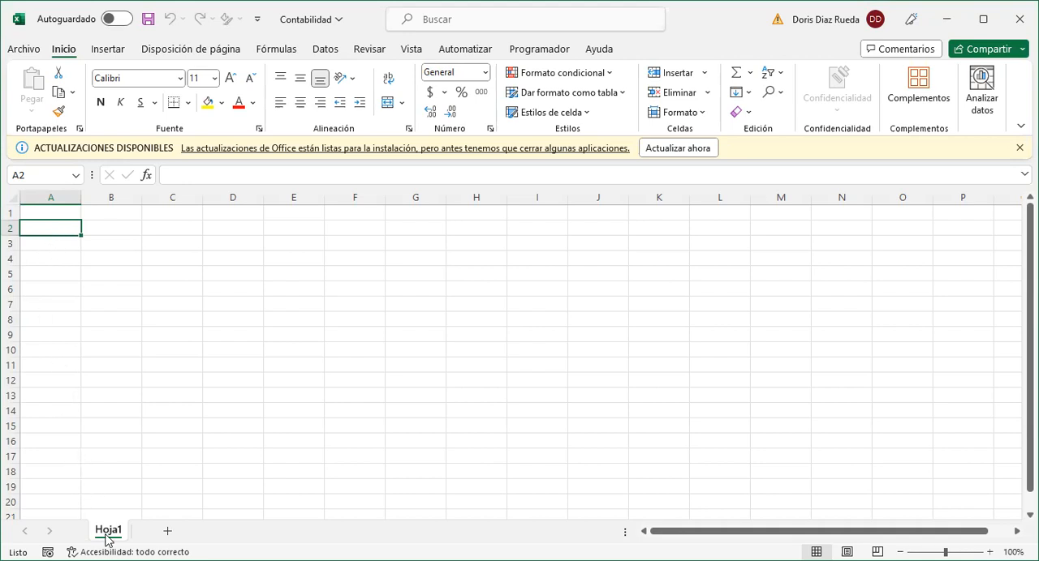
- Enter the column header FECHA in cell A4
left_click(55, 254)
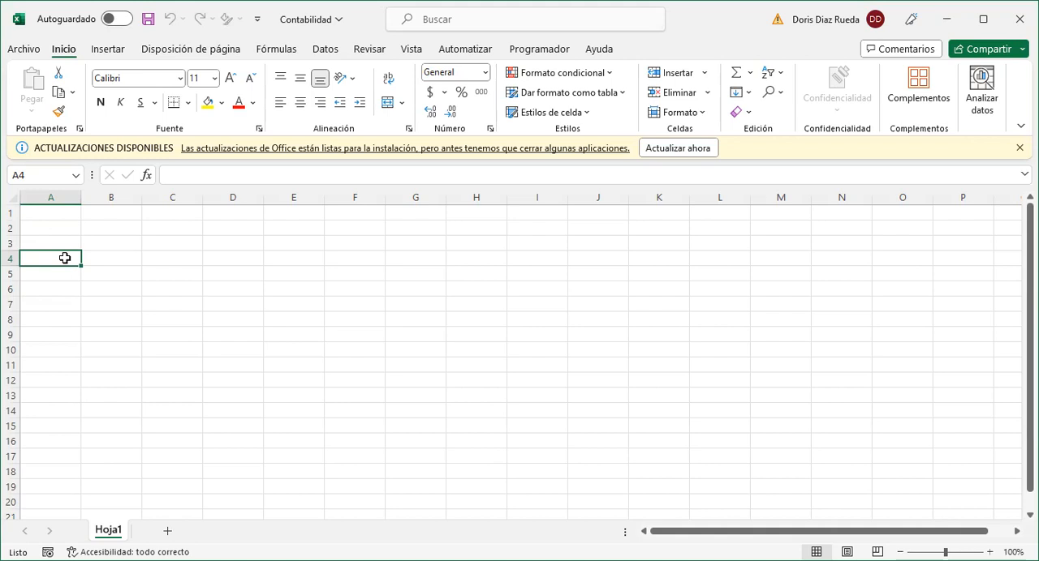
double_click(65, 258)
type("fes")
key("BackSpace")
key("BackSpace")
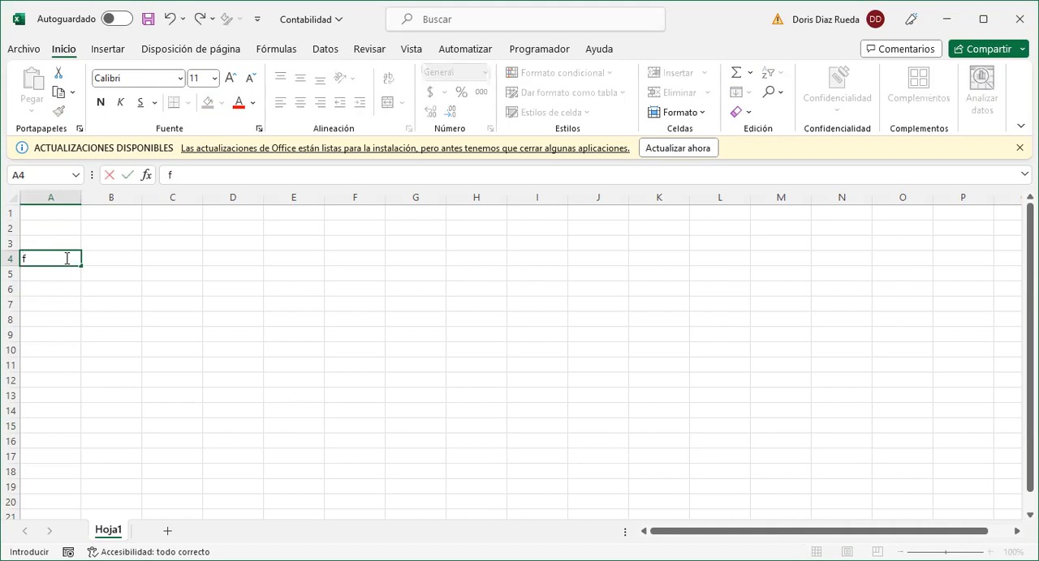
type("ECHA")
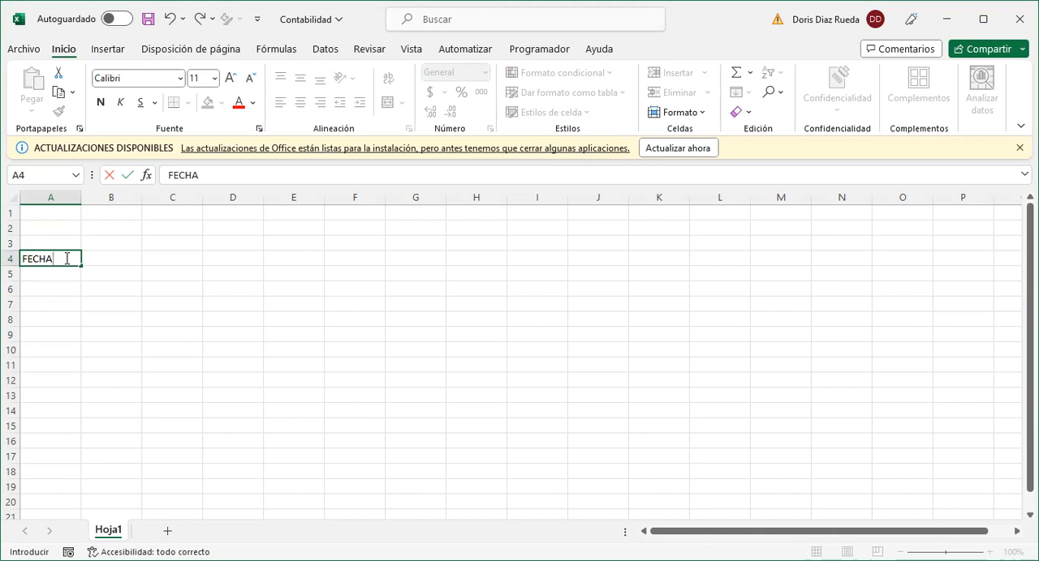
key("Tab")
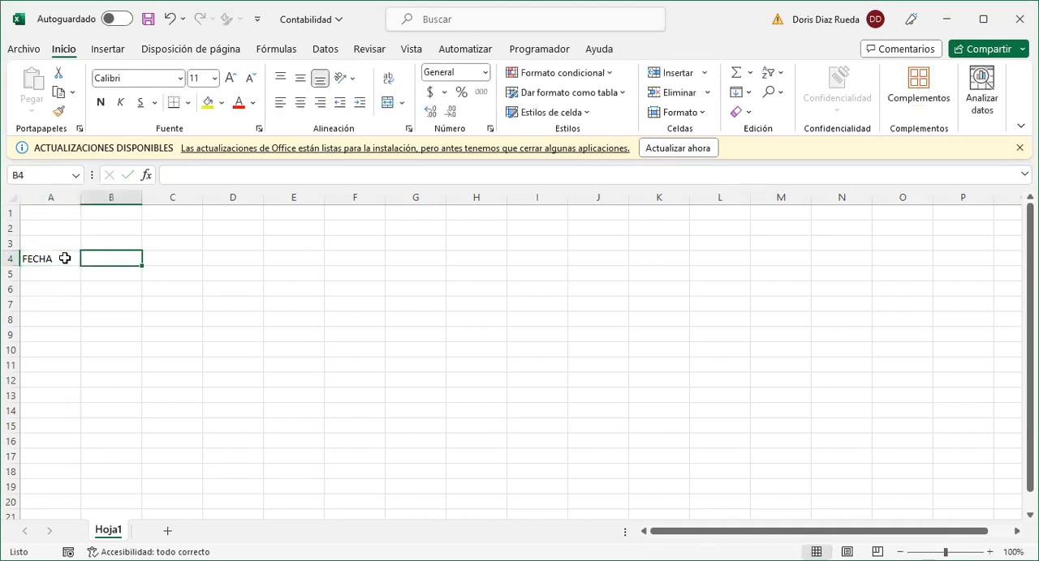
- Enter the column header DESCRIPCIÓN in cell B4
type("DES")
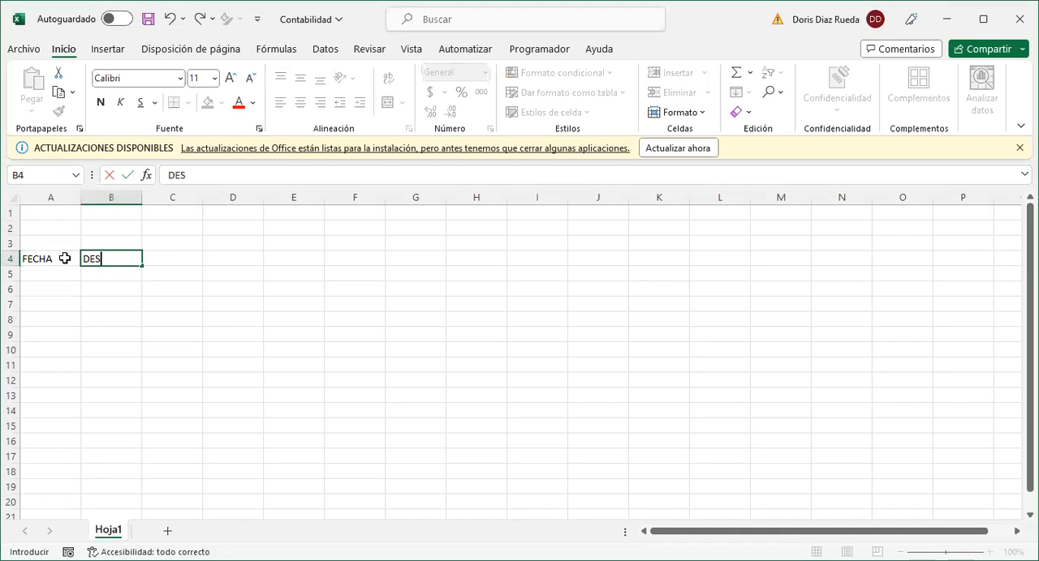
type("CRIPXIÓN")
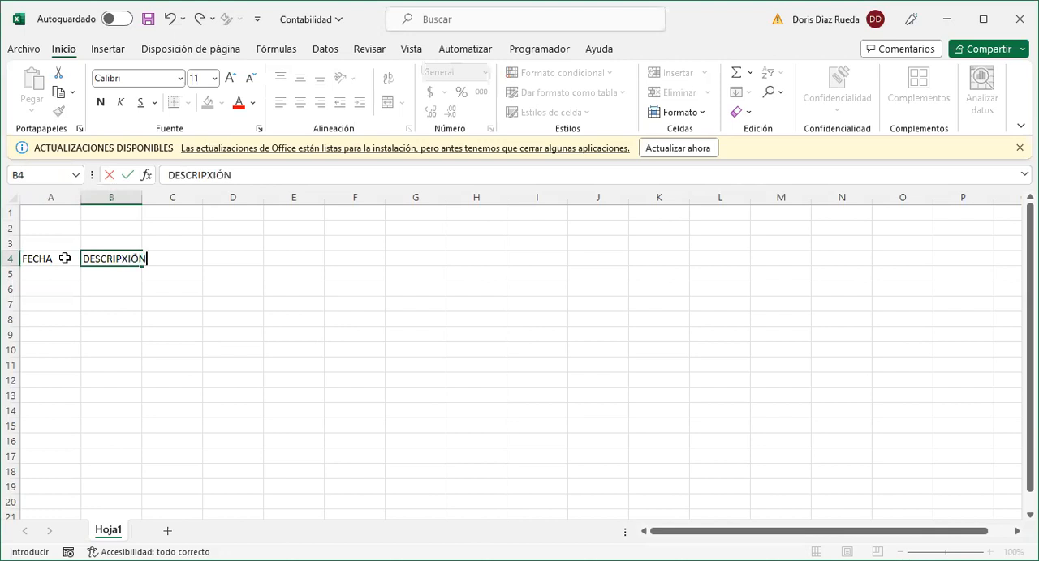
key("BackSpace")
key("BackSpace")
key("BackSpace")
type("CIÓN")
key("Tab")
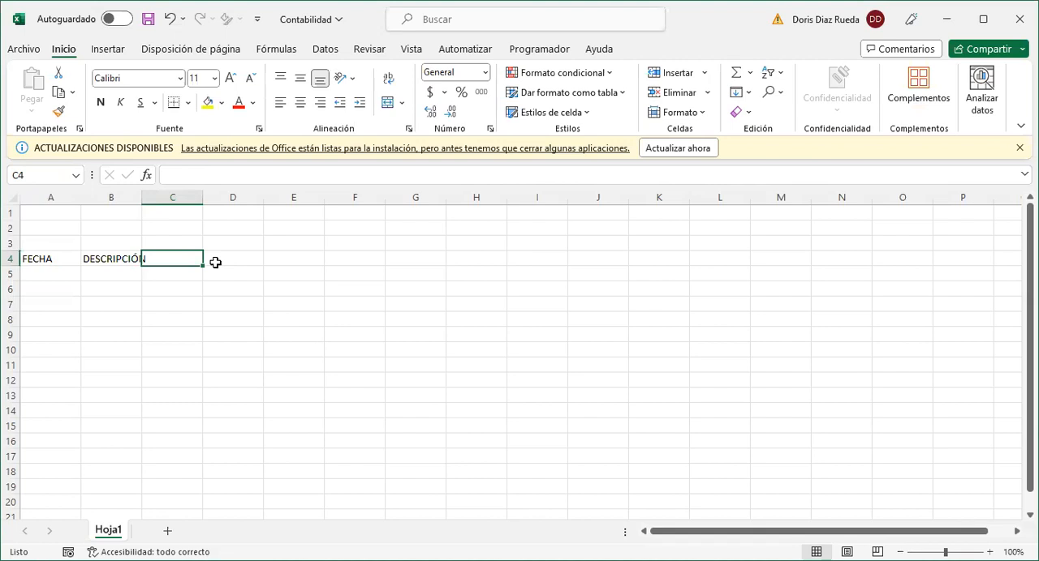
- Enter the headers CLASE in C4 and TIPO in D4, and widen column B to fit its header
type("CLAS3E")
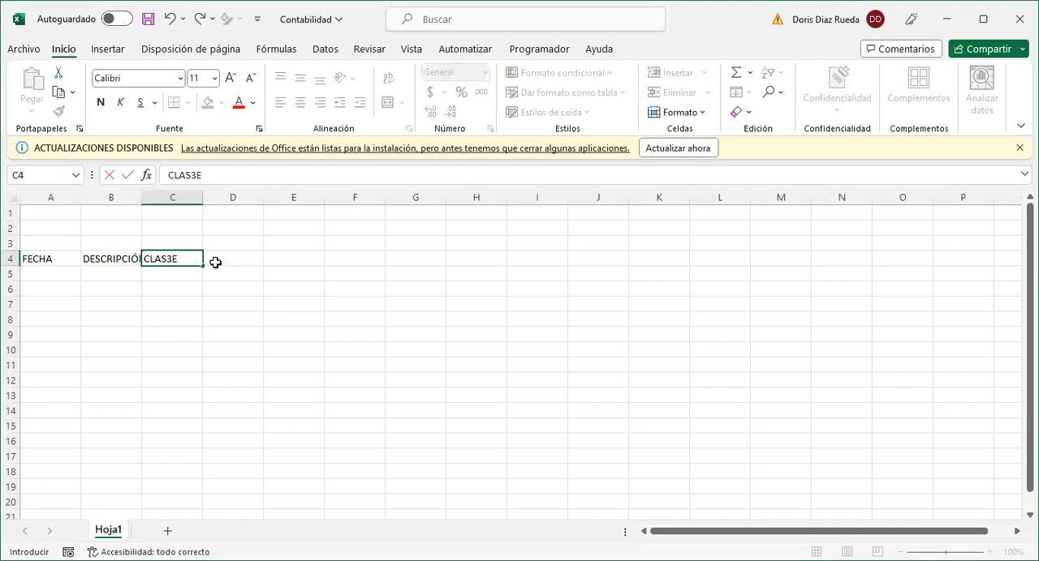
key("BackSpace")
key("BackSpace")
type("E")
key("Tab")
type("TIPO")
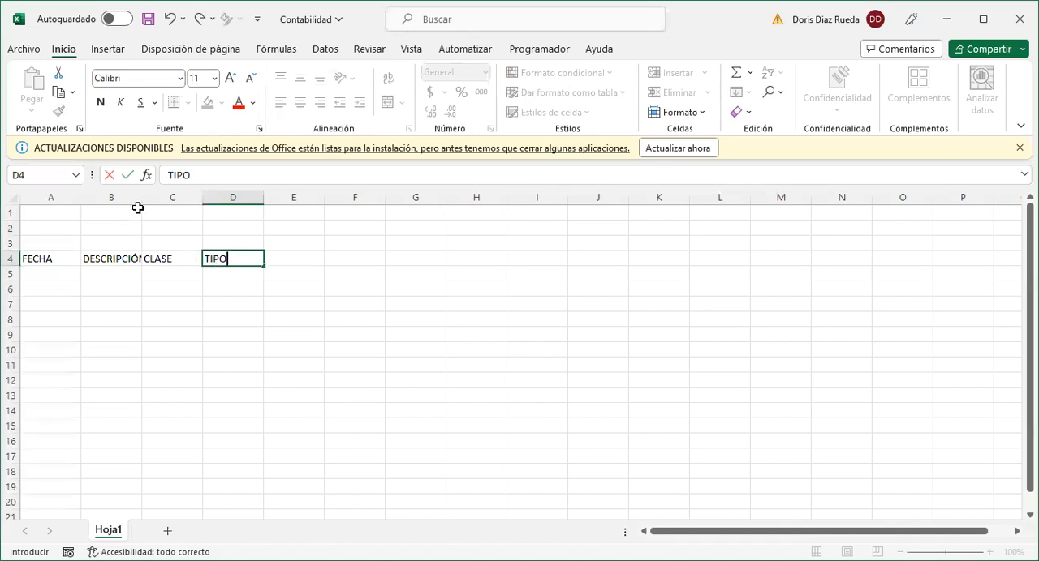
key("ctrl+Return")
left_click(171, 232)
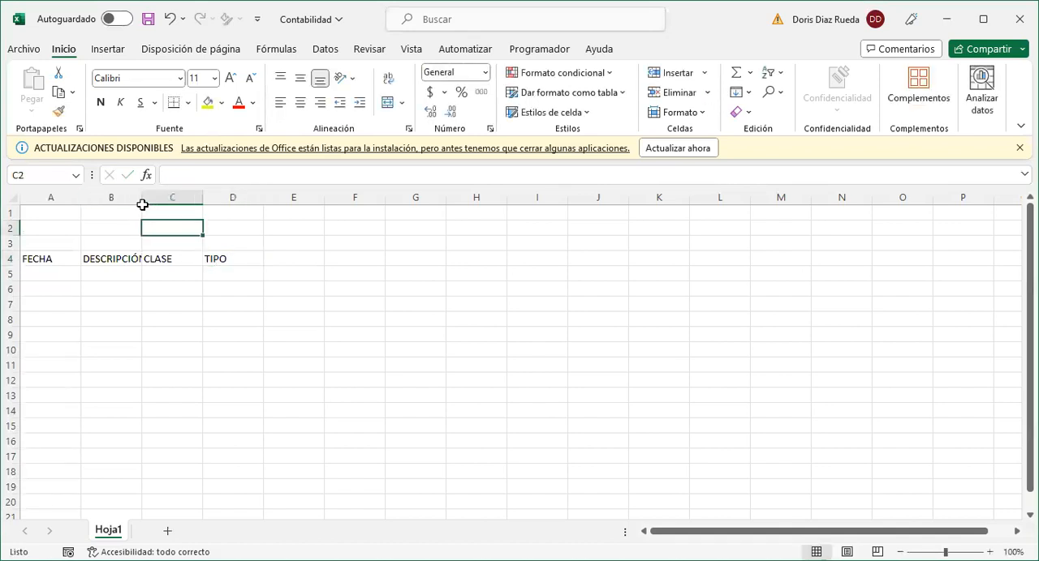
left_click_drag(141, 201, 229, 203)
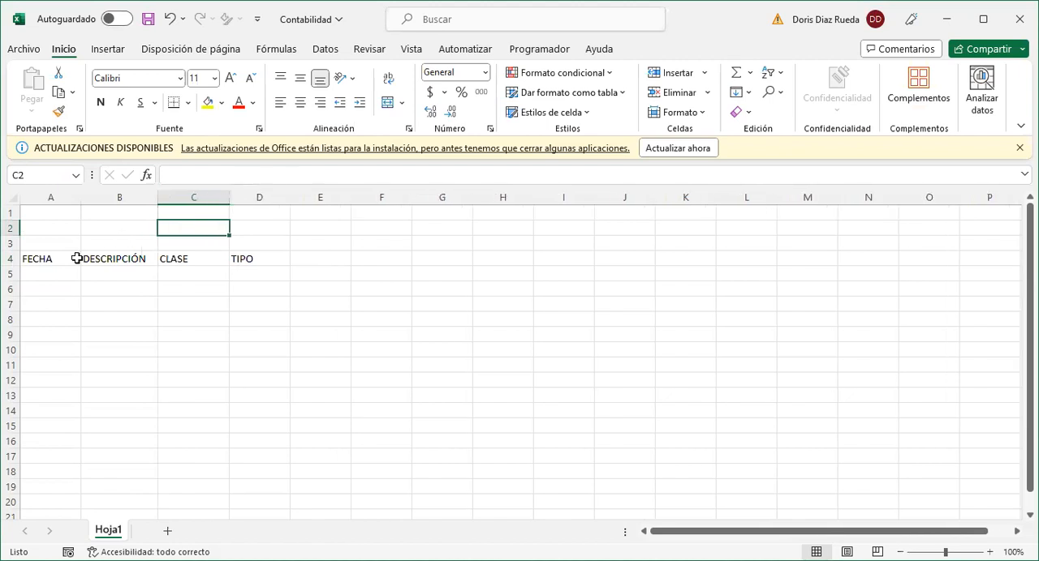
- Convert A4:D4 into a table with headers and apply the style Blanco, Estilo de tabla claro 15
left_click_drag(72, 255, 241, 258)
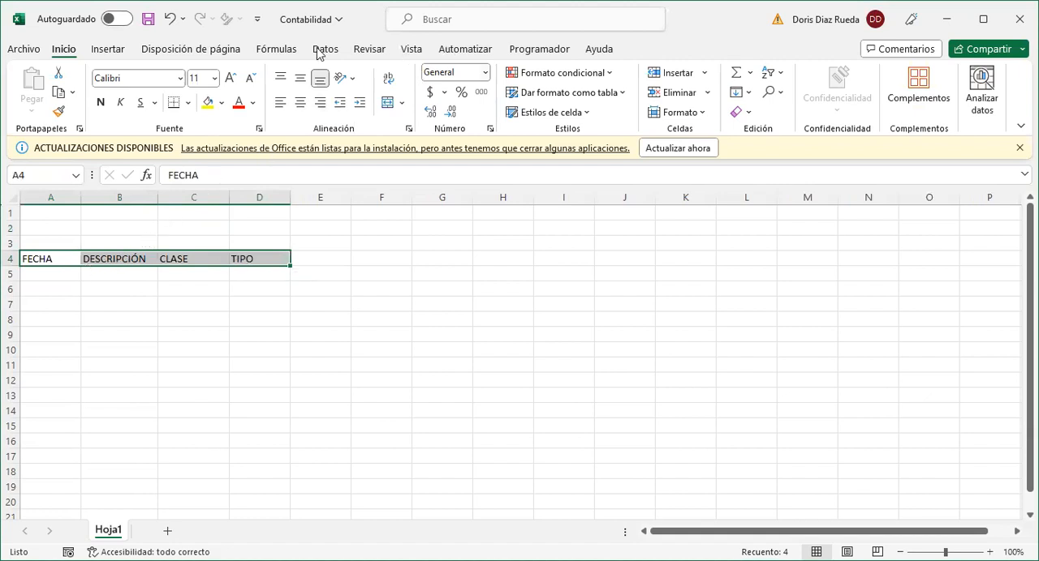
left_click(110, 50)
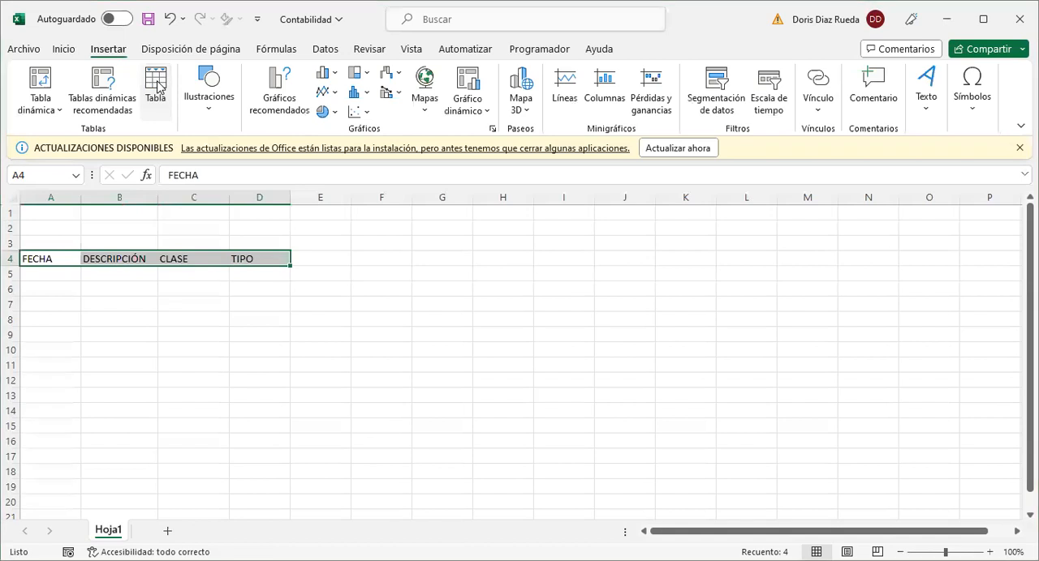
left_click(157, 86)
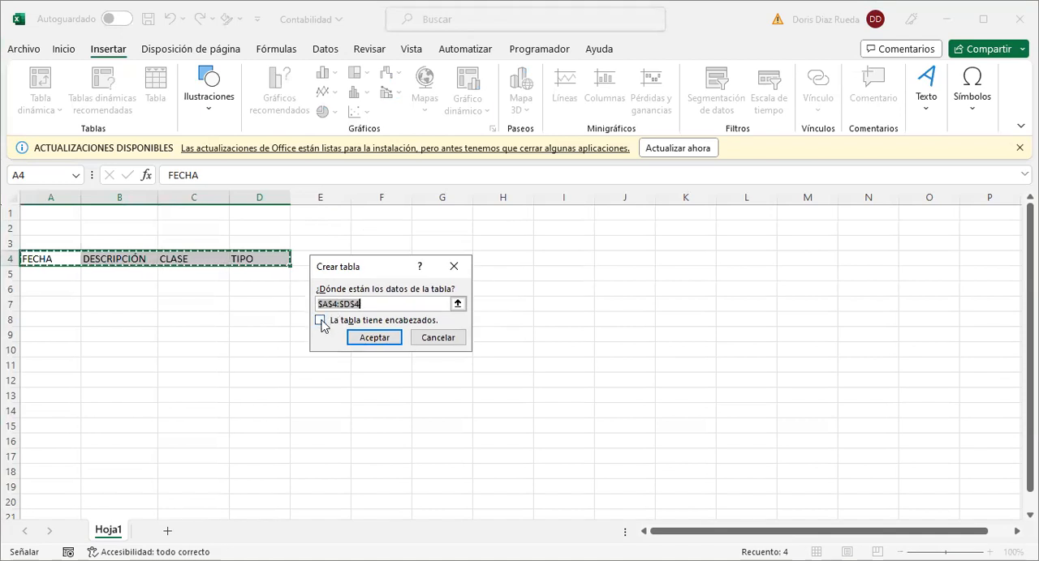
left_click(320, 322)
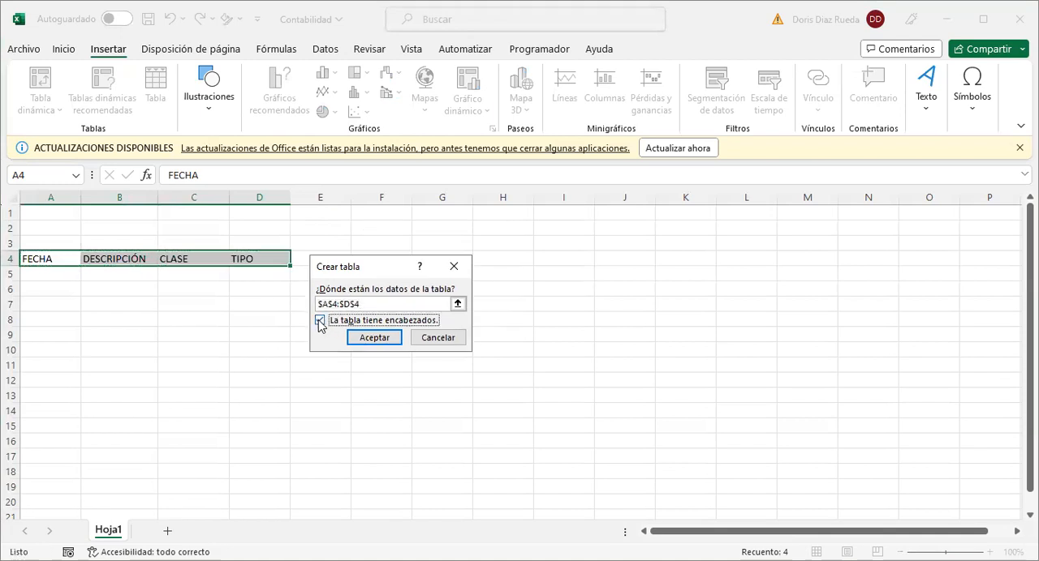
left_click(384, 334)
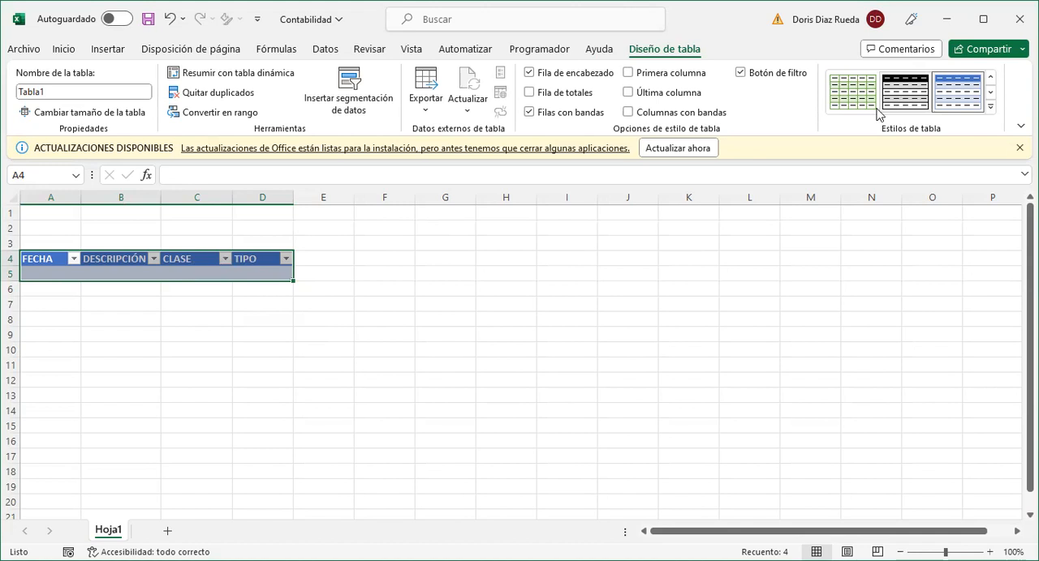
left_click(990, 108)
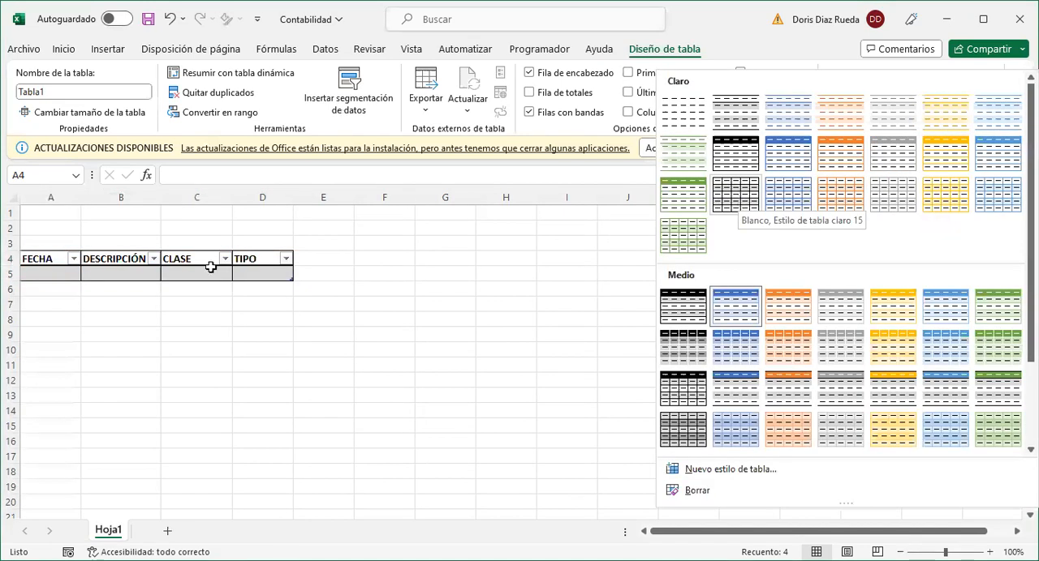
left_click(739, 201)
- Widen the table's columns A to D, making the DESCRIPCIÓN column the widest
left_click_drag(160, 199, 226, 206)
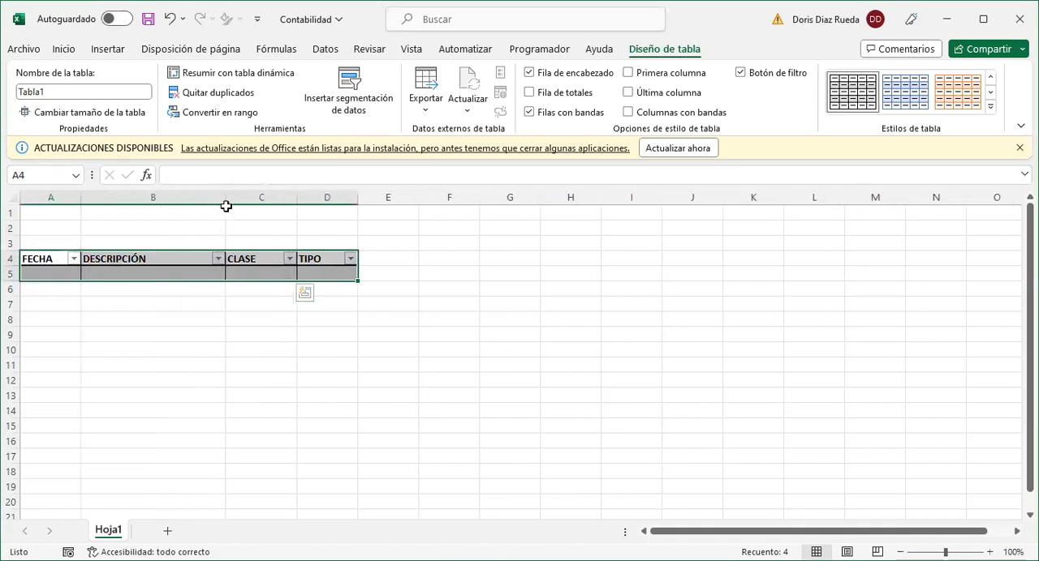
left_click_drag(79, 199, 98, 202)
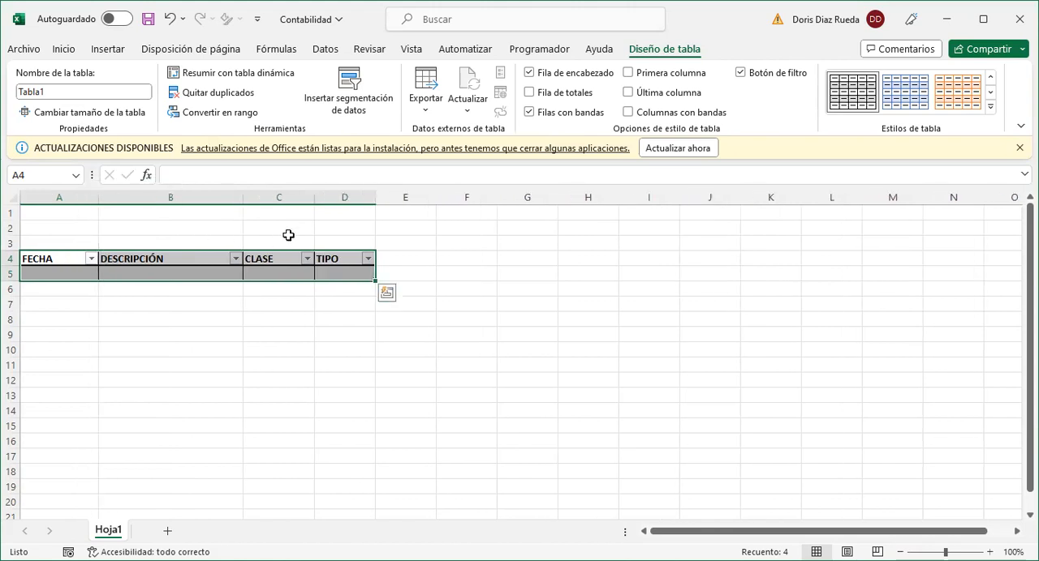
left_click_drag(313, 197, 424, 202)
left_click_drag(338, 202, 340, 202)
left_click(228, 285)
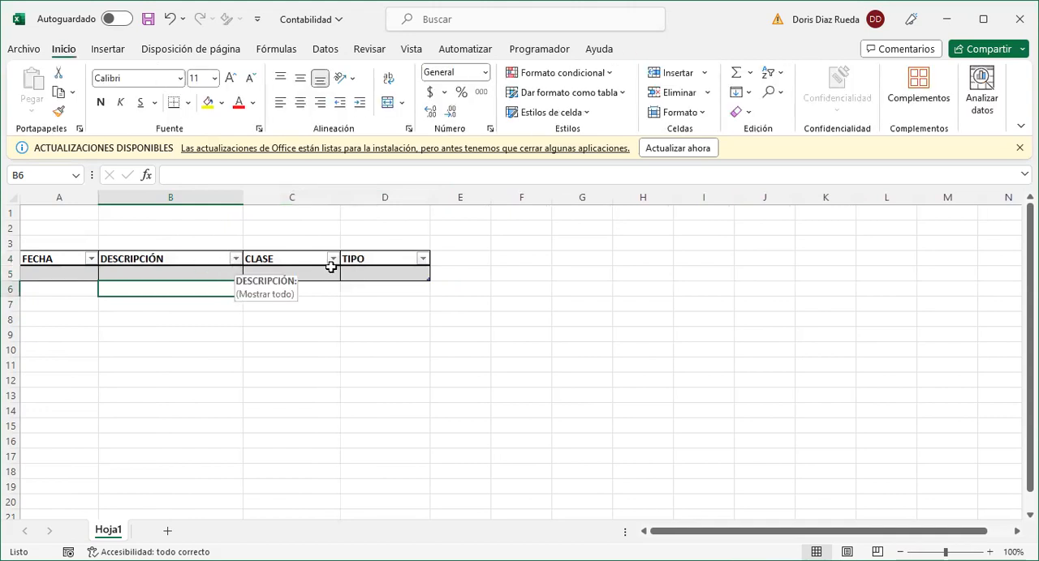
left_click(147, 265)
left_click(200, 276)
left_click(240, 324)
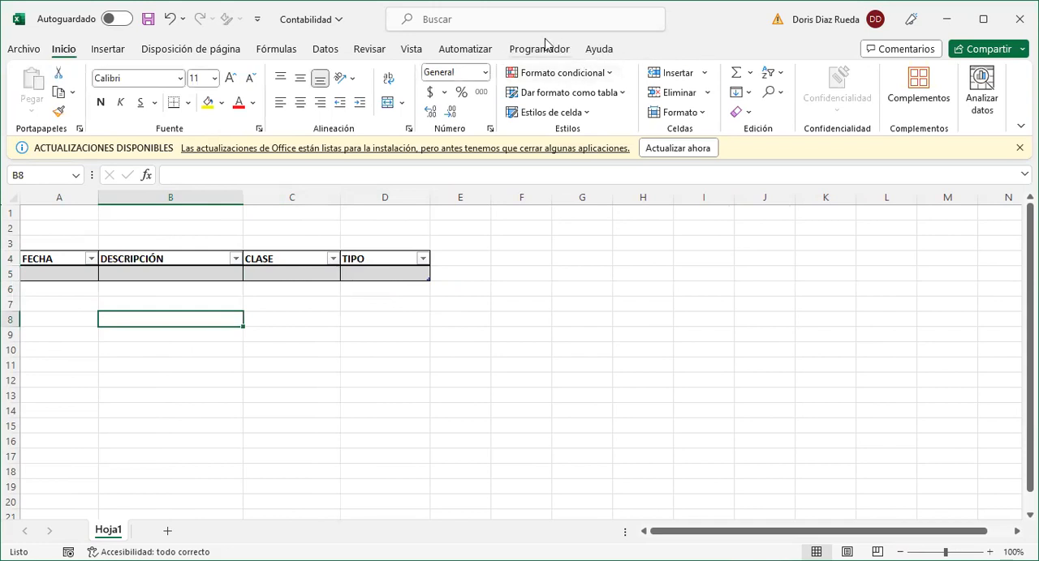
- Turn off the filter arrows in the table's header row
left_click(191, 274)
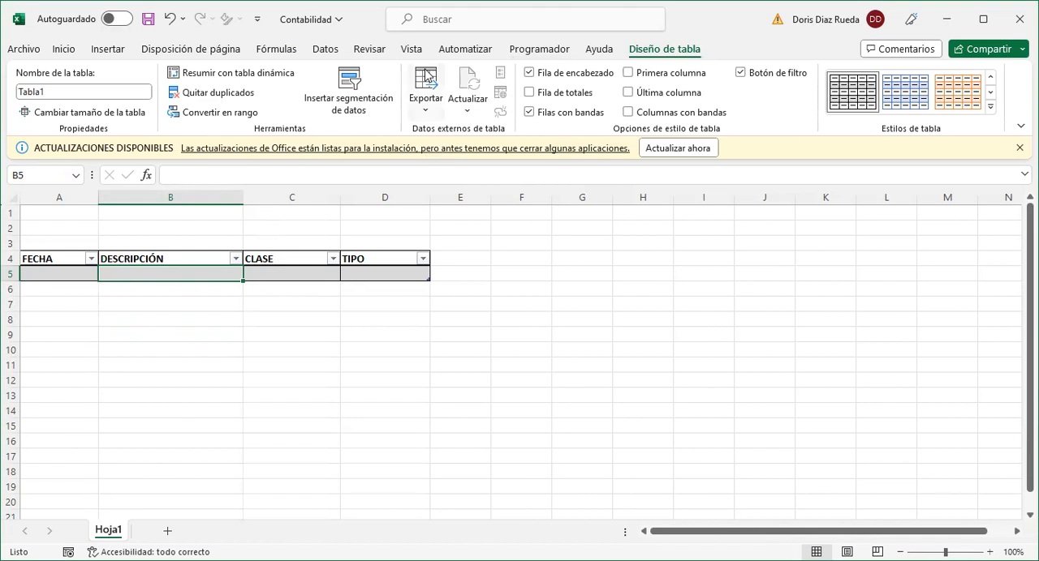
left_click(325, 51)
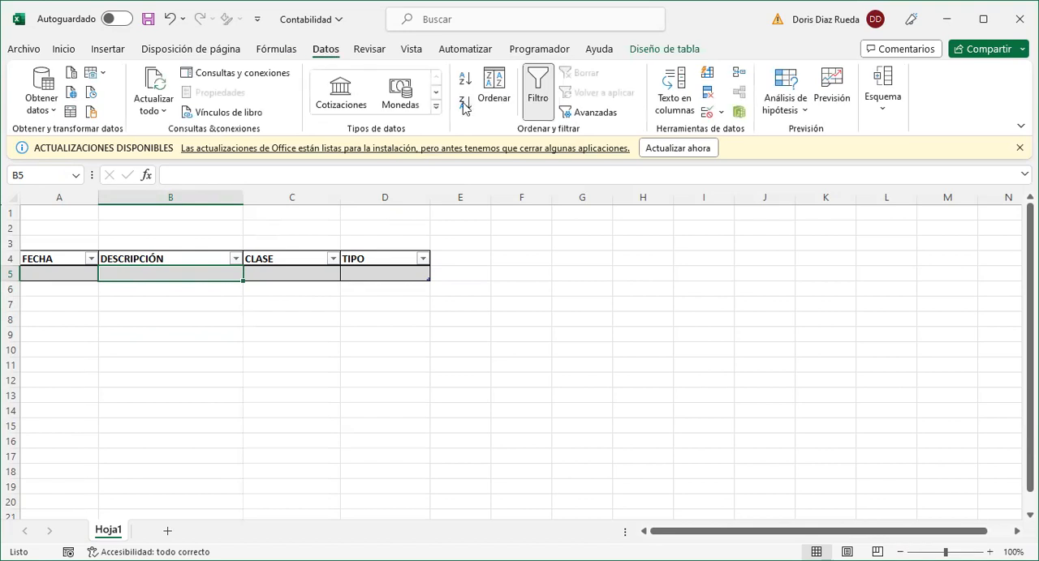
left_click(535, 95)
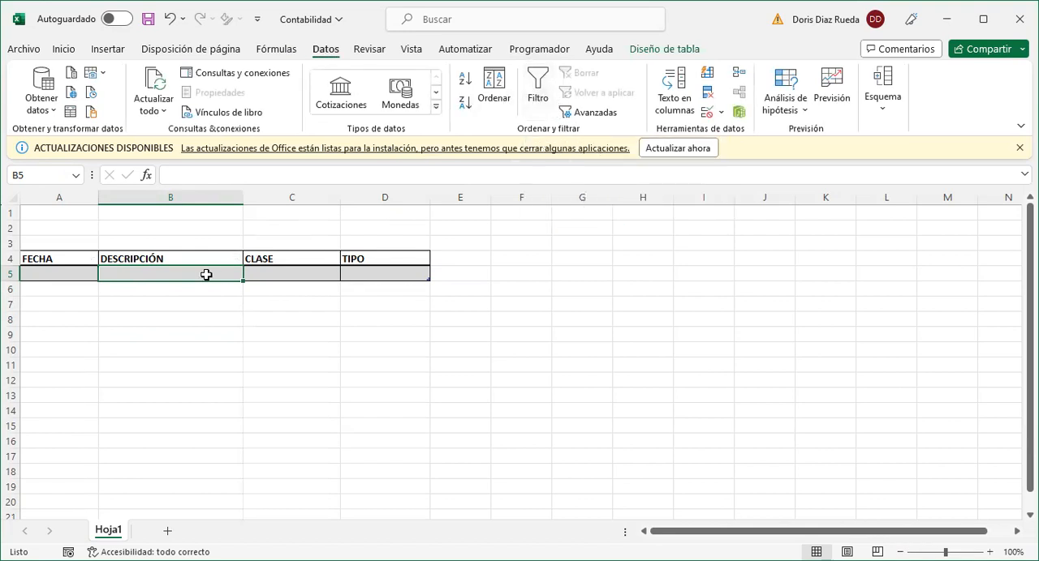
- Center the header texts in A4:D4 horizontally
left_click_drag(94, 258, 345, 261)
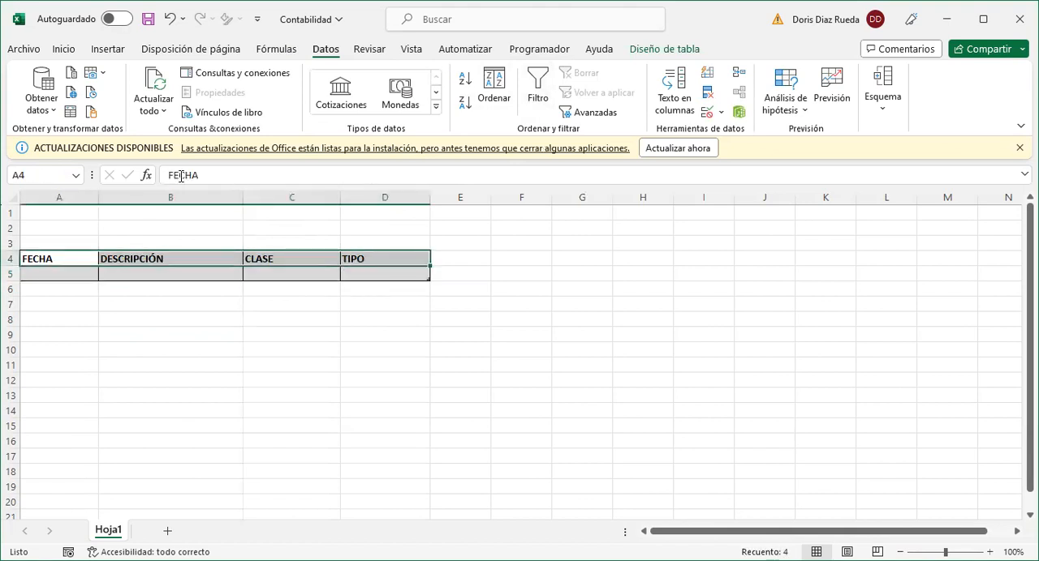
left_click(65, 50)
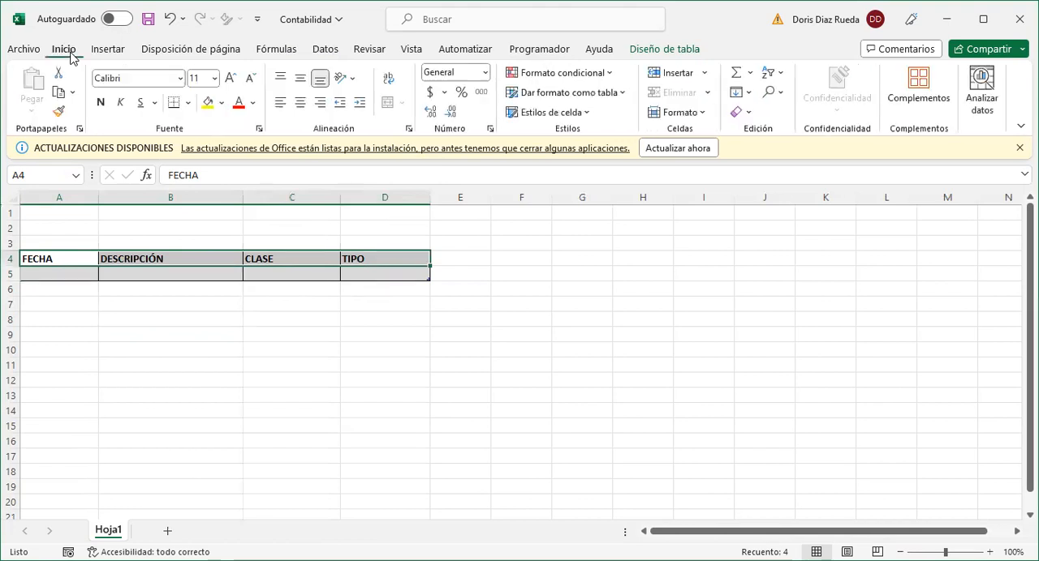
left_click(300, 103)
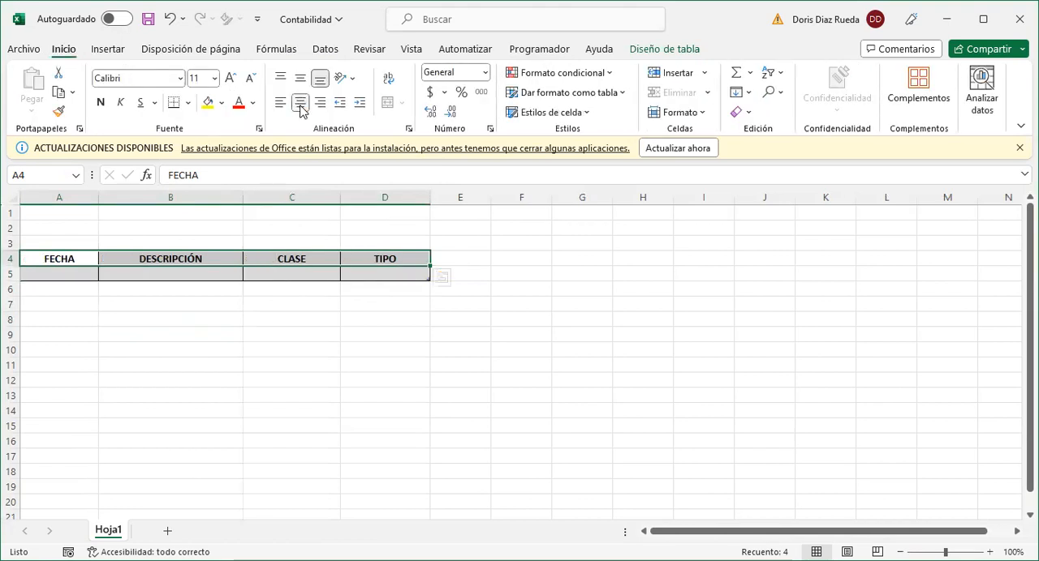
left_click(116, 323)
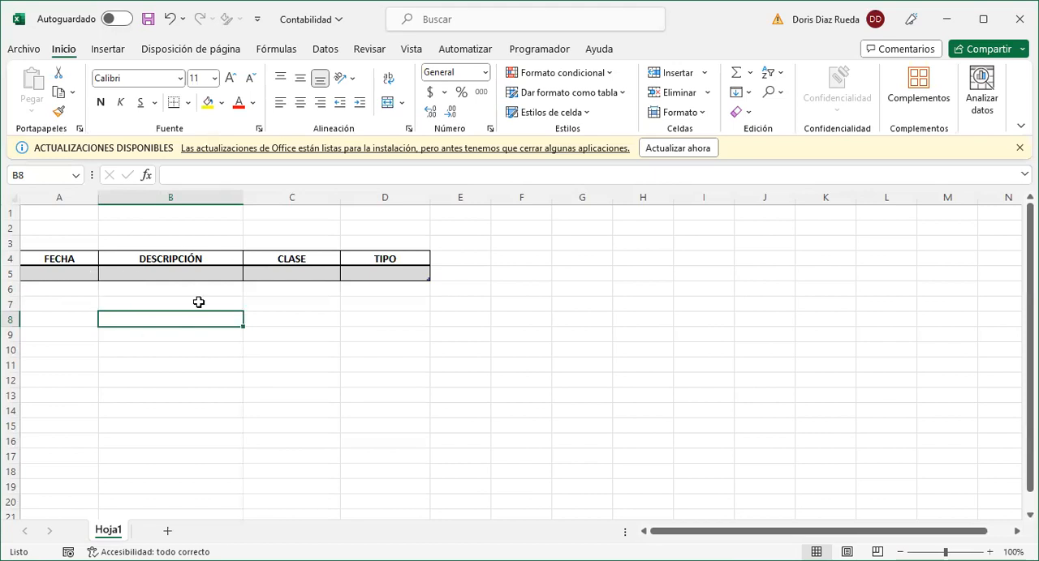
- Rename the sheet Hoja1 as CONTABILIDAD
double_click(113, 534)
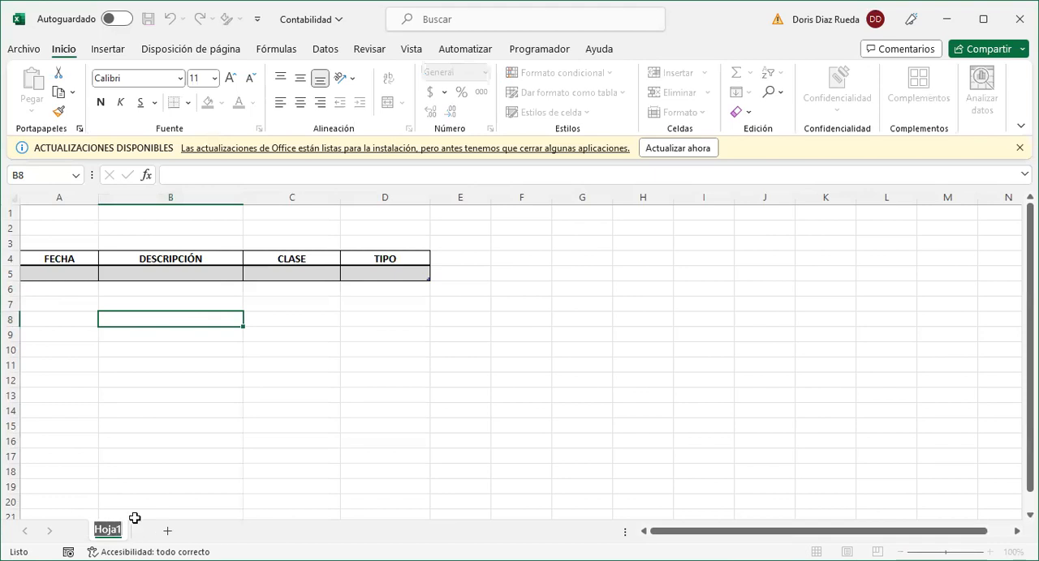
type("CON")
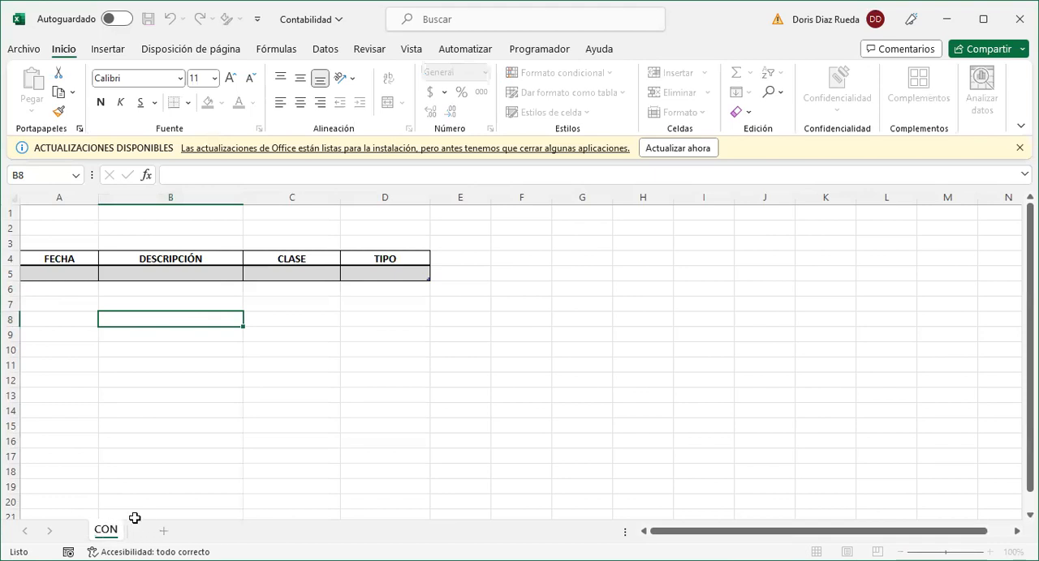
type("TABILI")
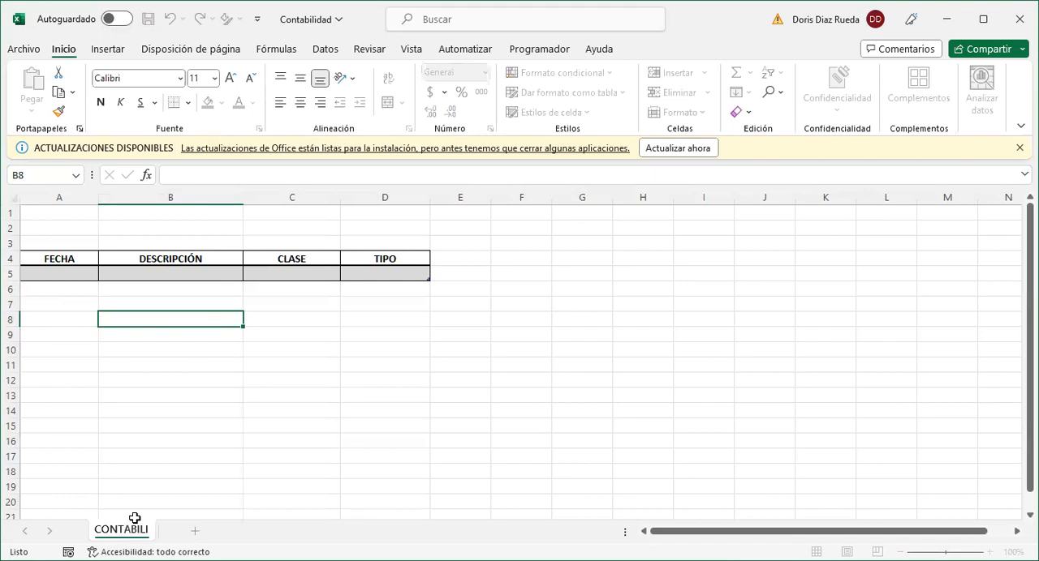
type("DAD")
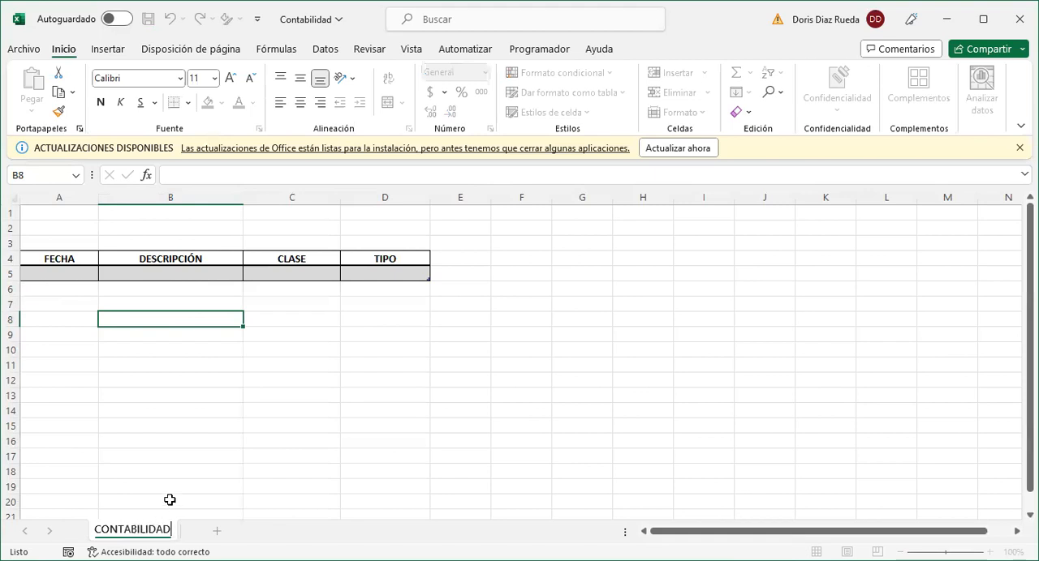
key("Return")
left_click(141, 443)
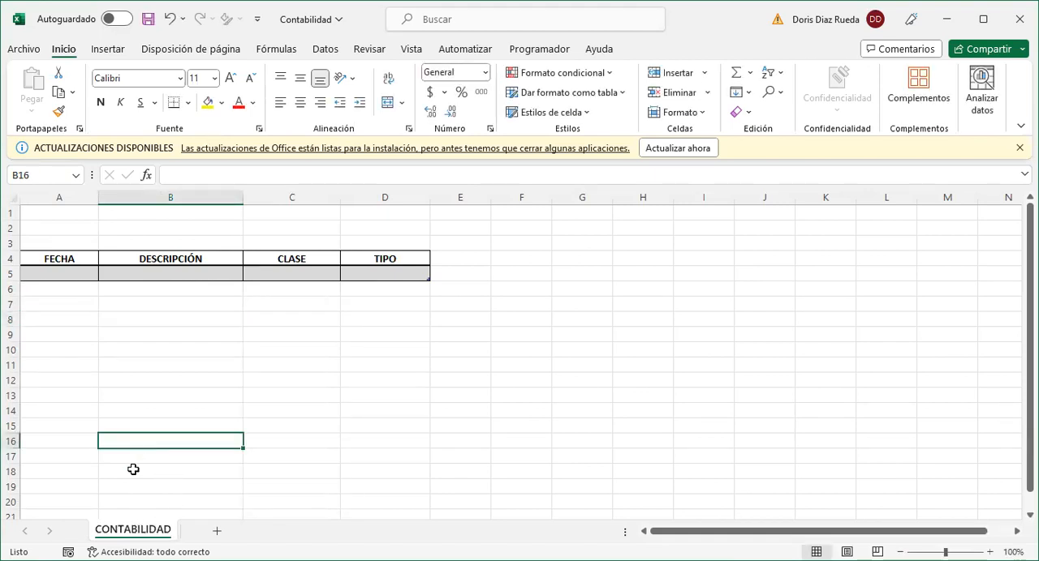
- Set the tab color of the CONTABILIDAD sheet to a light orange theme color
right_click(135, 535)
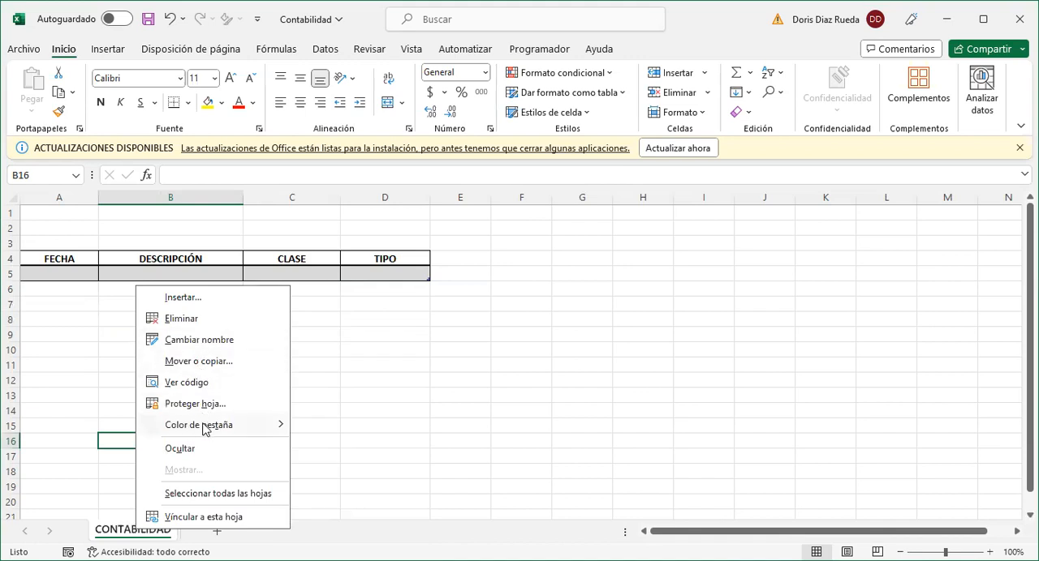
mouse_move(204, 430)
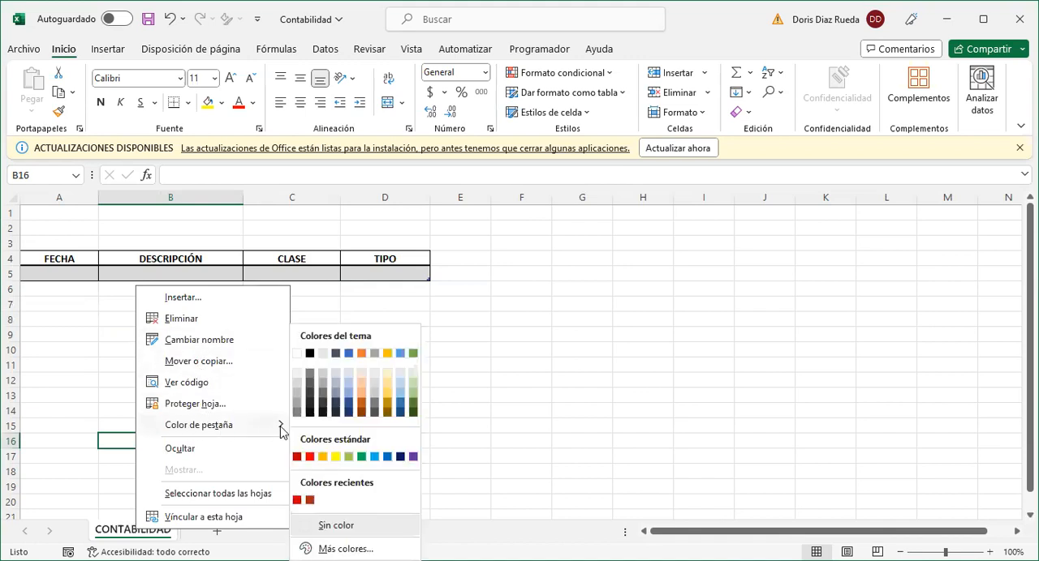
left_click(362, 397)
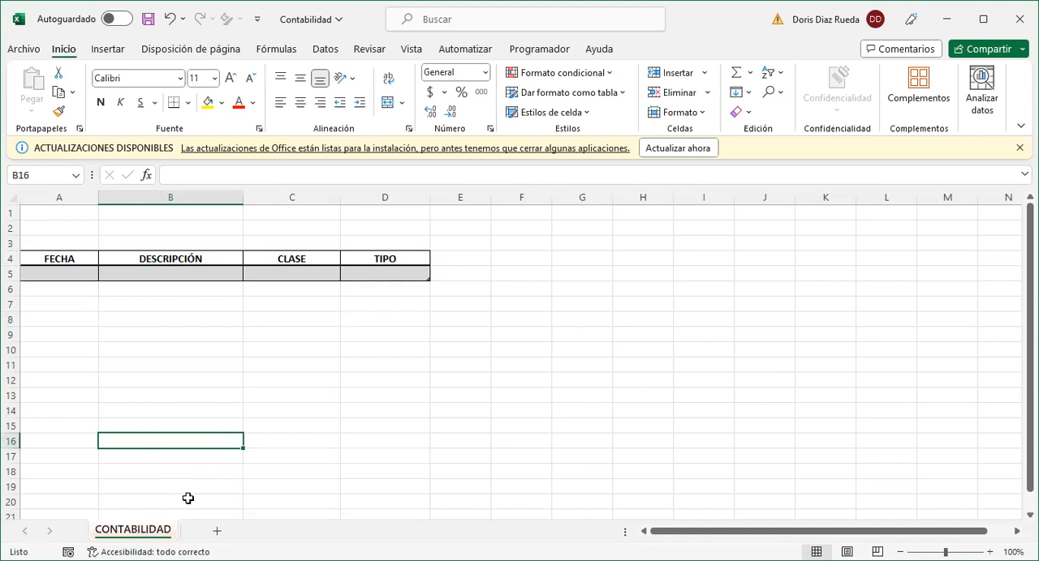
left_click(240, 501)
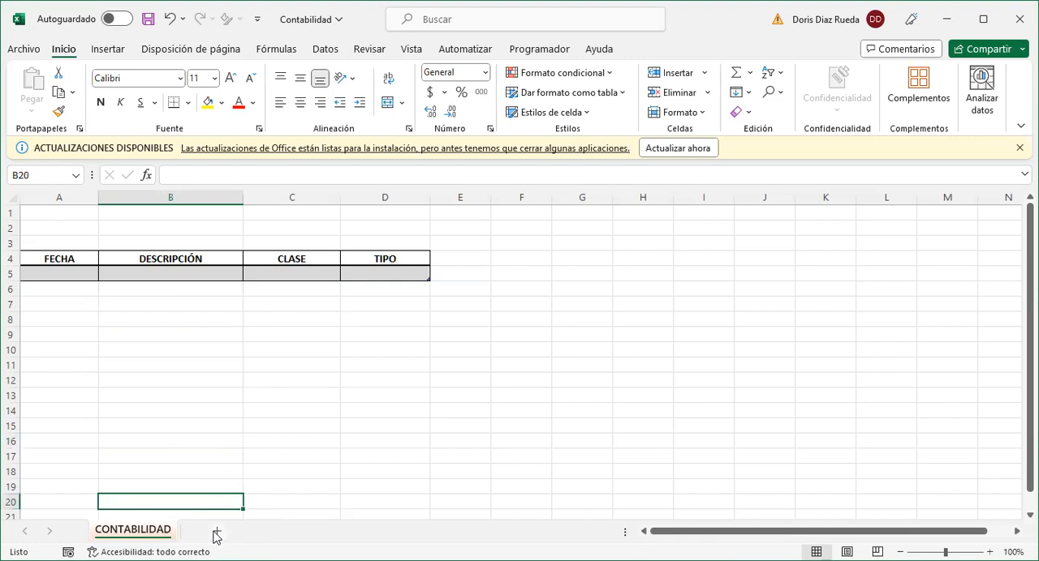
- Add a new blank sheet after CONTABILIDAD and return to the CONTABILIDAD sheet
left_click(217, 533)
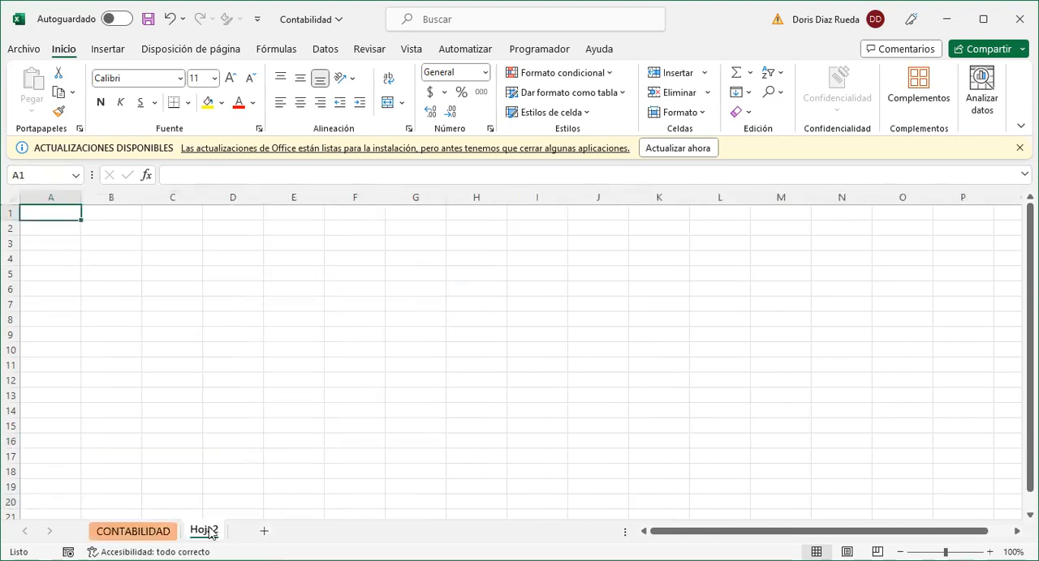
left_click(139, 532)
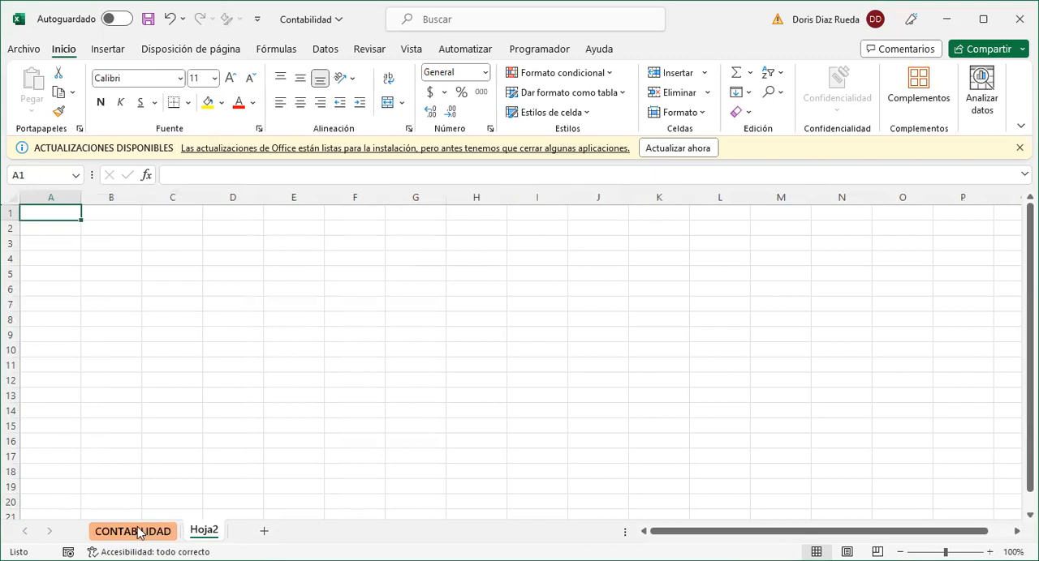
left_click(140, 532)
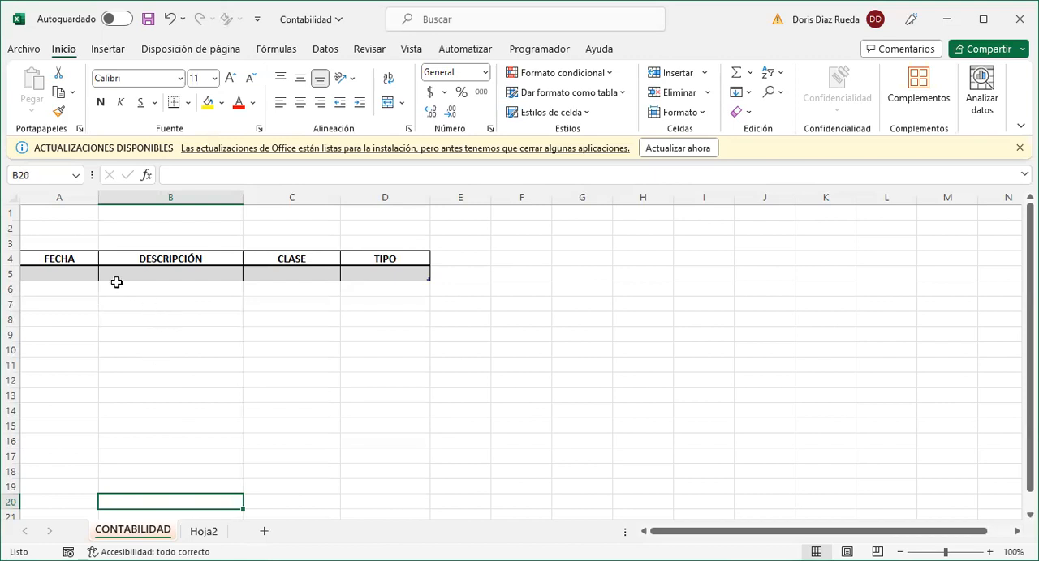
- Apply the short date format (Fecha corta) to cell A5 under FECHA
left_click(71, 272)
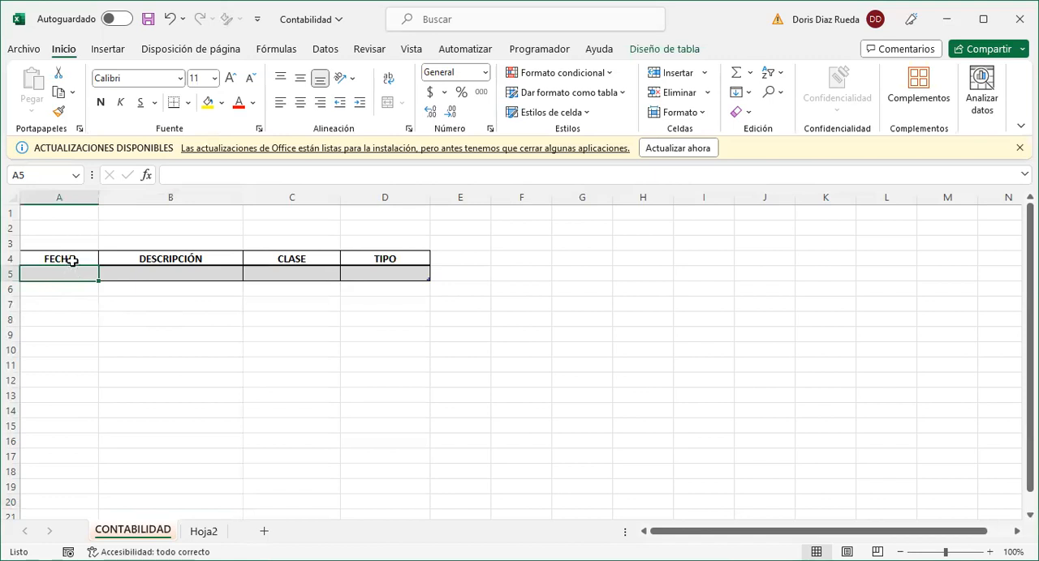
left_click(486, 75)
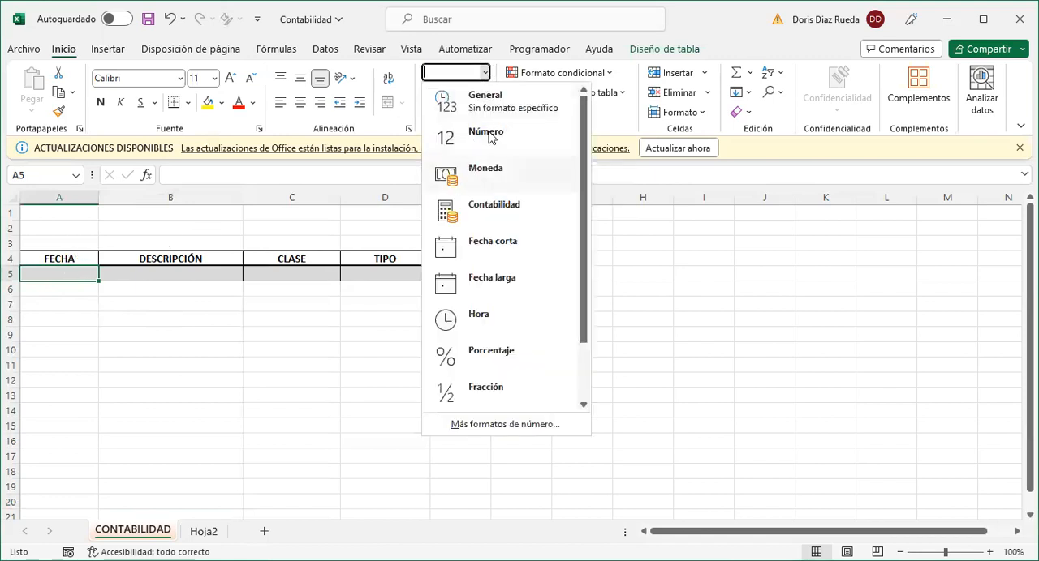
left_click(480, 249)
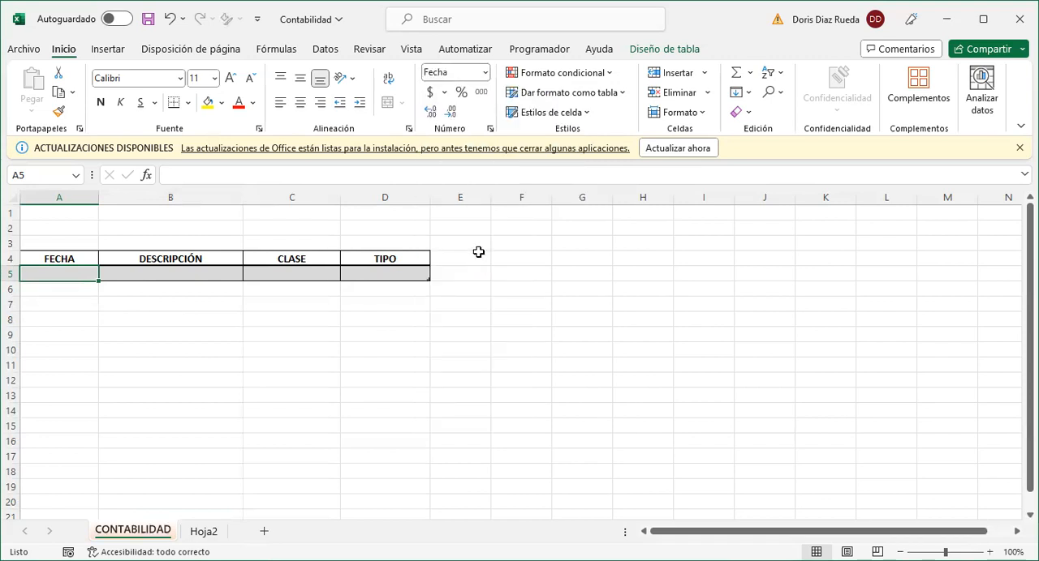
left_click(82, 250)
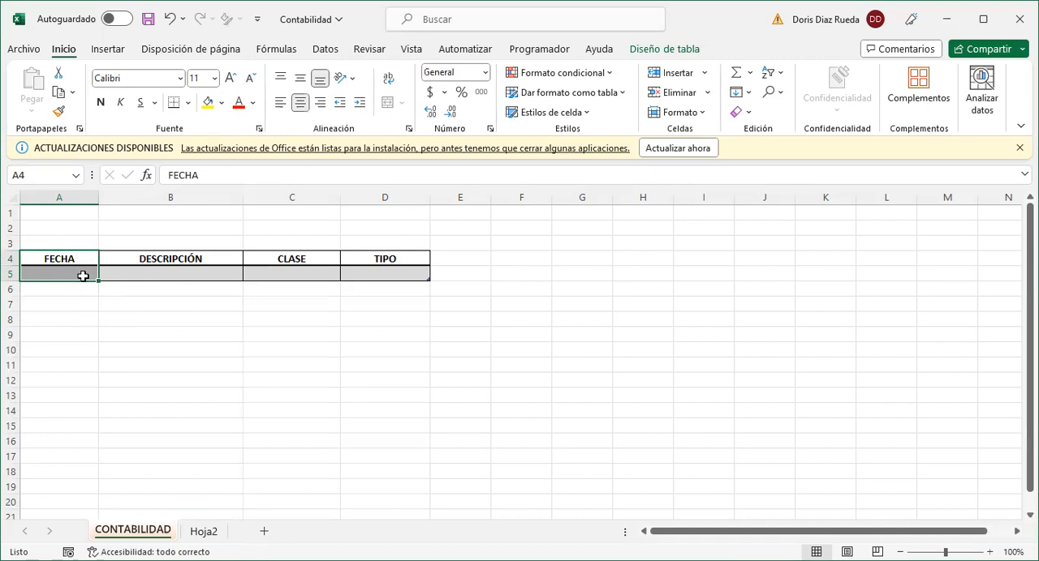
left_click(83, 277)
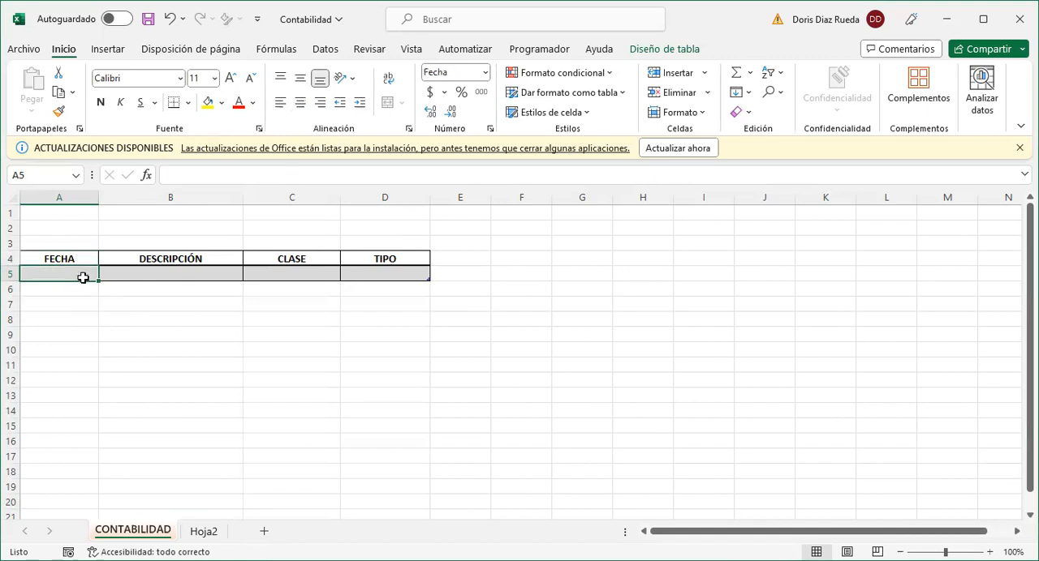
- Widen column B further to give the DESCRIPCIÓN field more room
left_click_drag(241, 197, 297, 199)
left_click(222, 273)
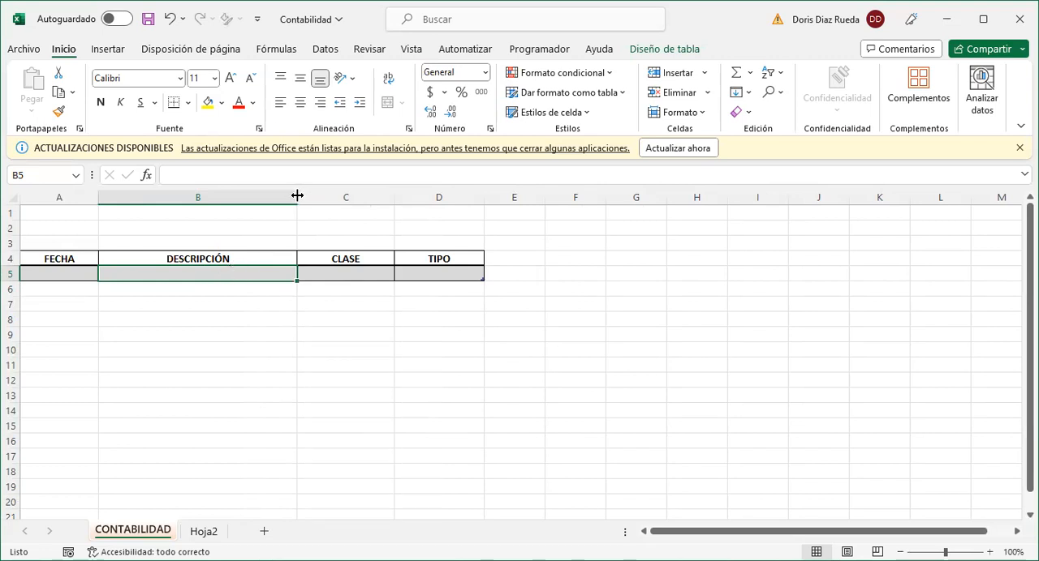
left_click_drag(297, 195, 314, 196)
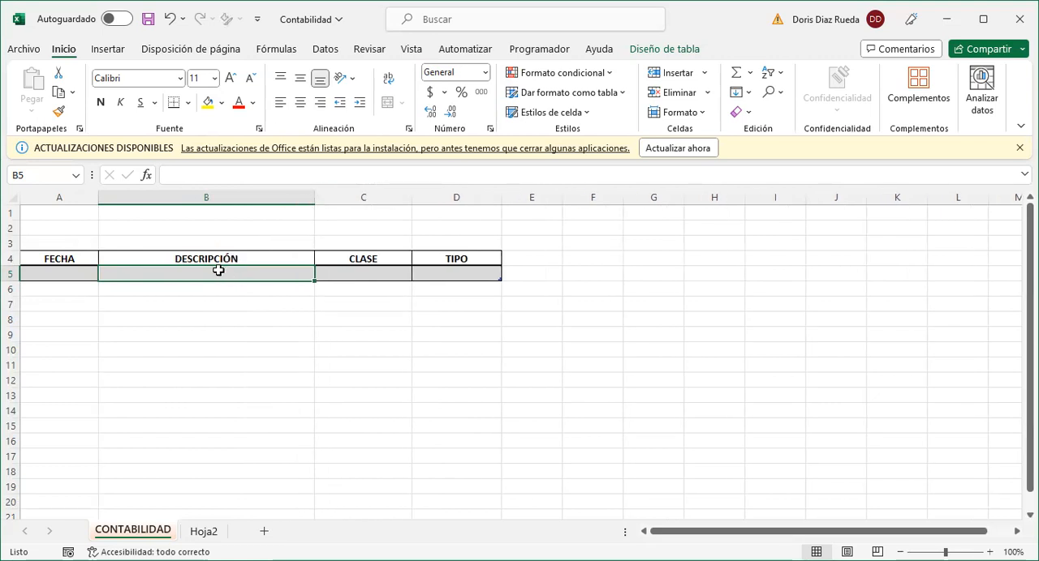
- Start a data validation rule for cell C5 under CLASE, with Lista as the allowed type
left_click(363, 272)
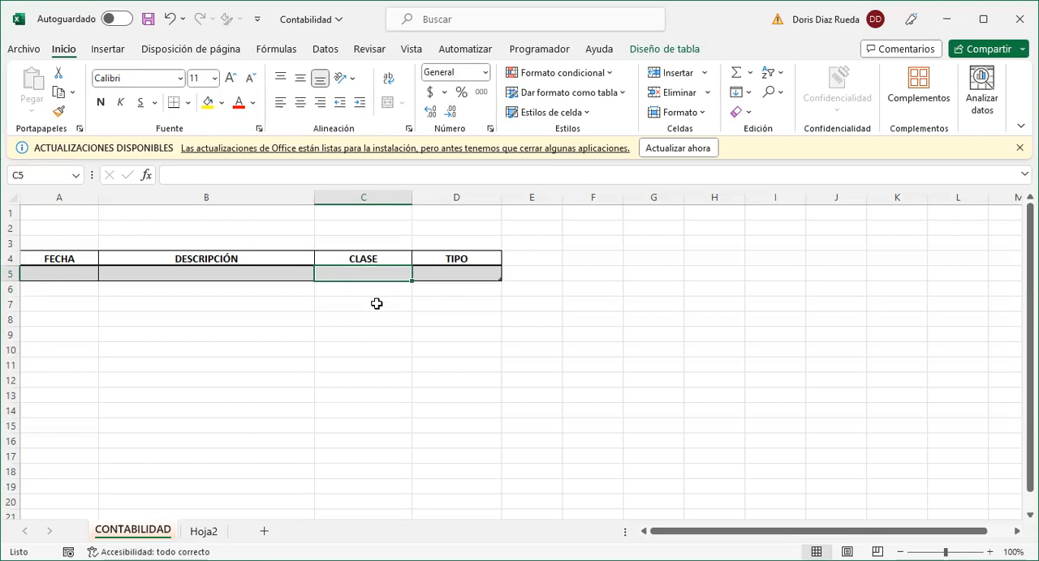
left_click(370, 298)
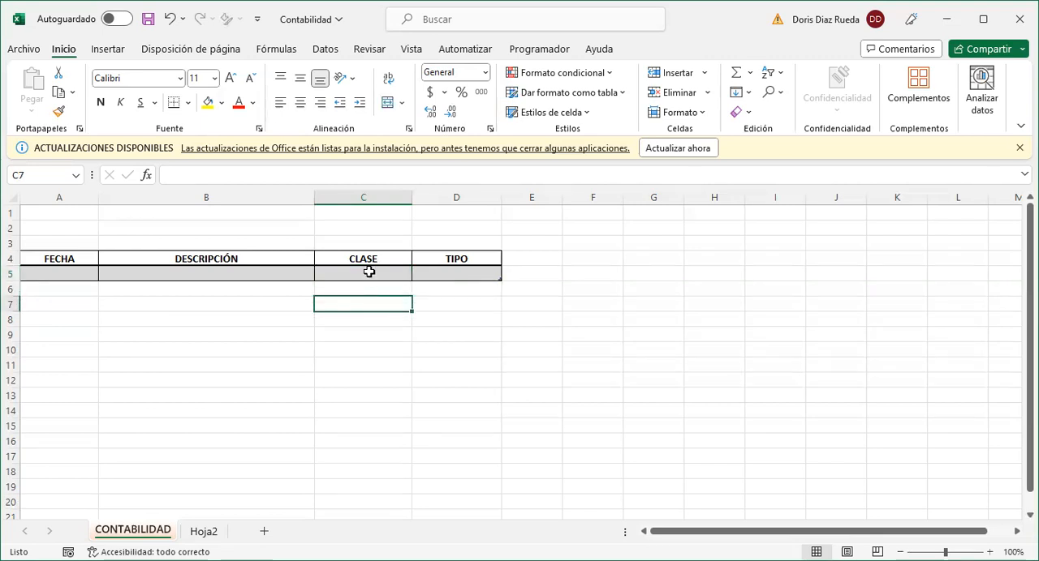
left_click(368, 271)
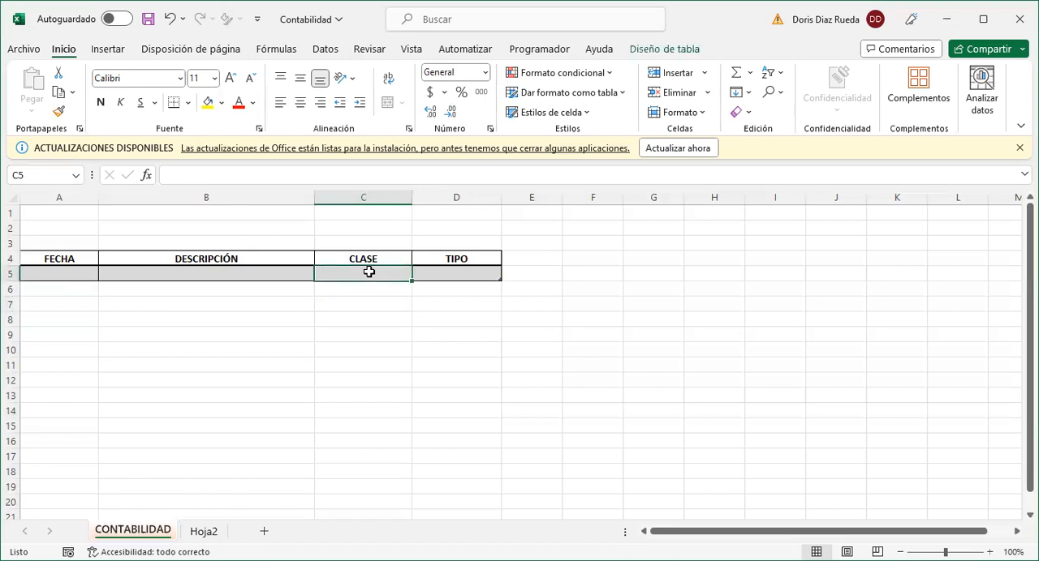
left_click(324, 50)
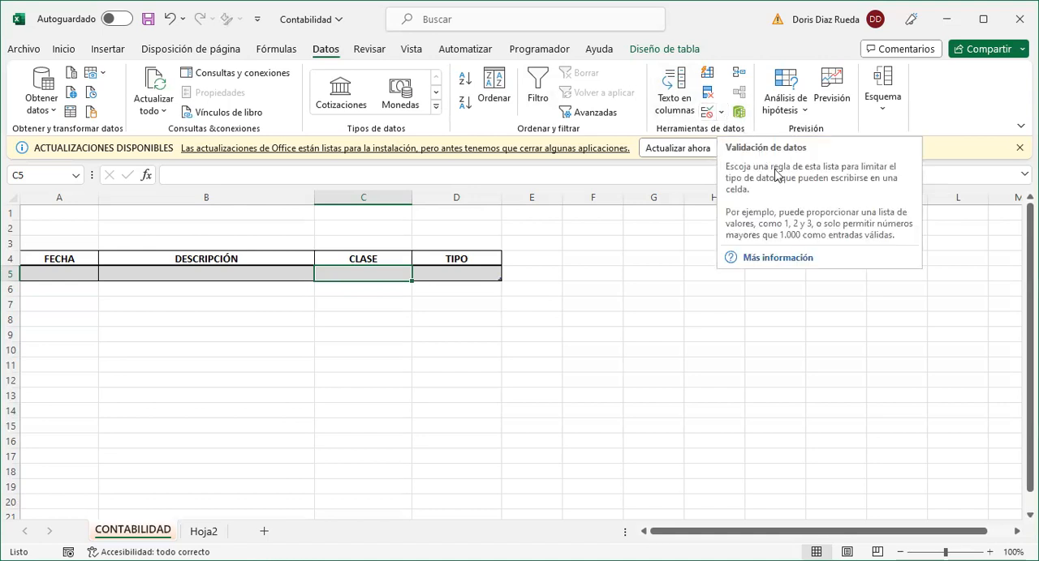
left_click(718, 114)
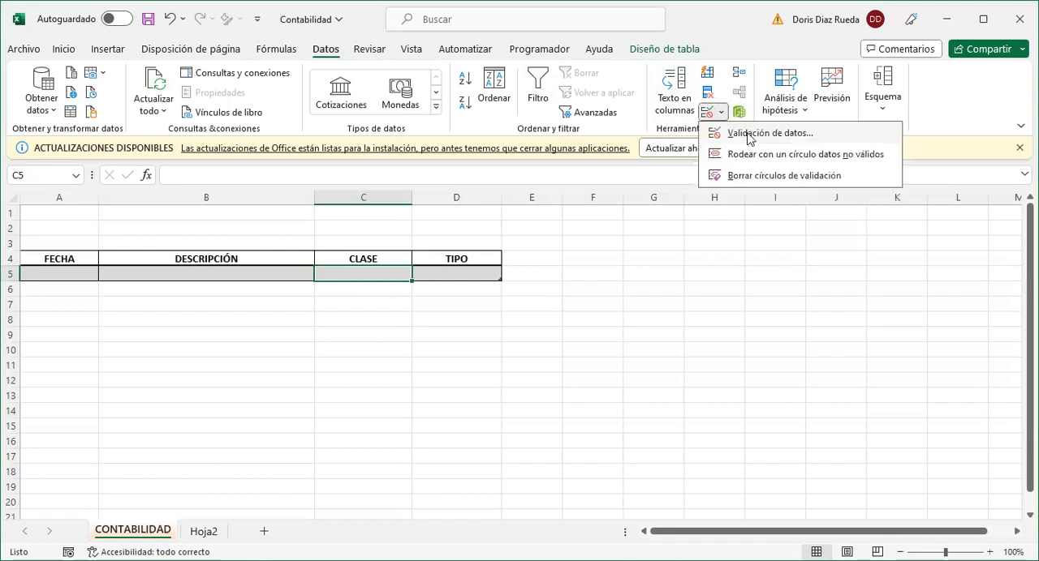
left_click(748, 135)
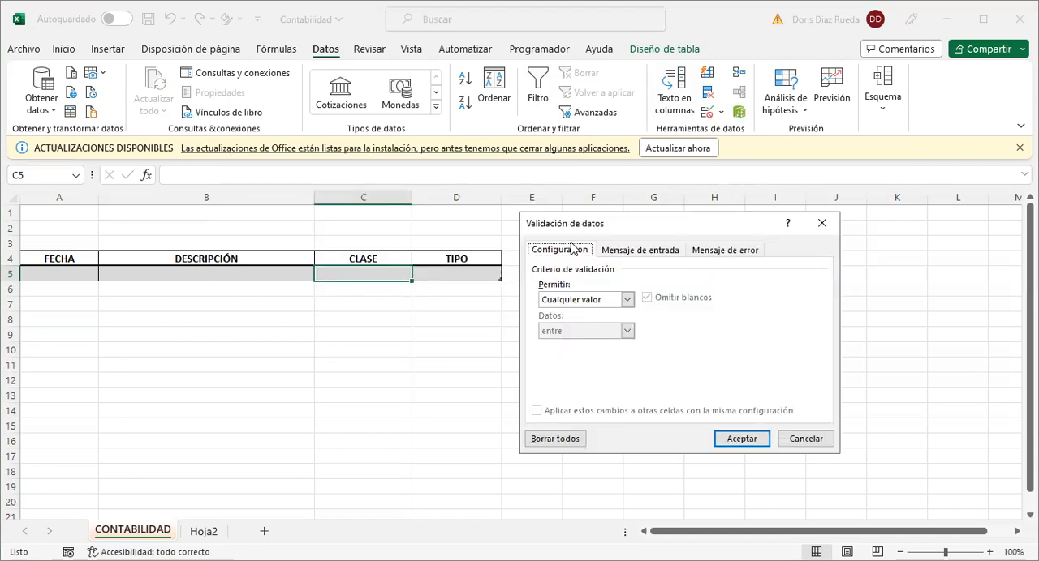
left_click(626, 301)
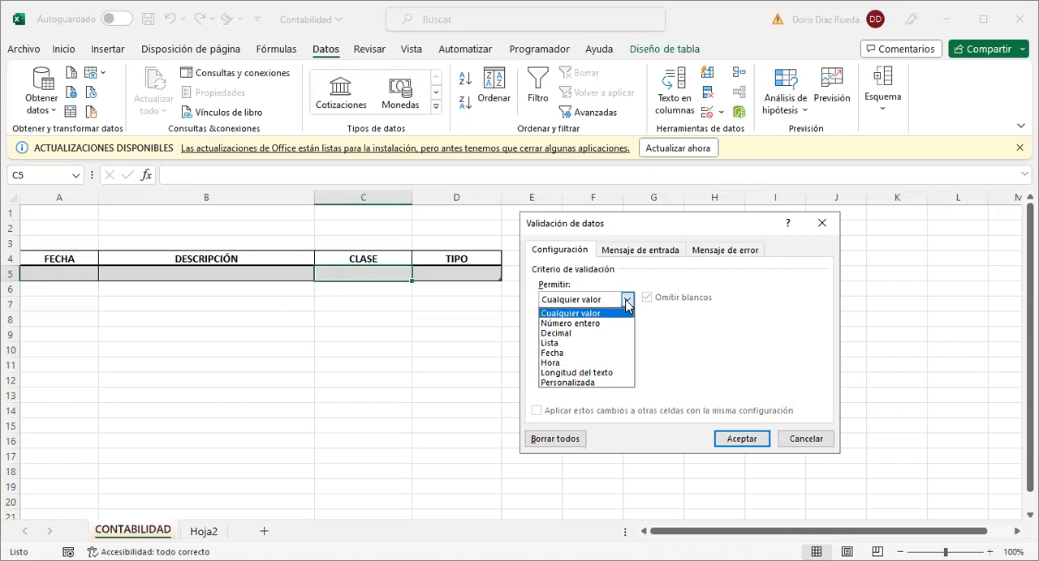
left_click(568, 346)
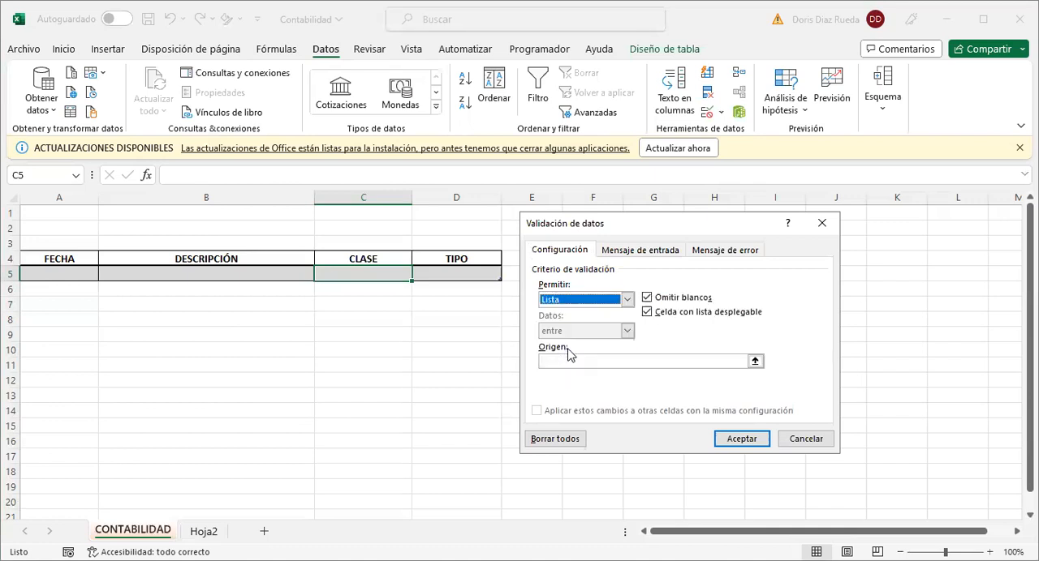
- Enter Compra;Gasto;Consignacion;Venta;Otro as the source of the validation list and apply the rule
left_click(564, 362)
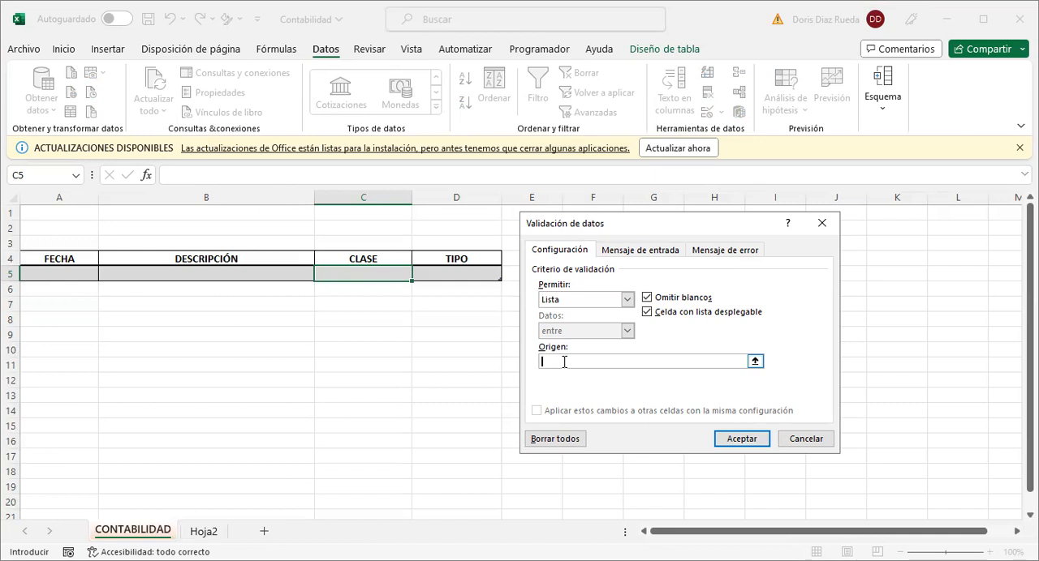
type("Compra;")
type("Gasto")
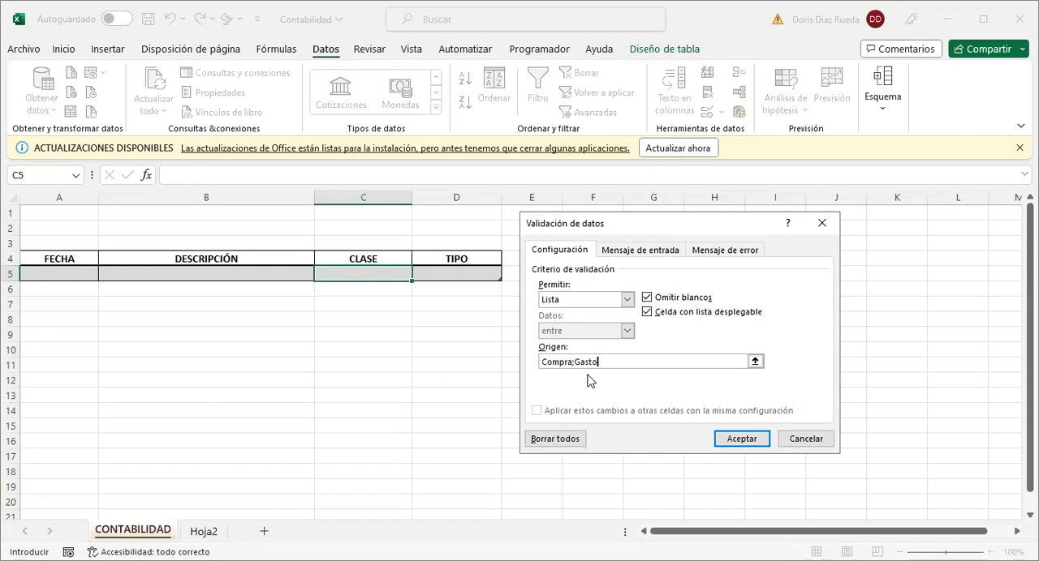
type(";Consignacion;")
type("Venta;")
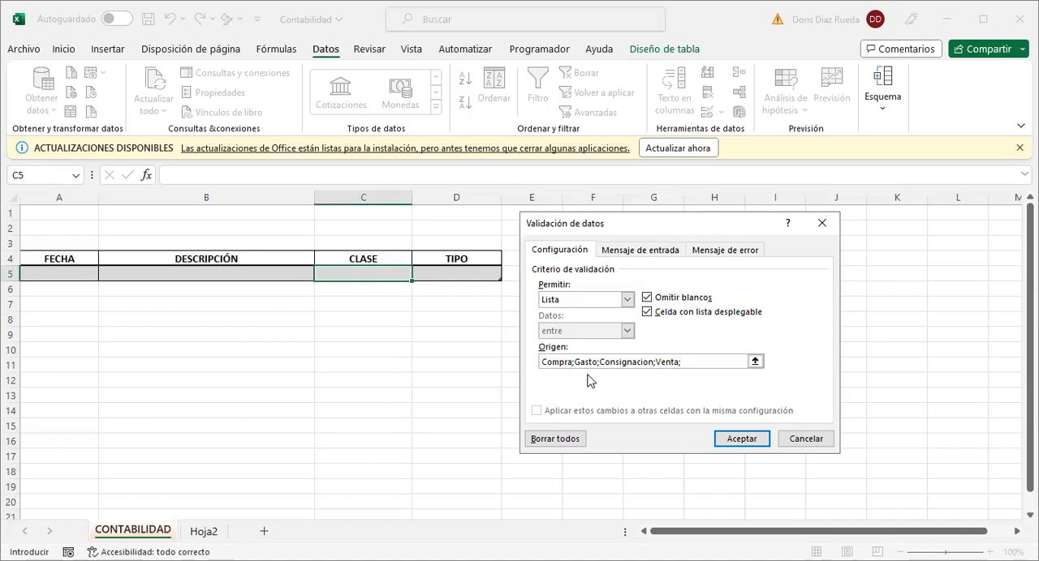
type("Otro")
left_click(720, 439)
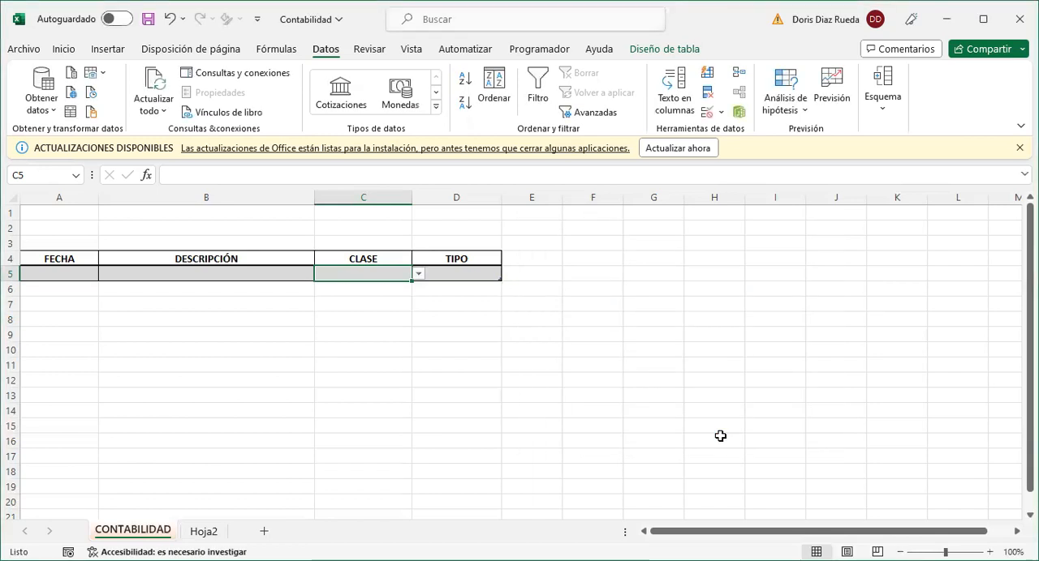
- Examine the options in C5's drop-down list and review the cell's data validation settings
left_click(417, 275)
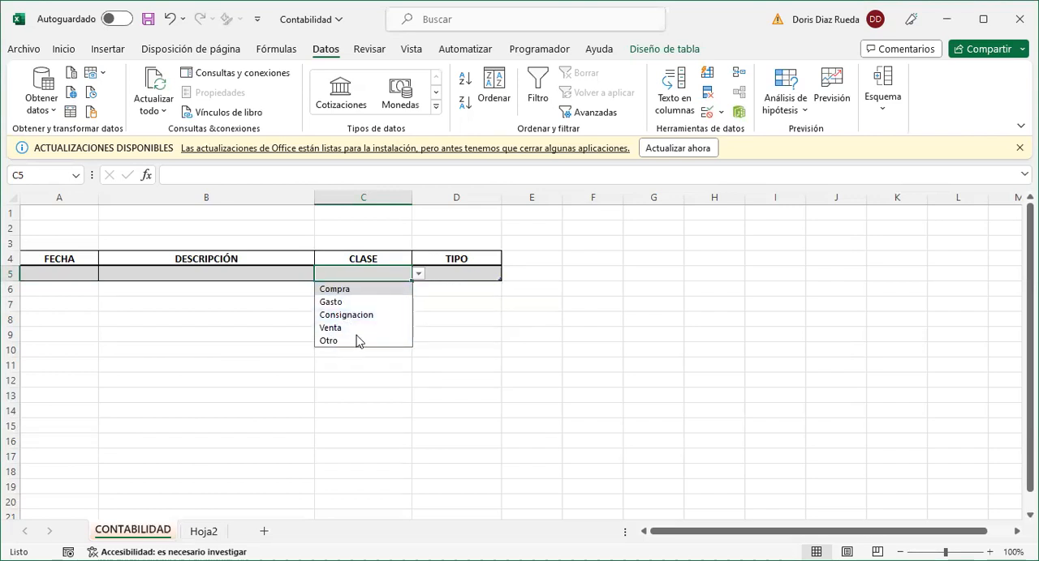
left_click(356, 274)
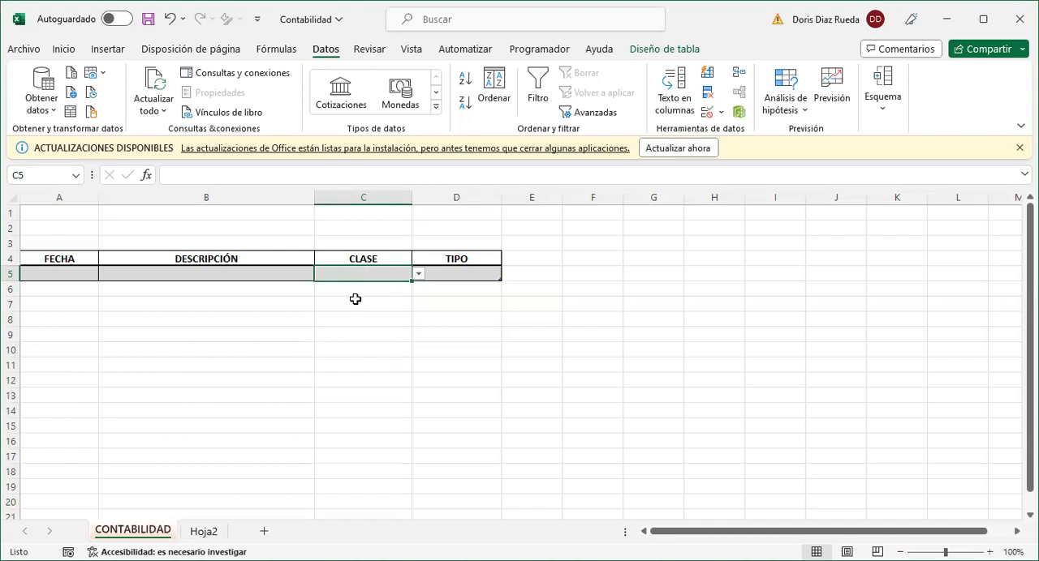
left_click(356, 300)
left_click(364, 273)
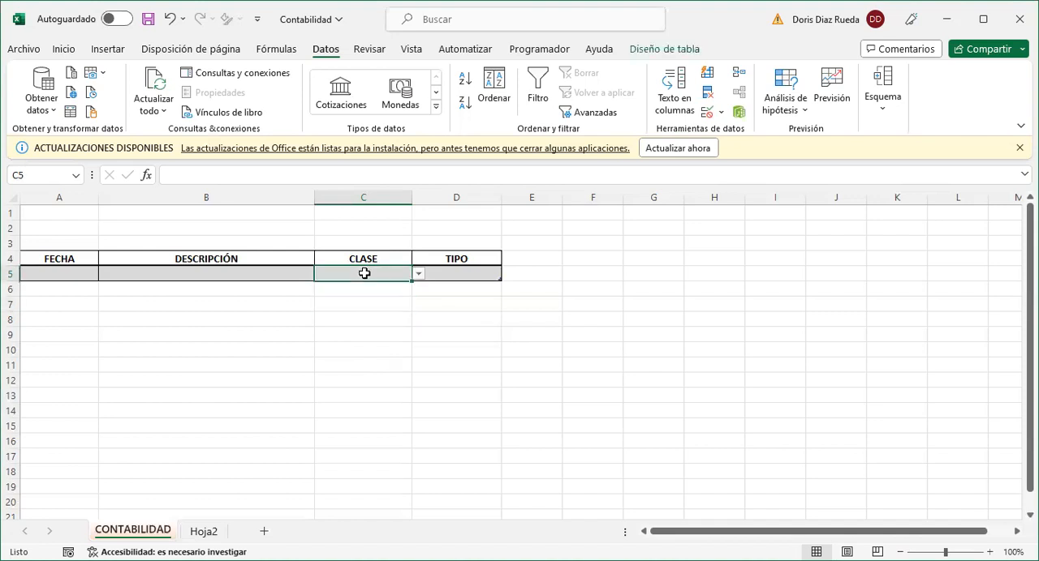
left_click(720, 116)
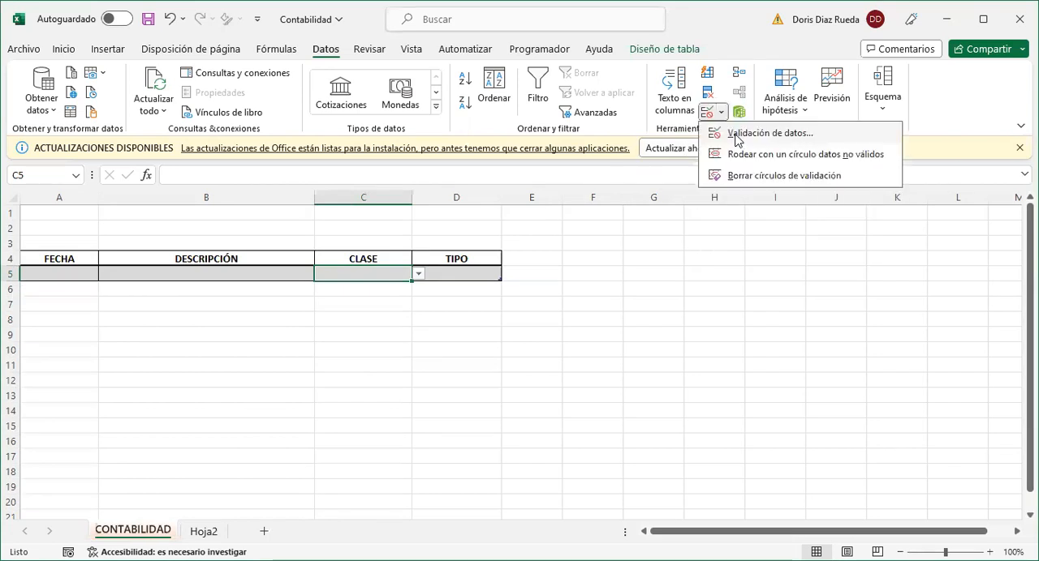
left_click(737, 136)
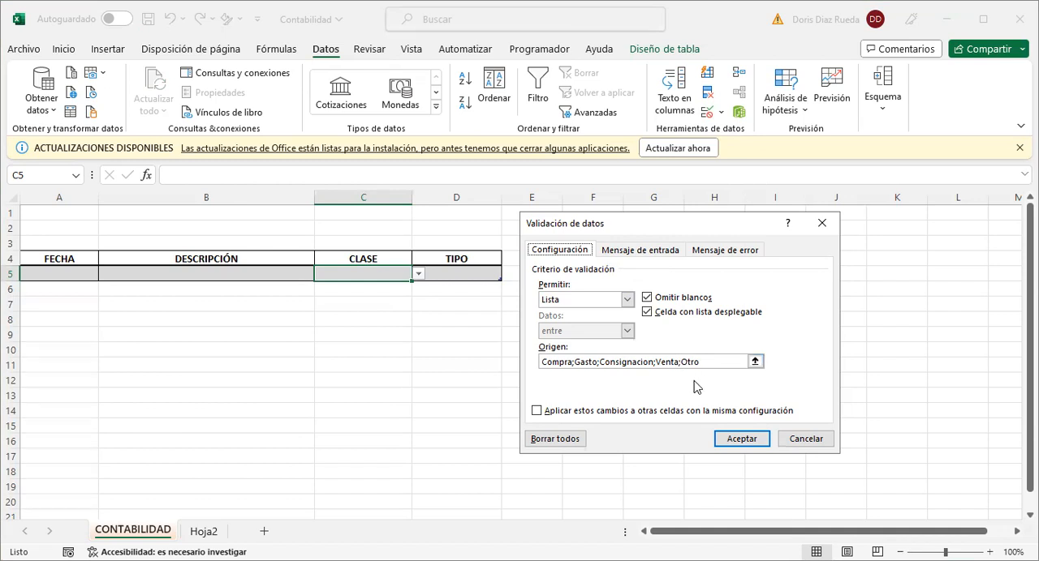
left_click(740, 439)
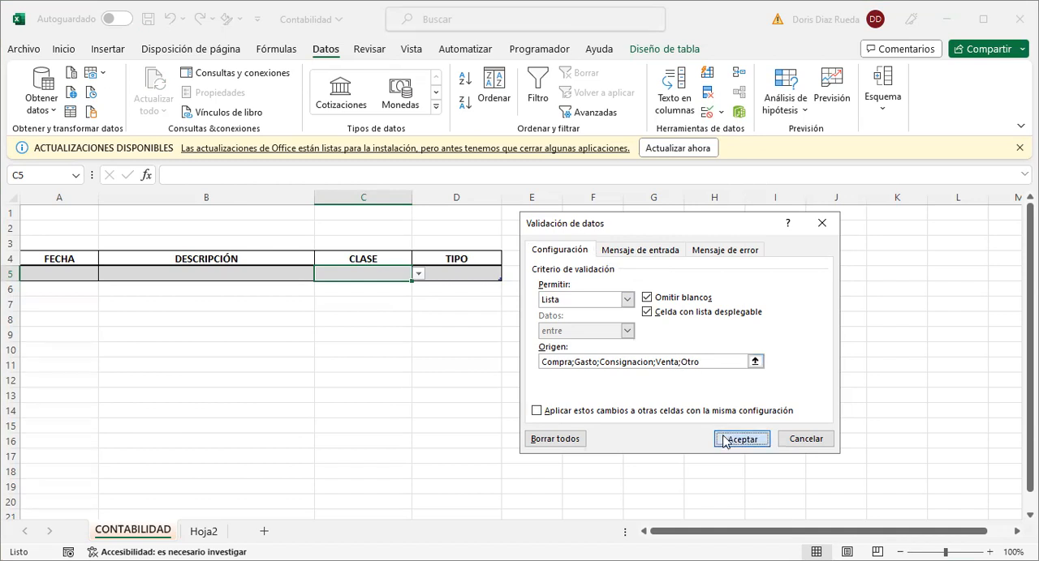
left_click(419, 275)
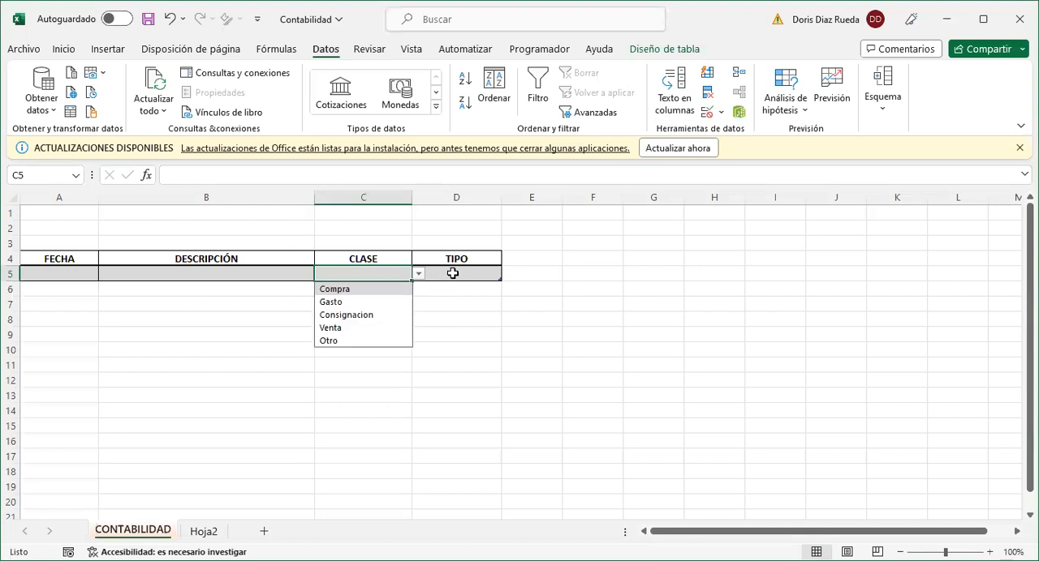
- Add a data validation rule to cell D5 under TIPO, allowing Lista with ENTRADA;SALIDA as the source
left_click(452, 273)
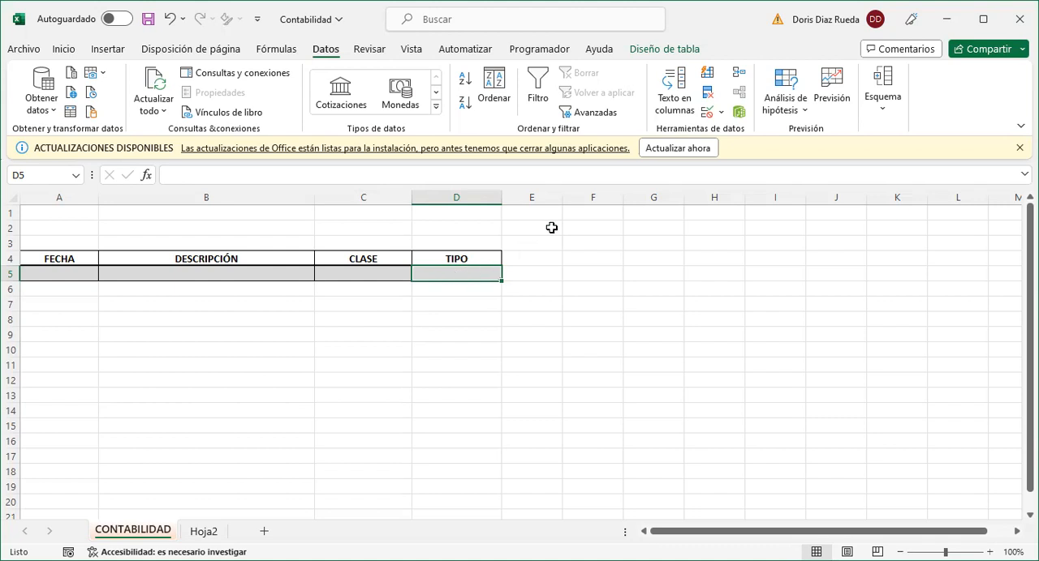
left_click(721, 115)
left_click(740, 135)
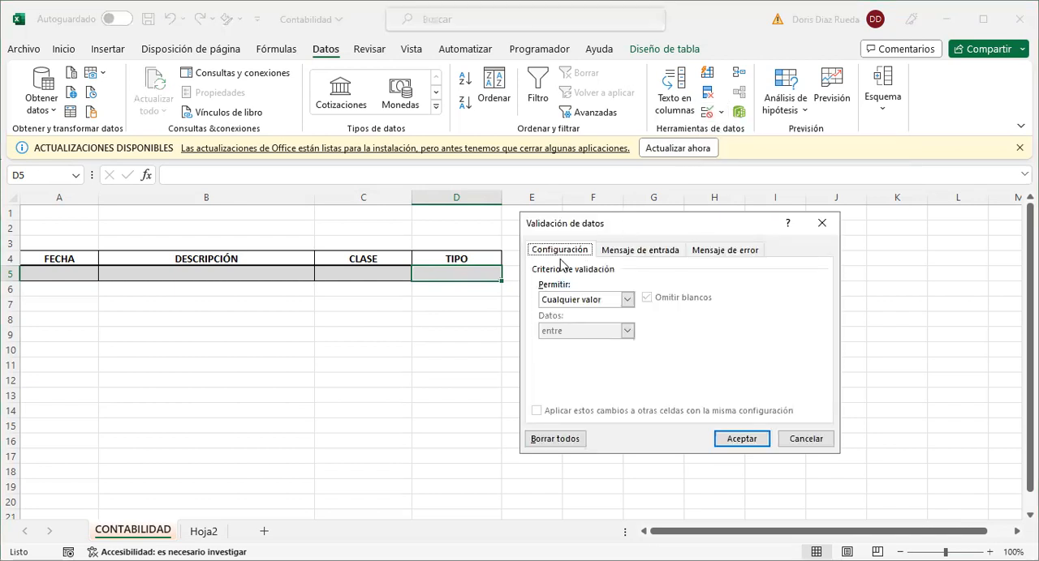
left_click(627, 301)
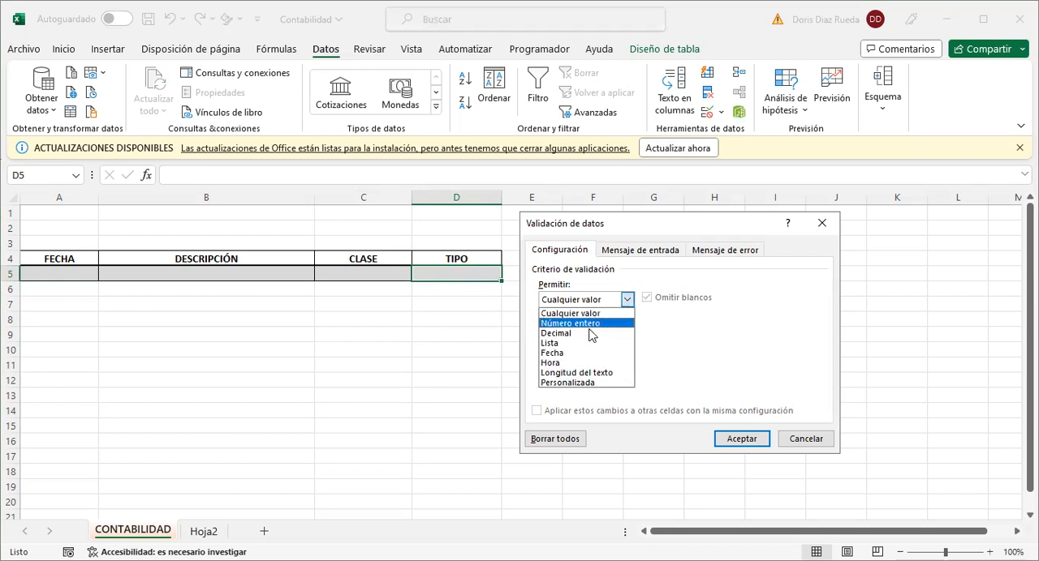
left_click(576, 347)
left_click(577, 362)
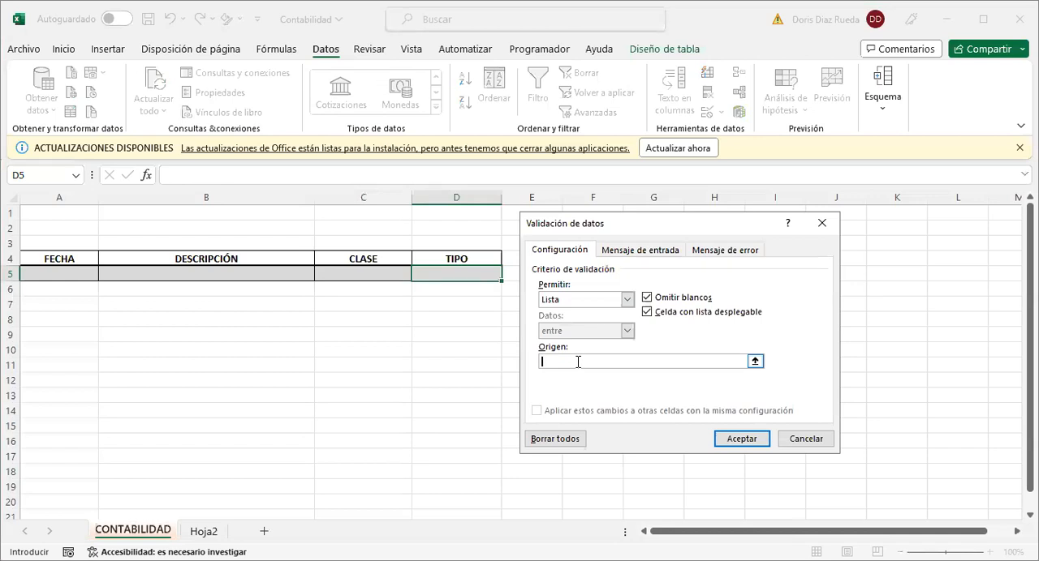
type("ENTRADA;SALIDA")
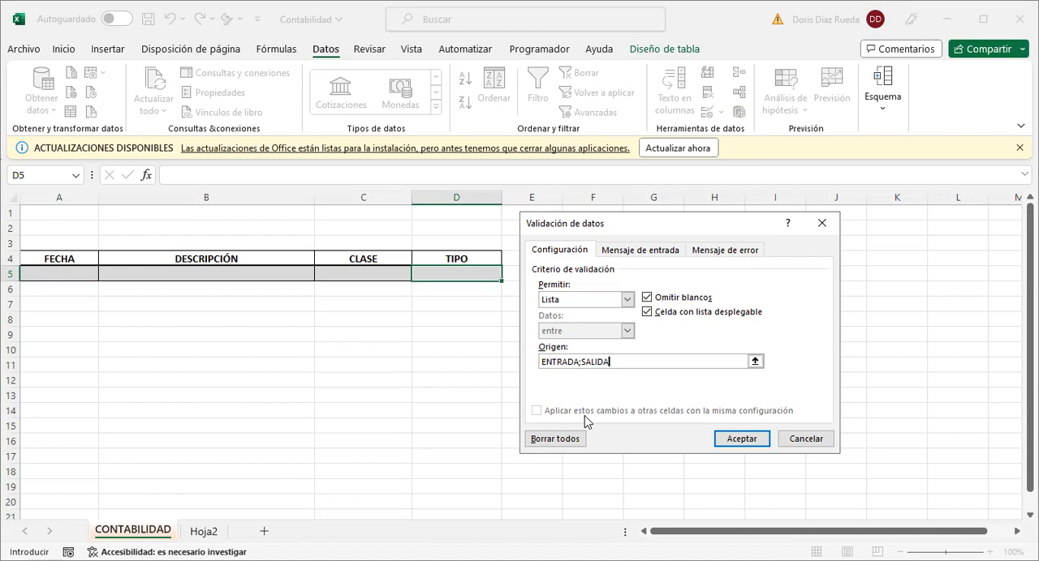
left_click(727, 442)
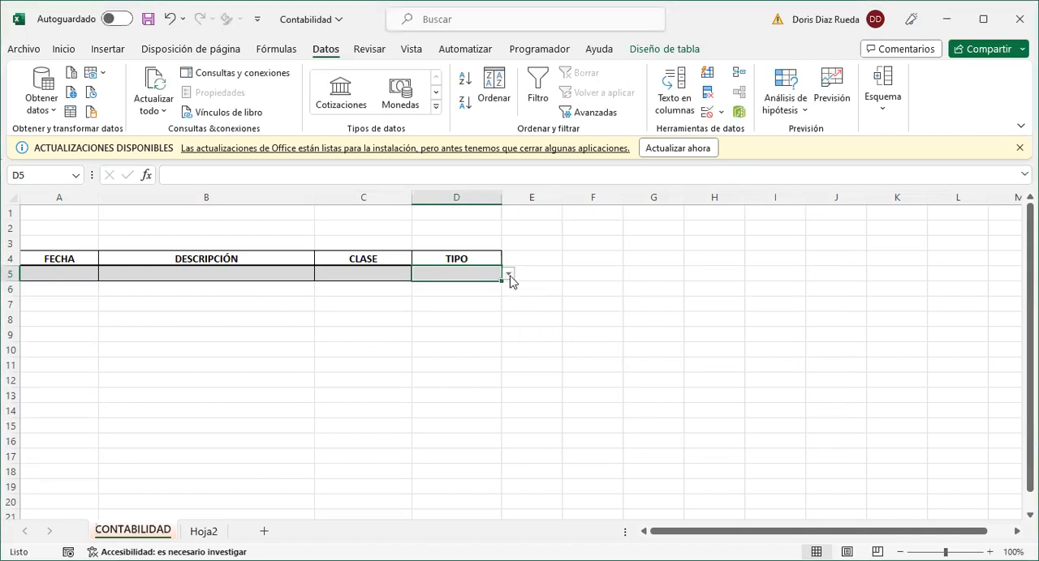
- Examine the options in D5's drop-down list, try narrowing them with SA, and clear the typed text
left_click(509, 276)
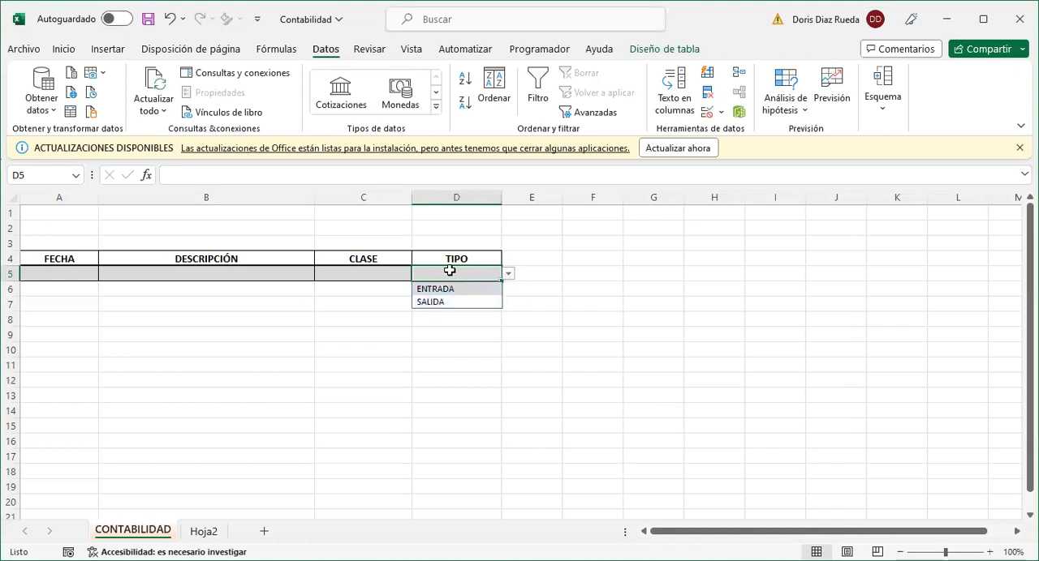
left_click(449, 271)
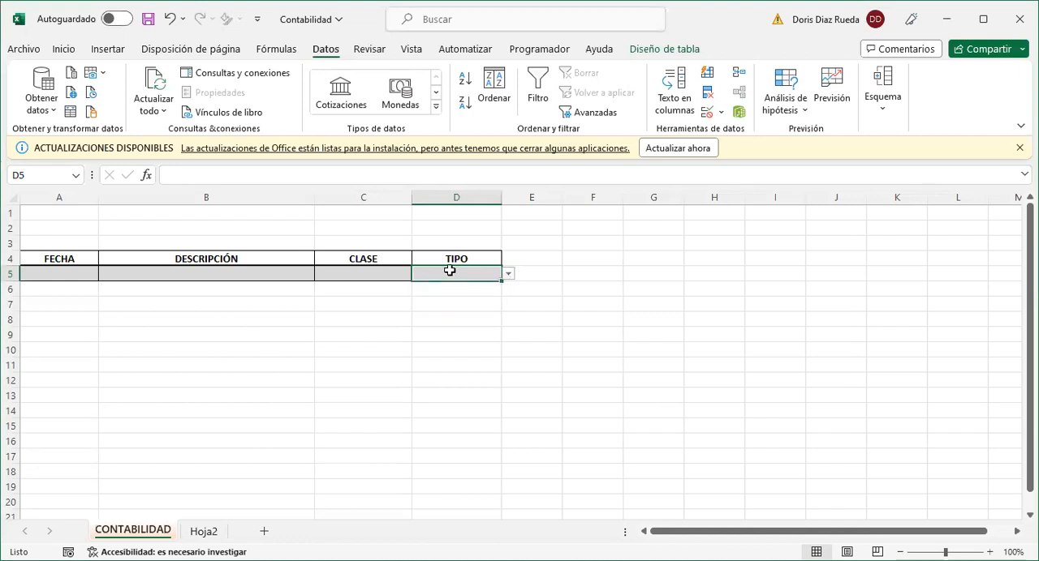
double_click(450, 271)
type("SA")
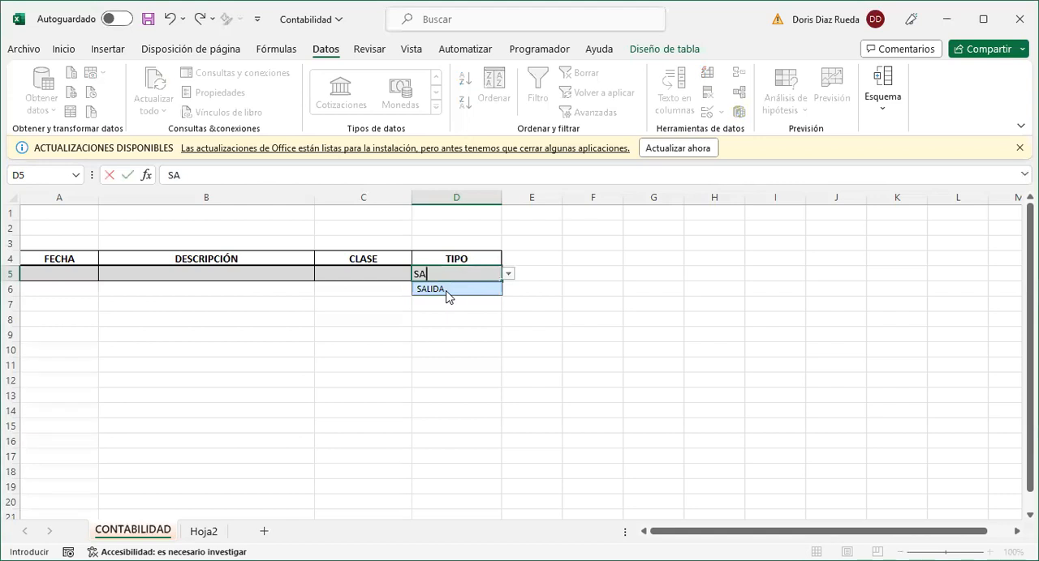
key("BackSpace")
key("BackSpace")
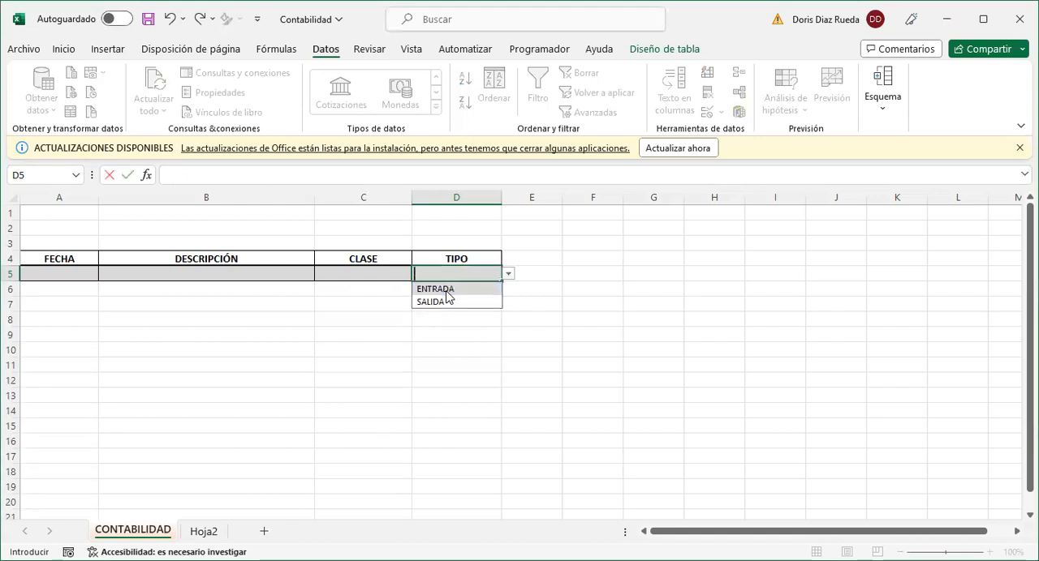
- Try to enter INGRESOS in cell D5 and review the options its drop-down list allows
type("INGRESOS")
key("Return")
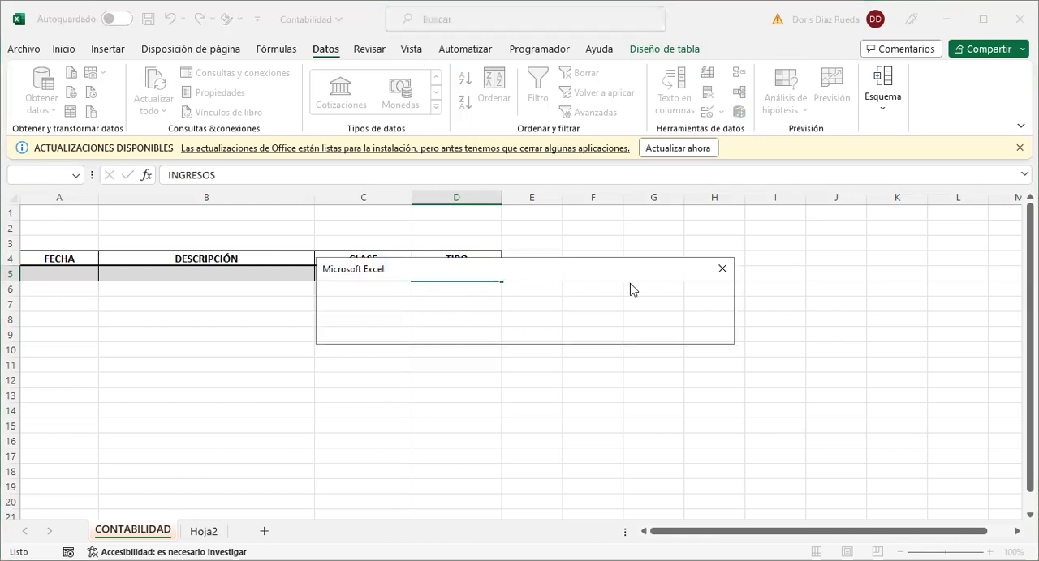
left_click(723, 271)
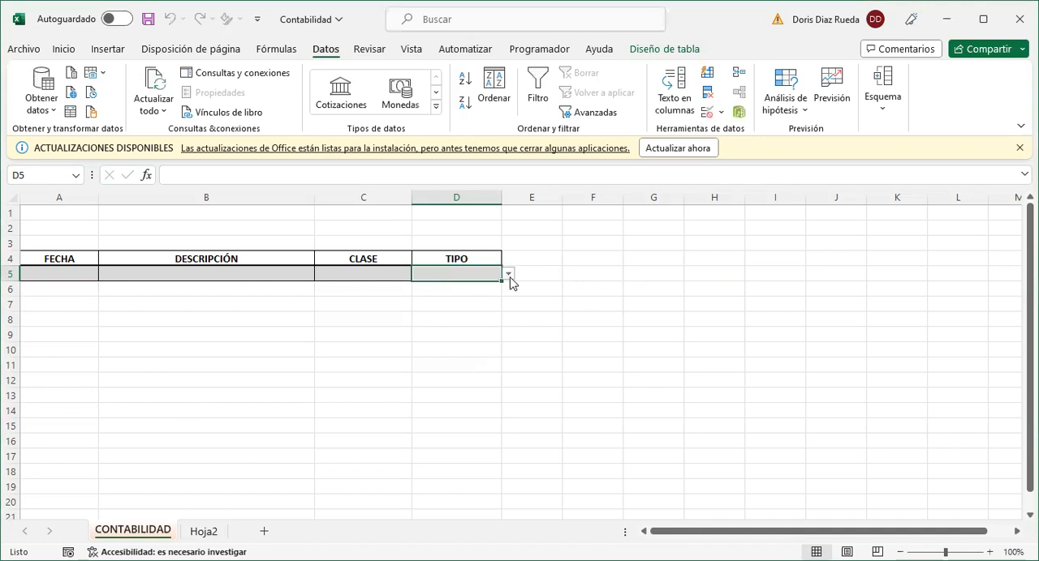
left_click(509, 276)
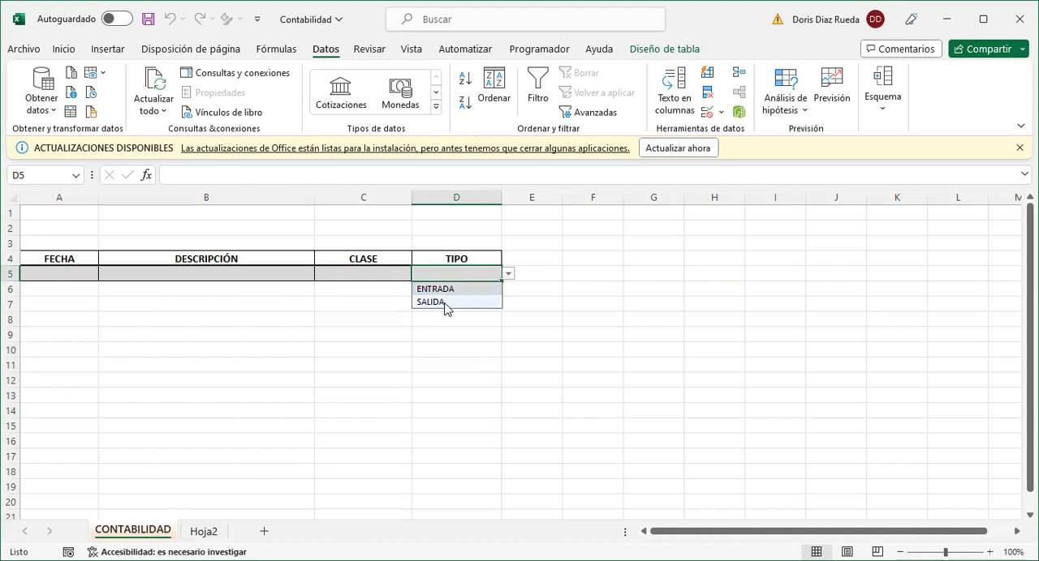
left_click(398, 319)
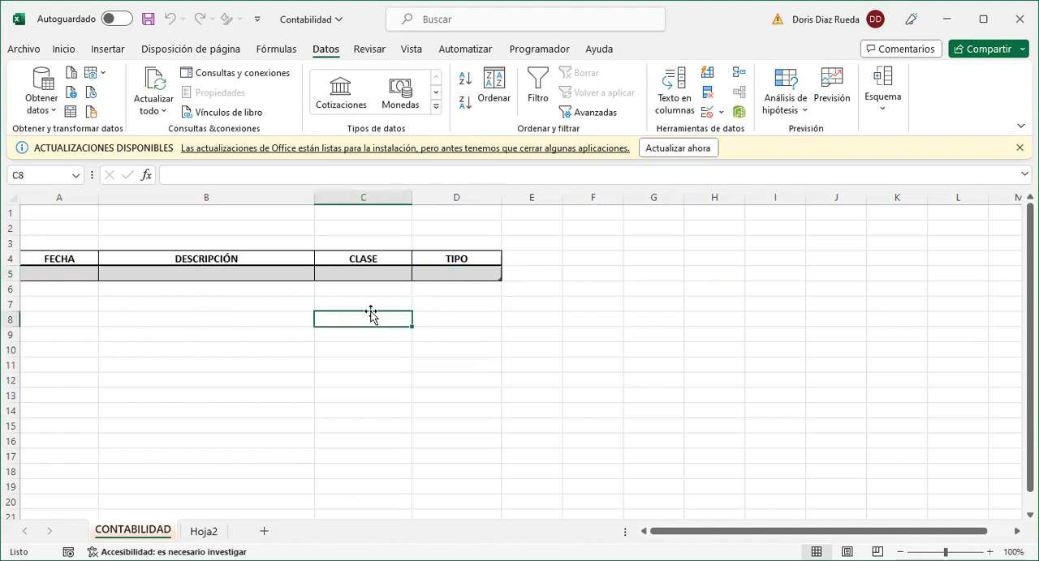
- Widen the DESCRIPCIÓN column slightly
left_click(53, 277)
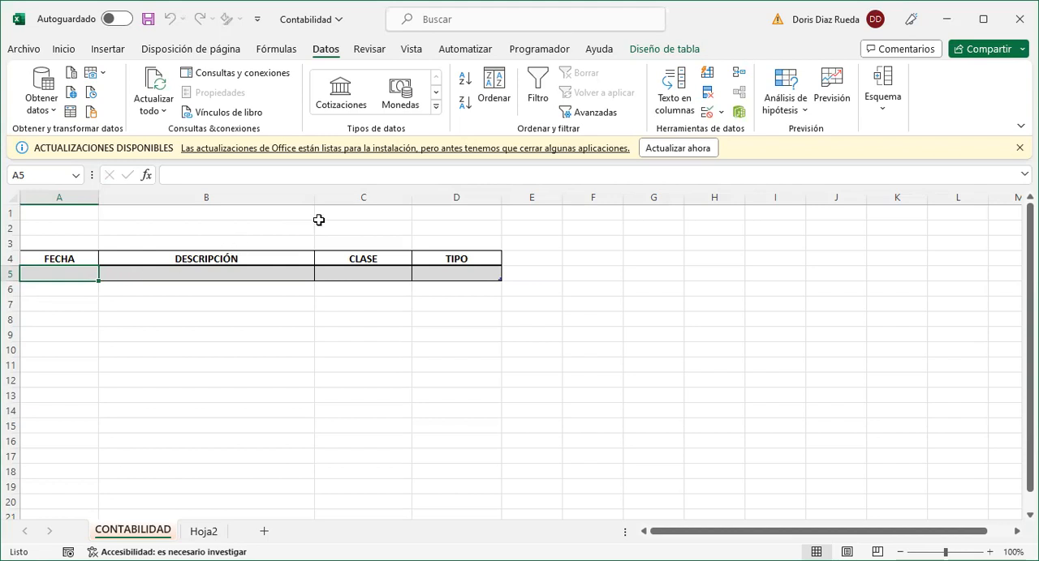
left_click_drag(318, 202, 334, 201)
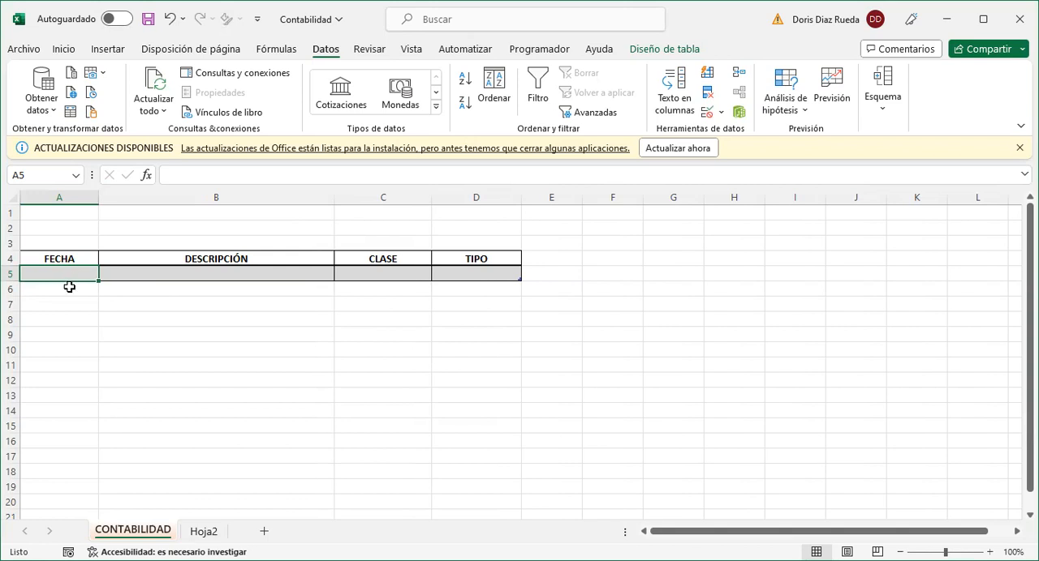
left_click(70, 287)
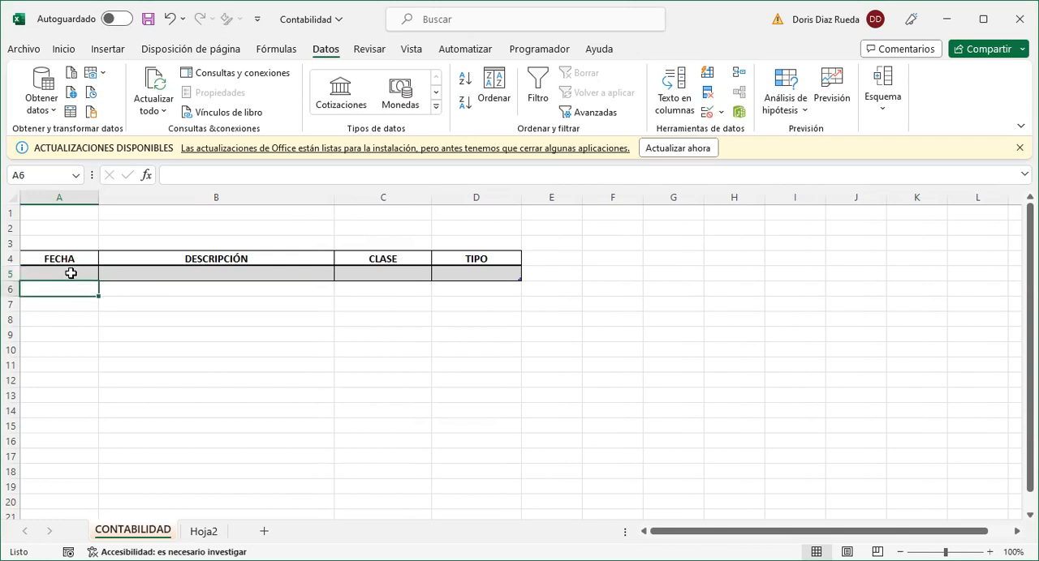
- Enter the date 08/01/2023 in cell A5 under FECHA
left_click(72, 274)
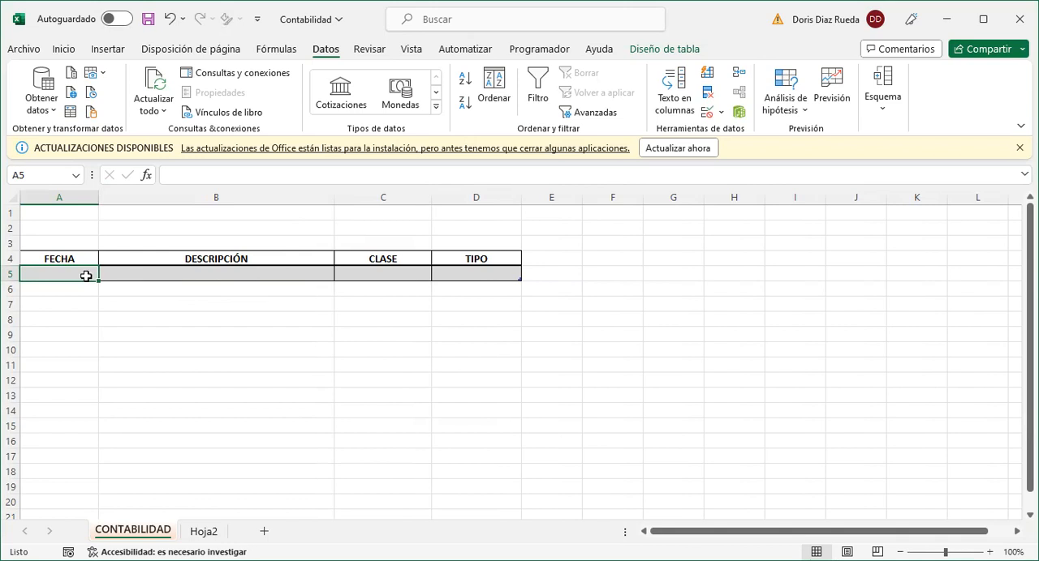
type("0")
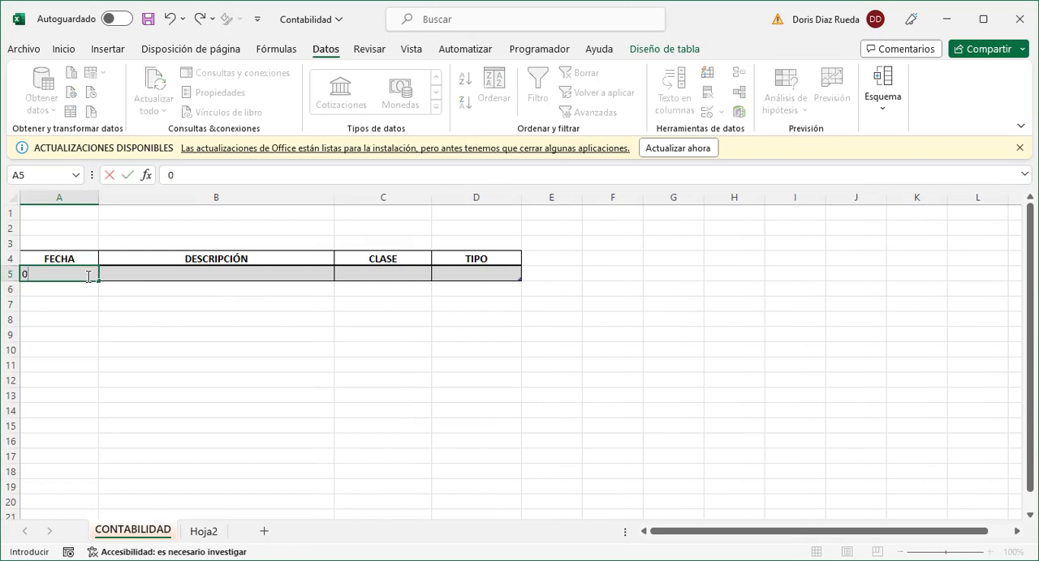
type("8/01/2023")
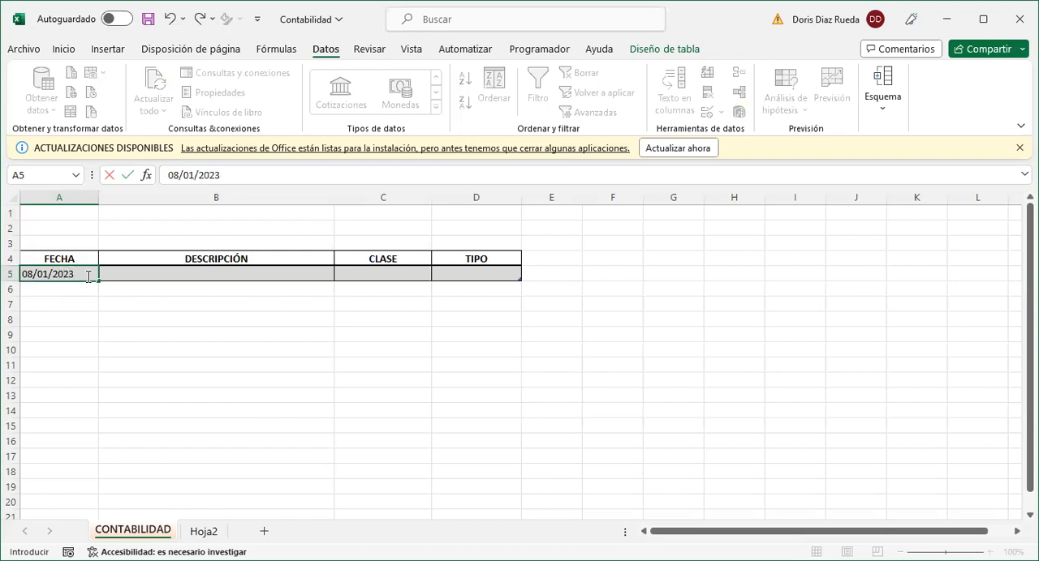
- Enter venta de mercancia as the description in cell B5
left_click(128, 272)
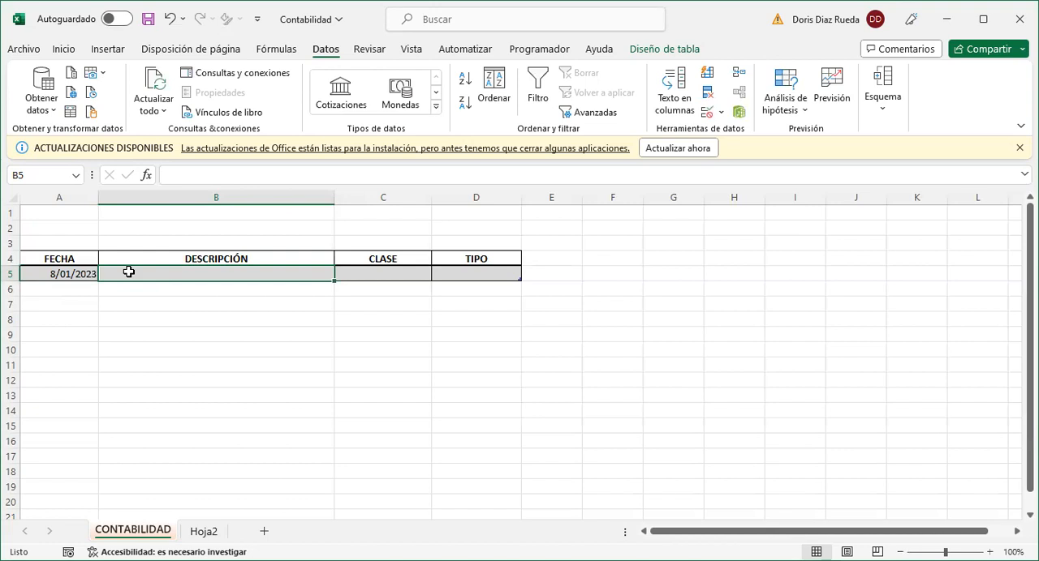
type("ve")
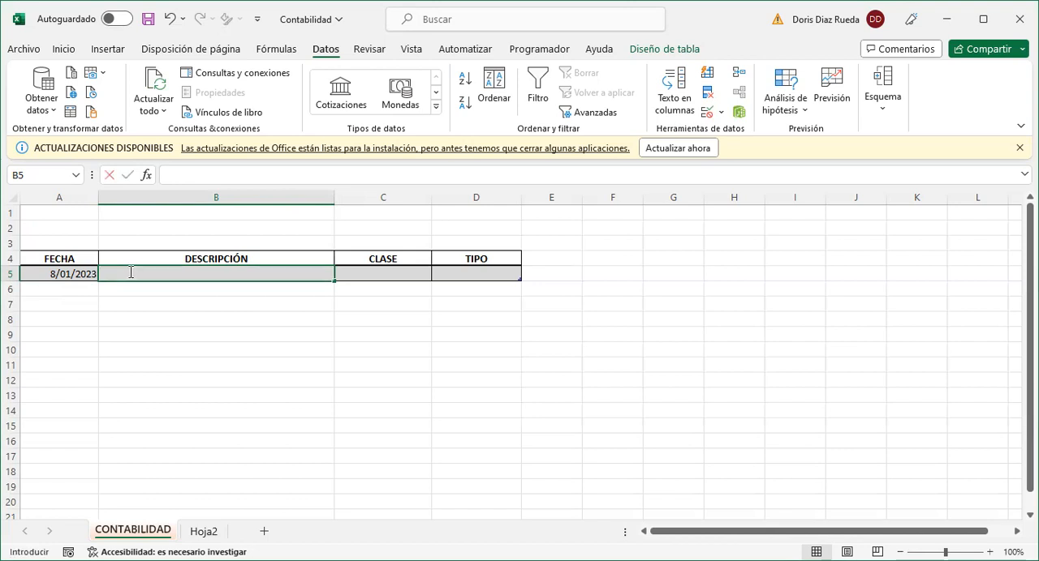
key("BackSpace")
key("BackSpace")
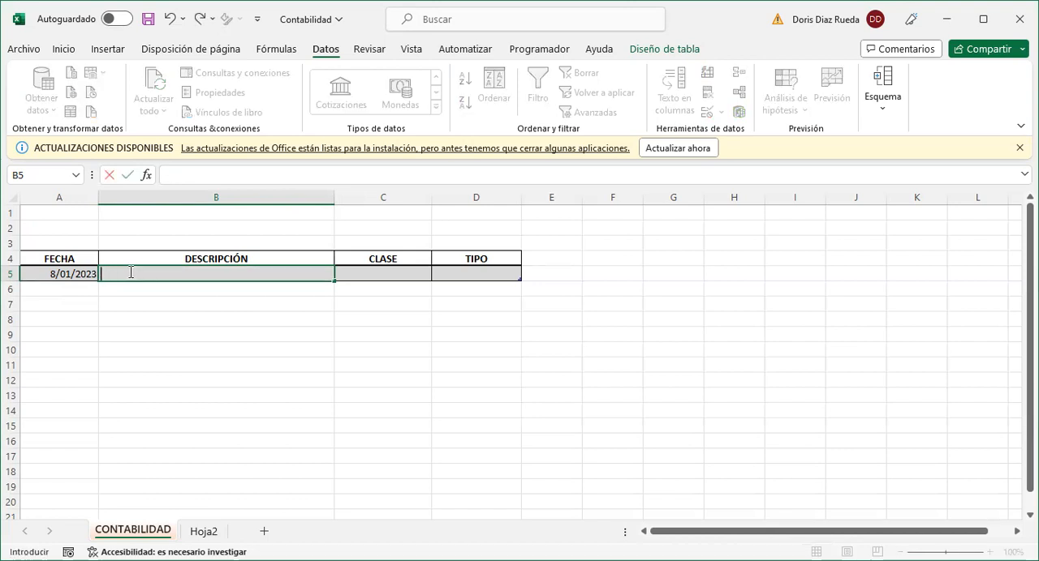
type("venta de")
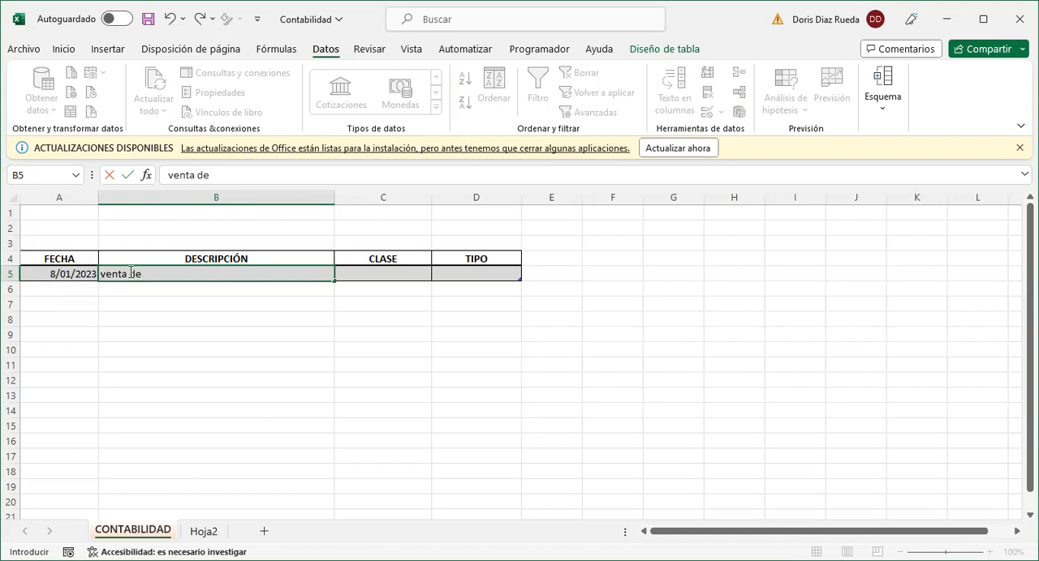
type(" mercancia")
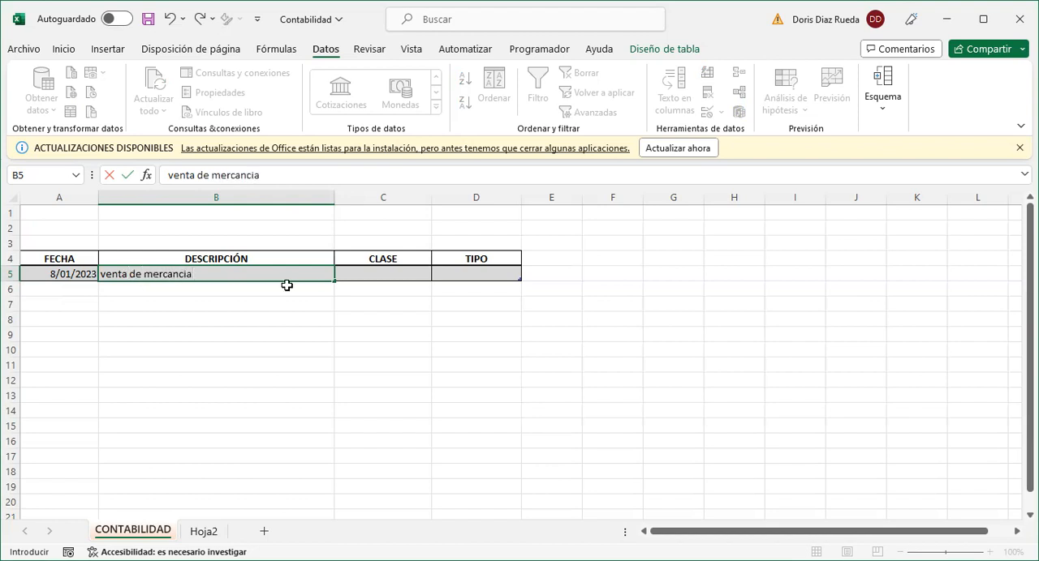
- Set the first record's CLASE to Venta and its TIPO to ENTRADA from their drop-down lists
left_click(363, 276)
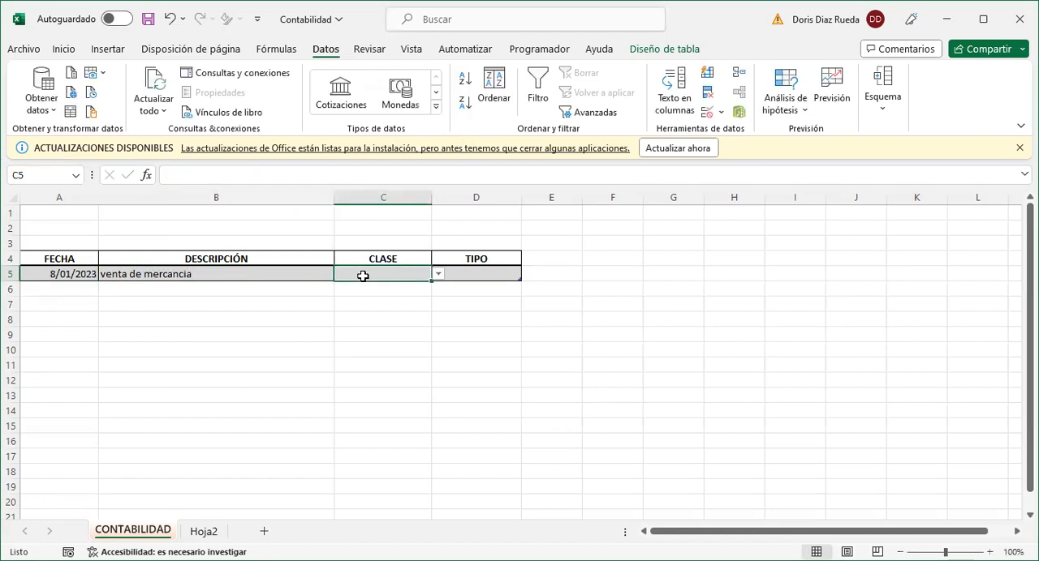
left_click(437, 276)
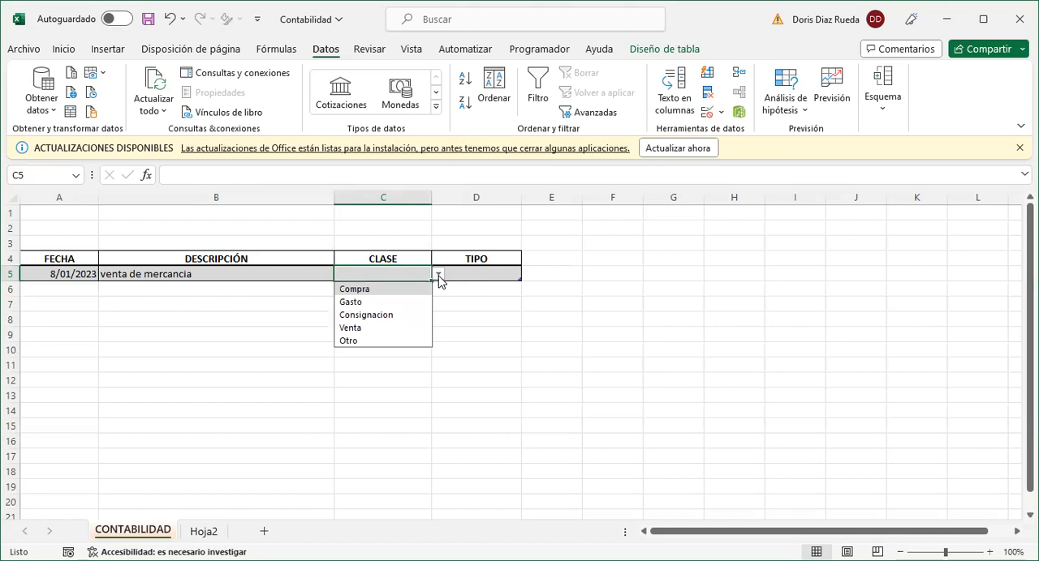
left_click(351, 327)
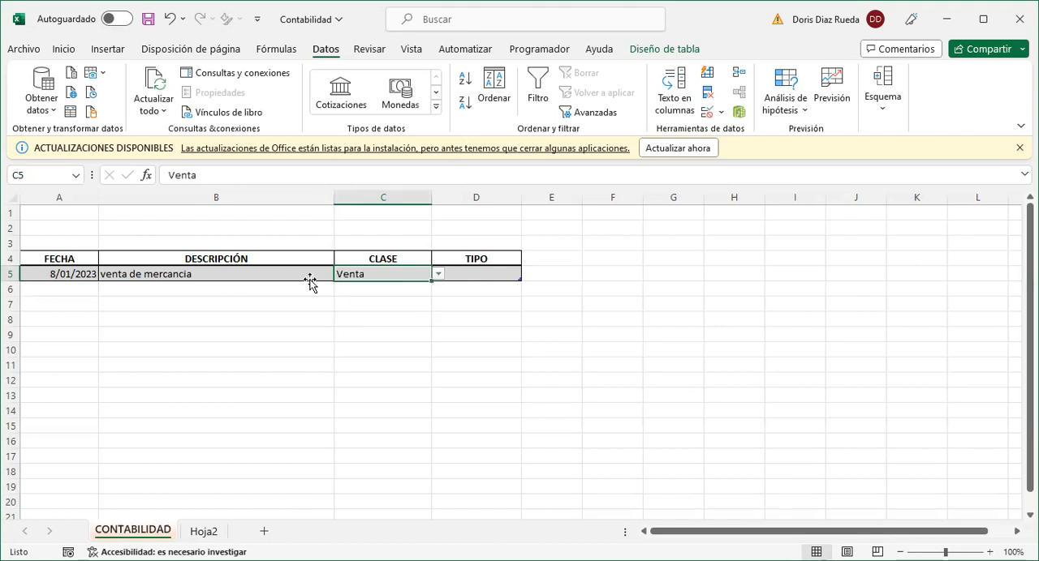
left_click(478, 268)
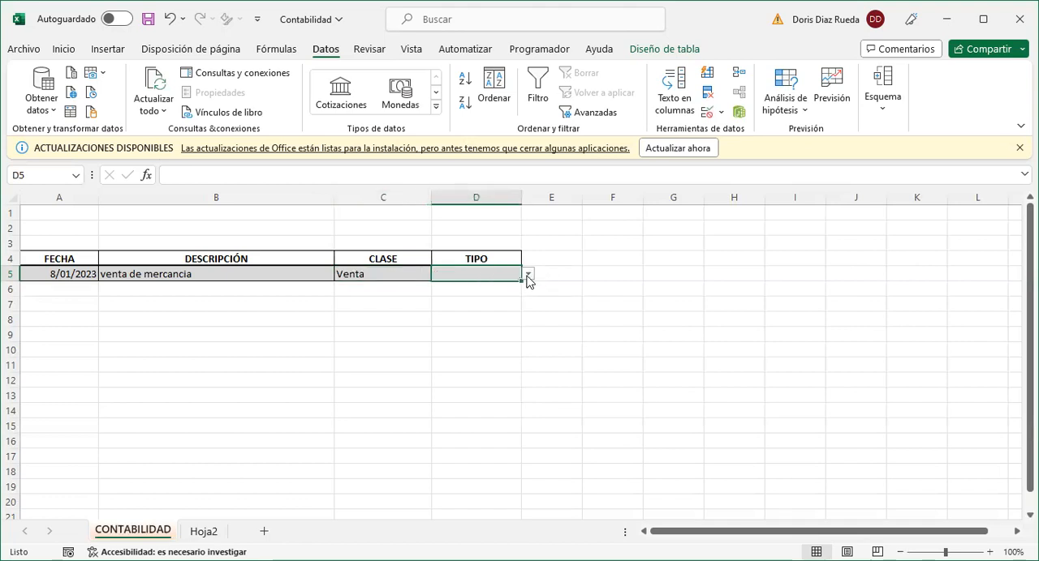
left_click(527, 276)
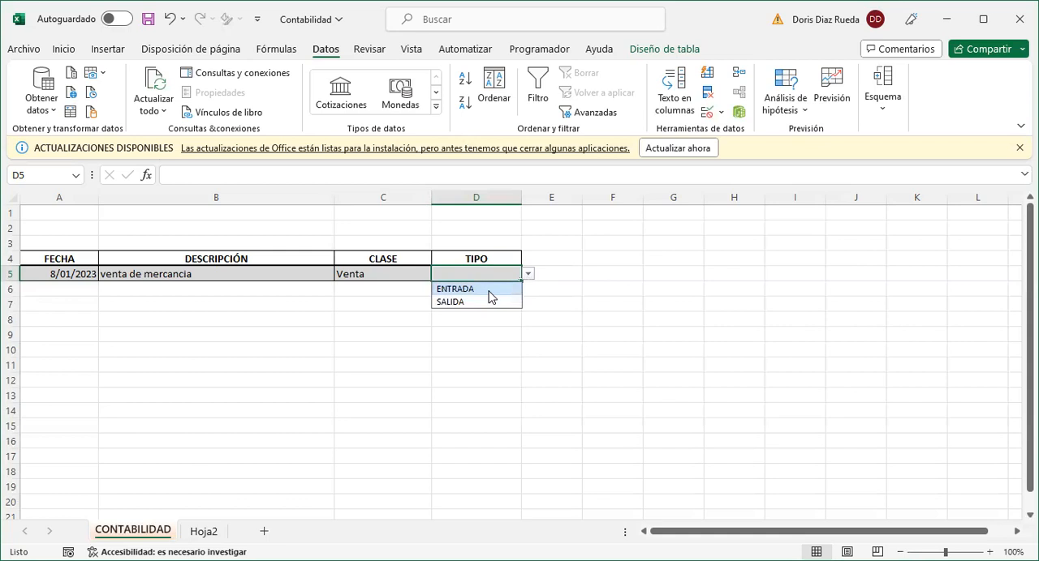
left_click(490, 290)
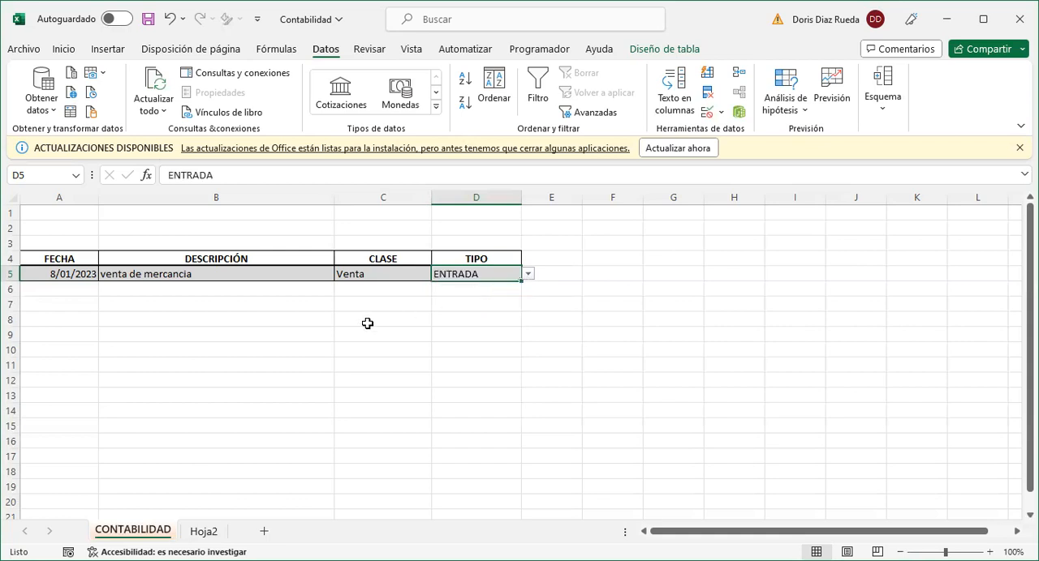
- Start the second record in row 6 with the date 8/01/2023 and the description compro mercancia
left_click(55, 284)
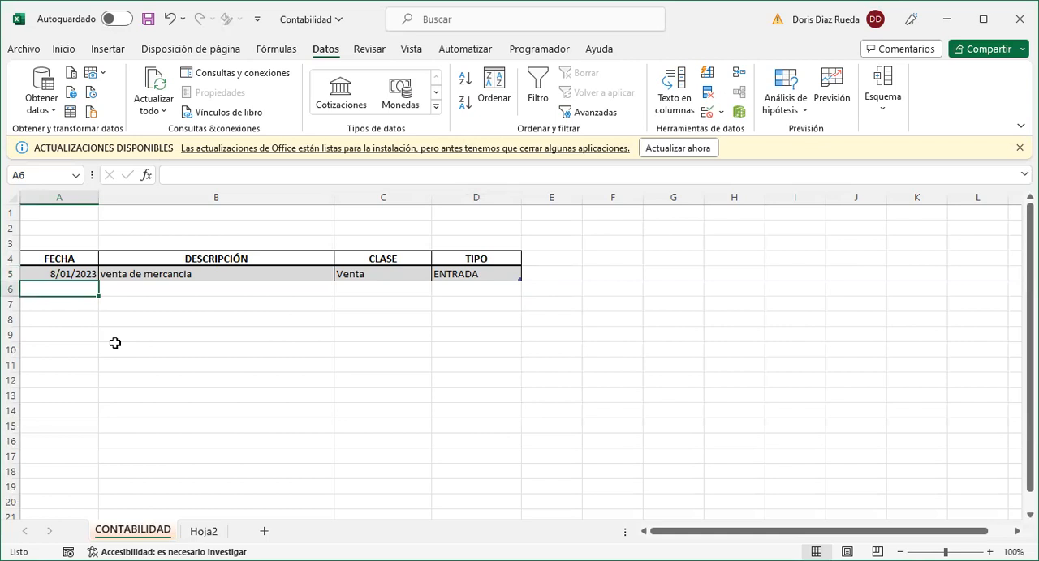
key("ctrl+j")
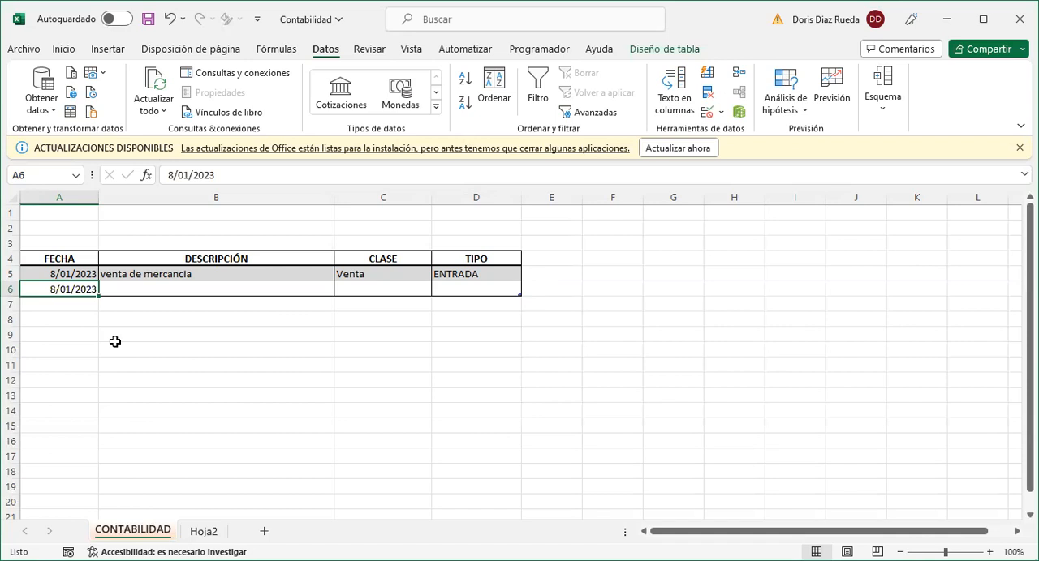
left_click(141, 289)
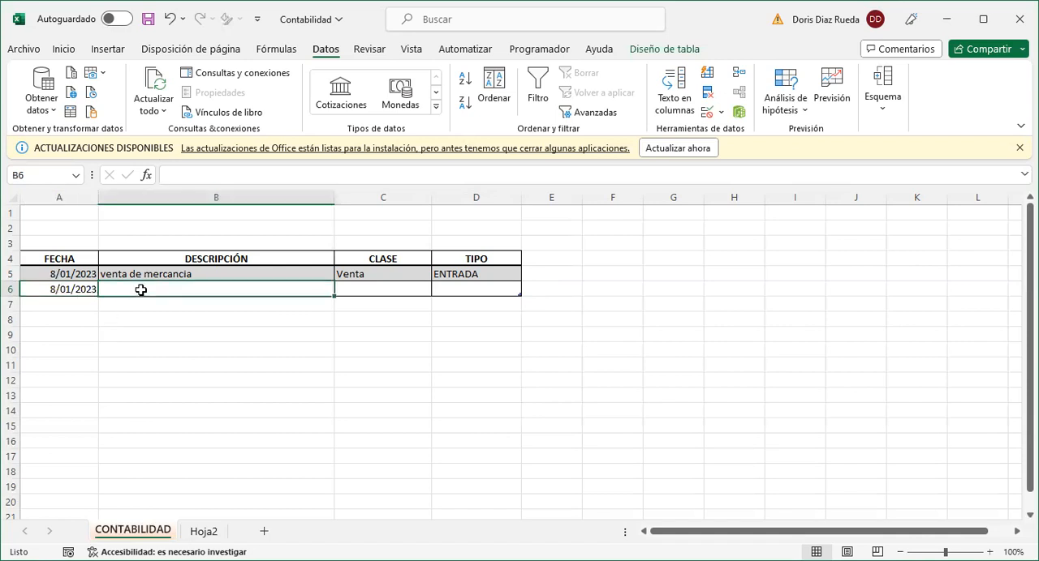
type("c")
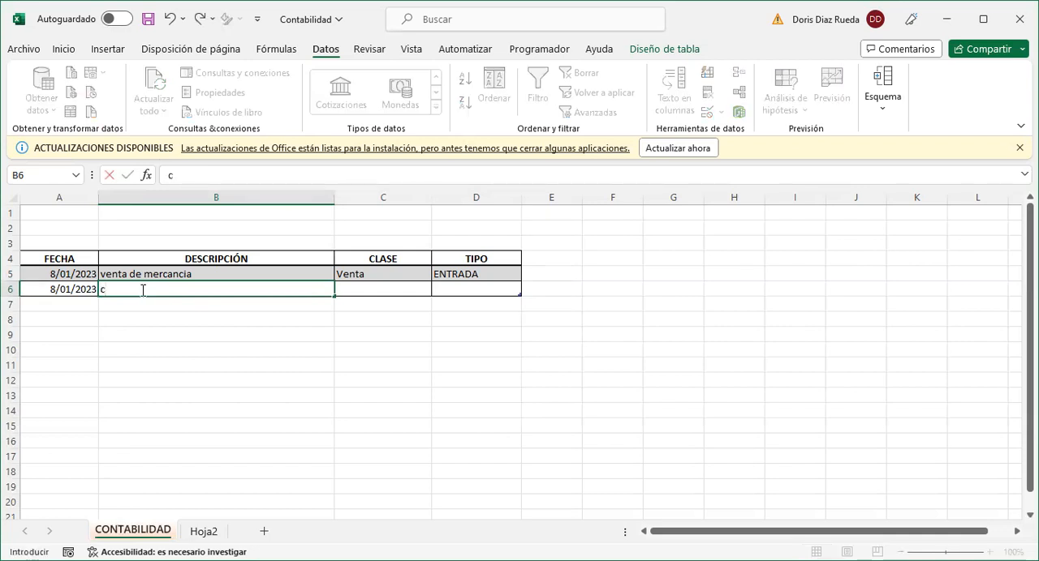
type("ompro ")
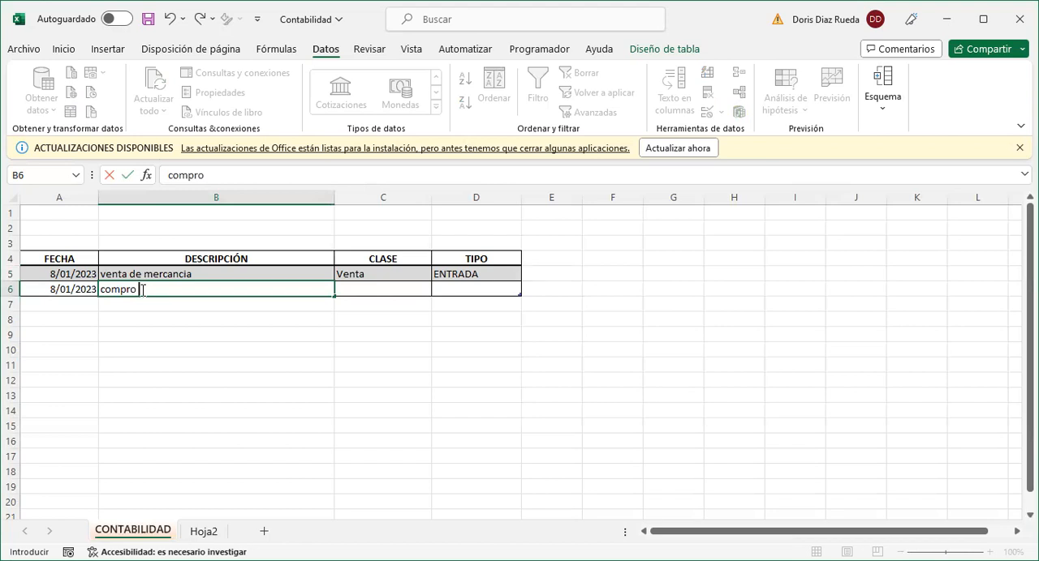
type("mercancia")
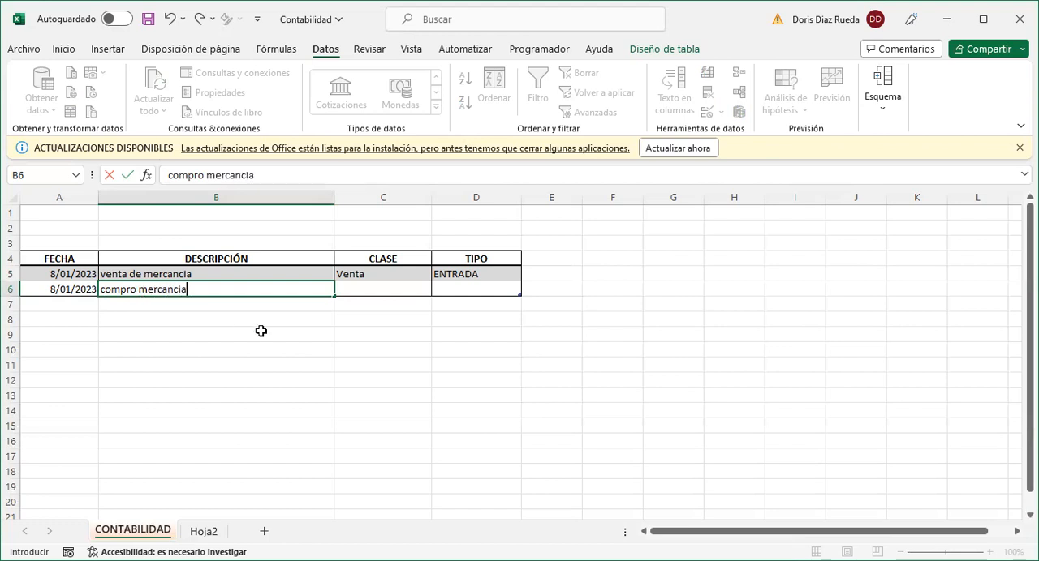
- Set the second record's CLASE to Compra and its TIPO to SALIDA from their drop-down lists
left_click(382, 290)
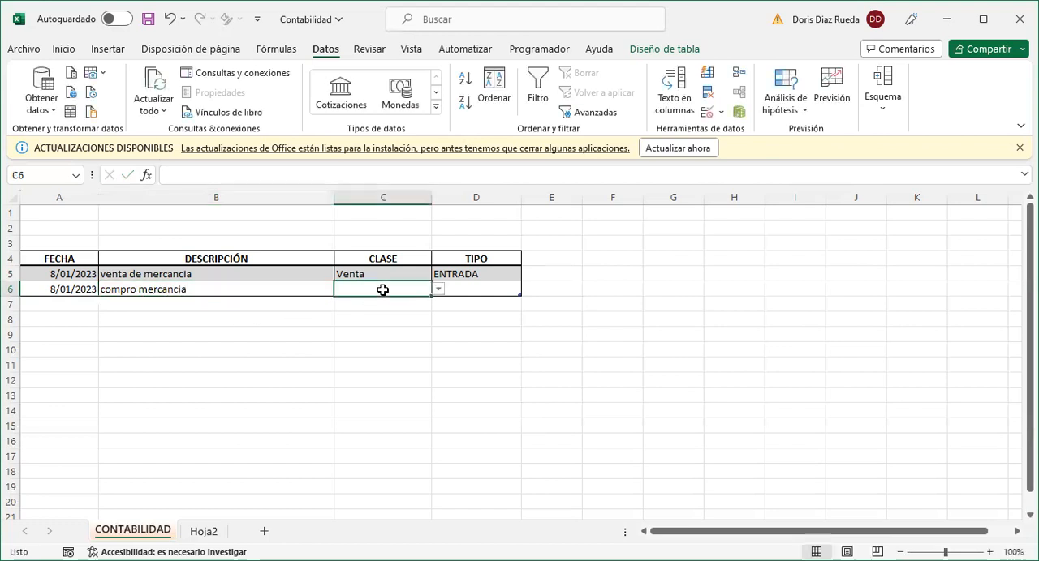
left_click(438, 290)
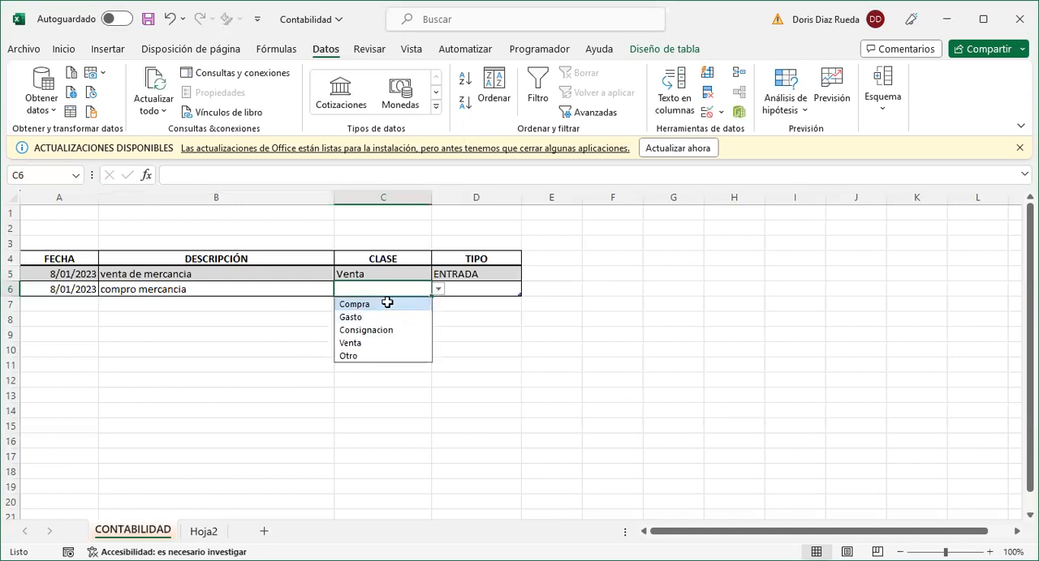
left_click(387, 304)
left_click(471, 293)
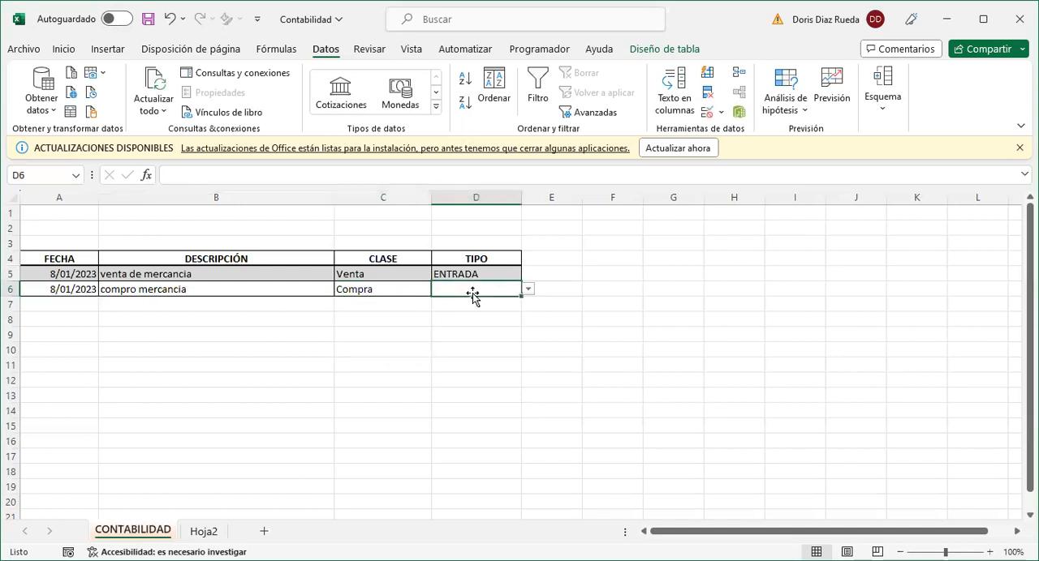
left_click(528, 290)
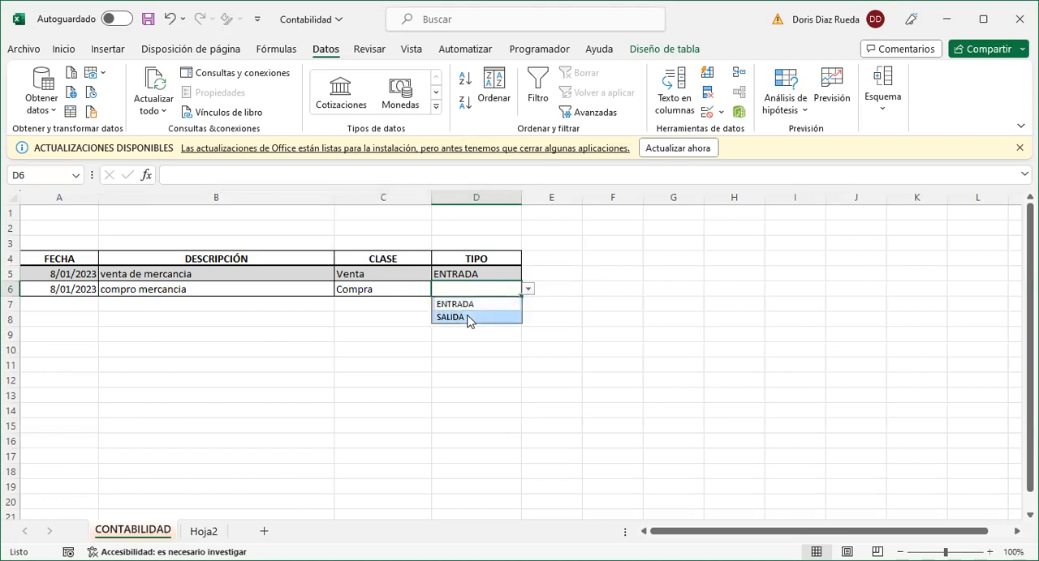
left_click(468, 316)
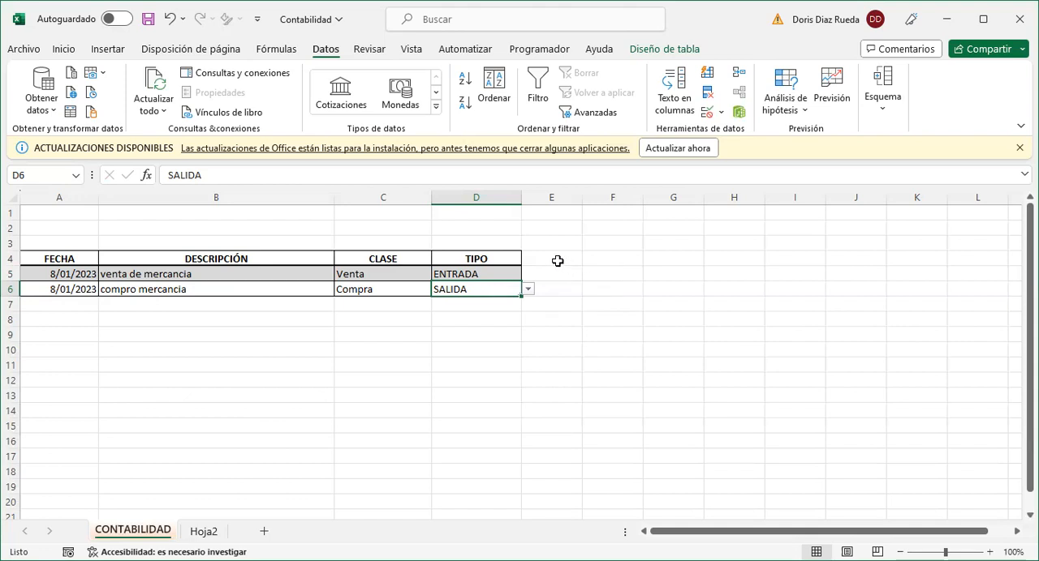
- Widen column E and add a VALOR header to the table in cell E4
left_click_drag(579, 200, 612, 199)
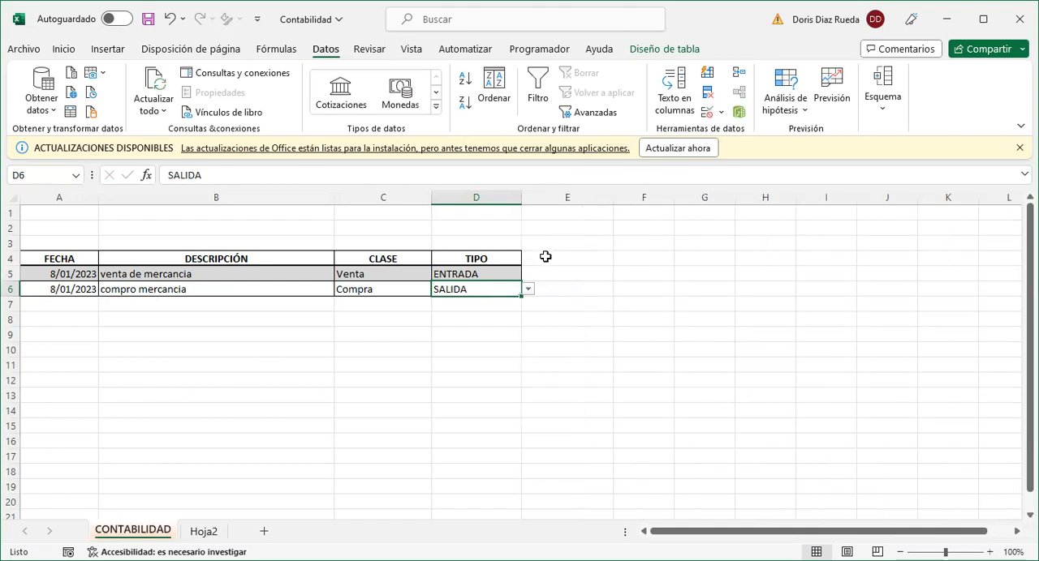
left_click(545, 257)
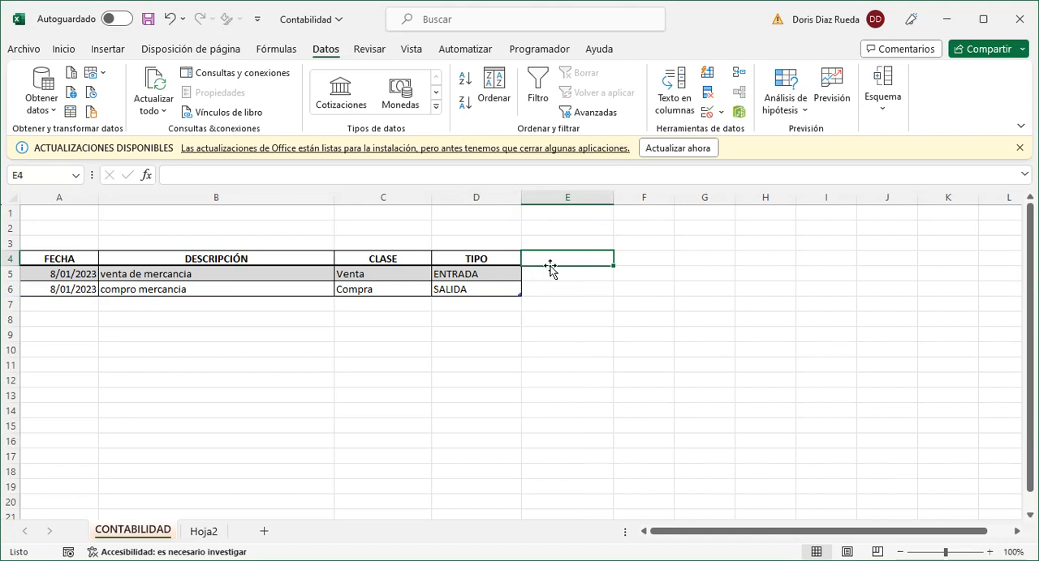
type("VALOR")
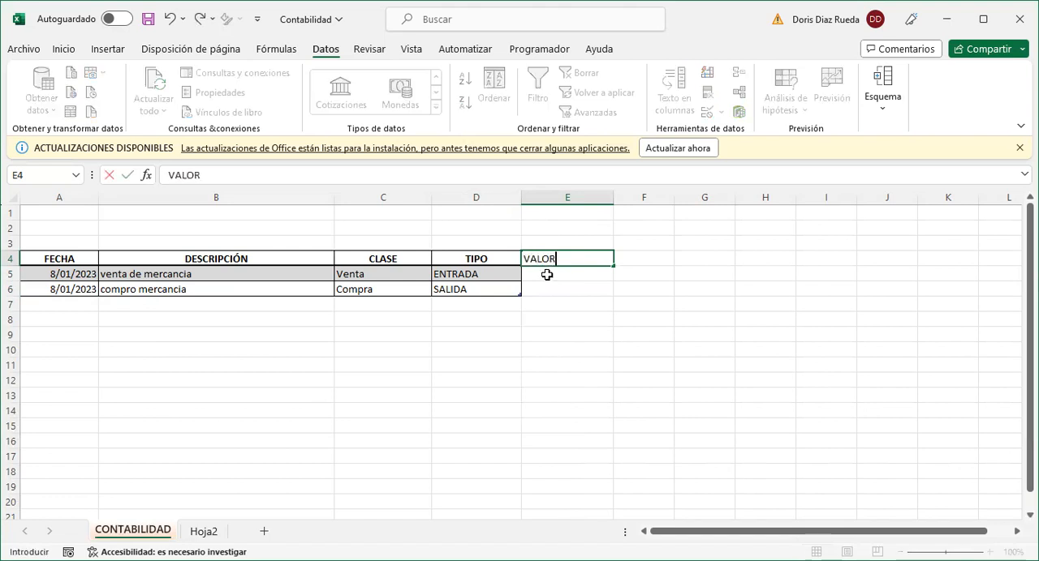
key("Return")
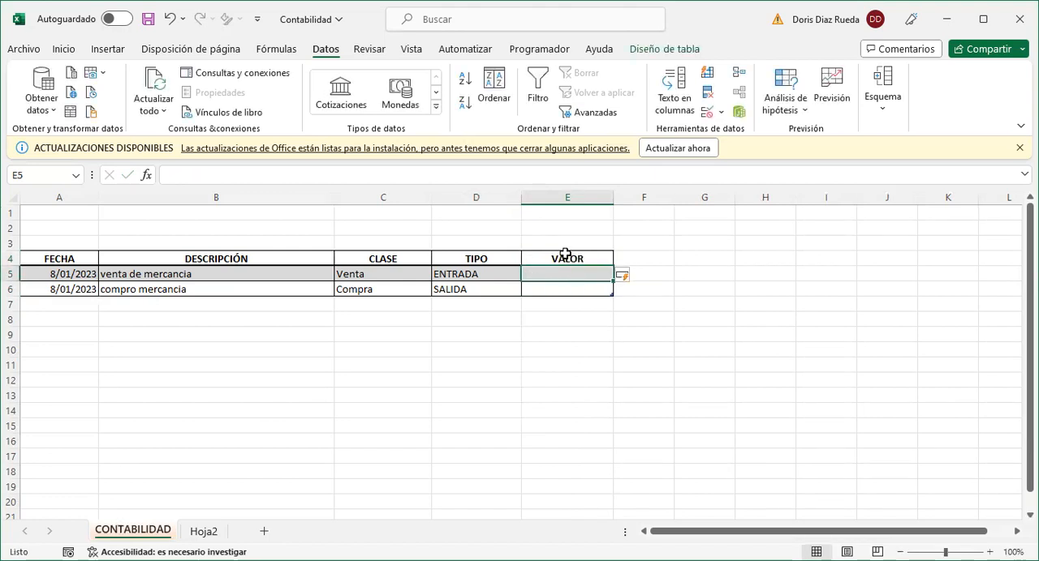
- Apply the accounting number format without decimals to the VALOR column's data cells
left_click(565, 249)
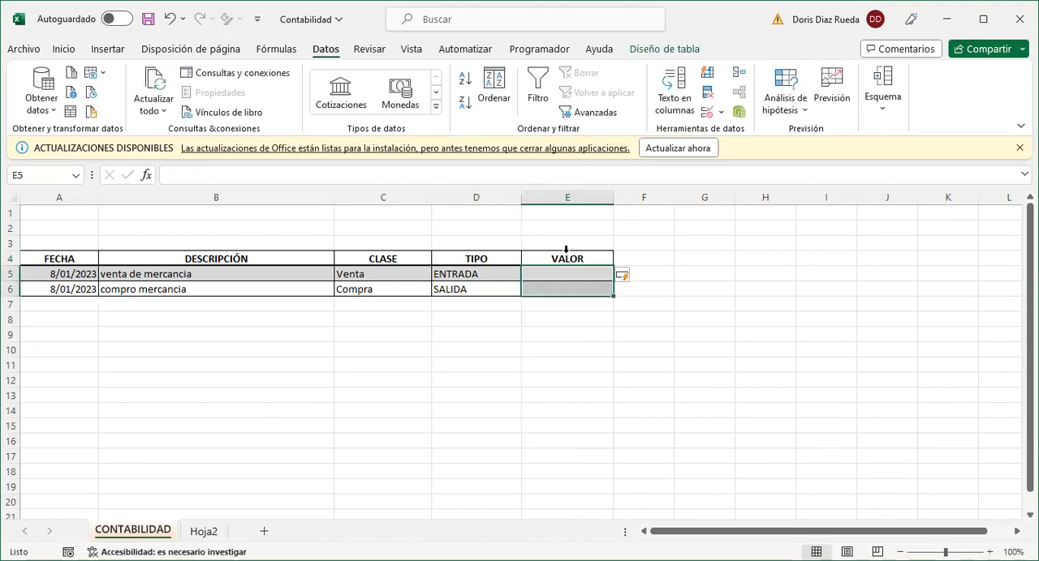
left_click(62, 50)
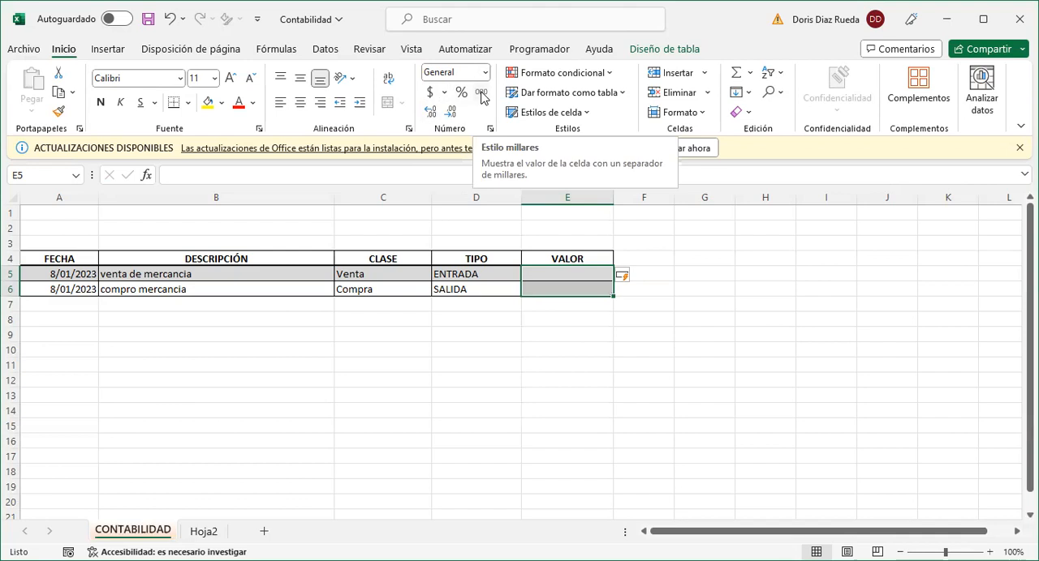
left_click(431, 94)
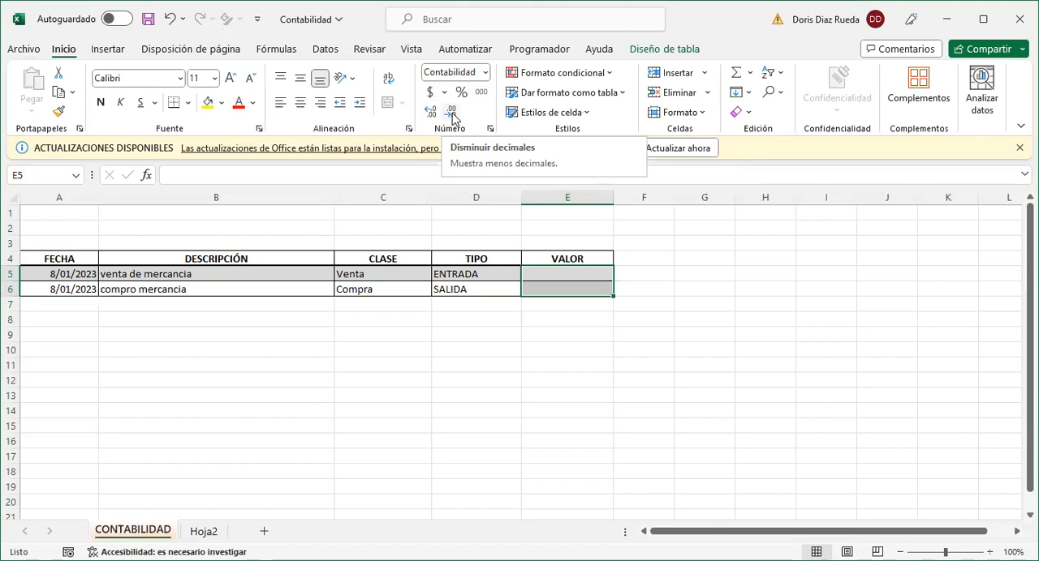
left_click(452, 113)
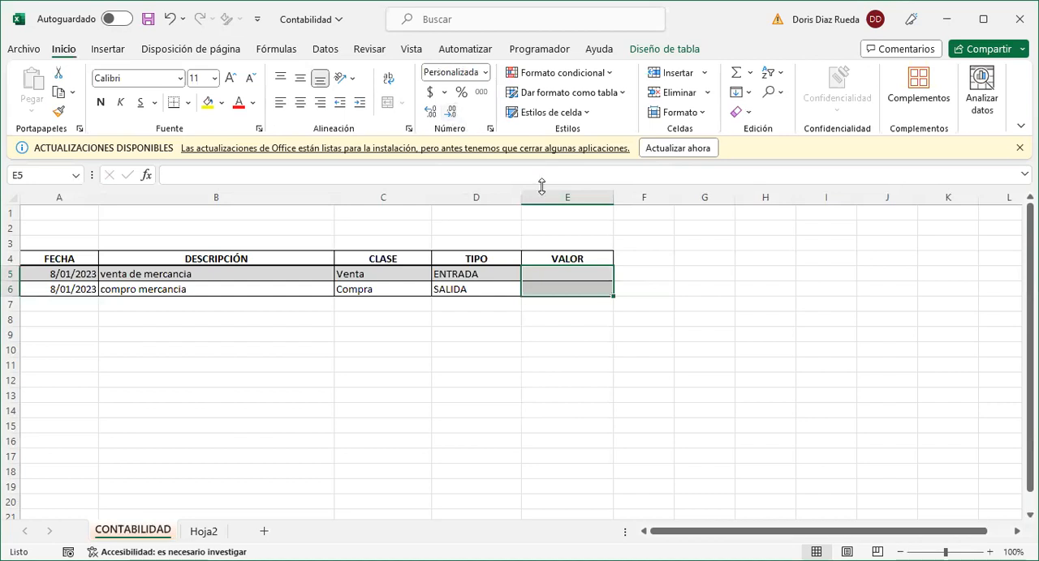
- Enter the VALOR amounts 380000 for the sale record and 100000 for the purchase record
left_click(555, 273)
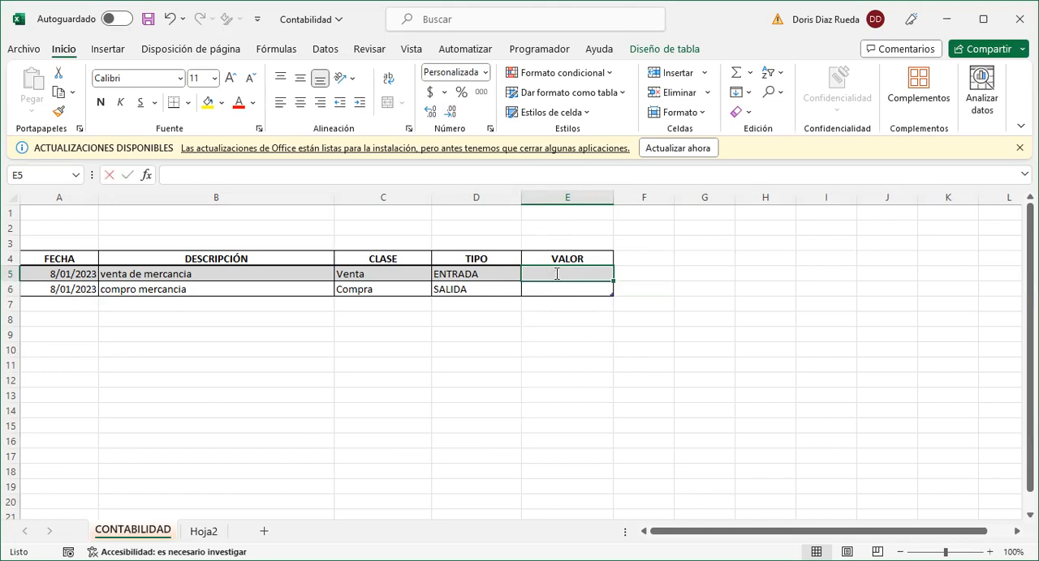
type("380000")
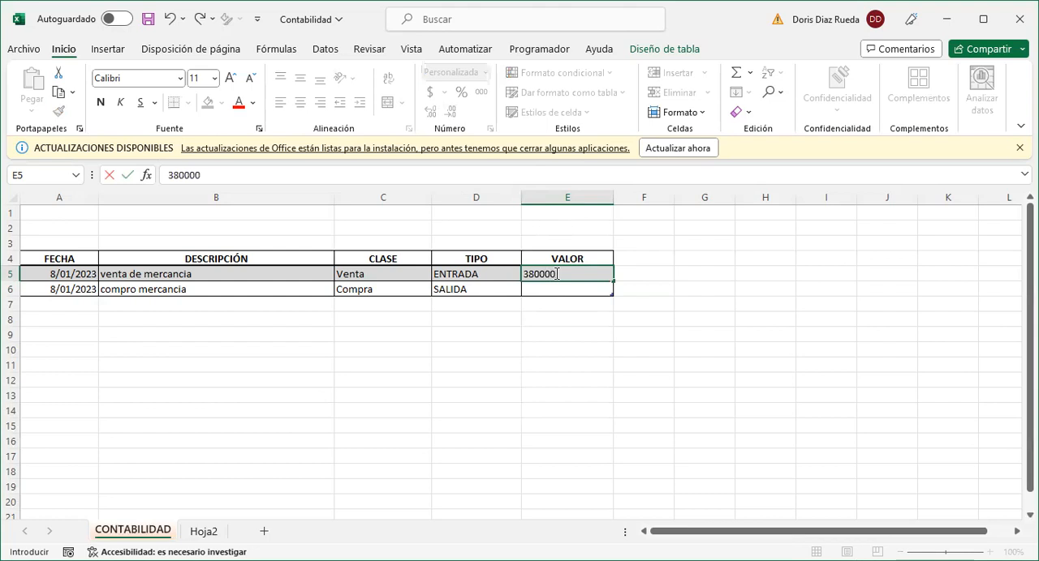
key("Return")
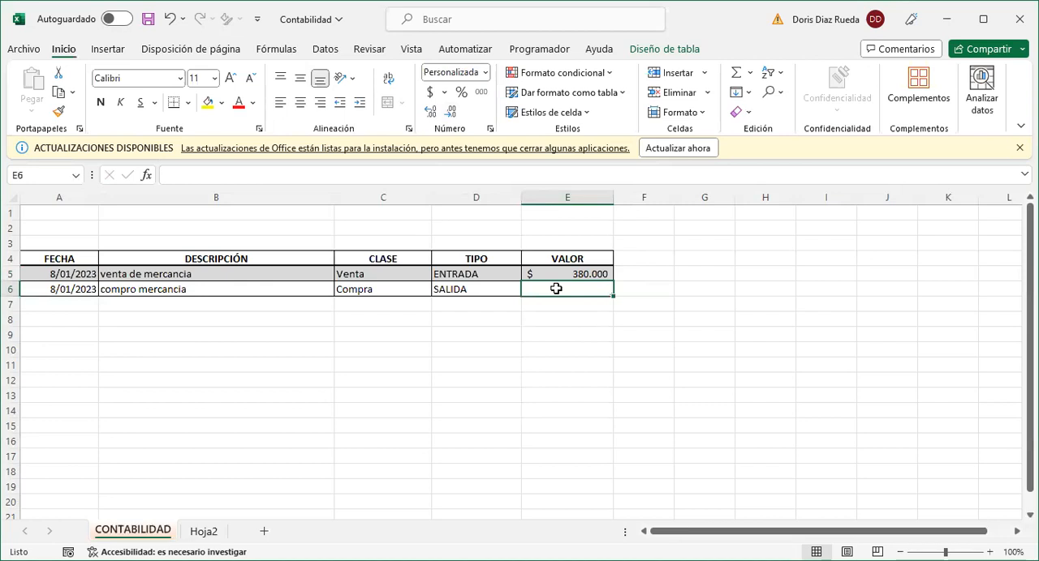
type("10")
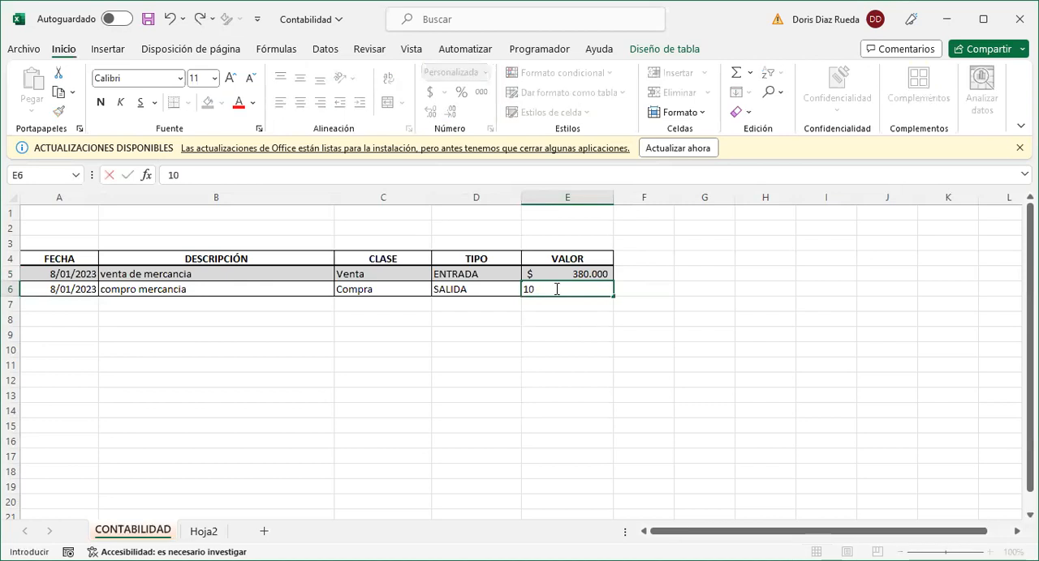
type("0000")
key("Return")
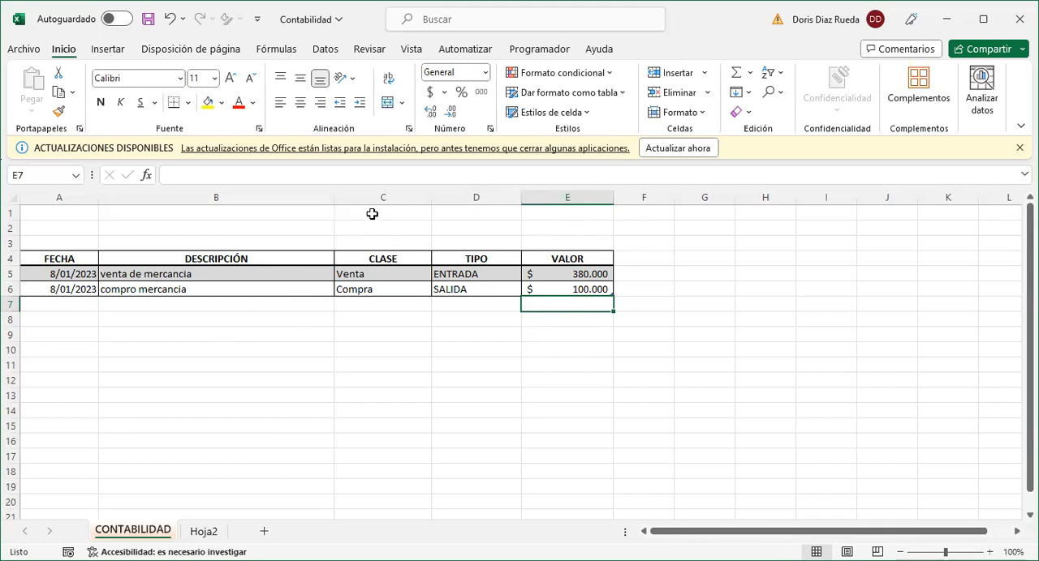
left_click(298, 212)
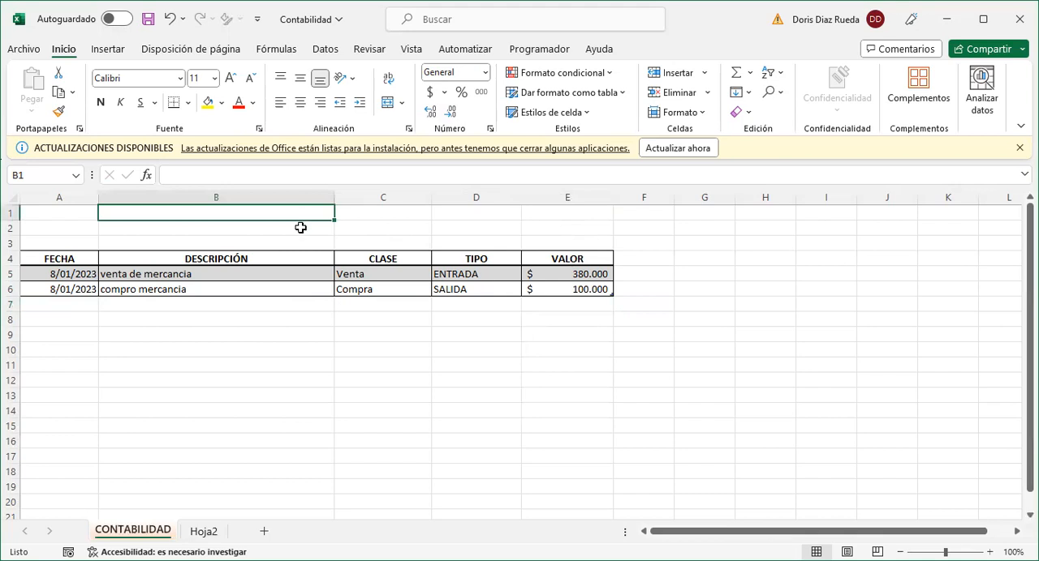
left_click(300, 228)
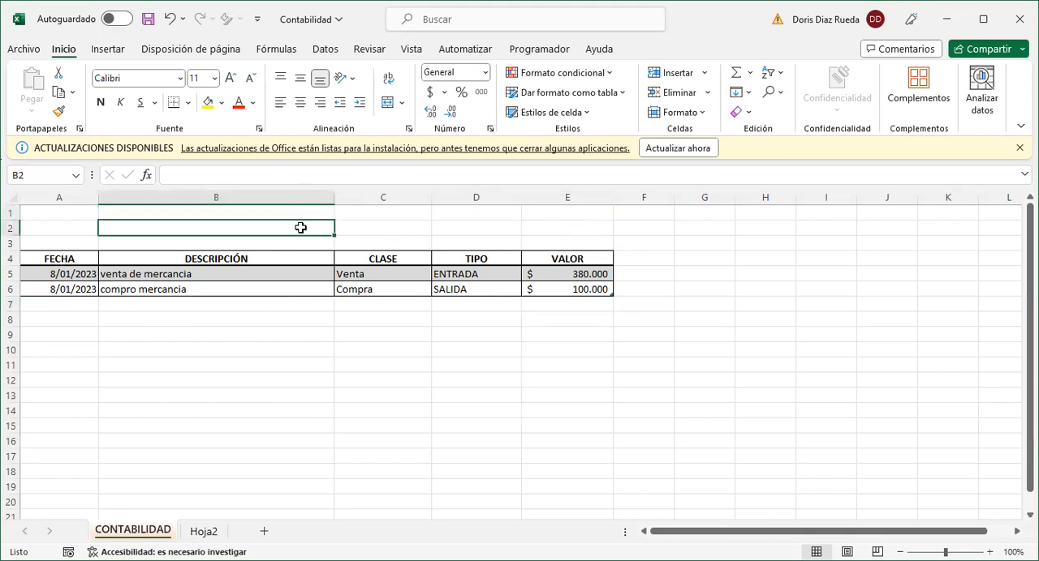
left_click(468, 213)
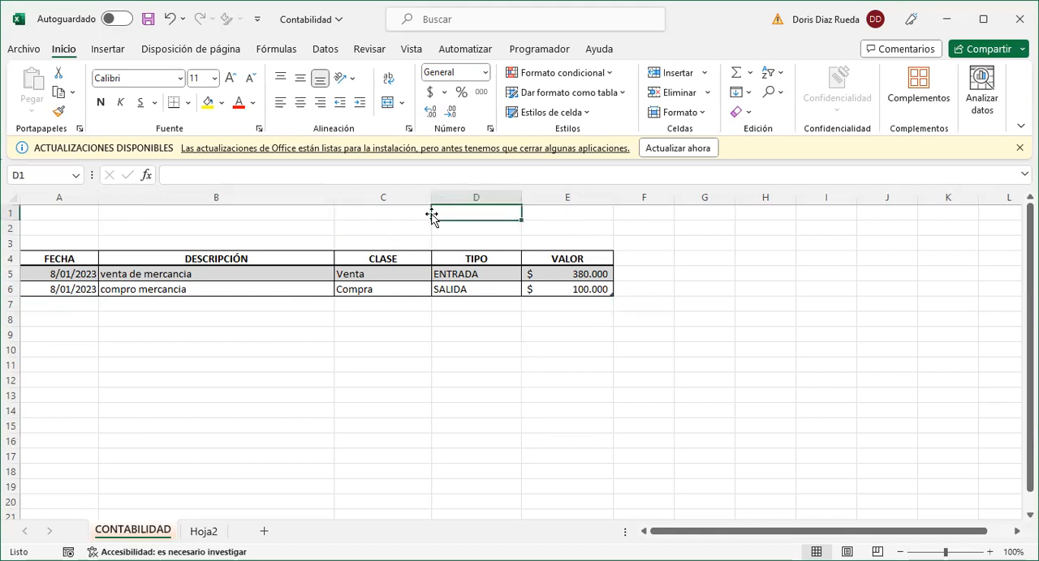
left_click(291, 244)
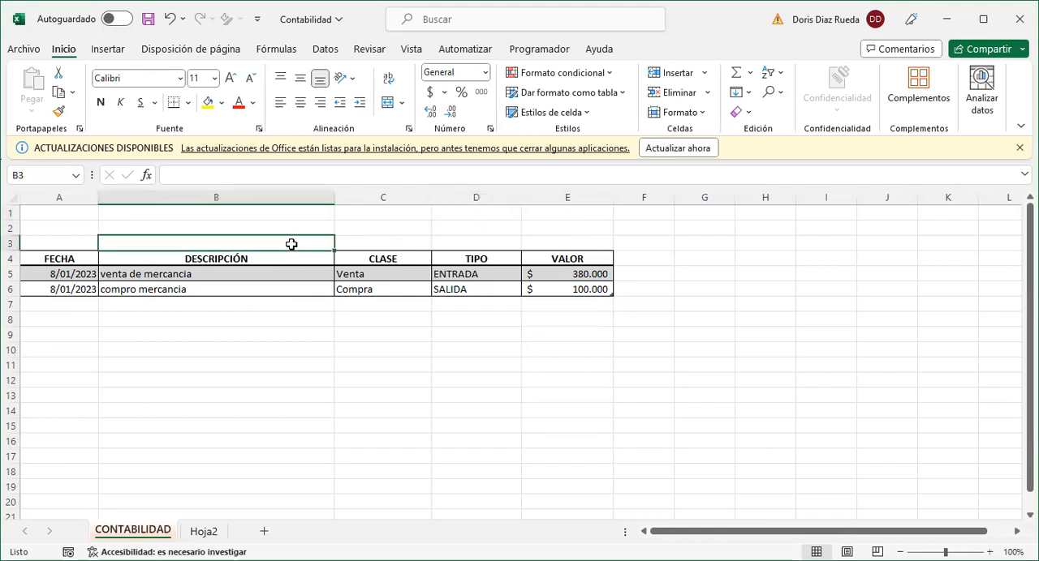
- Enter the summary labels ENTRADA in B1, SALIDAS in B2 and SALDO in D1 above the table
left_click(281, 211)
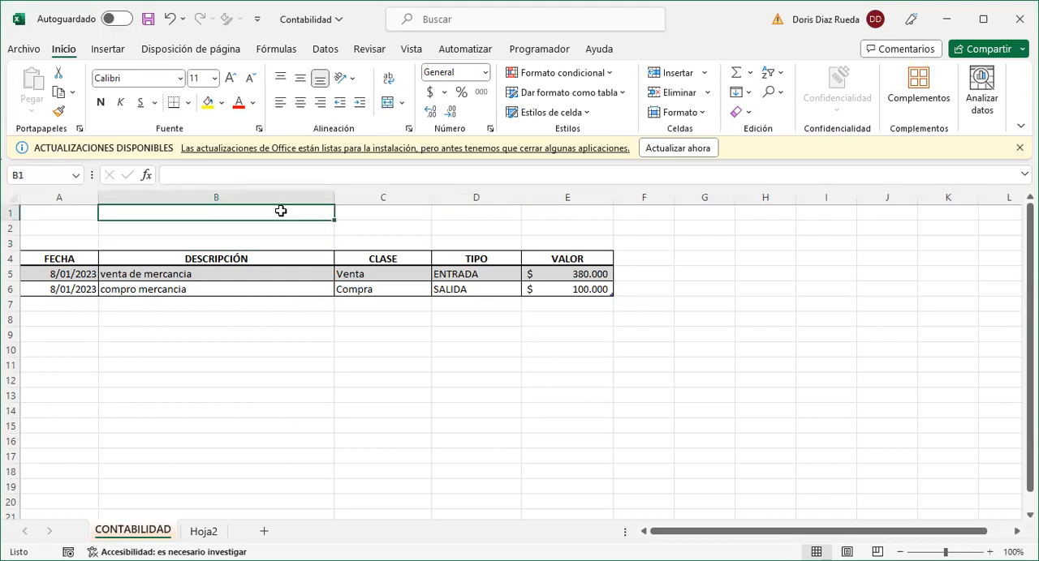
type("ENTRADA")
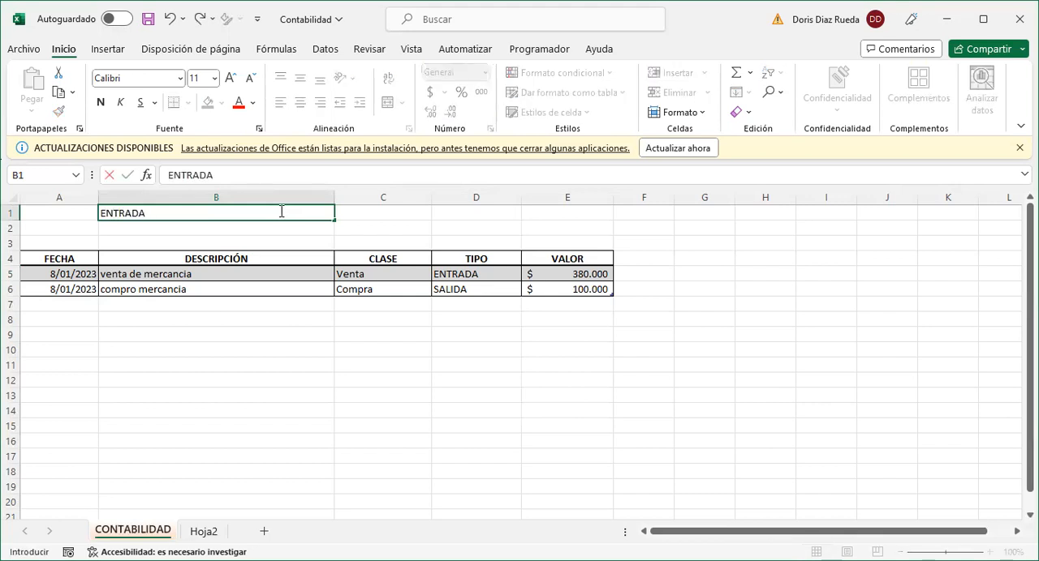
key("Return")
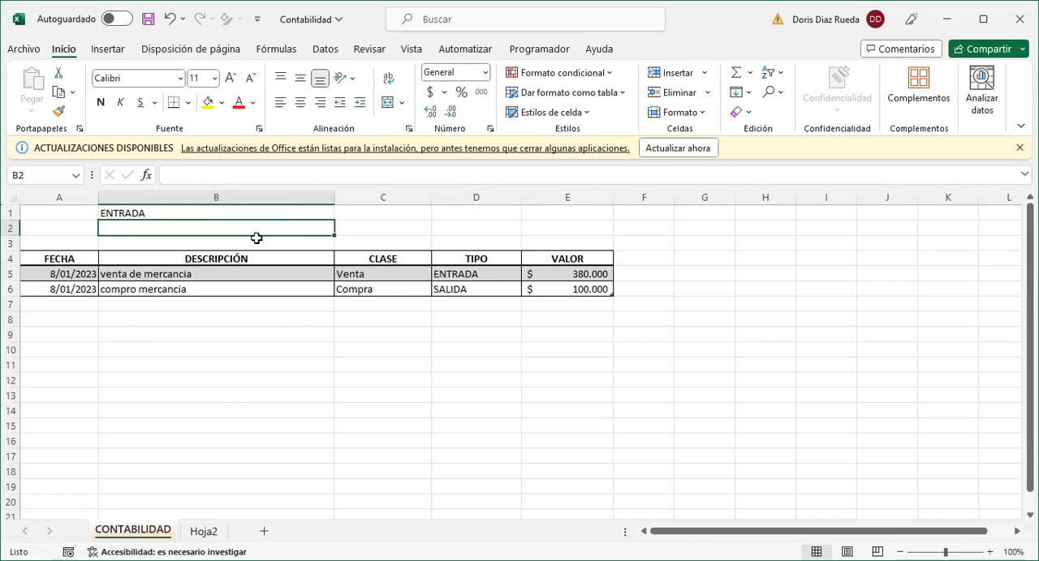
type("SALIDAS")
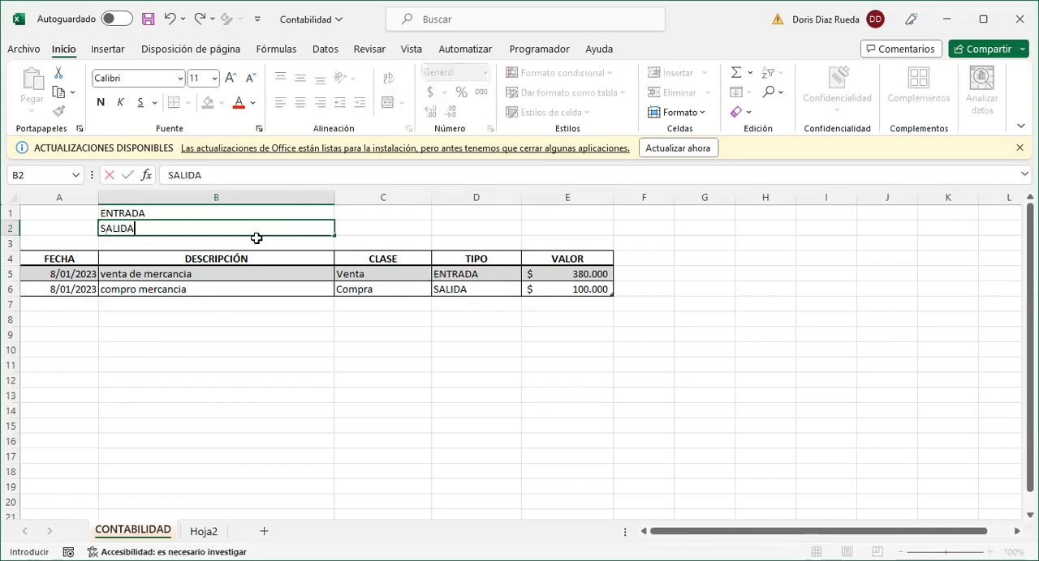
left_click(447, 214)
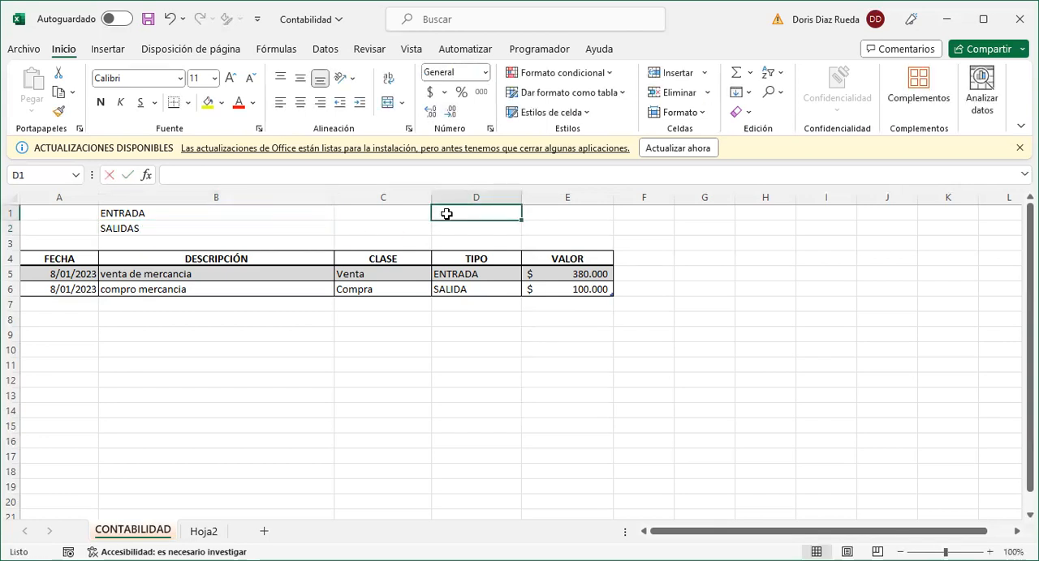
type("SAL")
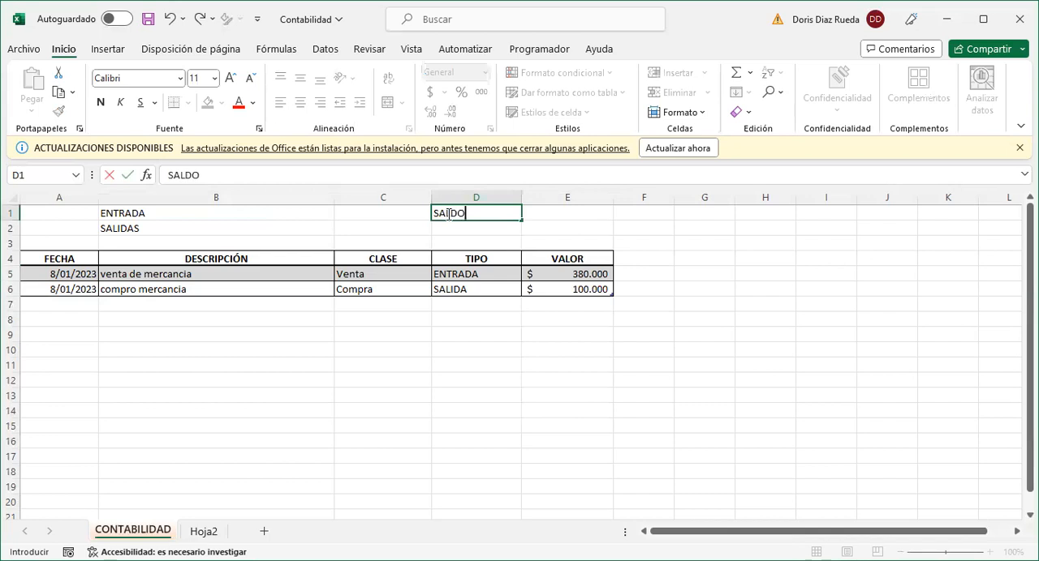
type("DO")
- Apply all borders to the ENTRADA and SALIDAS summary cells B1:C2
left_click_drag(318, 213, 422, 228)
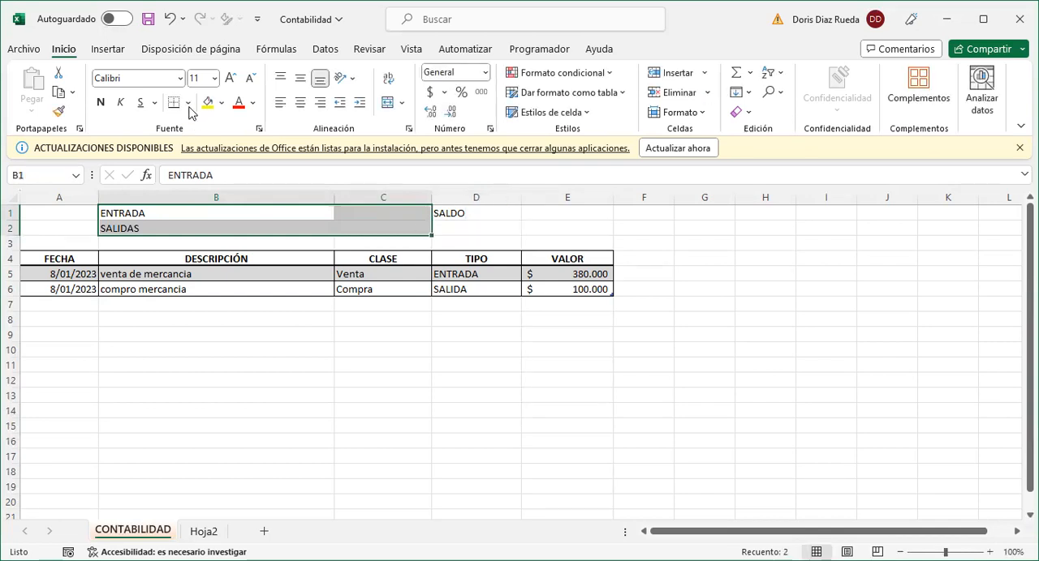
left_click(189, 109)
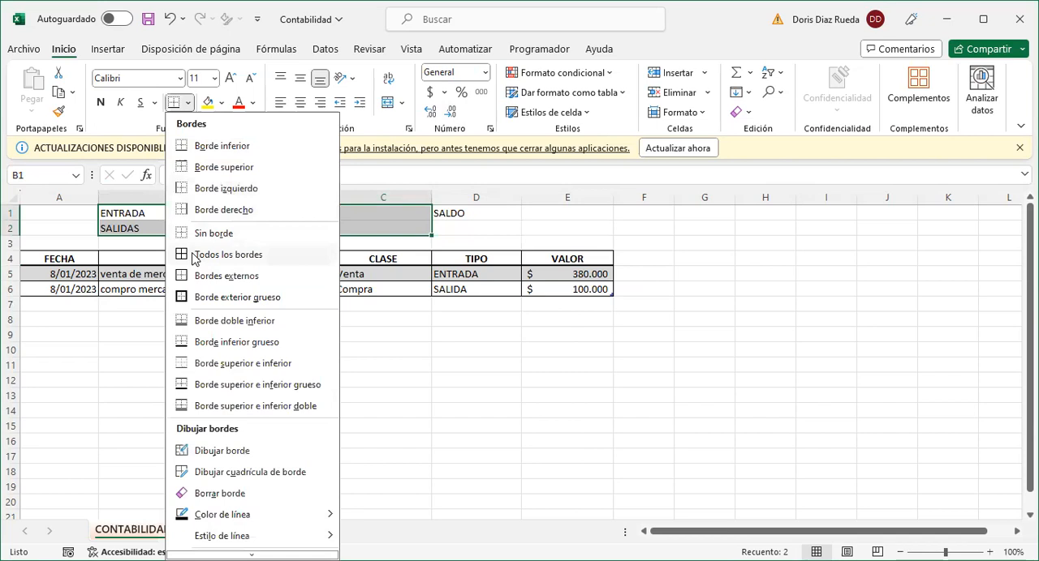
left_click(196, 256)
- Right-align the ENTRADA, SALIDAS and SALDO labels and add all borders to D1:E1
left_click_drag(237, 213, 239, 225)
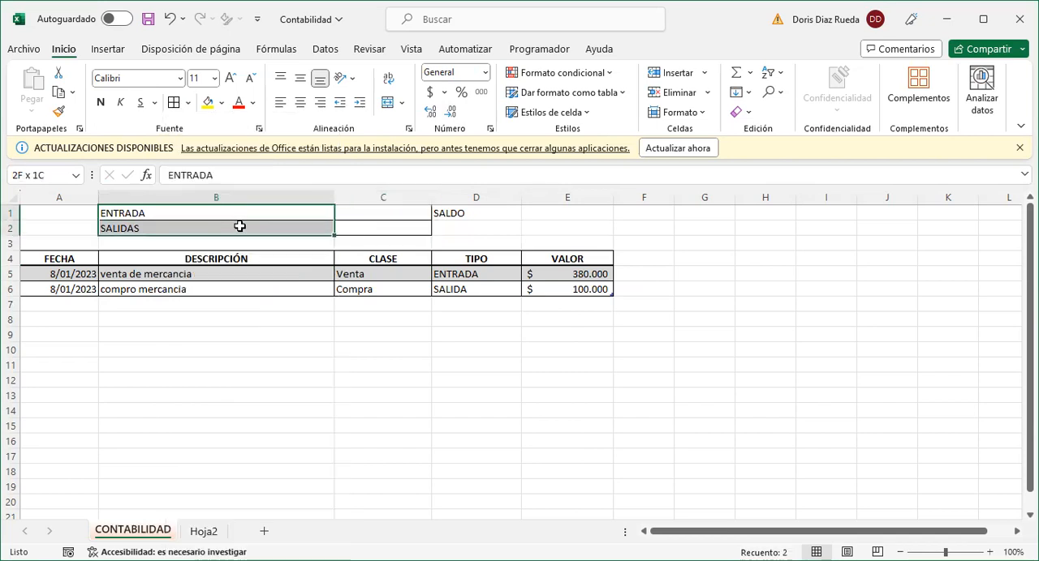
left_click(319, 103)
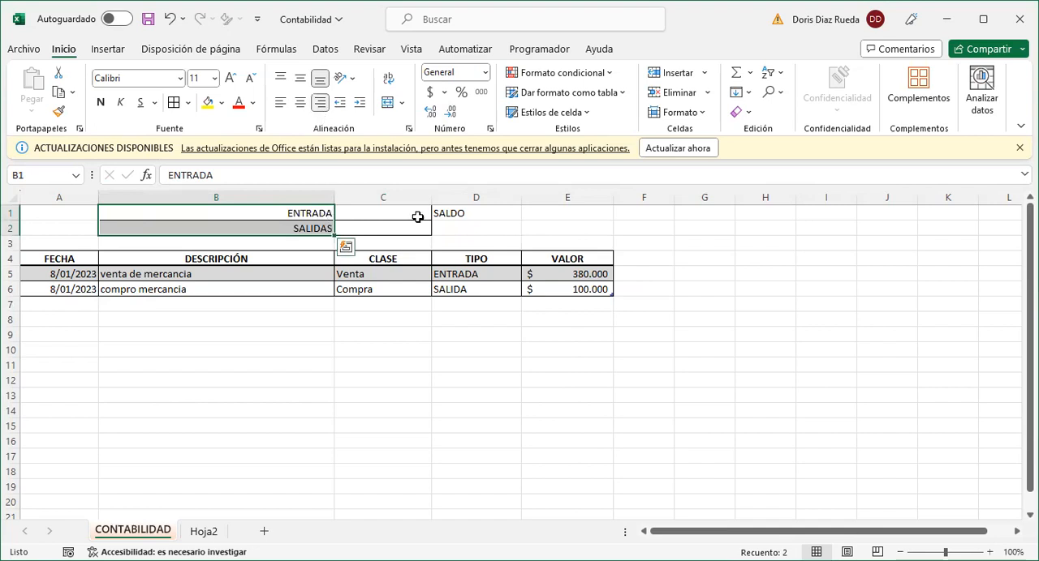
left_click_drag(481, 213, 525, 213)
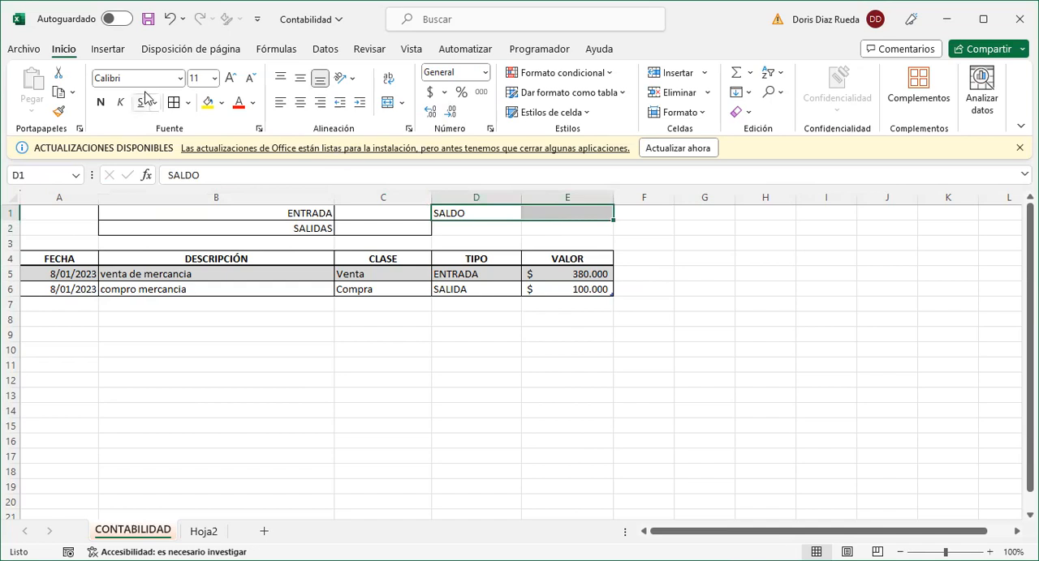
left_click(455, 214)
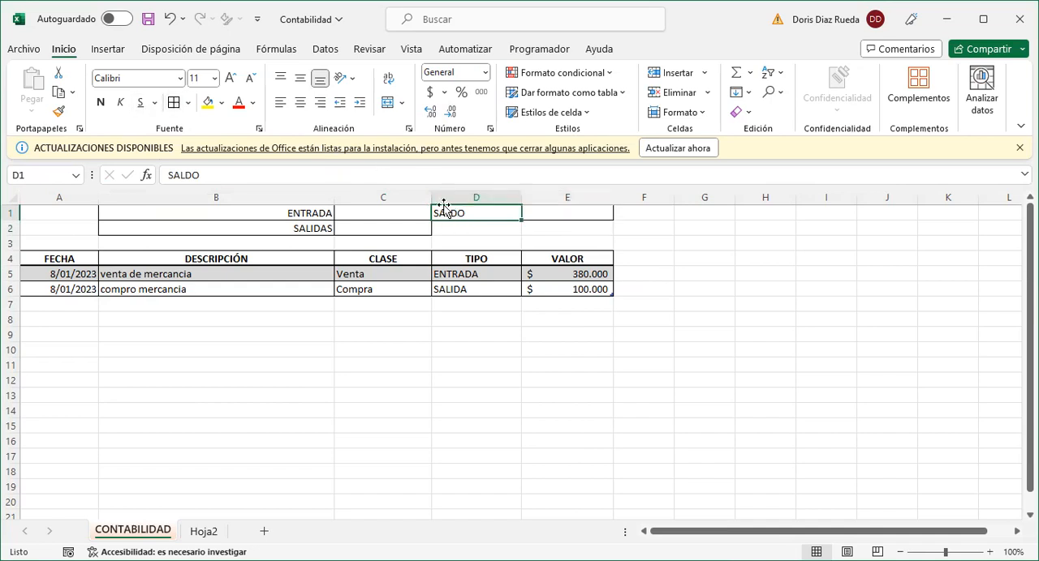
left_click(321, 104)
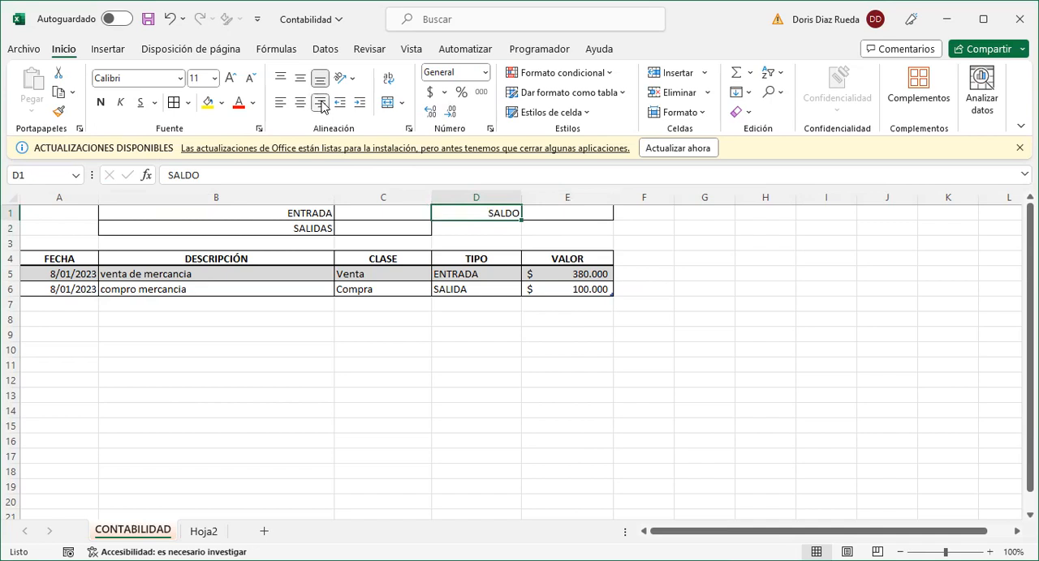
- Make the ENTRADA and SALIDAS labels in B1:B2 bold at font size 12
left_click_drag(289, 211, 290, 225)
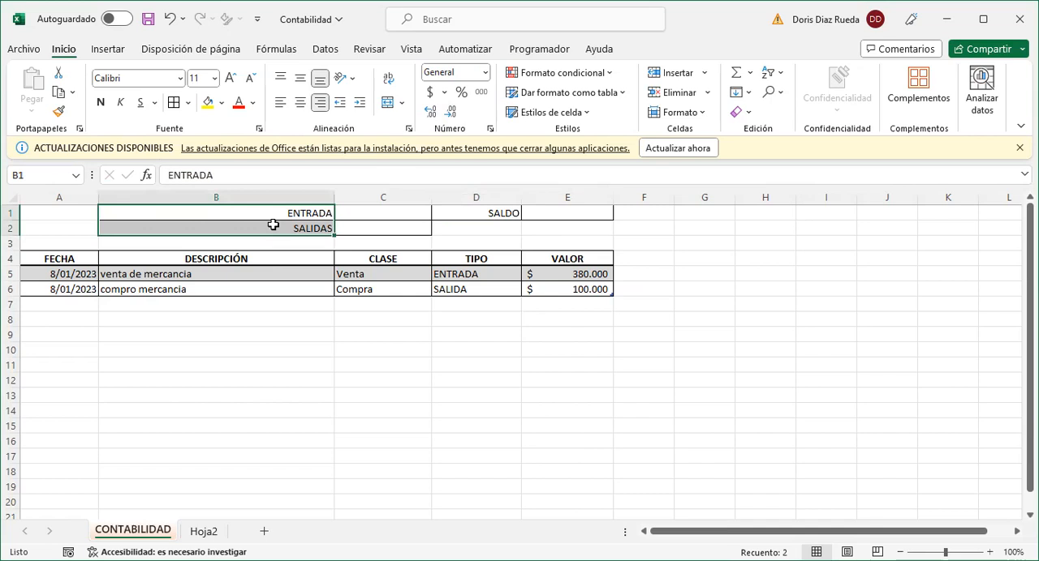
left_click(100, 102)
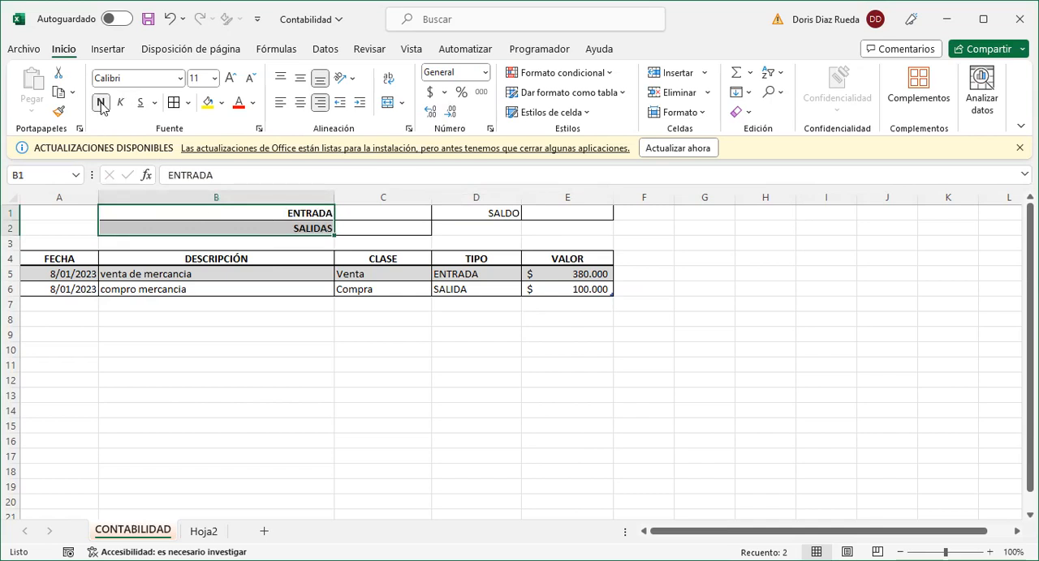
left_click(230, 79)
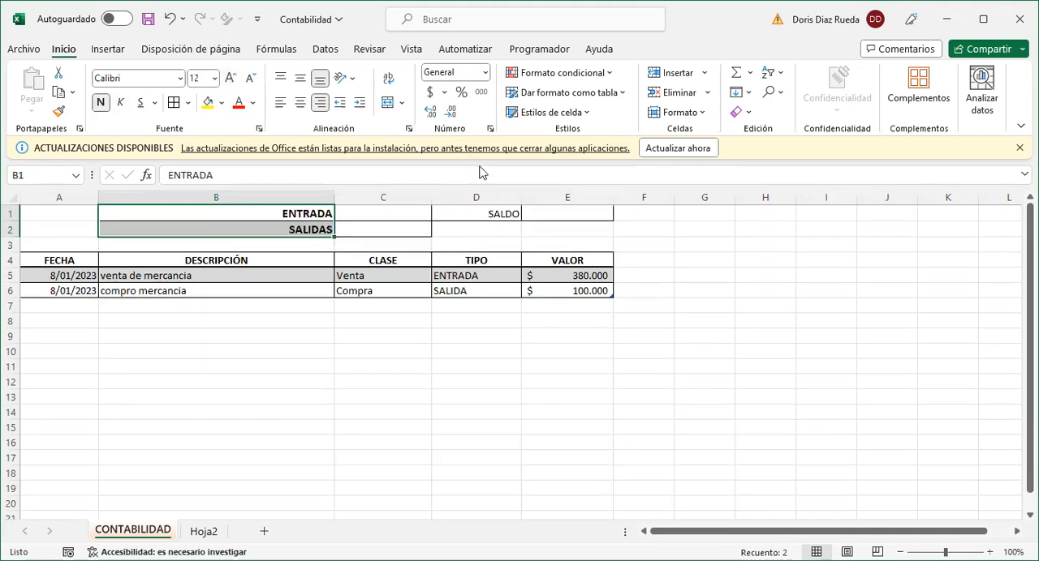
- Copy the ENTRADA label's formatting from B1 onto the SALDO label in D1
left_click(482, 214)
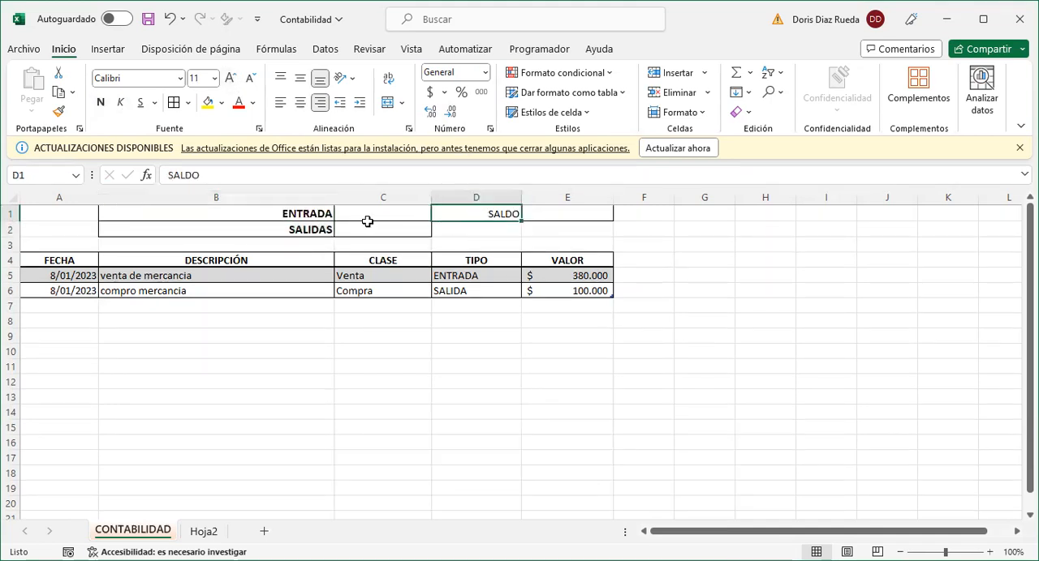
left_click(297, 213)
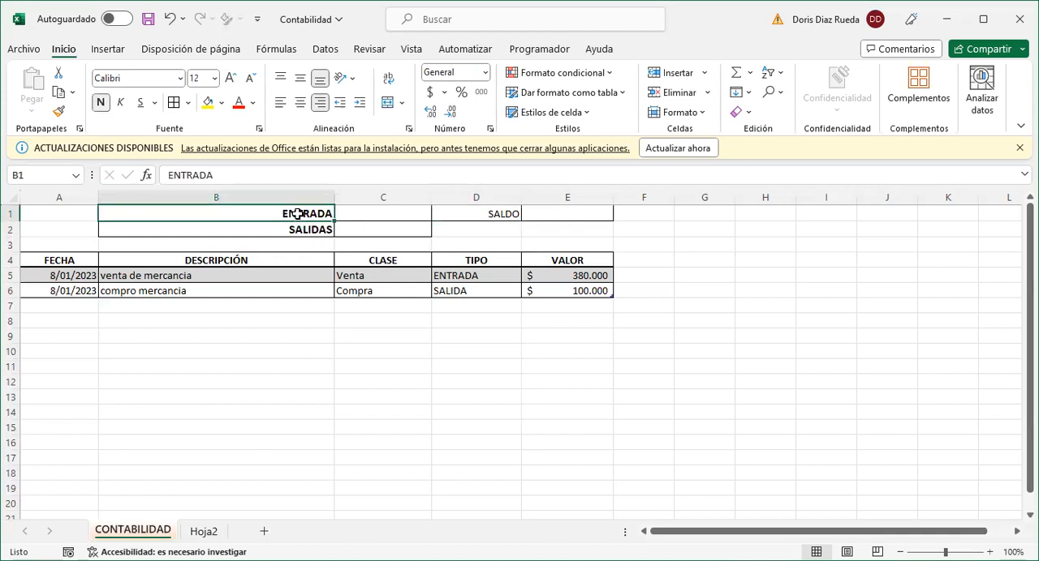
left_click(58, 114)
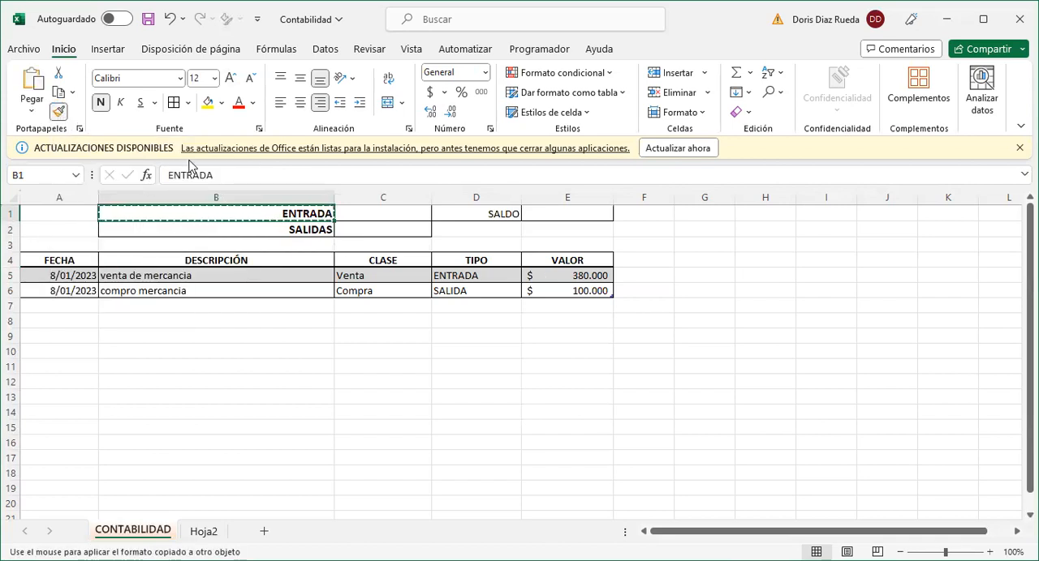
left_click(472, 213)
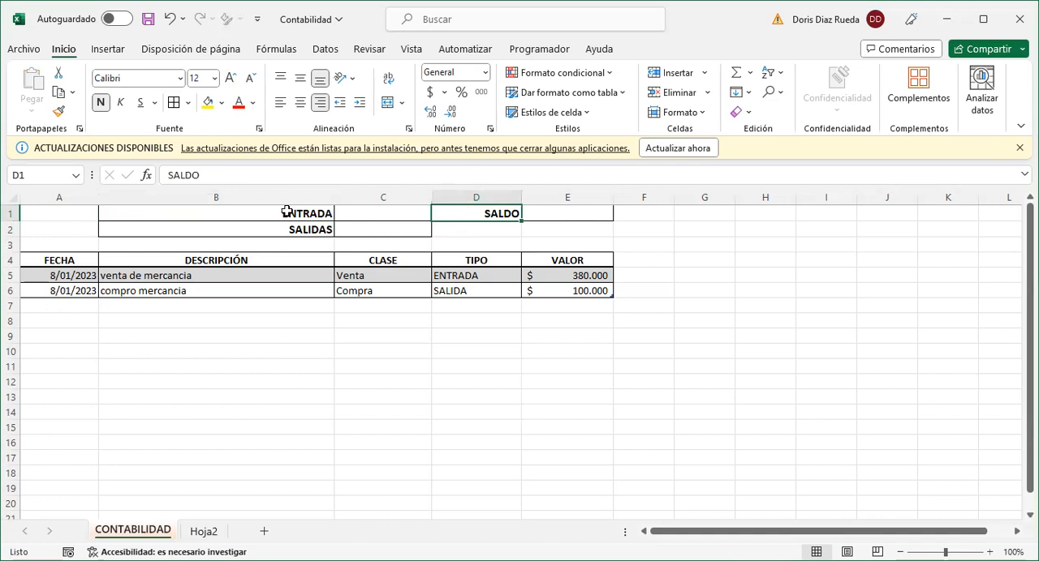
- Fill the ENTRADA, SALIDAS and SALDO label cells with a light orange theme color
left_click_drag(285, 214, 285, 225)
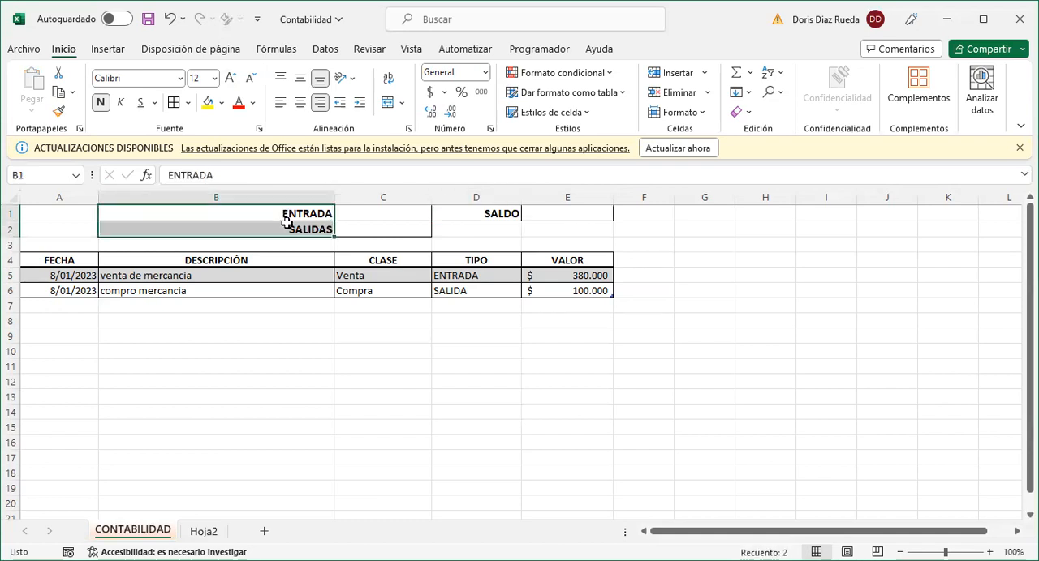
left_click(221, 104)
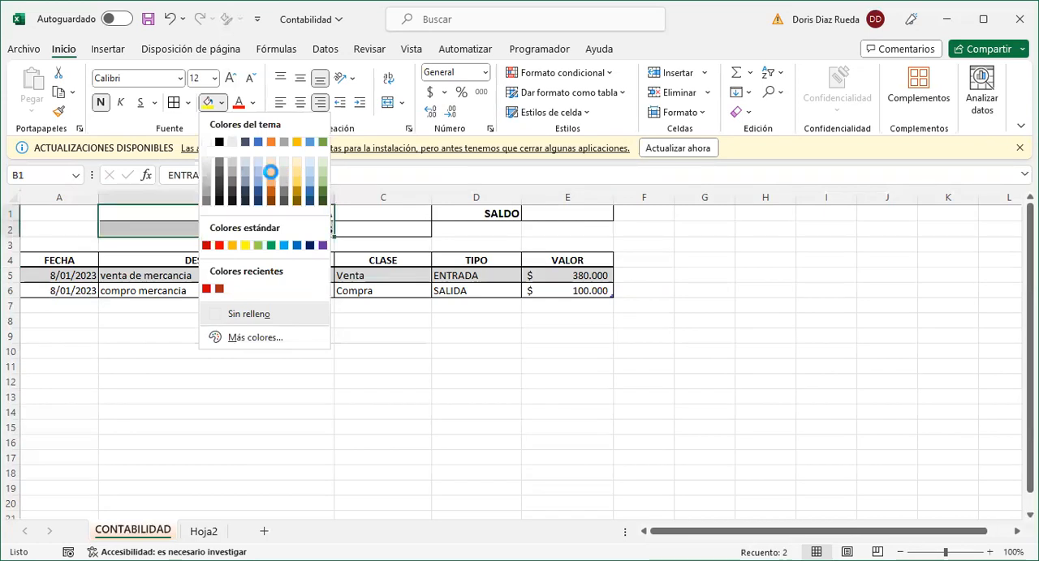
left_click(270, 172)
left_click(472, 215)
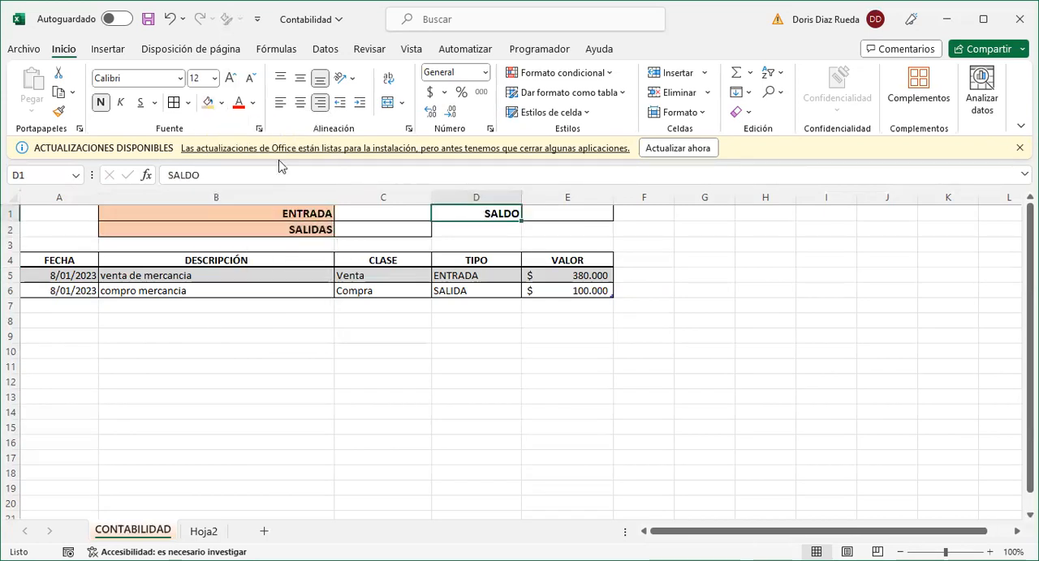
left_click(207, 103)
left_click(566, 357)
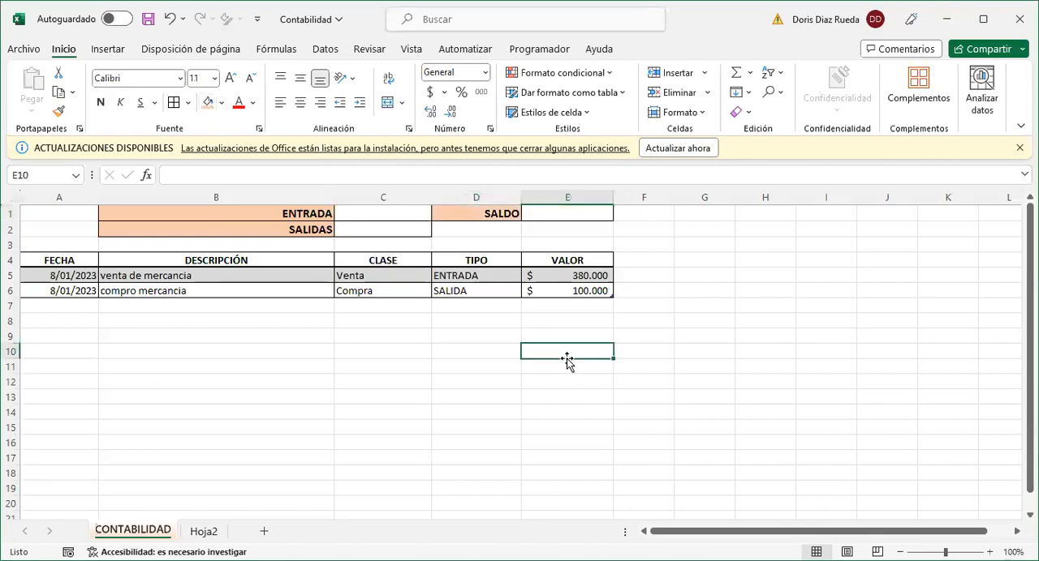
- Enter the formula =SUMAR.SI(Tabla1[TIPO];B1;Tabla1[VALOR]) in C1 to total the ENTRADA amounts
left_click(378, 212)
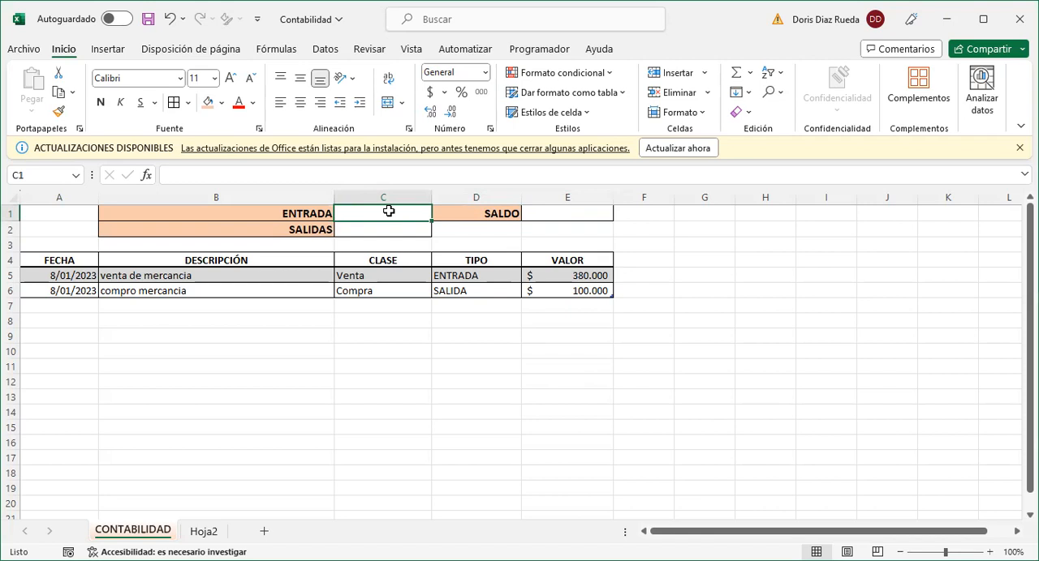
type("=")
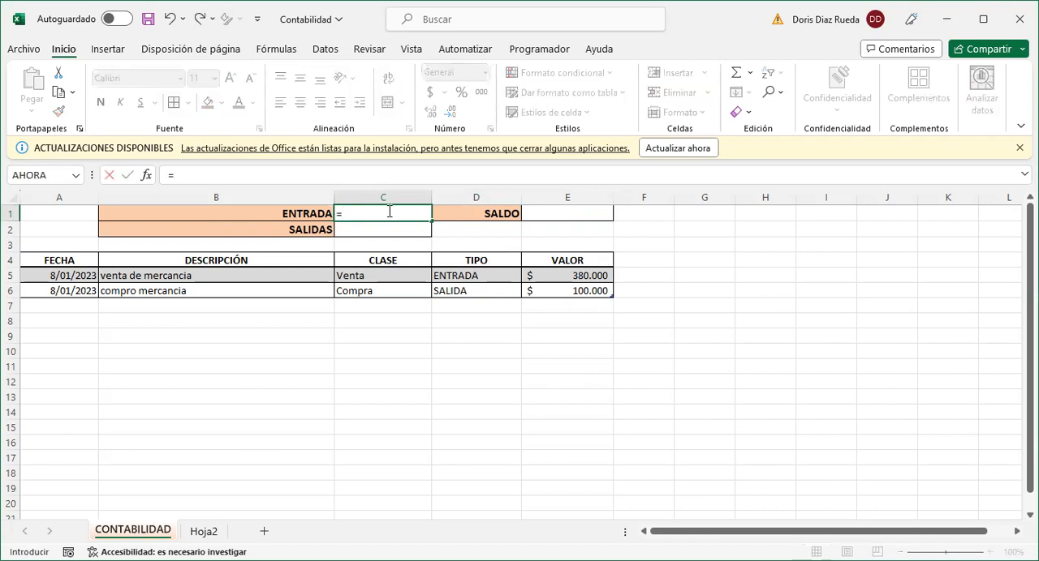
type("sum")
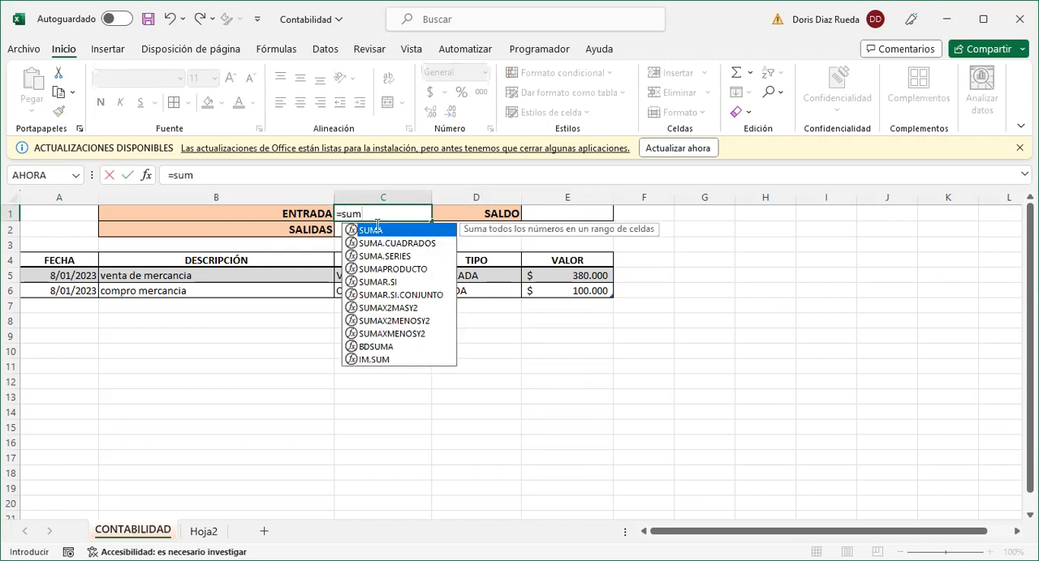
left_click(380, 283)
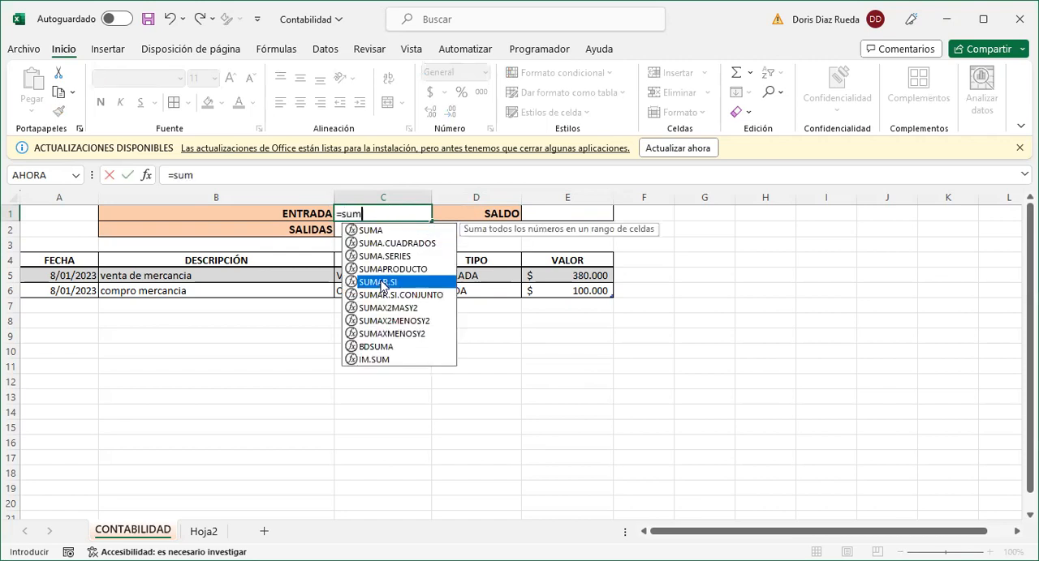
double_click(380, 282)
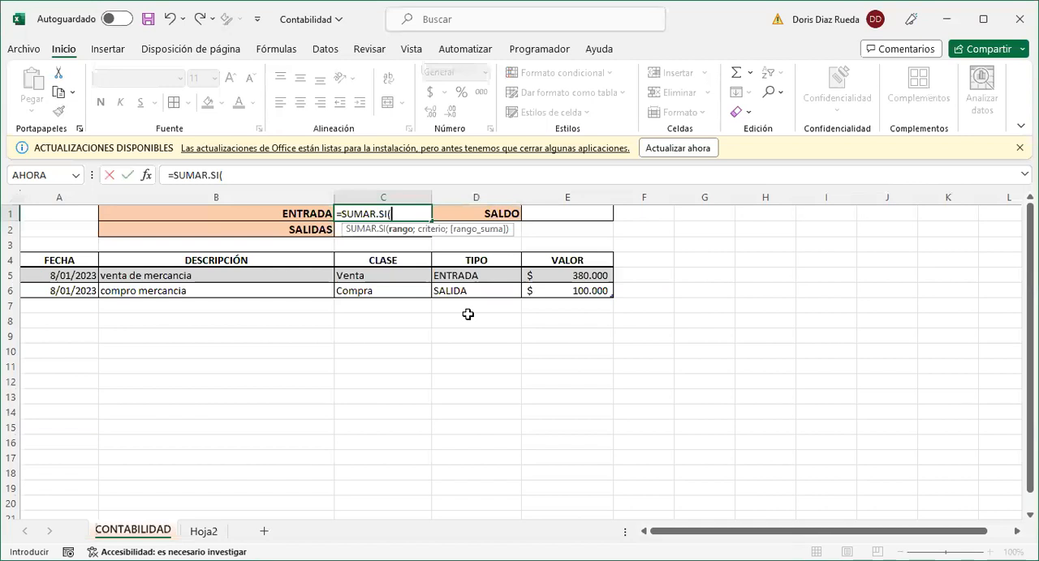
left_click(468, 252)
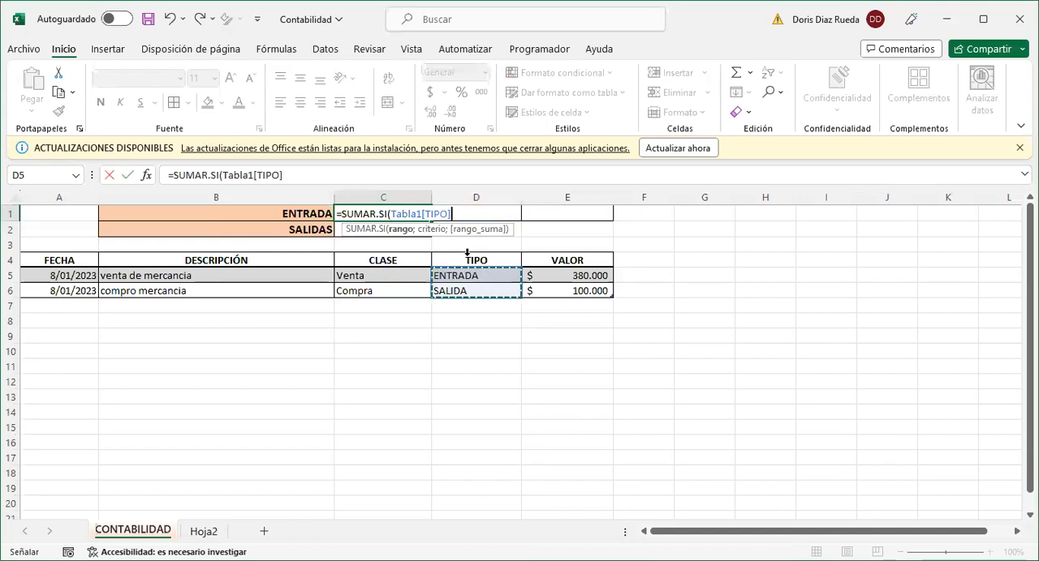
type(";")
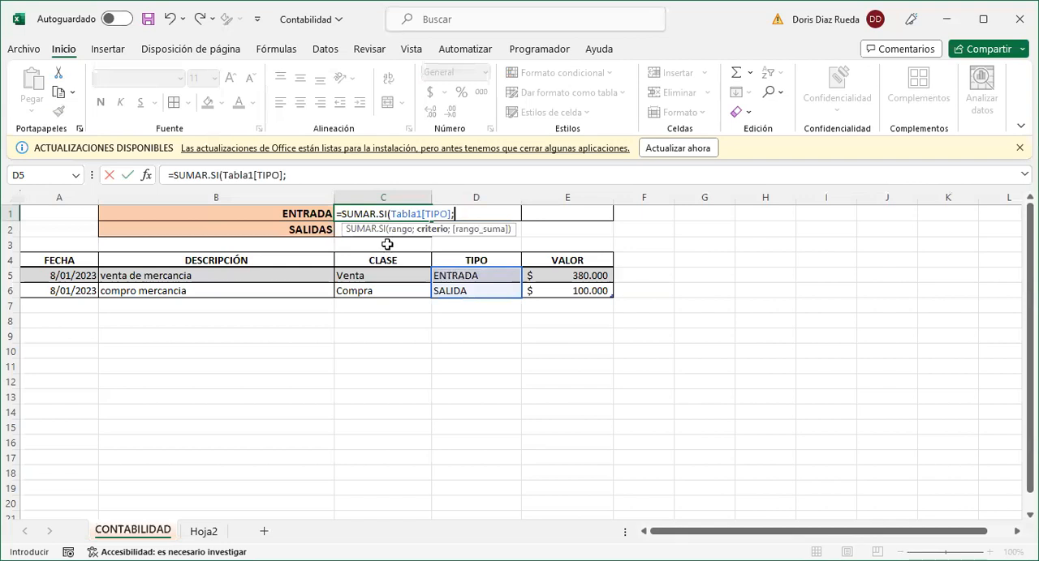
left_click(286, 212)
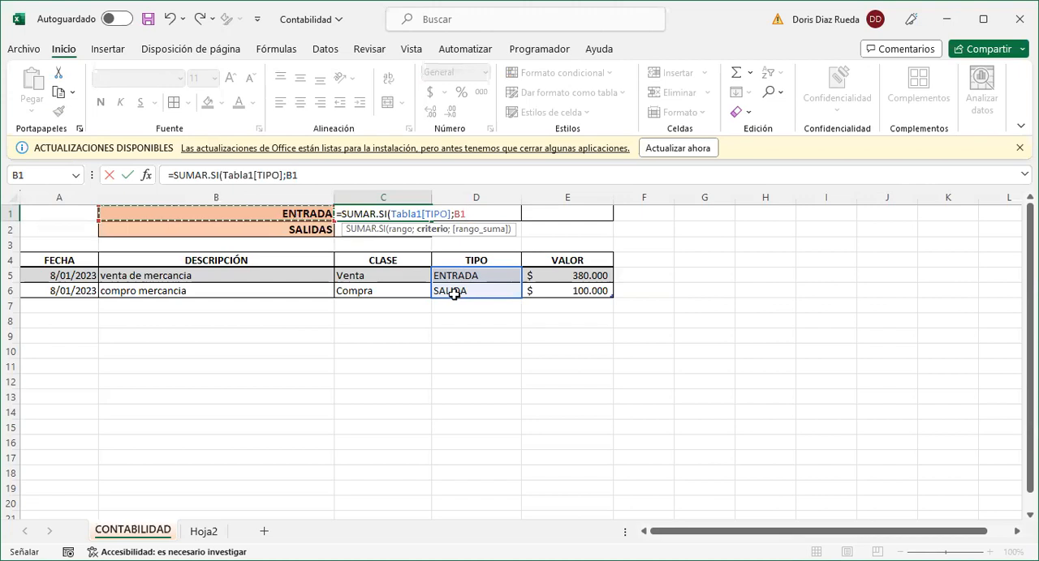
type(";")
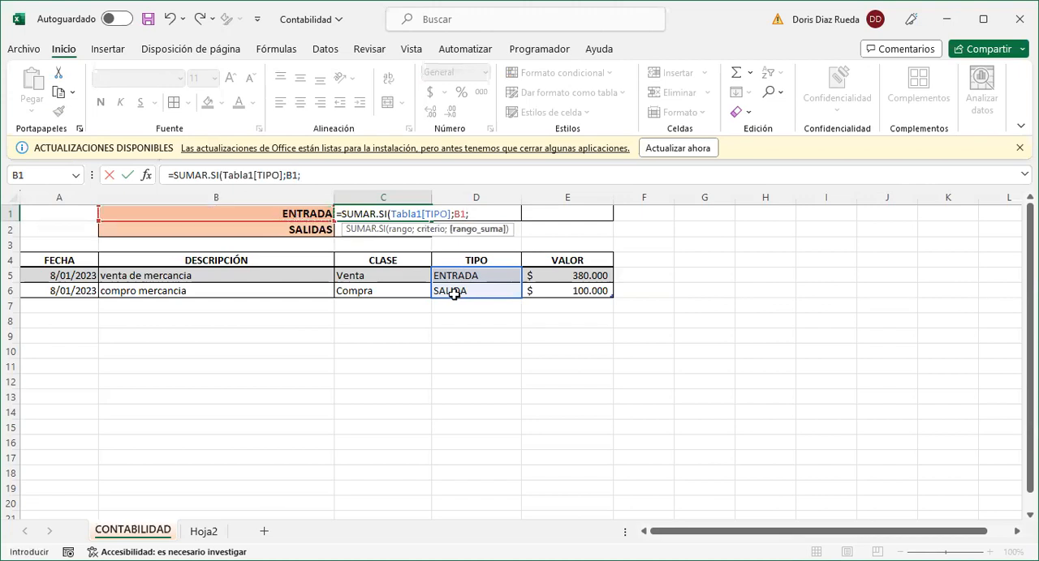
left_click(549, 250)
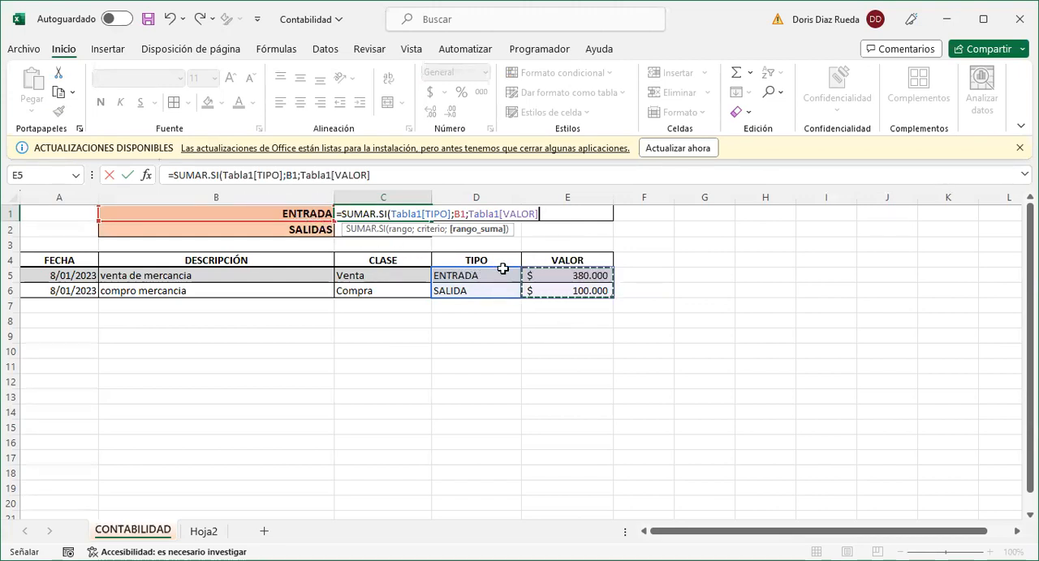
type(")")
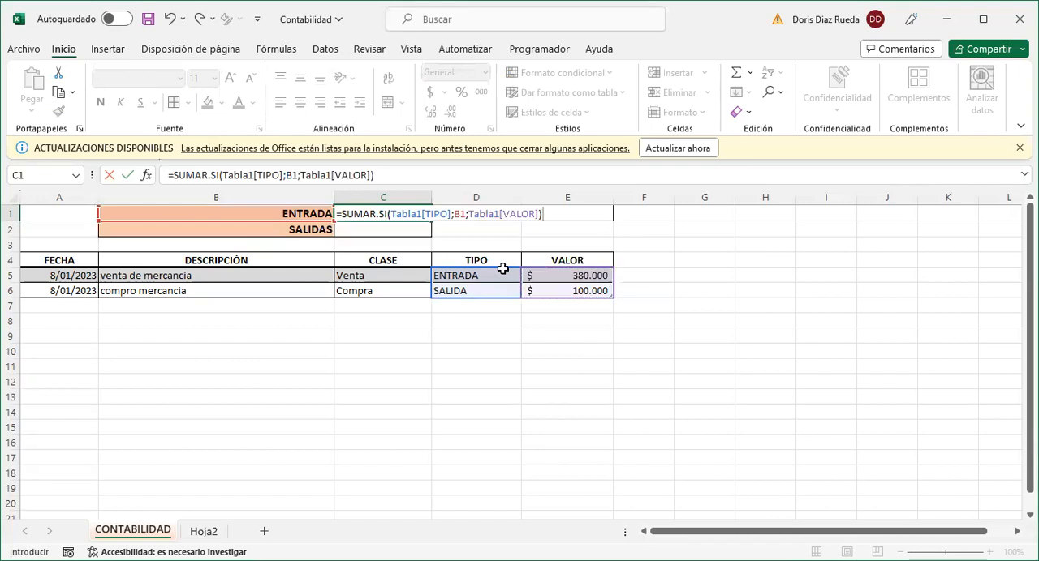
key("Return")
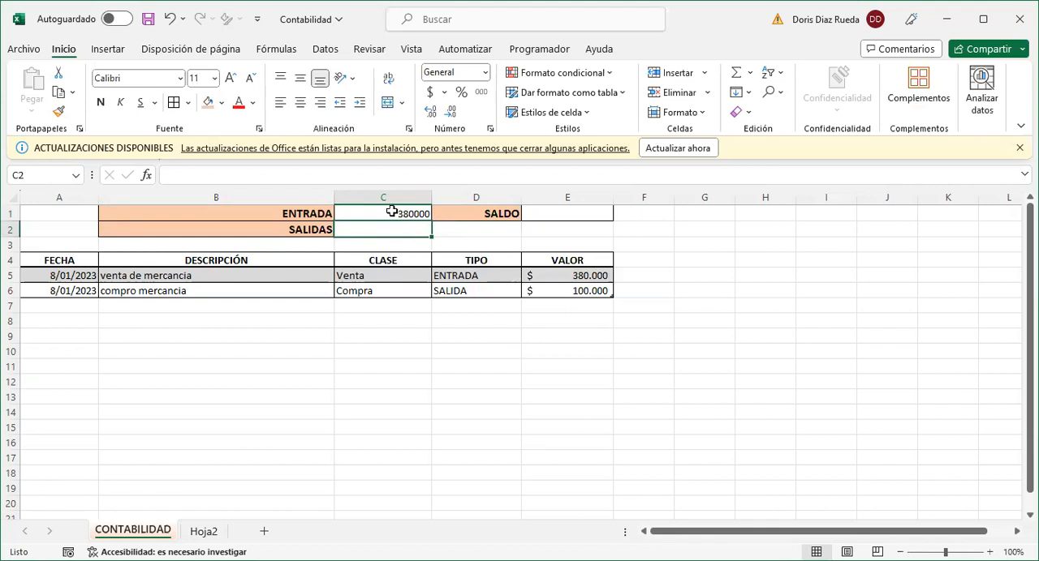
- Apply the accounting number format without decimals to C1:C2
left_click_drag(392, 211, 391, 224)
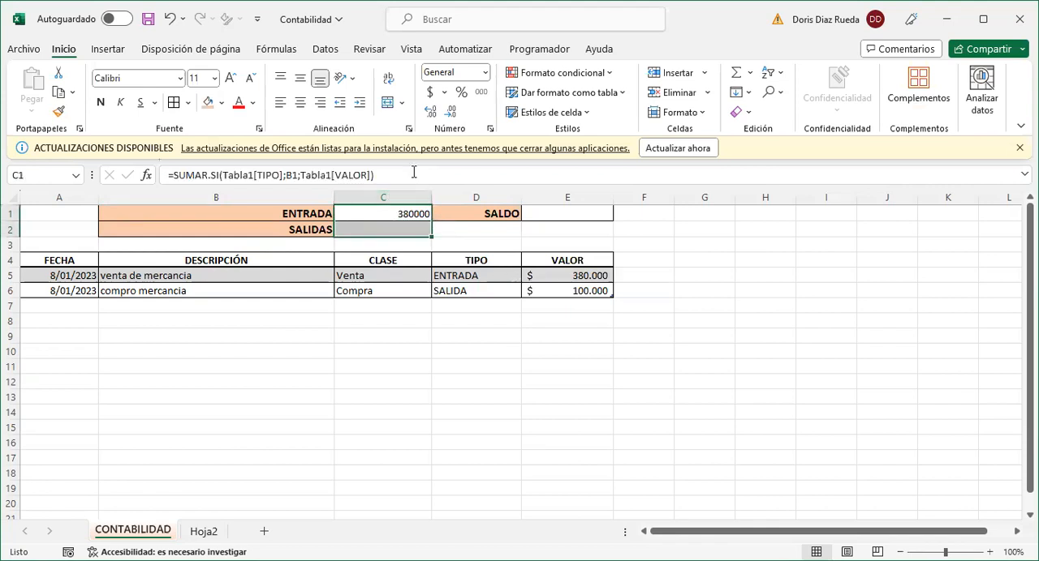
left_click(430, 91)
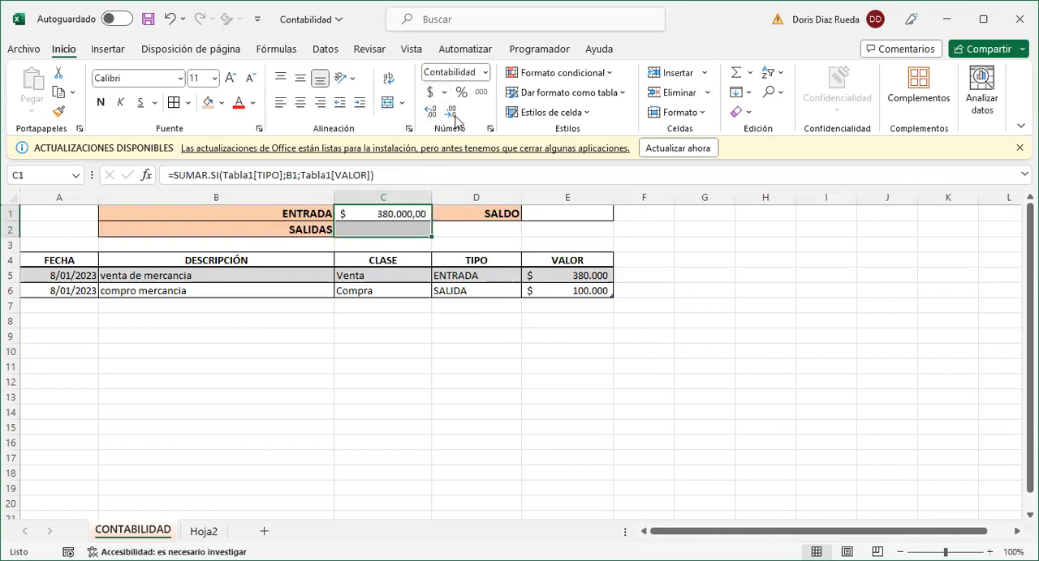
left_click(452, 114)
left_click(452, 114)
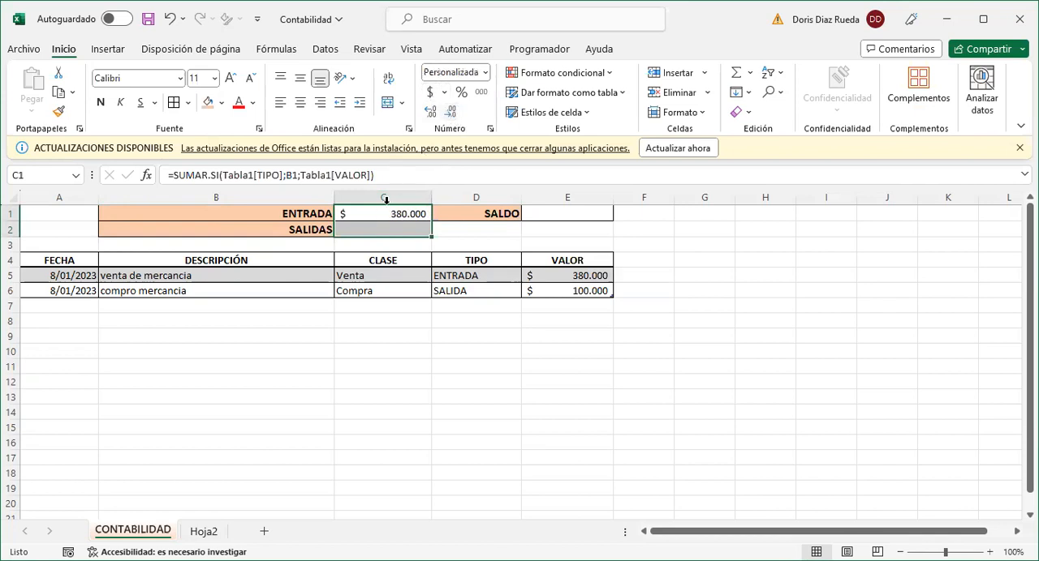
- Enter the formula =SUMAR.SI(Tabla1[TIPO];B2;Tabla1[VALOR]) in C2 to total the SALIDAS amounts
left_click(361, 229)
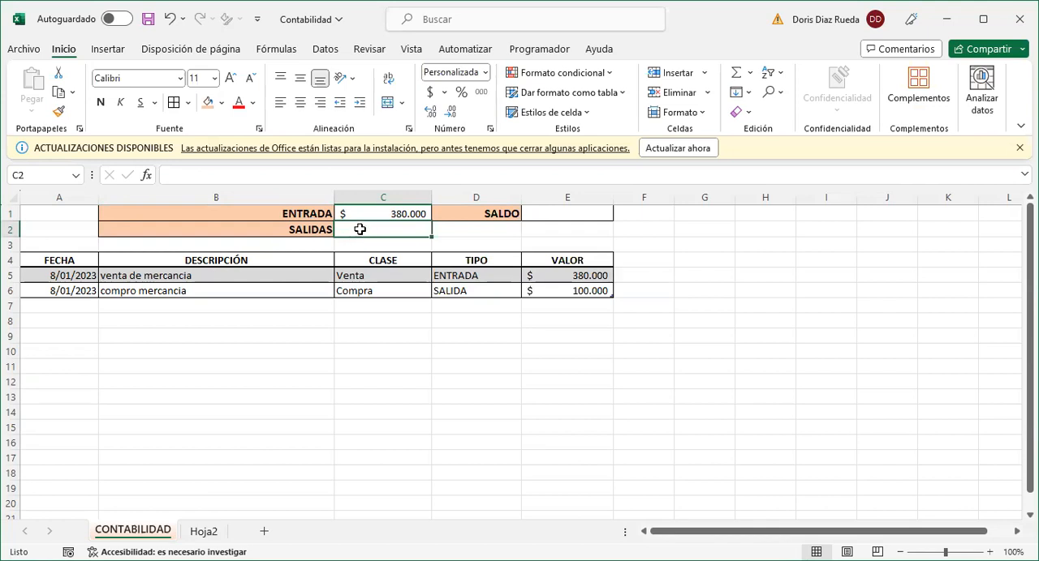
type("=")
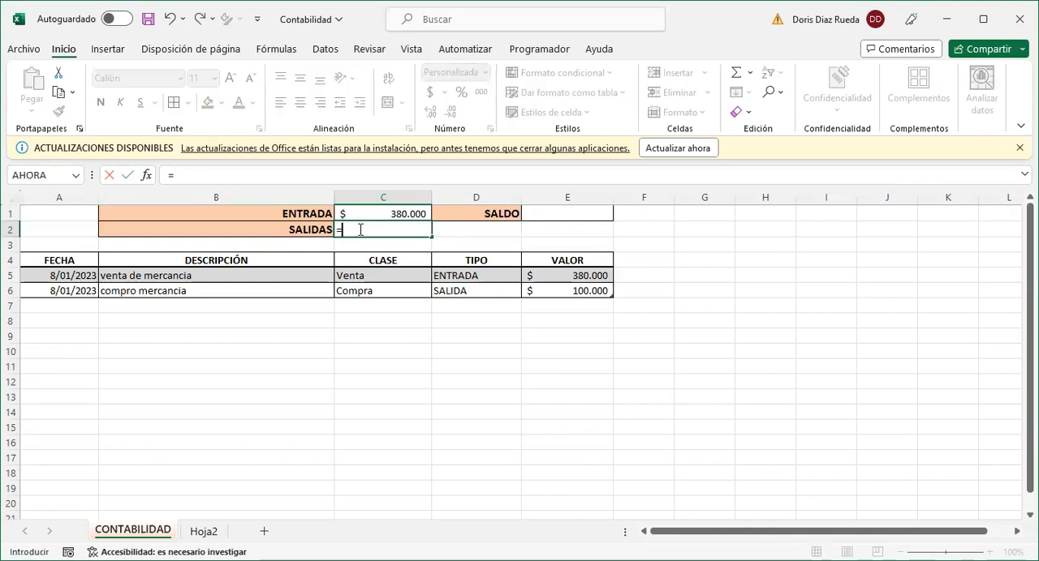
type("sum")
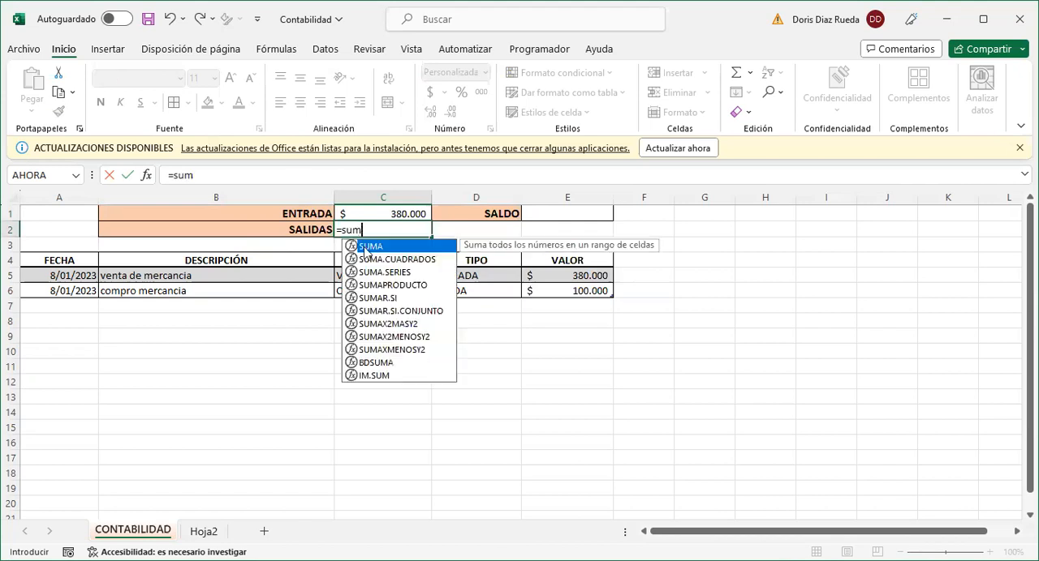
left_click(374, 298)
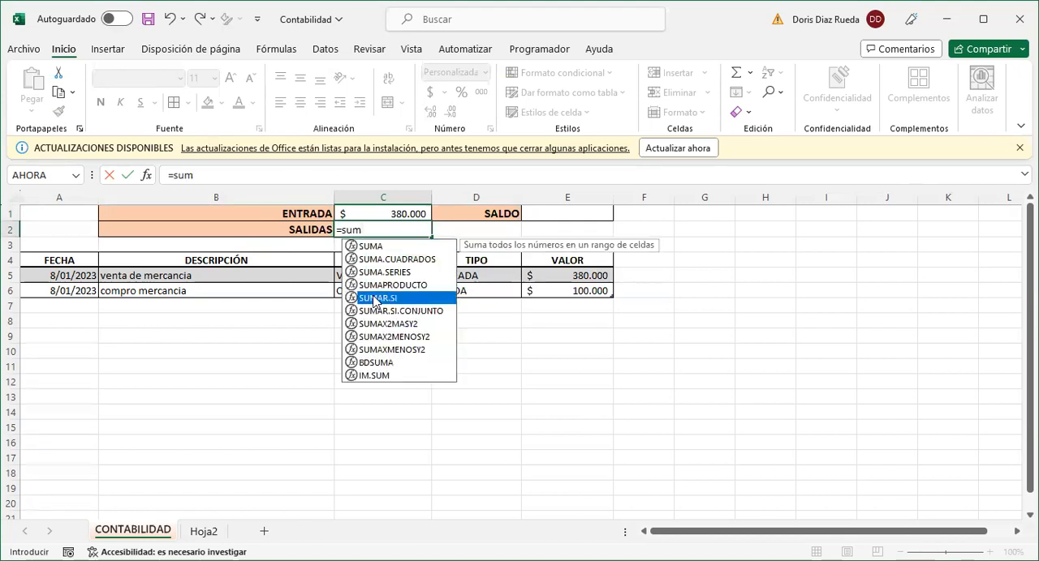
key("Tab")
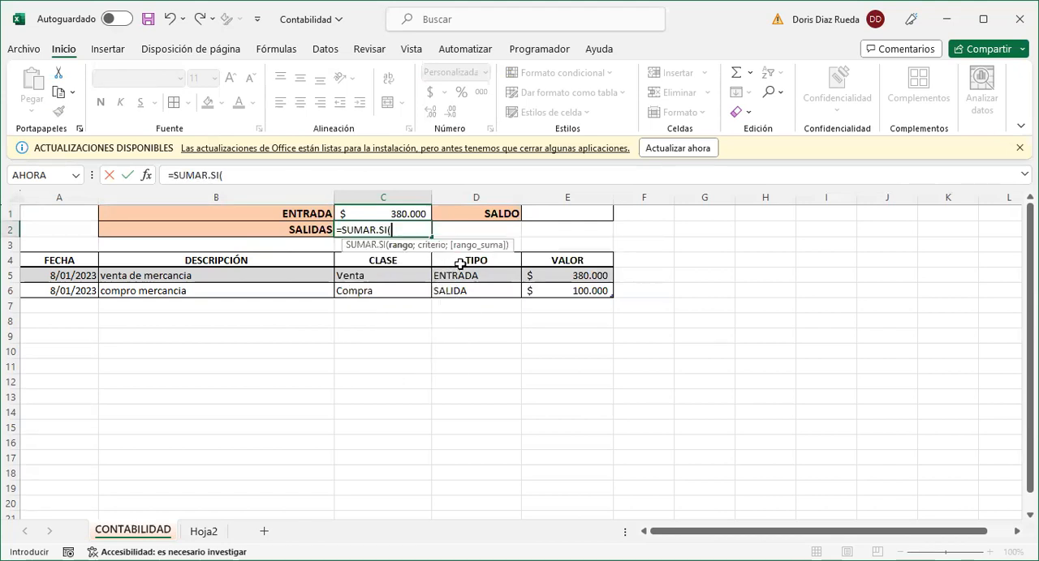
left_click(517, 251)
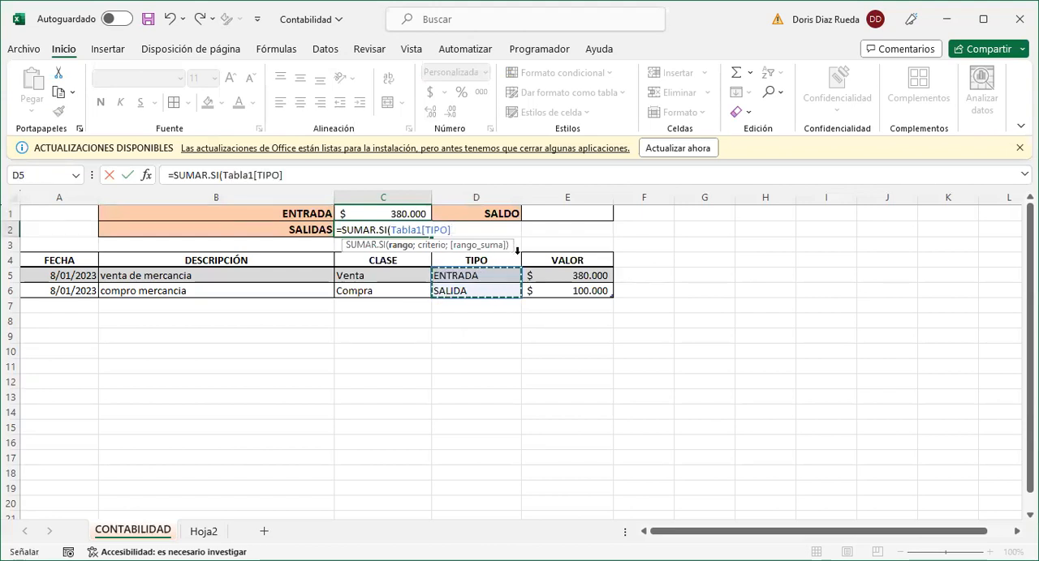
type(";")
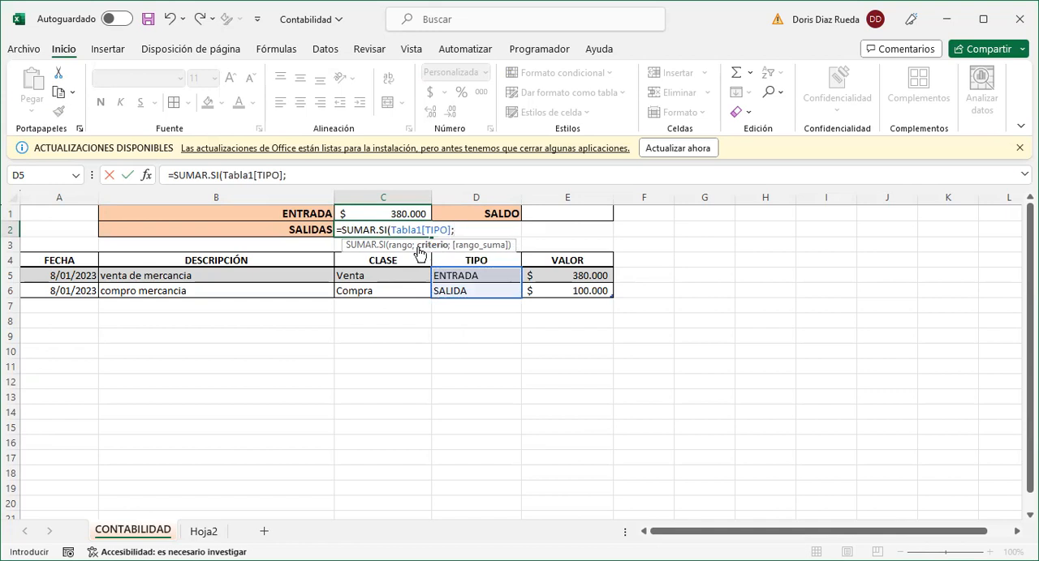
left_click(287, 231)
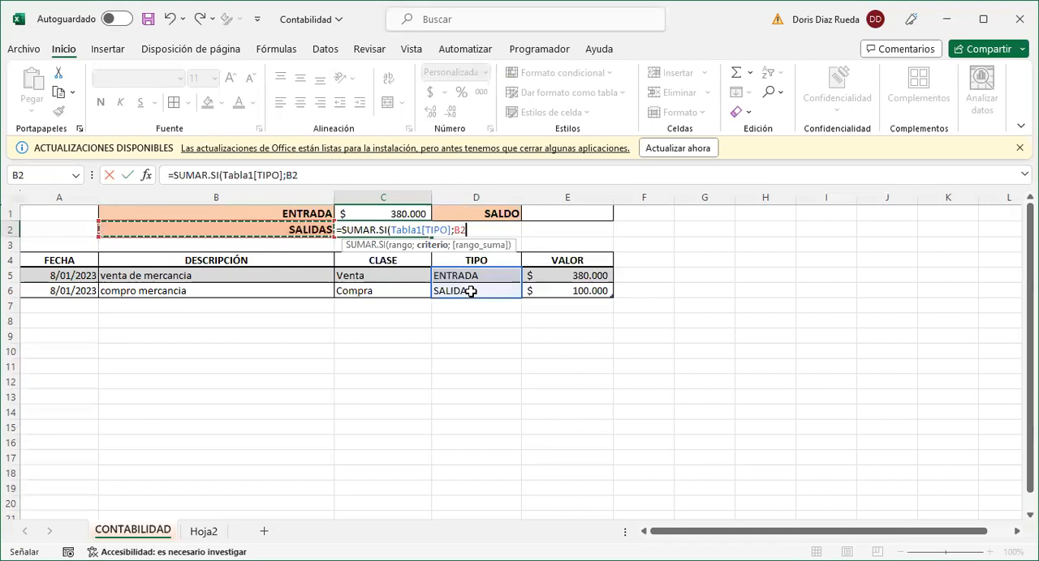
type(";")
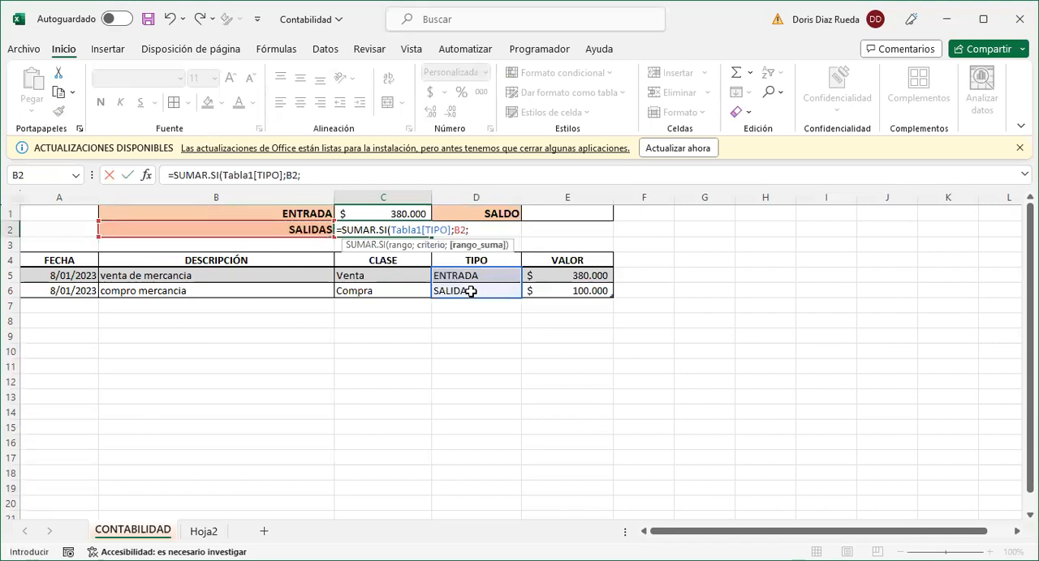
left_click(546, 251)
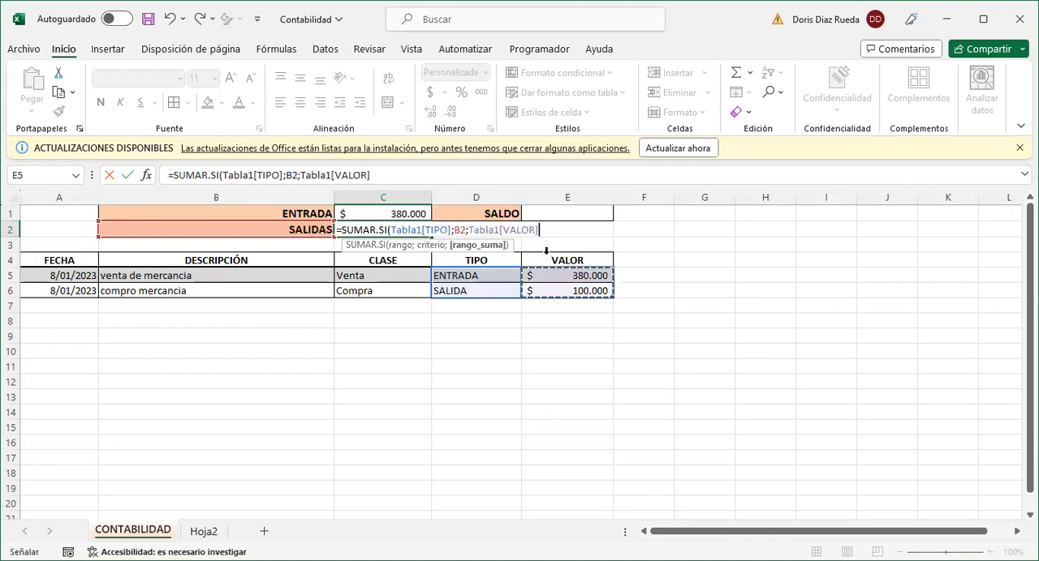
type(")")
key("Return")
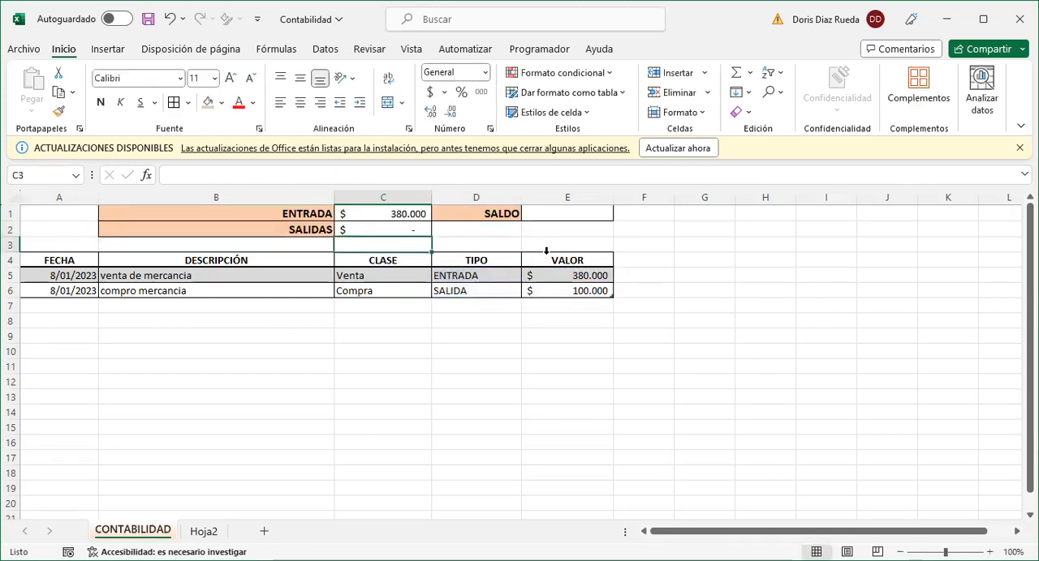
- Change the SALIDAS label in B2 to SALIDA so it matches the entry used in the TIPO column
left_click(411, 231)
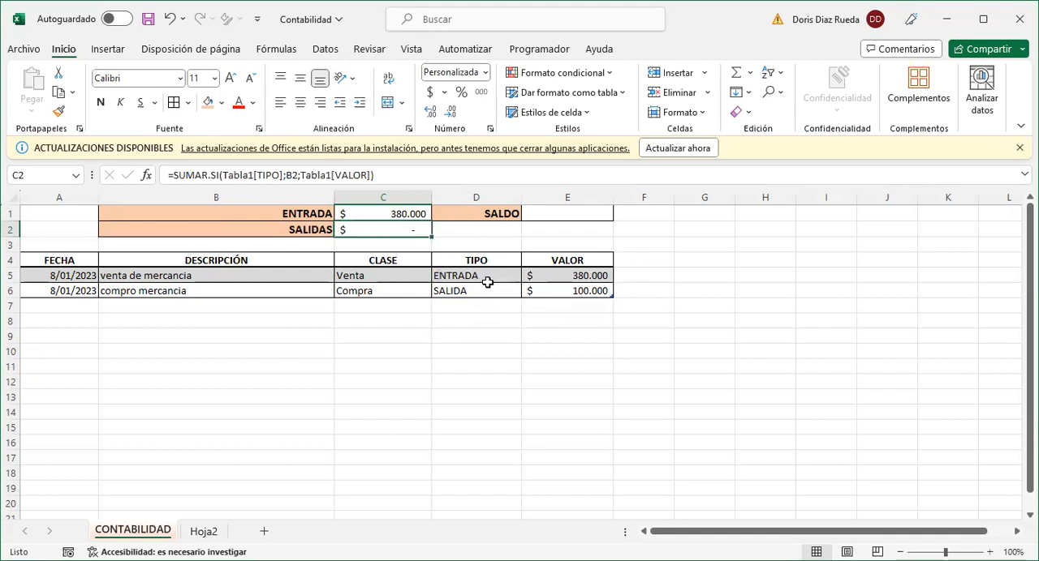
left_click(318, 229)
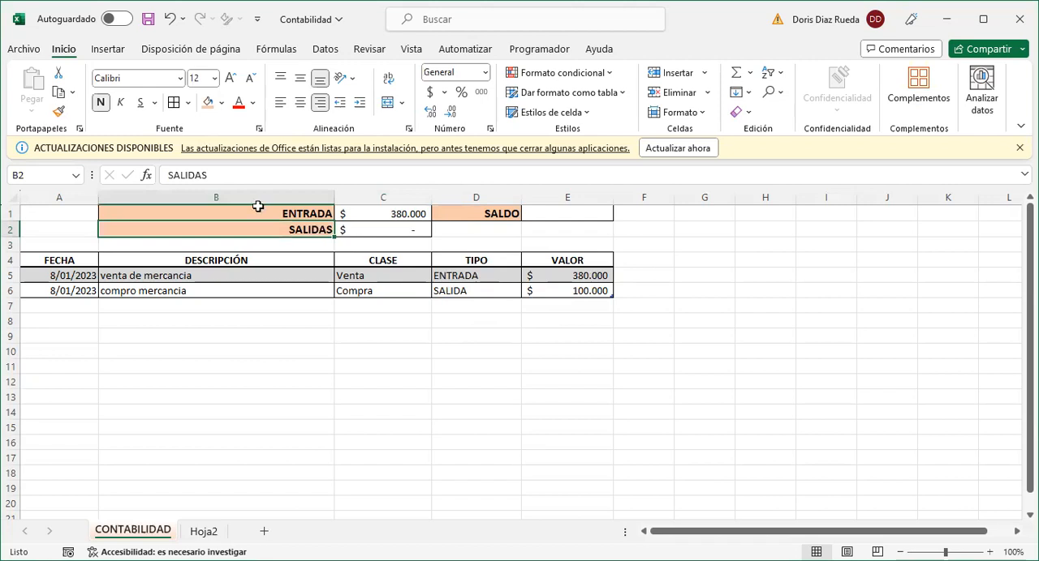
left_click(211, 176)
key("BackSpace")
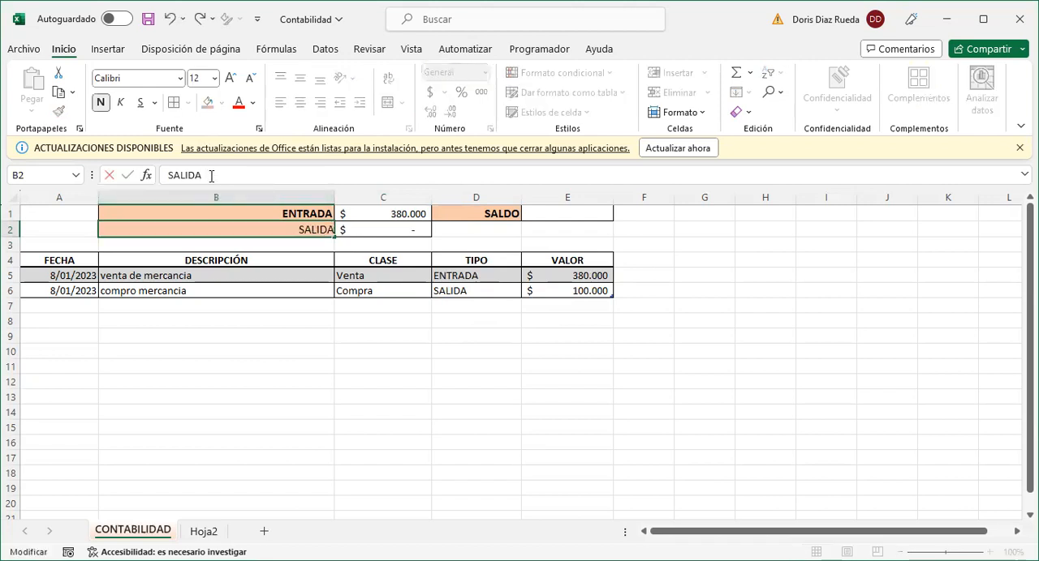
key("Return")
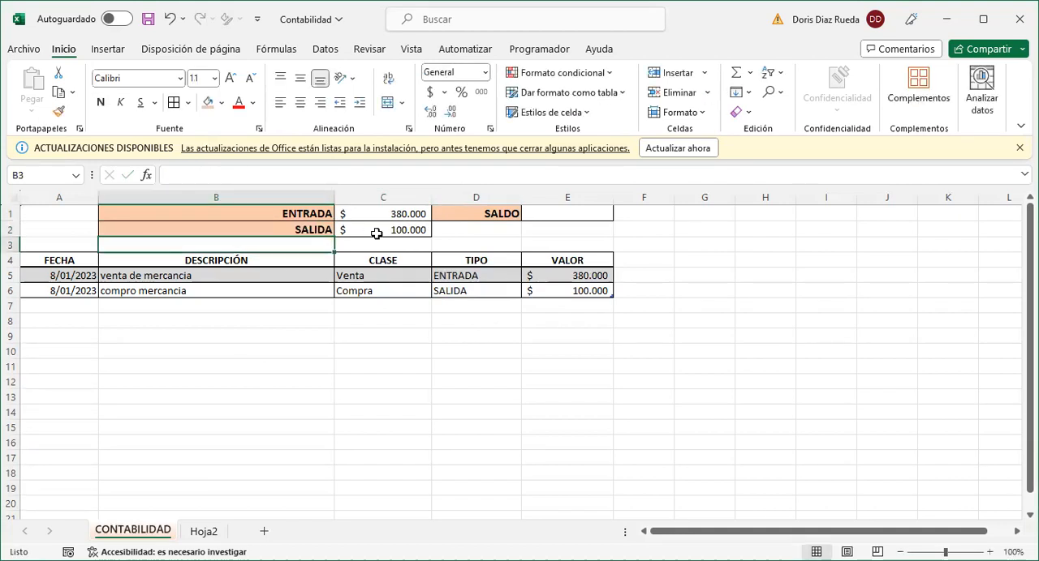
- Enter the formula =C1-C2 in E1 to calculate the SALDO
left_click(555, 211)
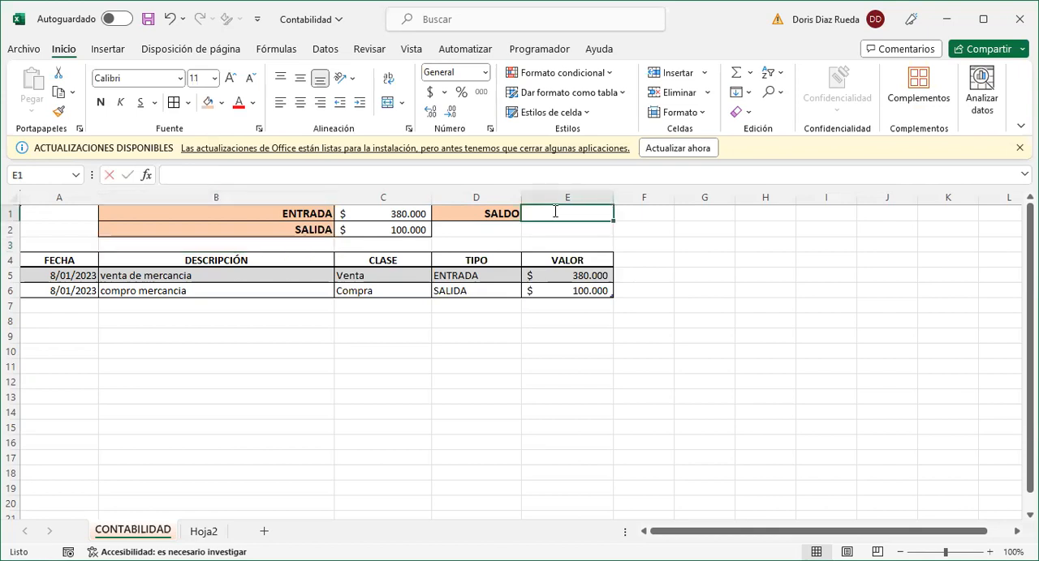
type("=")
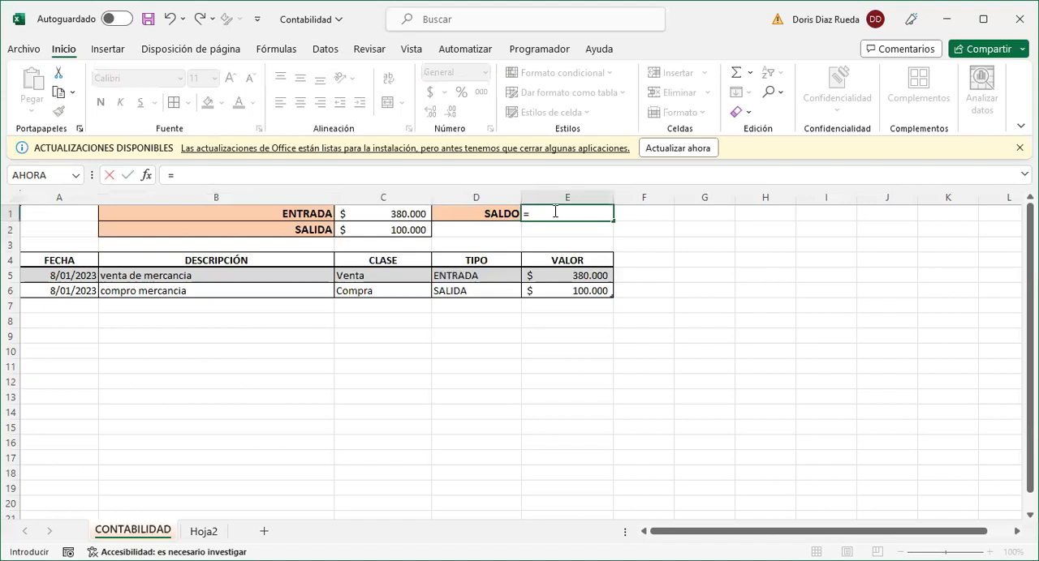
left_click(410, 212)
type("-")
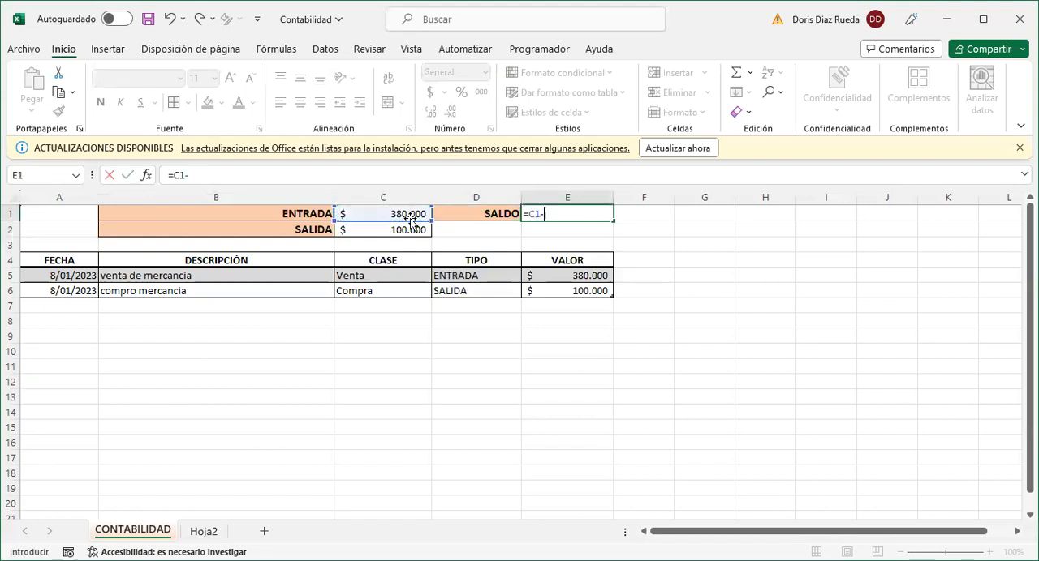
left_click(409, 230)
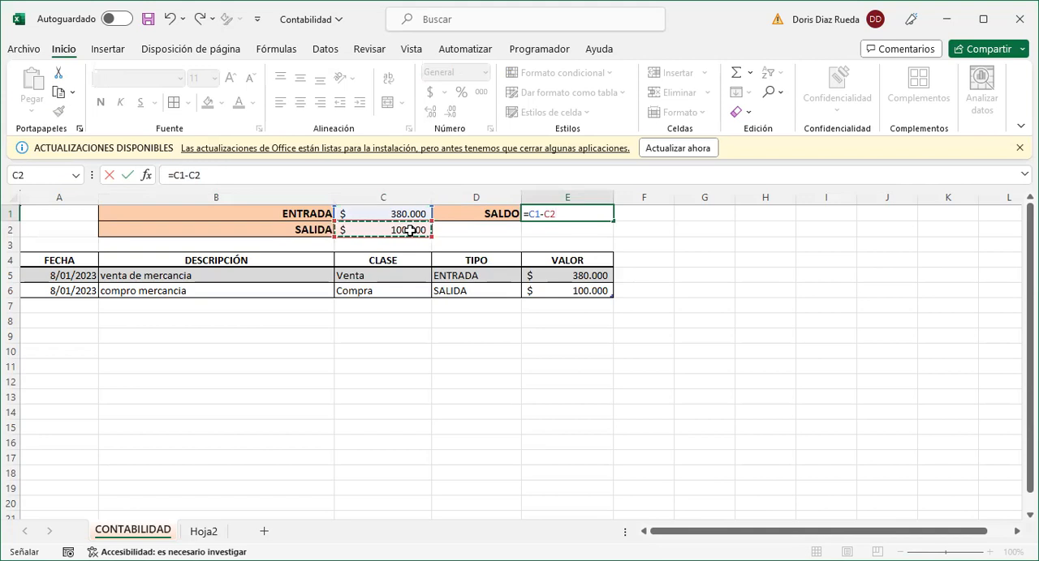
key("Return")
left_click(563, 215)
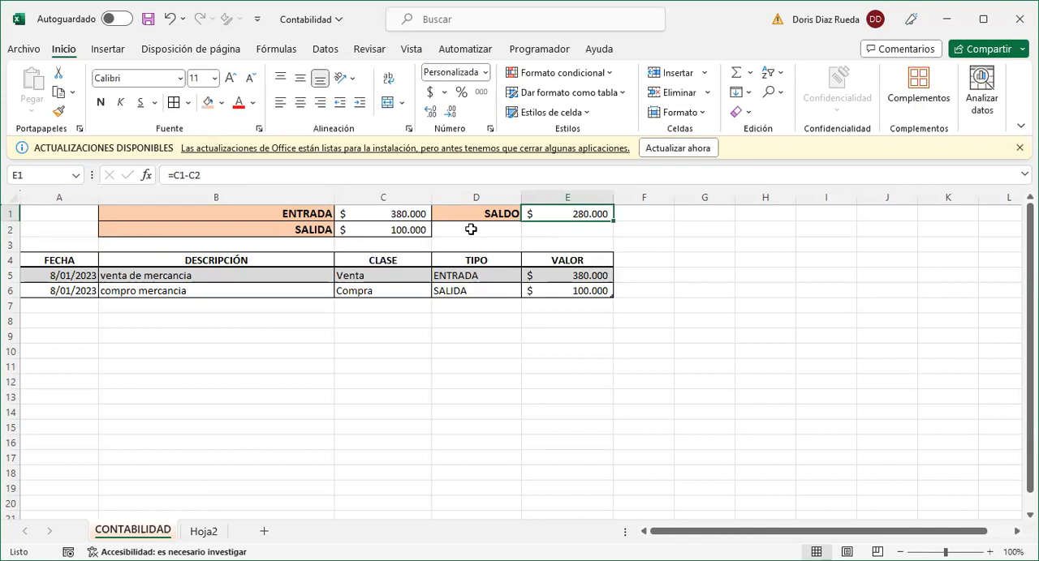
left_click(397, 348)
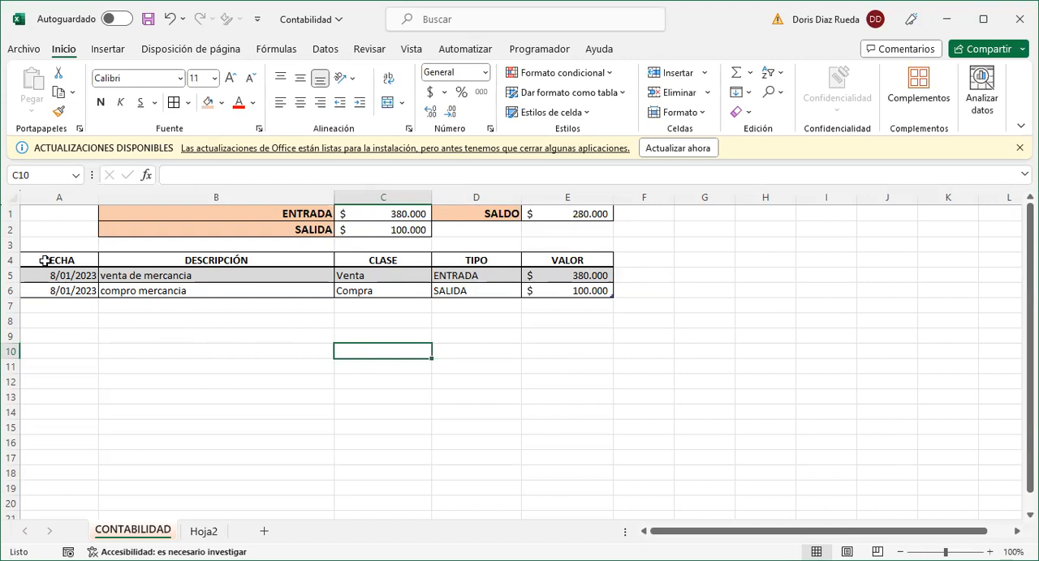
- Move between the start and the last row of the CONTABILIDAD sheet to examine how the summary and table headings scroll
left_click(54, 213)
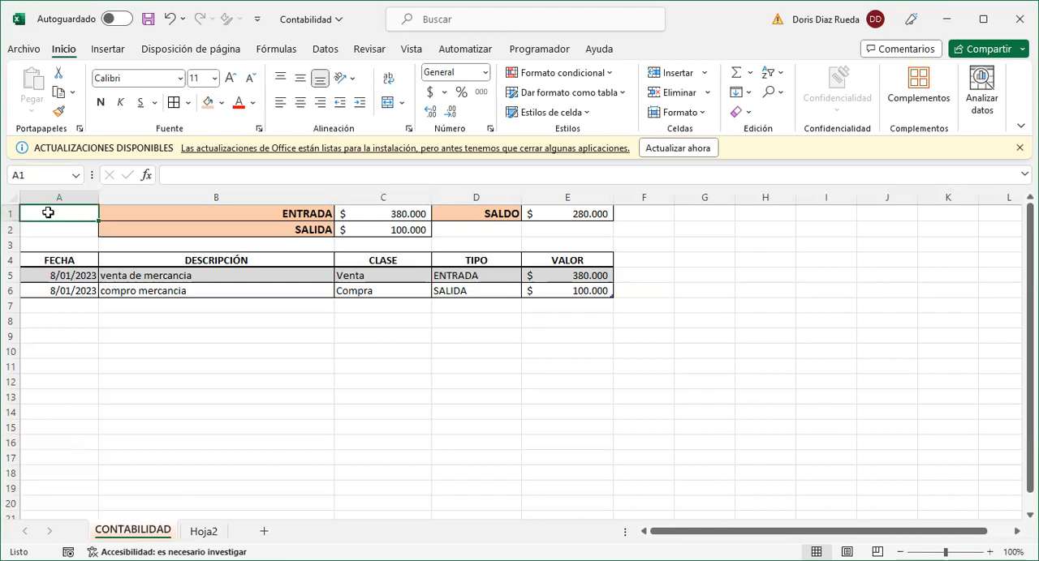
key("Down")
key("Down")
key("Down")
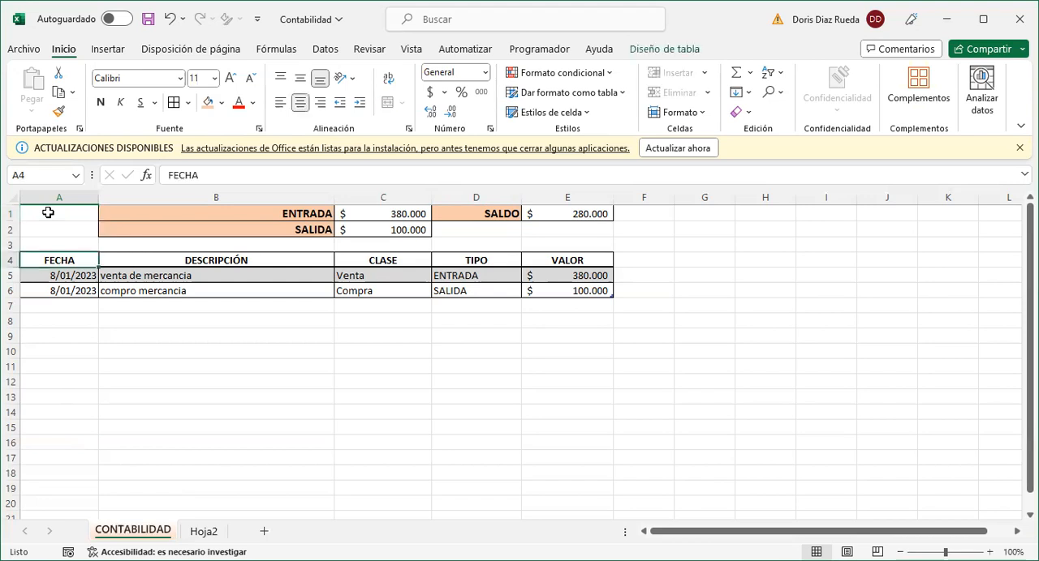
left_click(47, 211)
key("ctrl+Down")
key("ctrl+Down")
key("ctrl+Down")
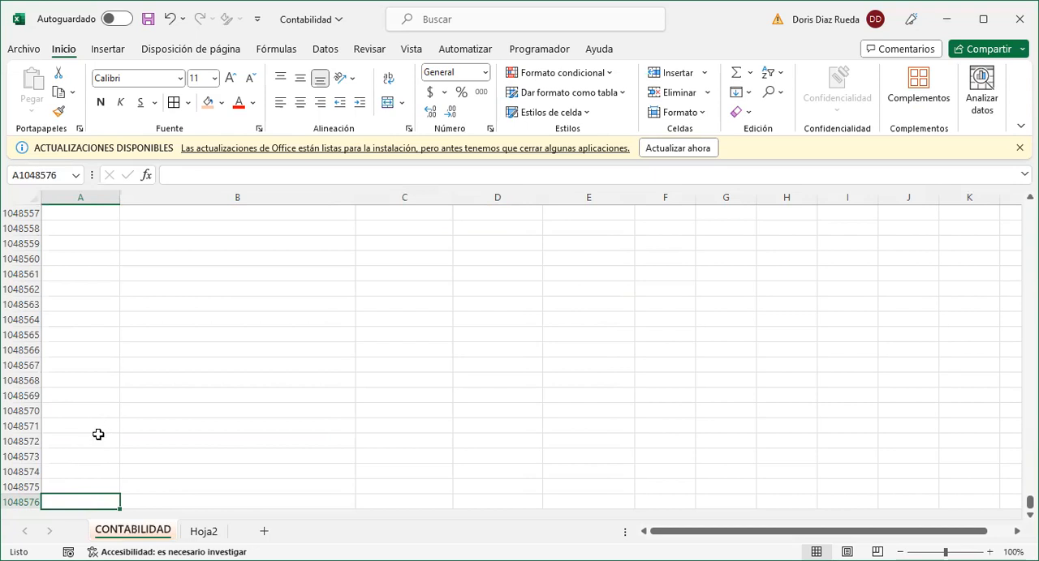
key("ctrl+Up")
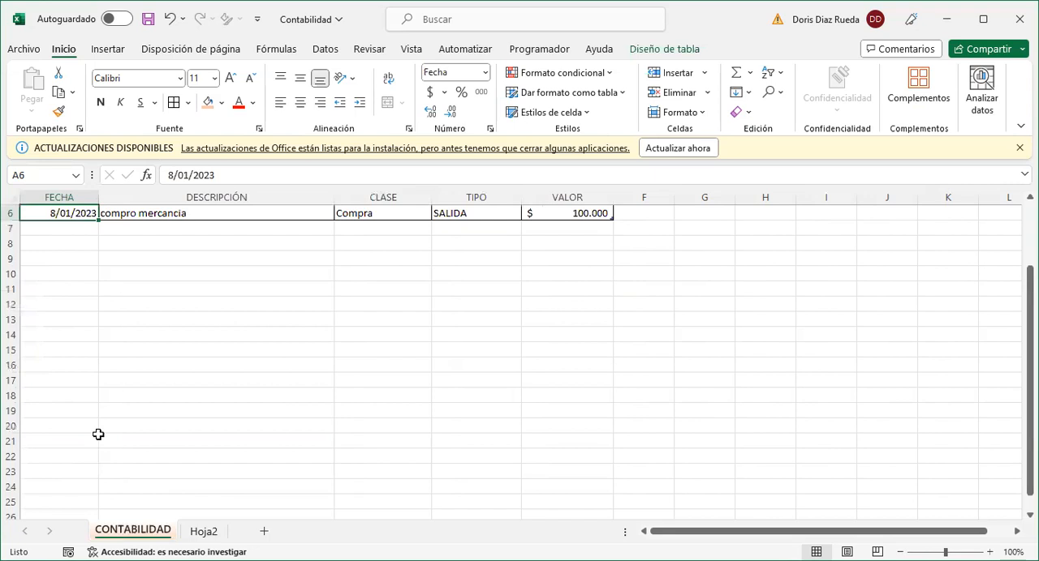
left_click(93, 293)
scroll(93, 293, "up", 1)
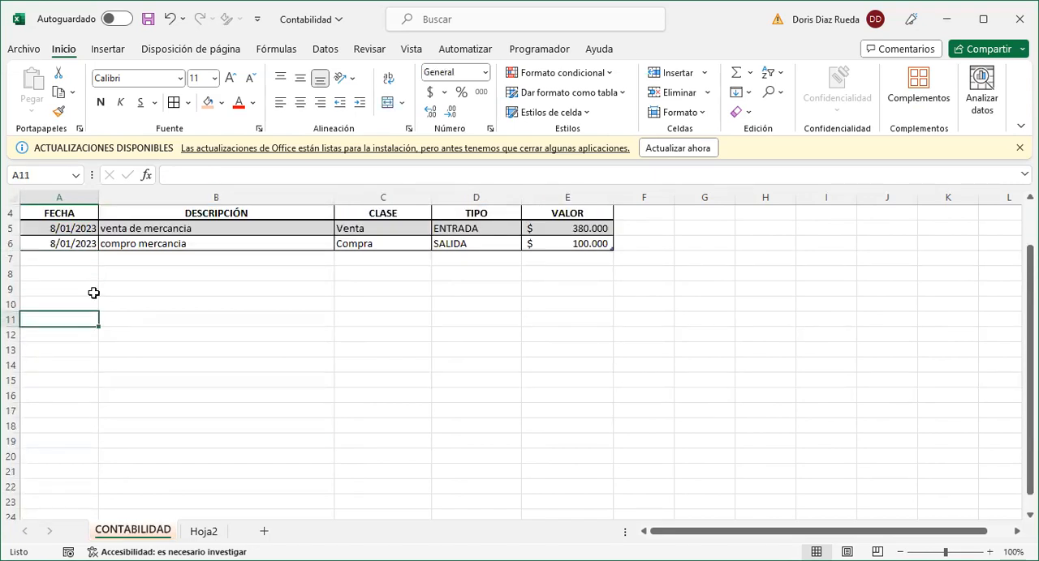
scroll(93, 292, "up", 1)
scroll(93, 293, "down", 1)
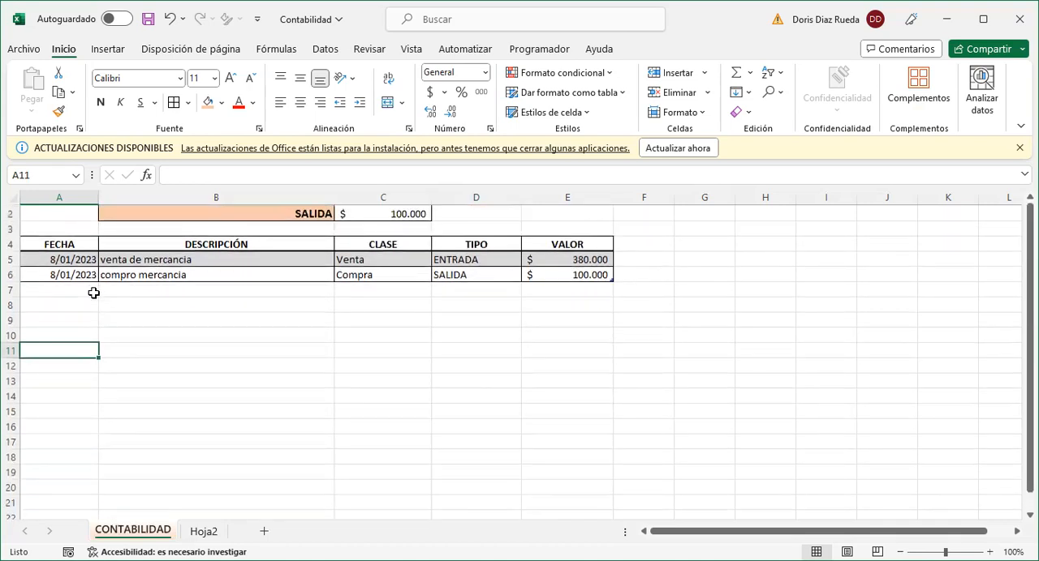
left_click(67, 211)
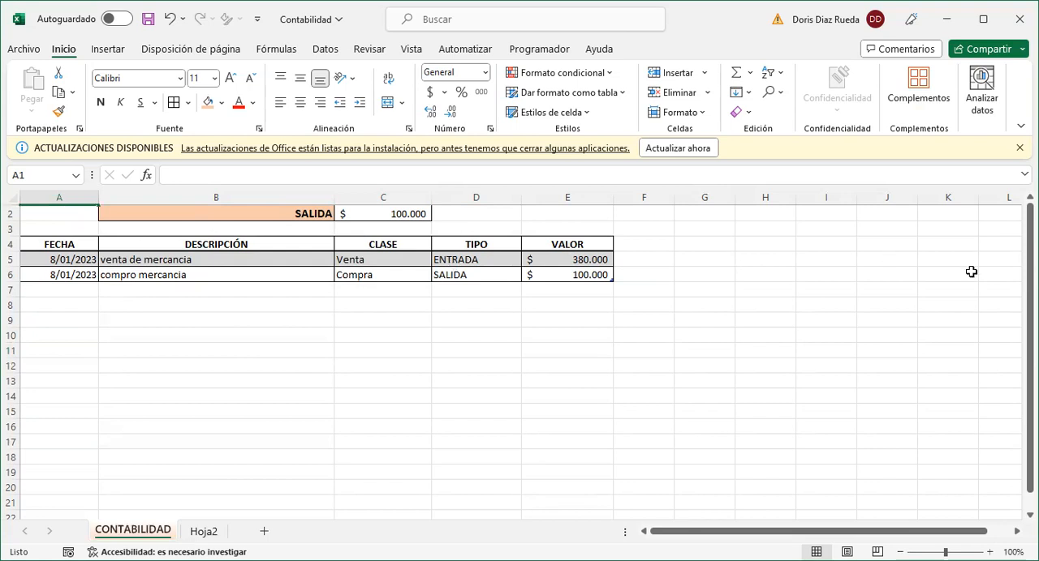
left_click_drag(1030, 474, 1030, 474)
left_click(80, 343)
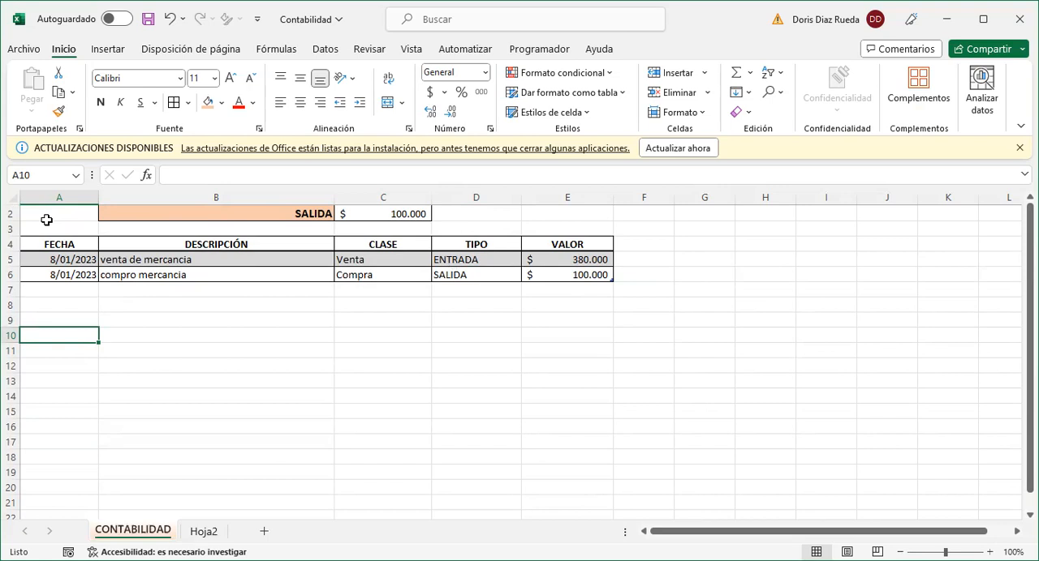
key("ctrl+Home")
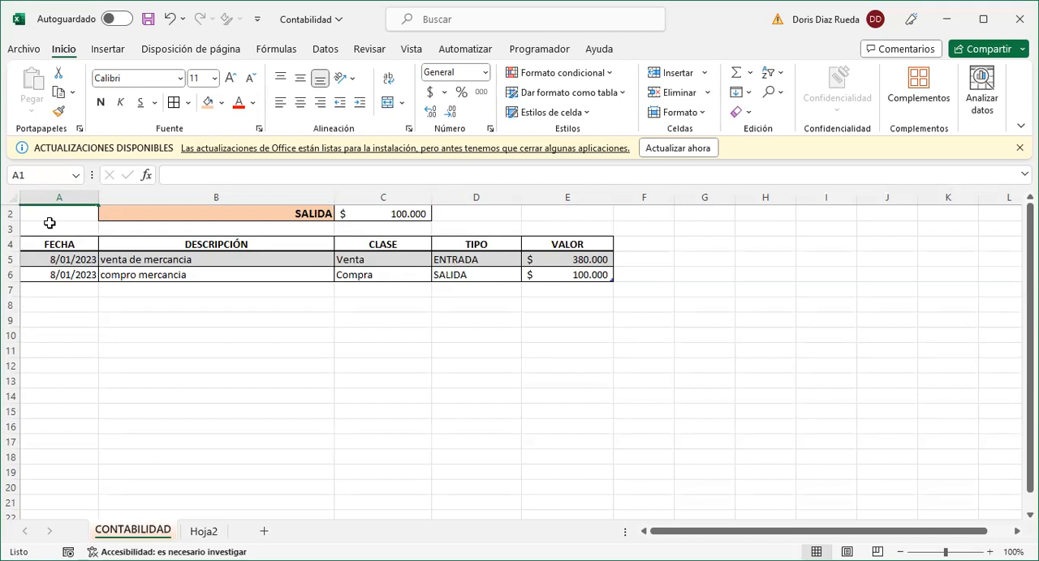
left_click(50, 220)
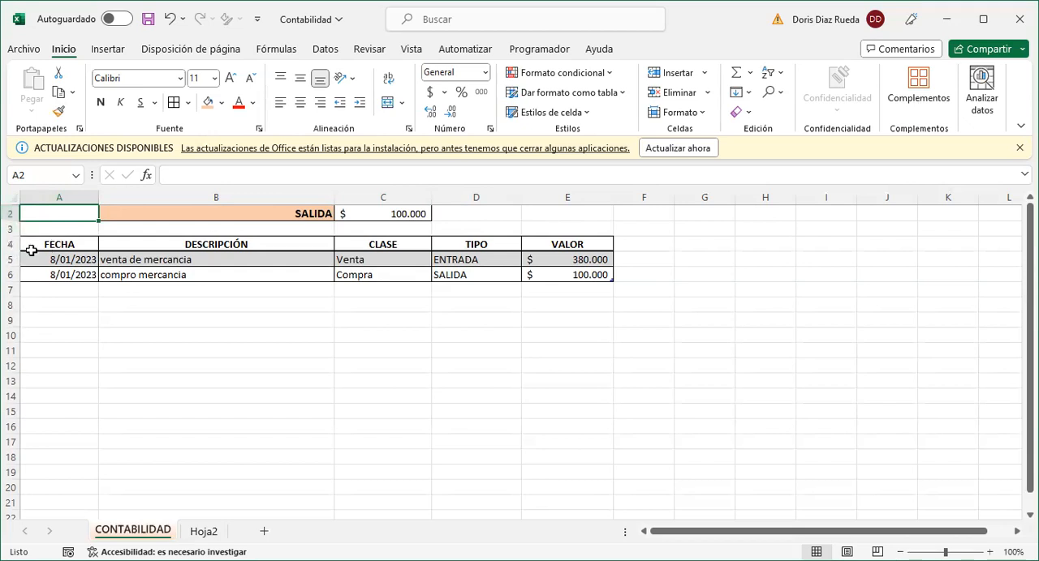
- Freeze the panes above row 5 of the CONTABILIDAD sheet so the summary and table headings stay in view
left_click(11, 254)
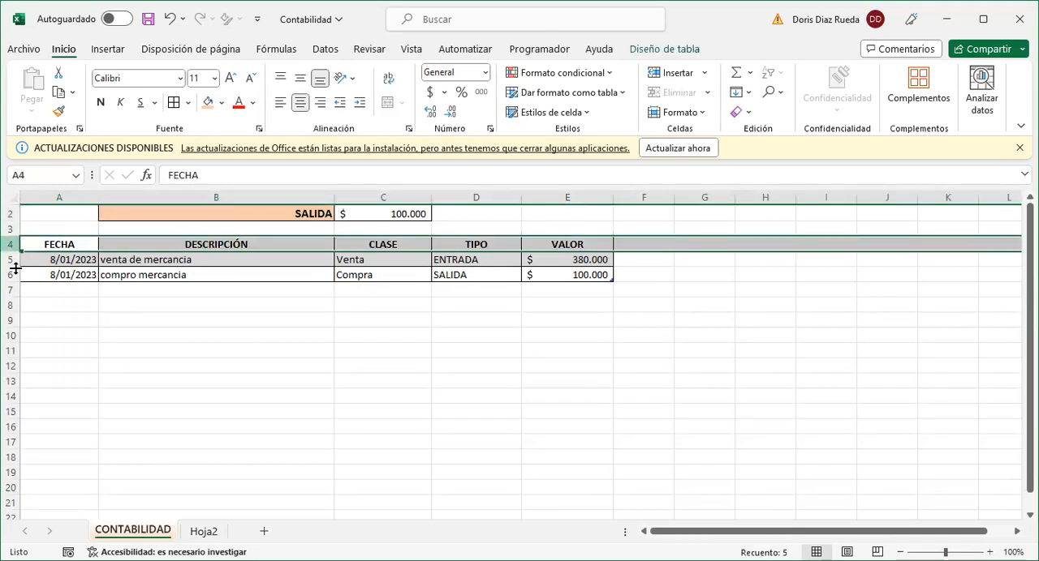
left_click(12, 261)
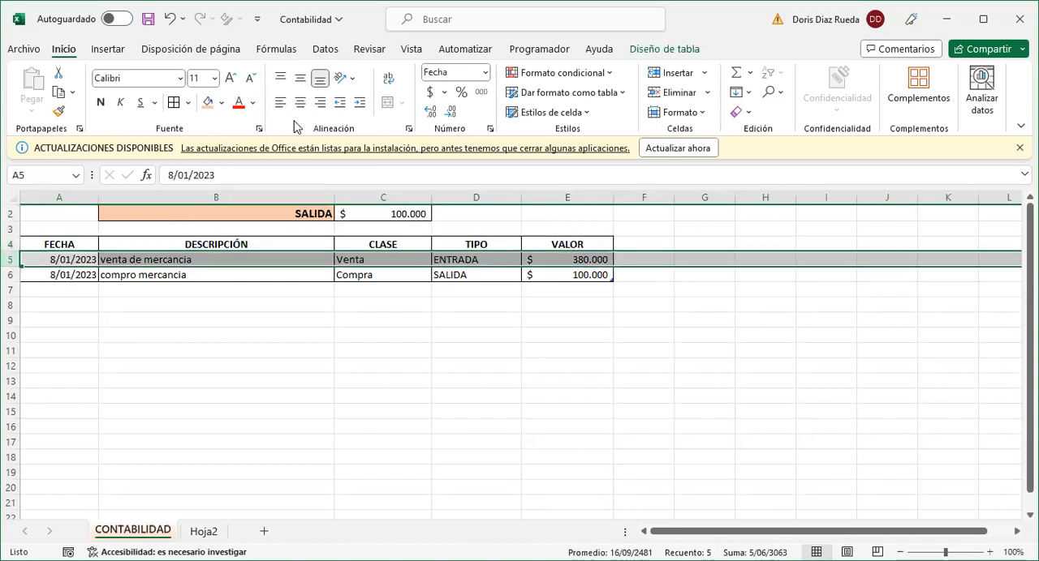
left_click(412, 50)
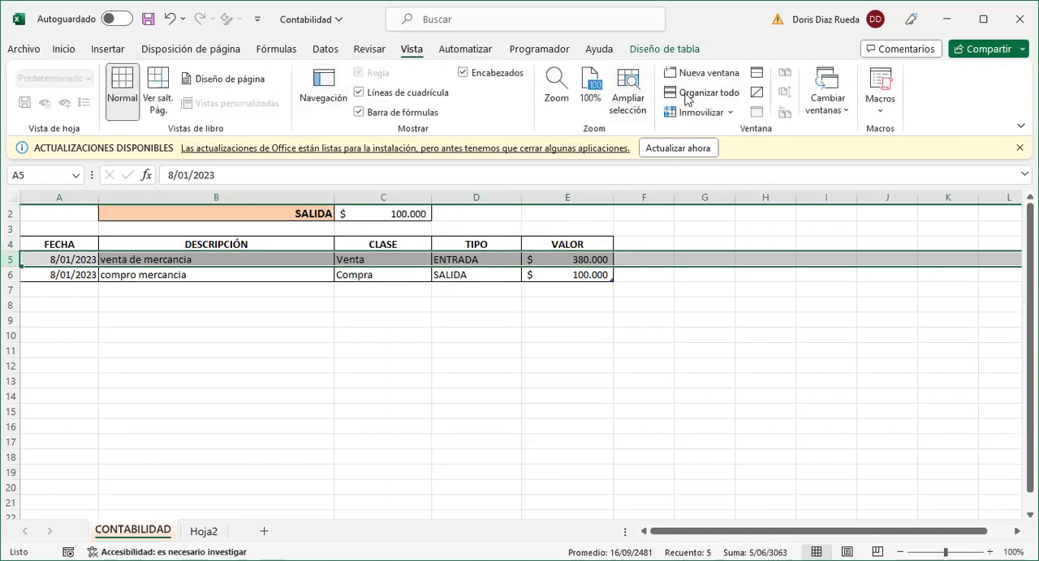
left_click(730, 114)
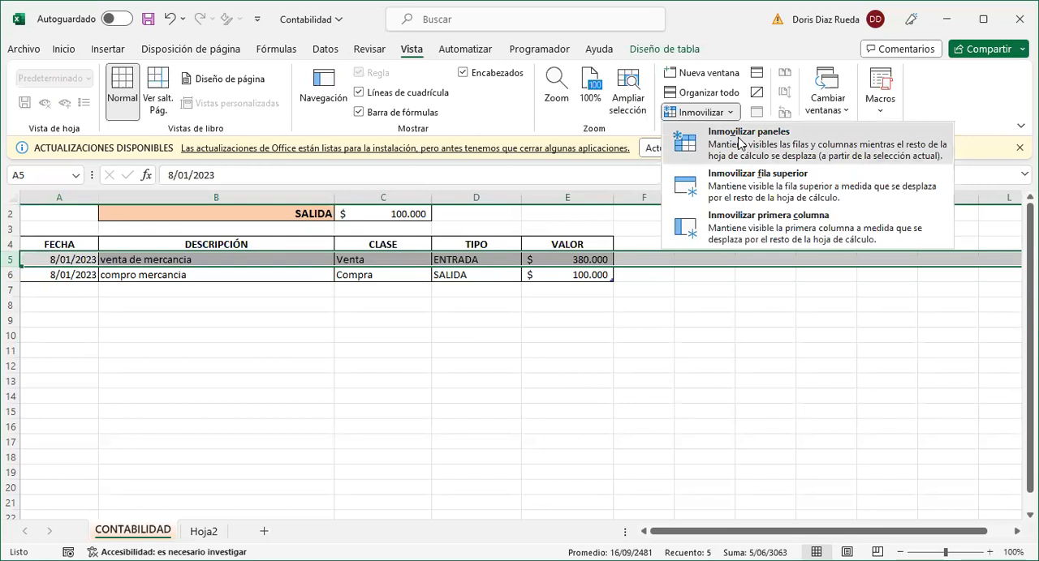
left_click(738, 143)
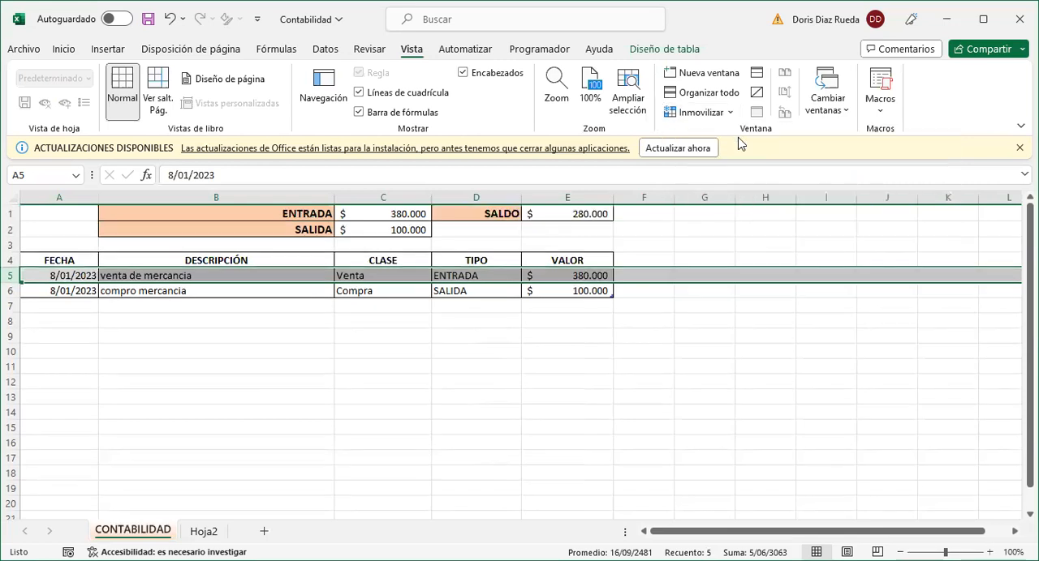
left_click(346, 325)
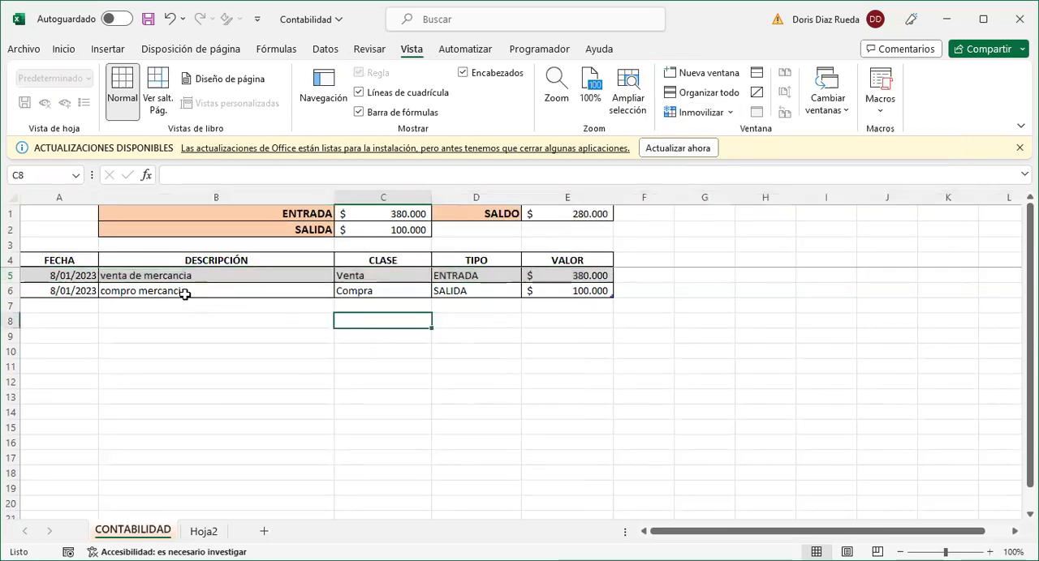
scroll(185, 295, "down", 1)
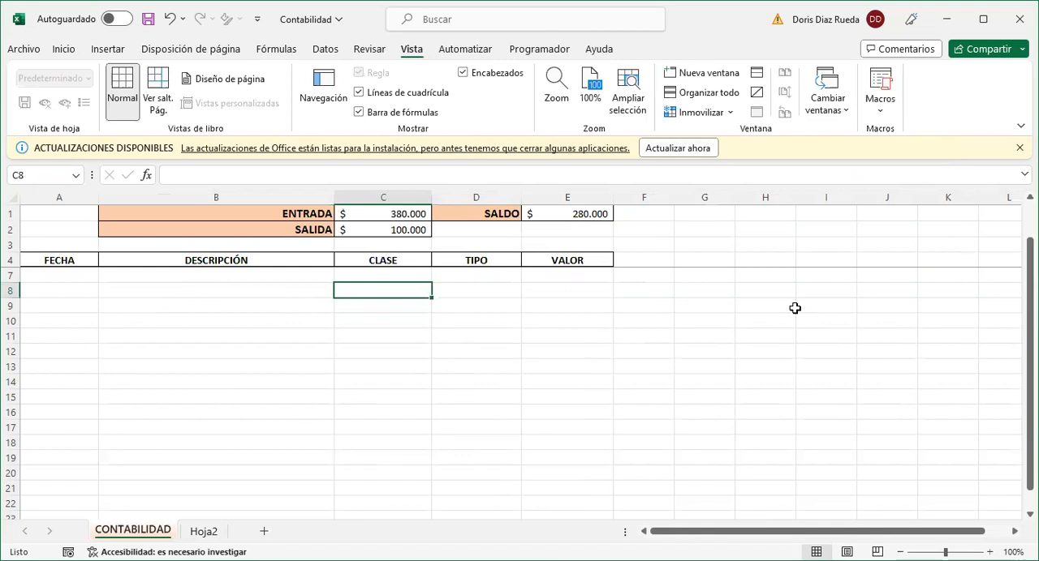
scroll(795, 308, "up", 1)
scroll(511, 390, "up", 1)
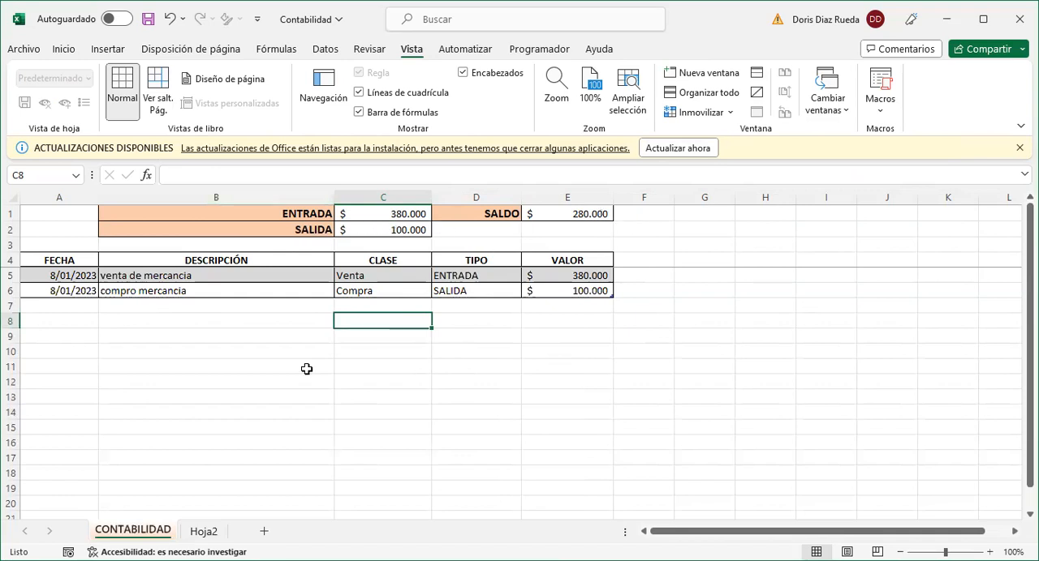
- Rename the Hoja2 sheet as RESUMEN
left_click(203, 532)
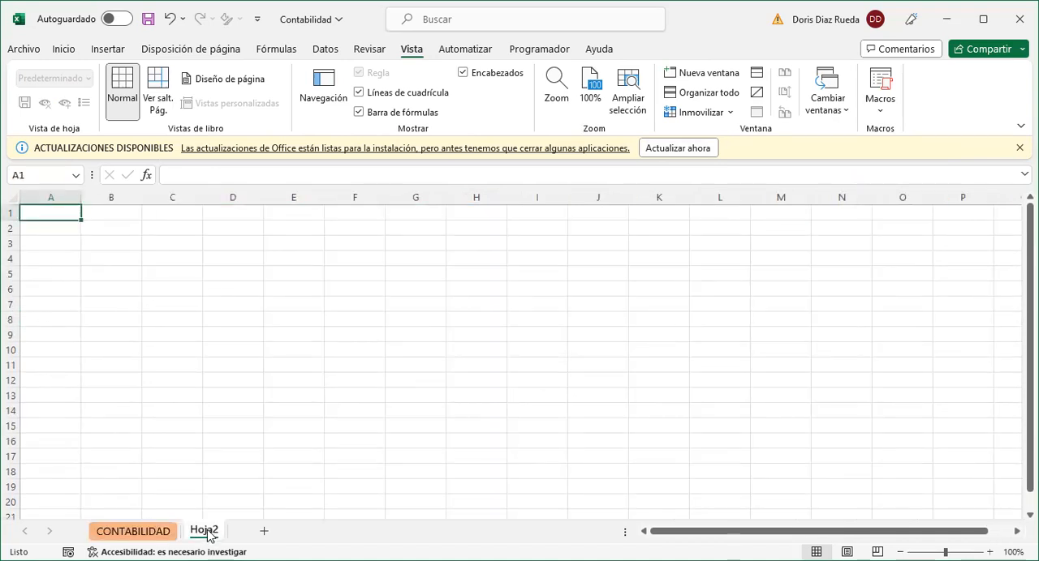
left_click(143, 533)
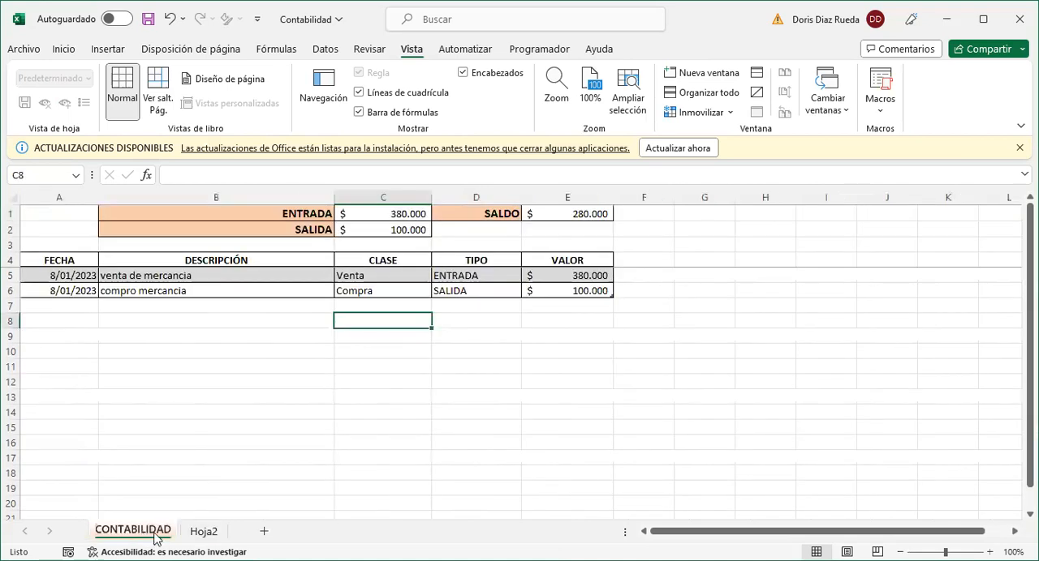
left_click(206, 531)
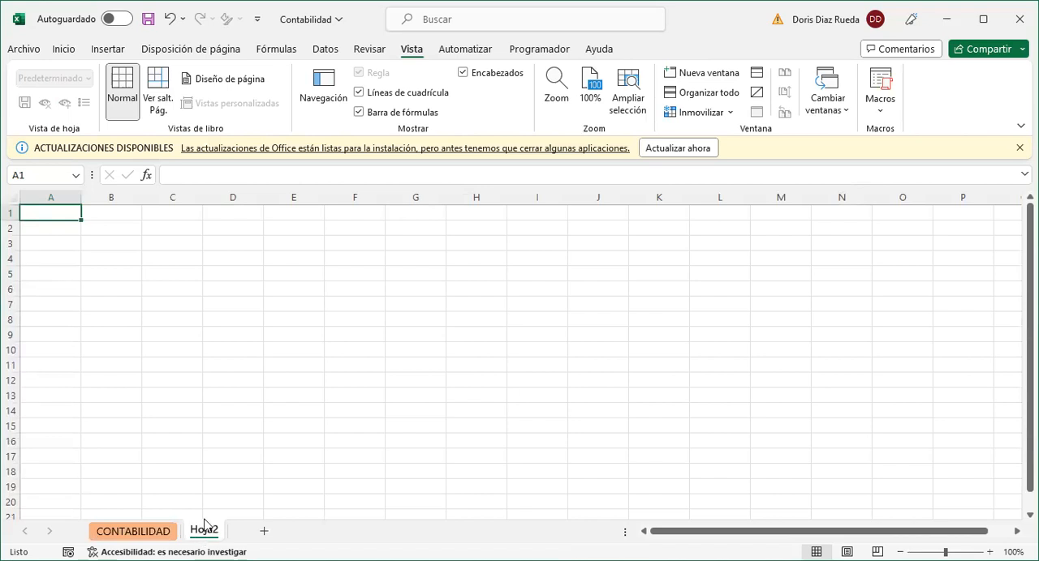
double_click(203, 531)
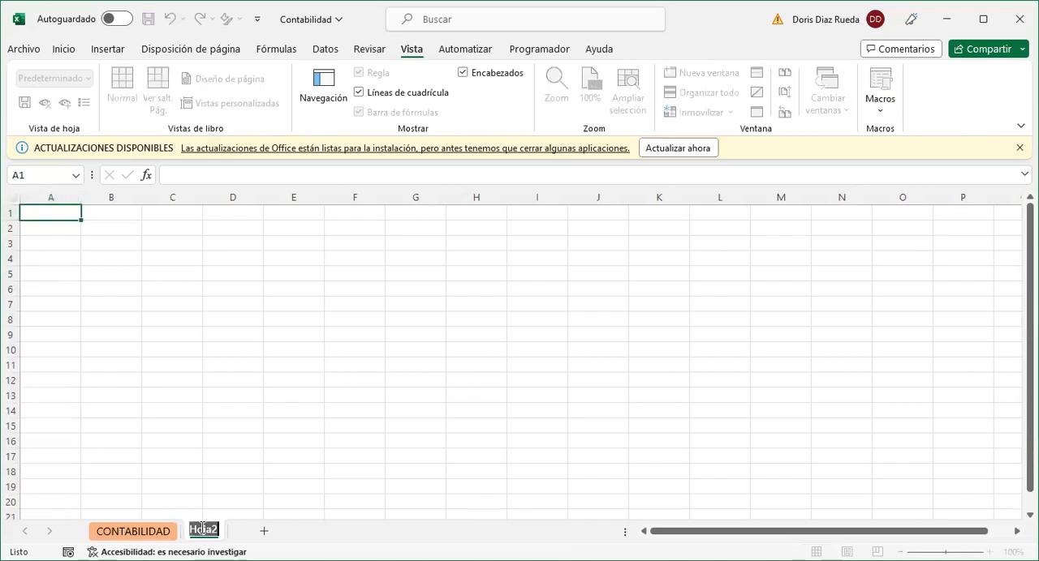
type("RESUMEN")
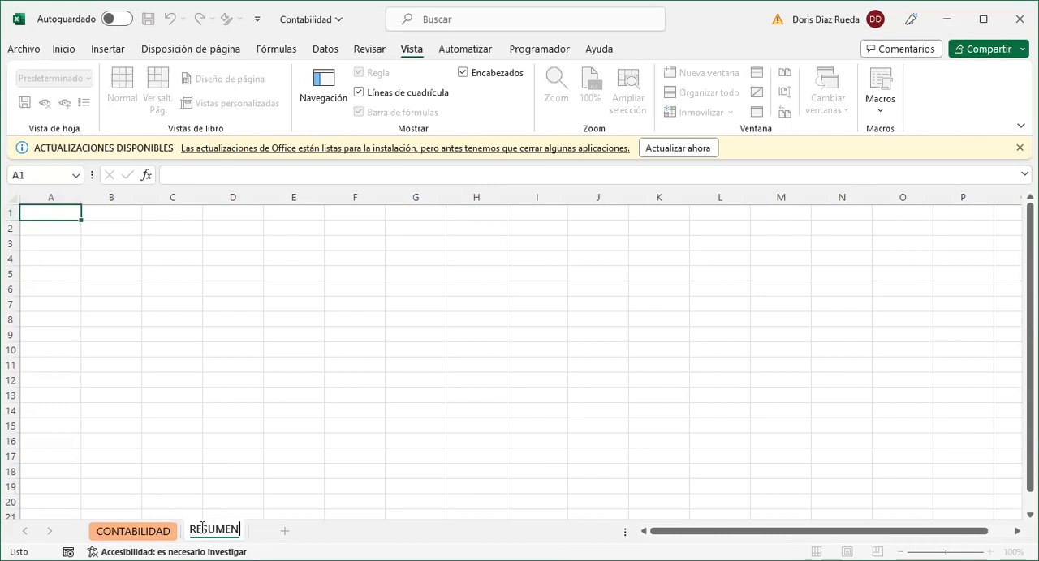
left_click(210, 477)
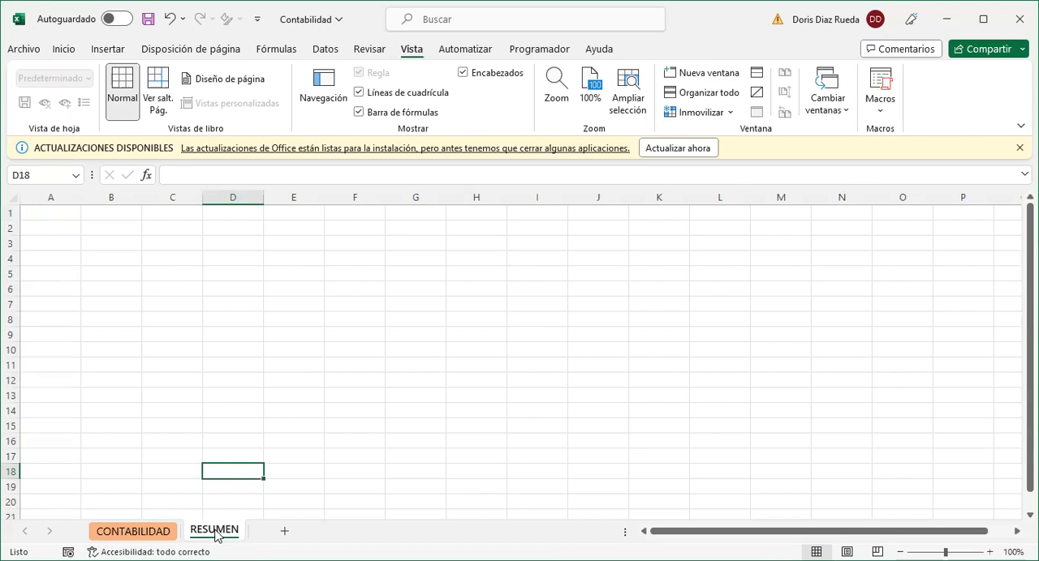
- Give the RESUMEN sheet tab a light green theme colour and compare it with the CONTABILIDAD sheet
right_click(216, 534)
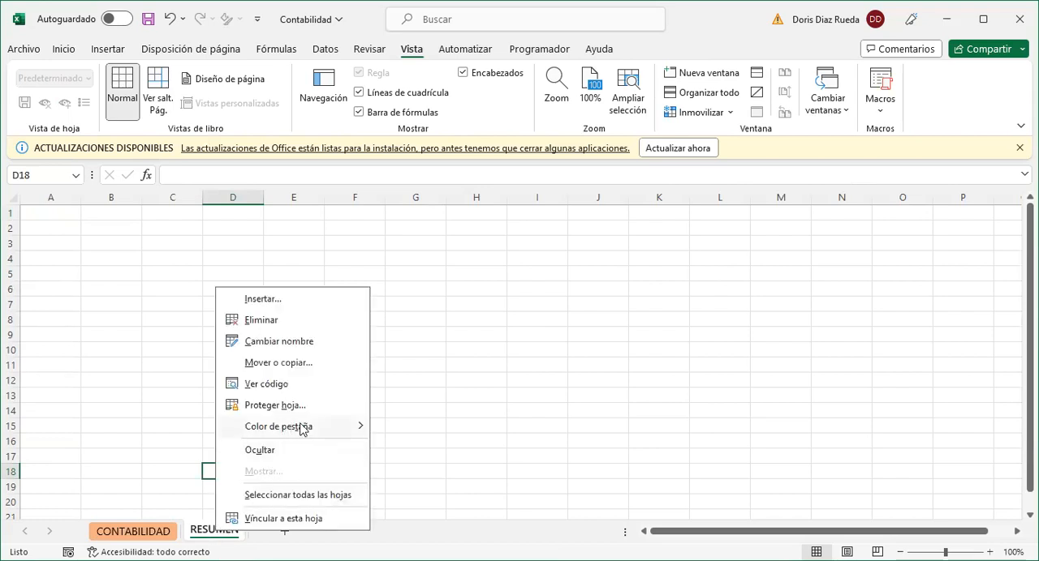
mouse_move(301, 429)
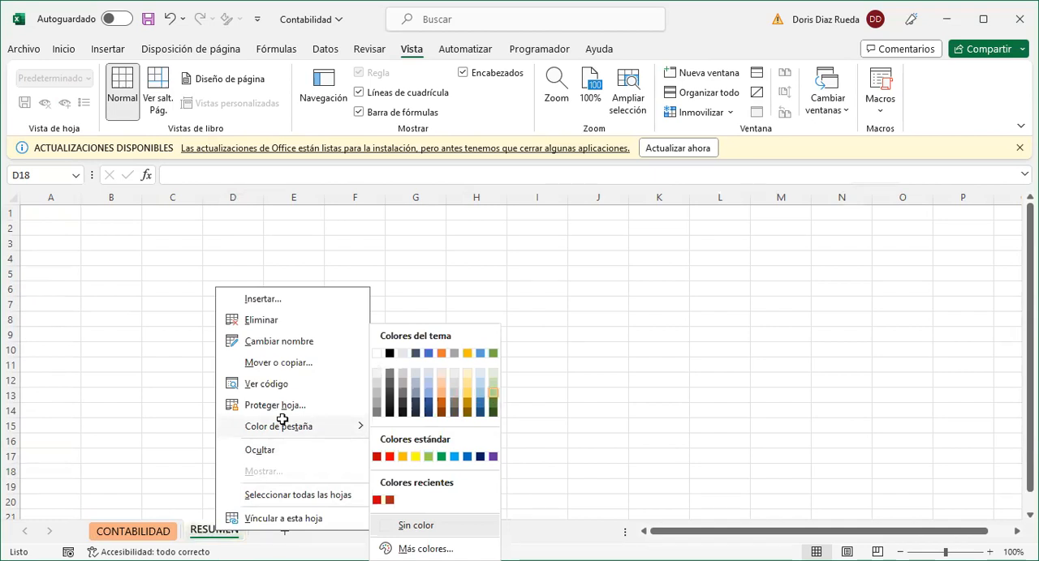
key("Escape")
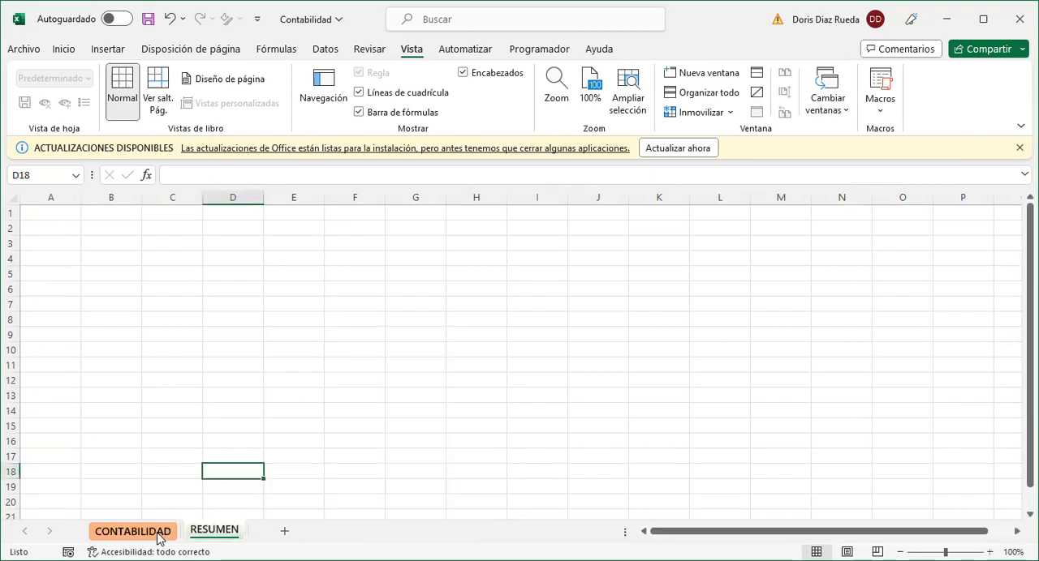
left_click(159, 538)
left_click(218, 532)
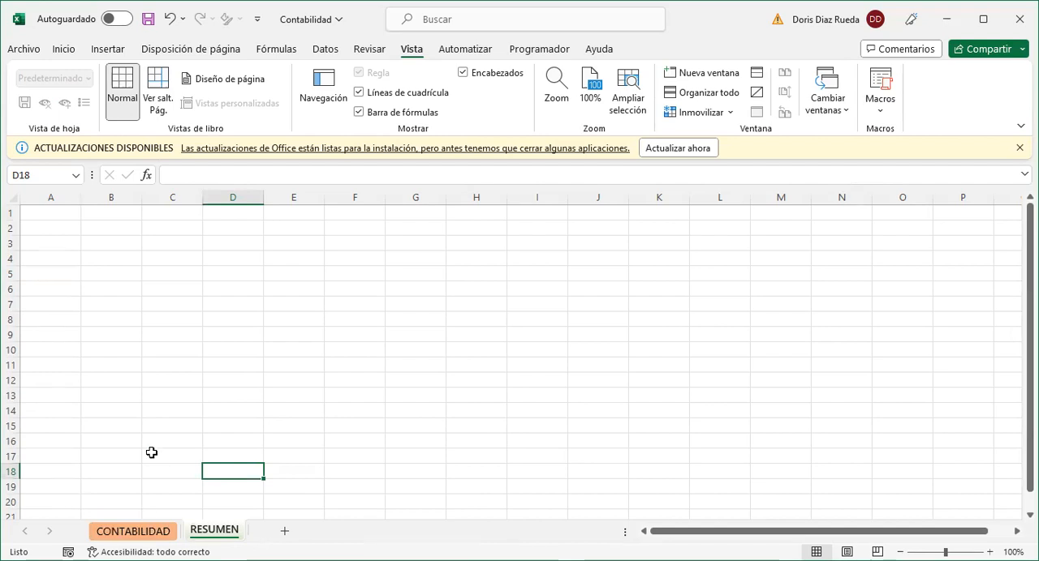
- Start creating a pivot table from a table or range, located at cell A2 of the existing RESUMEN sheet
left_click(60, 230)
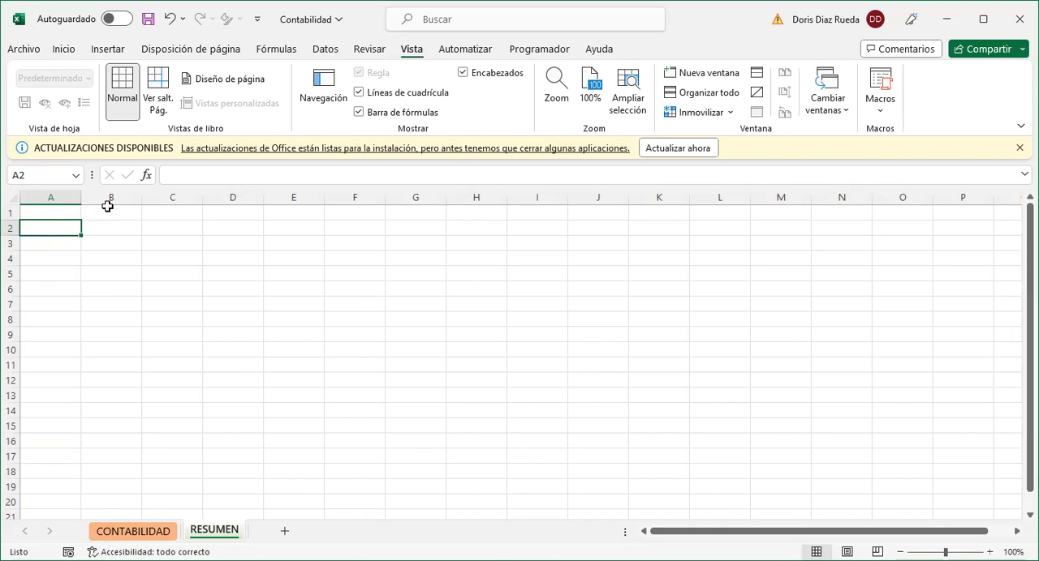
left_click(107, 55)
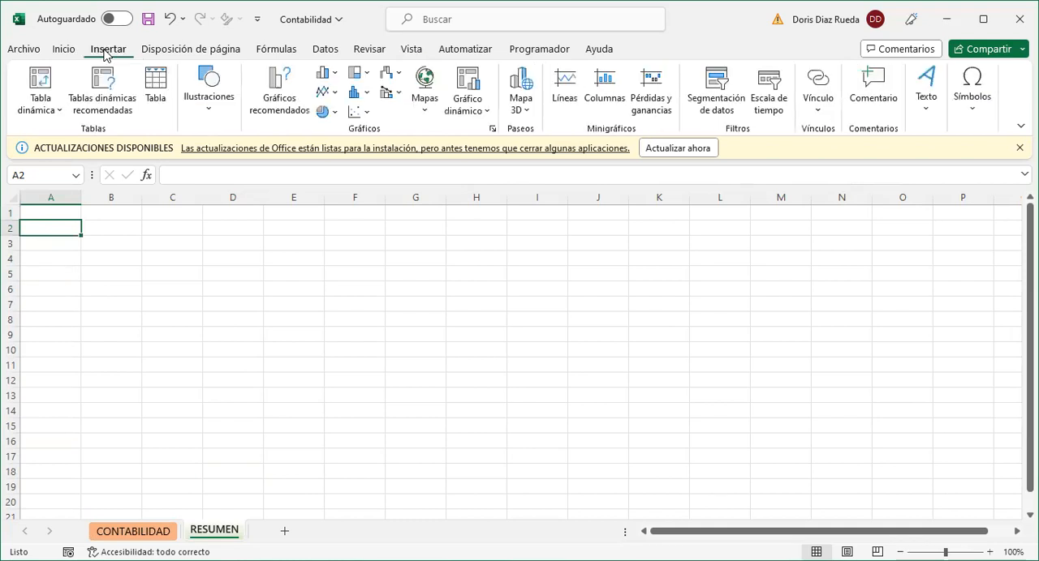
left_click(44, 82)
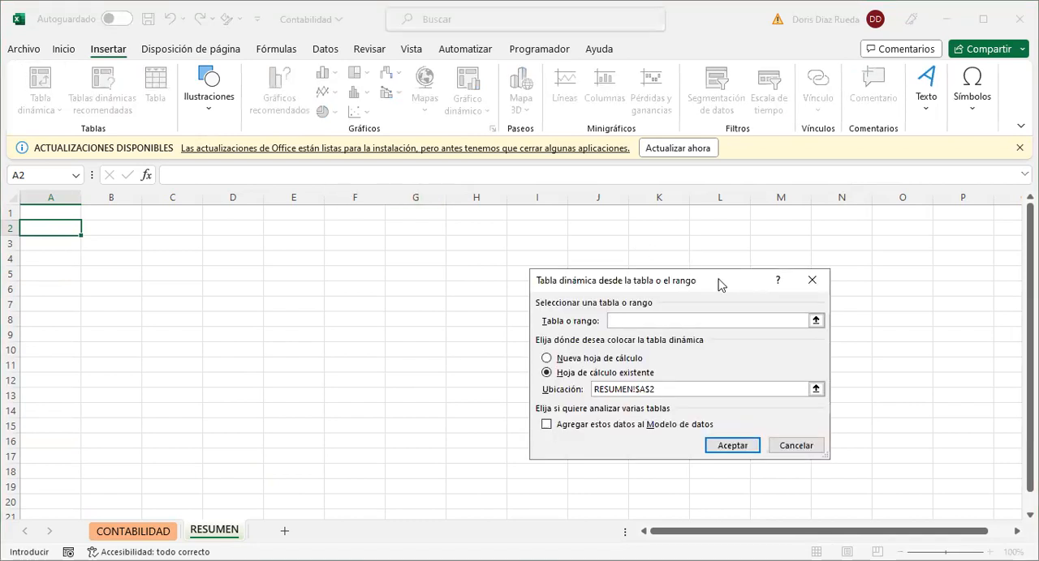
left_click_drag(720, 286, 362, 245)
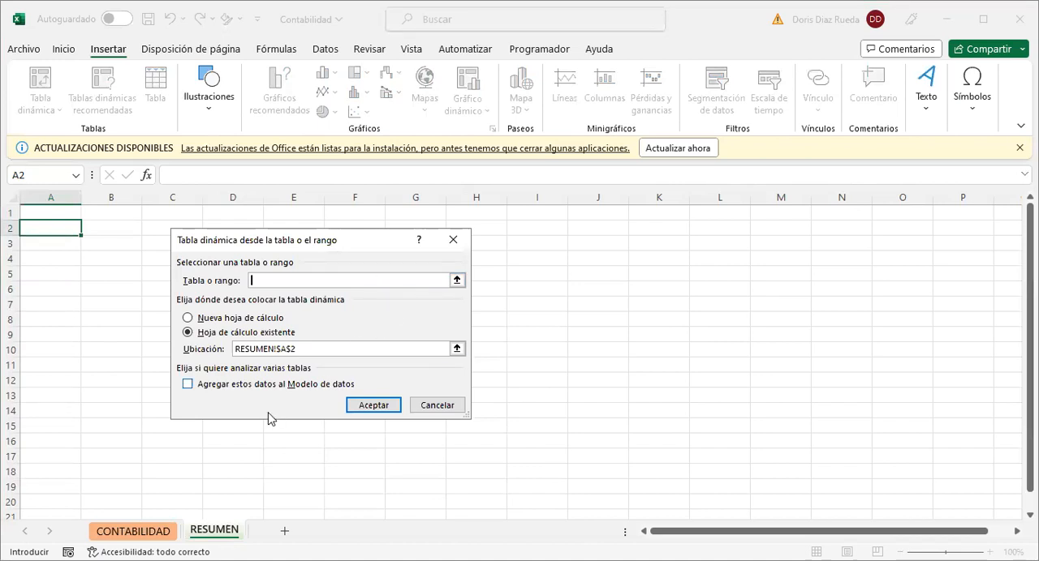
- Use Tabla1 on the CONTABILIDAD sheet as the source and create the pivot table on RESUMEN
left_click(156, 532)
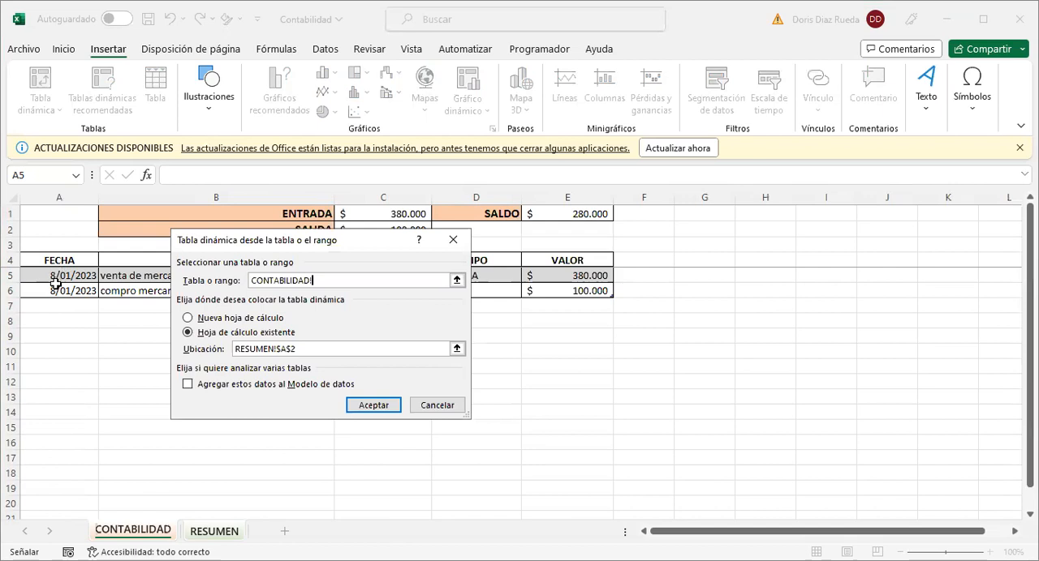
left_click(22, 249)
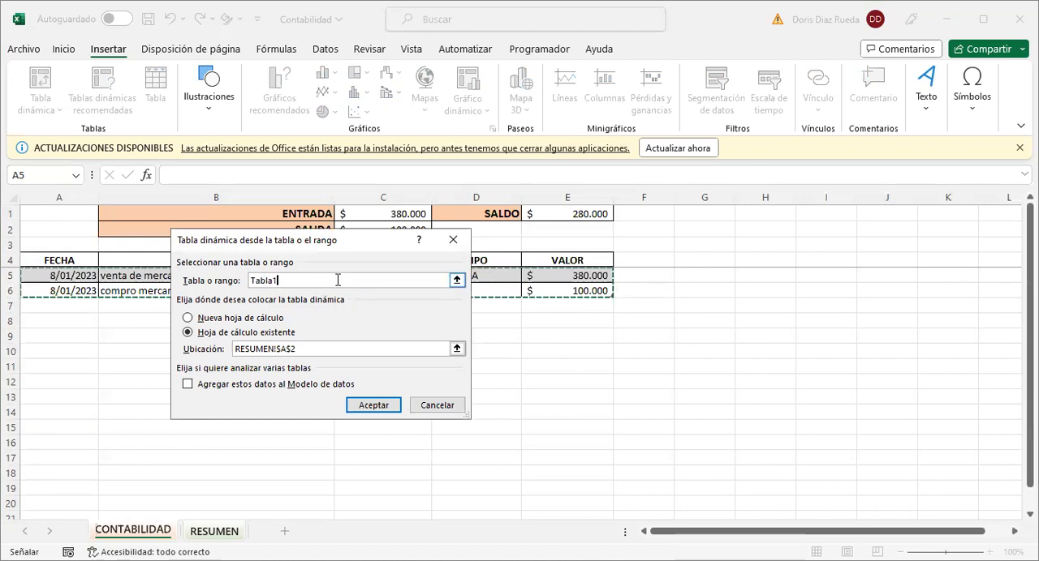
left_click(370, 412)
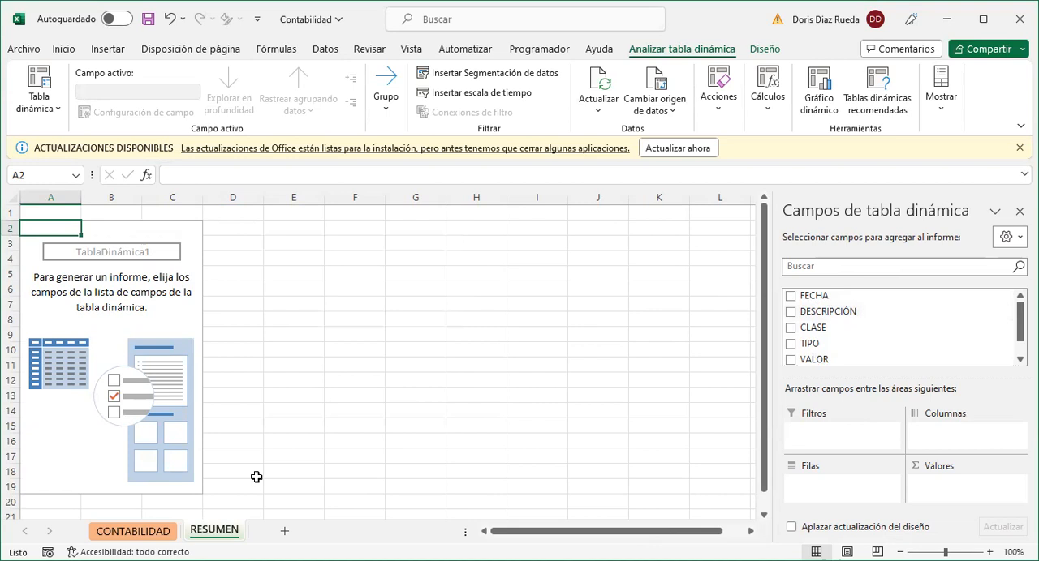
left_click(152, 534)
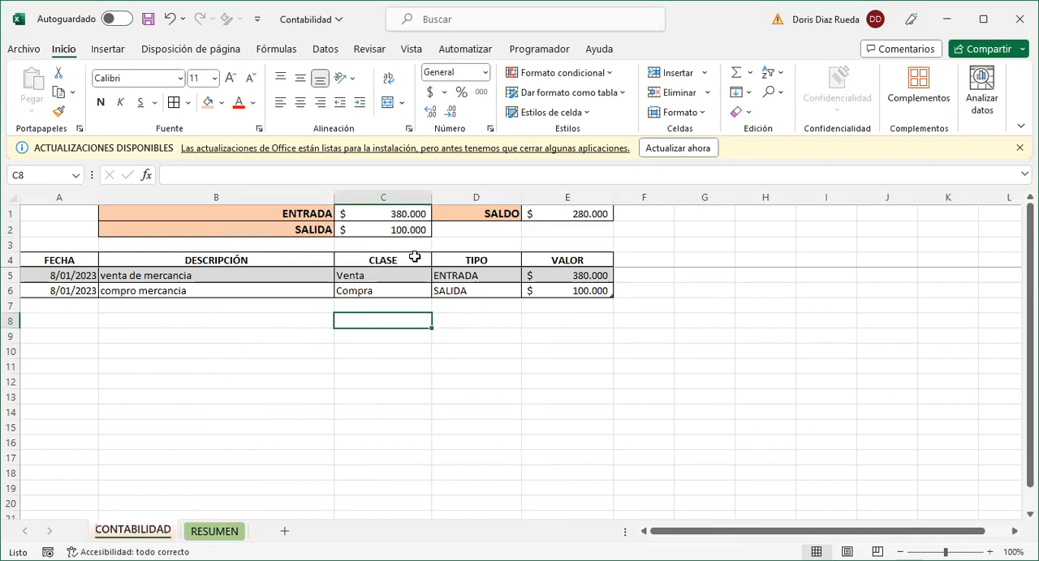
left_click(215, 532)
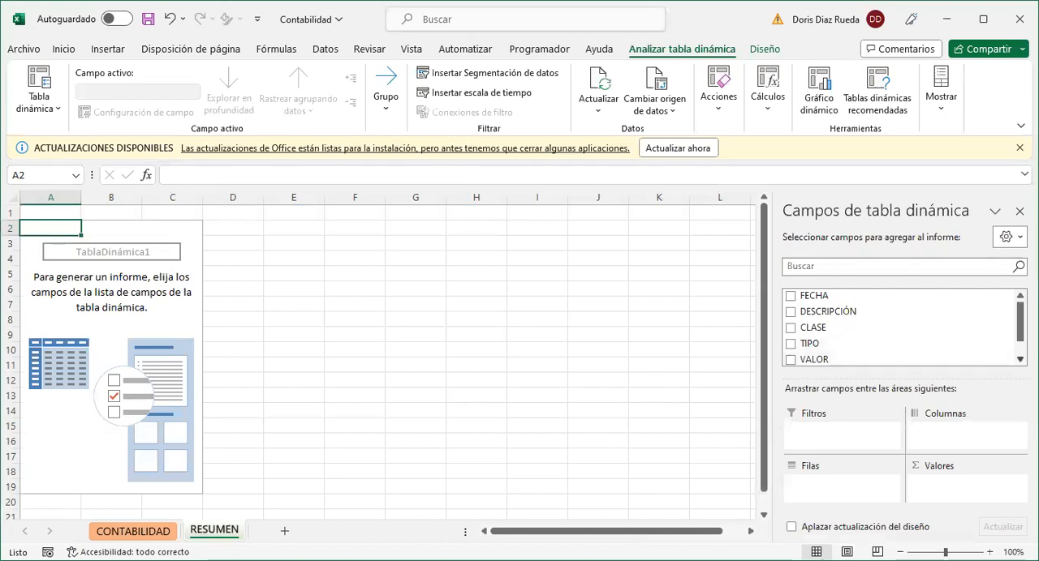
- Add the CLASE field to the rows area of the pivot table
scroll(934, 343, "down", 1)
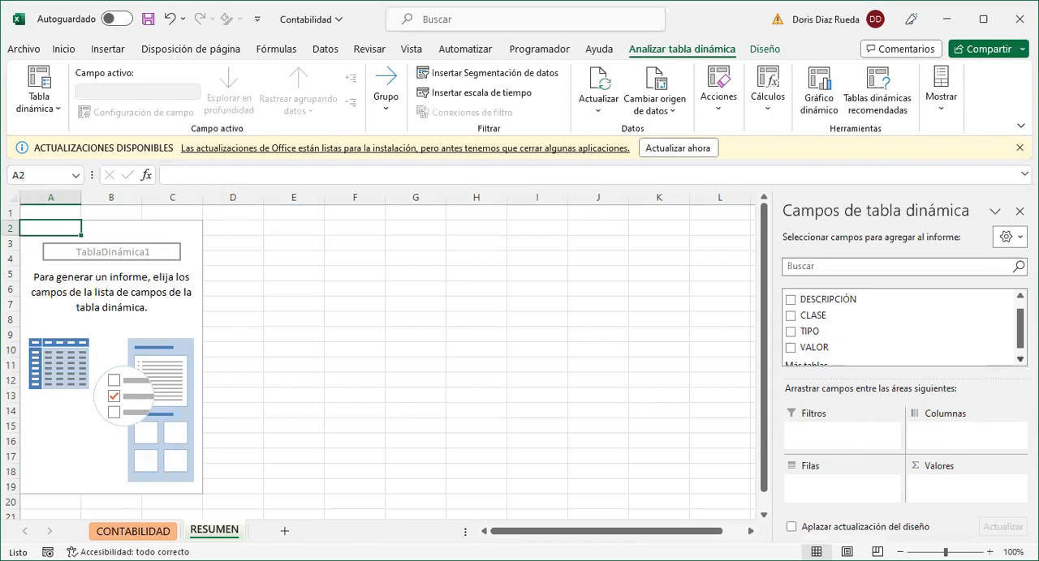
scroll(900, 327, "down", 1)
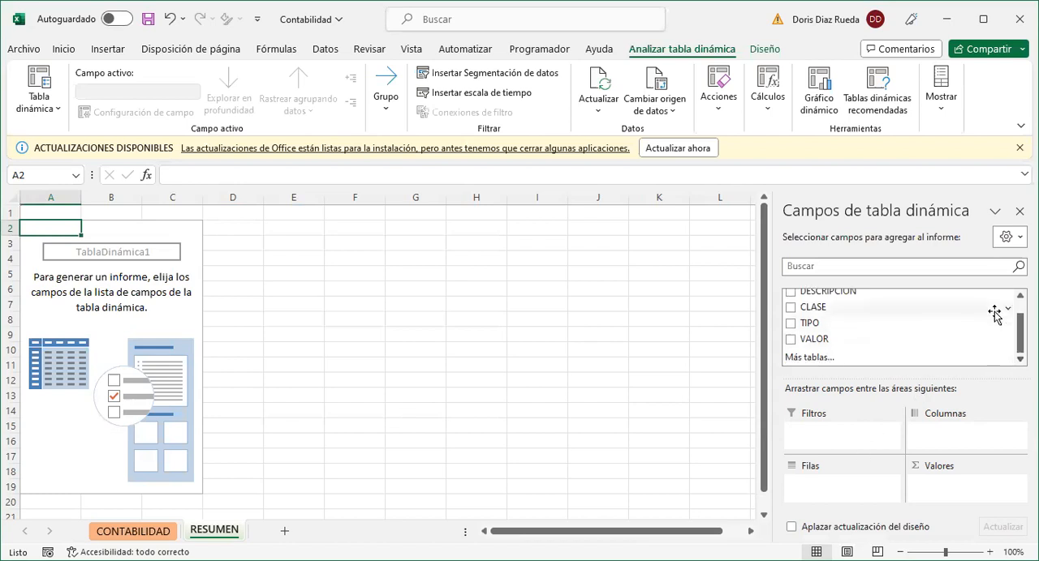
scroll(949, 297, "up", 1)
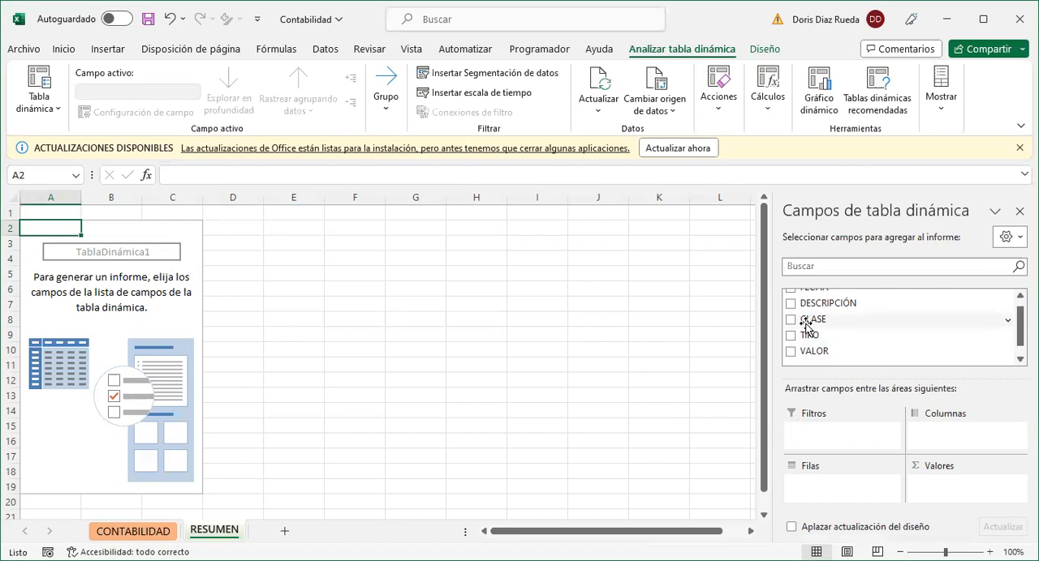
left_click_drag(808, 323, 822, 442)
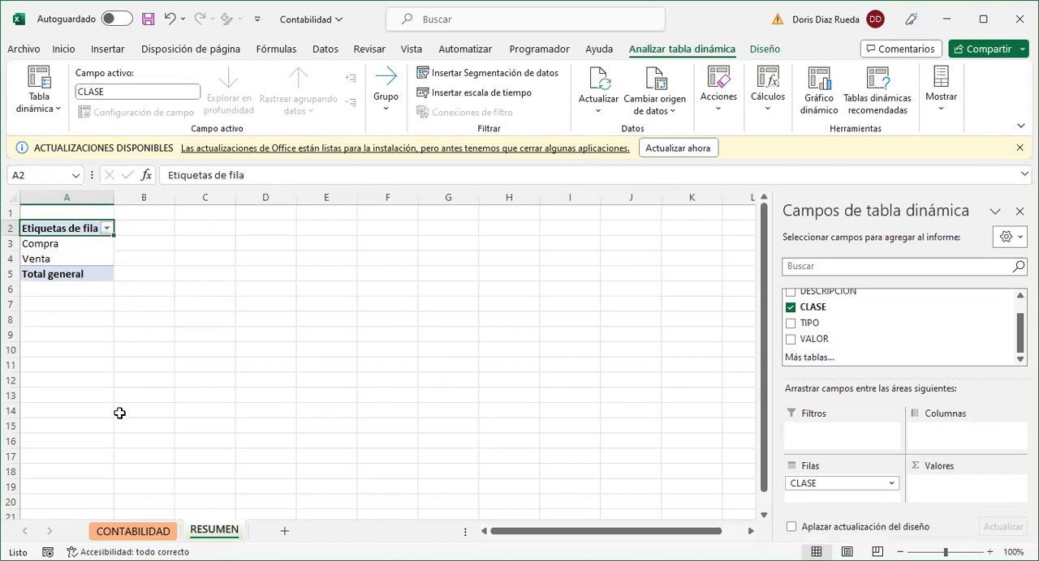
- Check the CONTABILIDAD table and add the VALOR field to the pivot table's values area as a sum
left_click(135, 534)
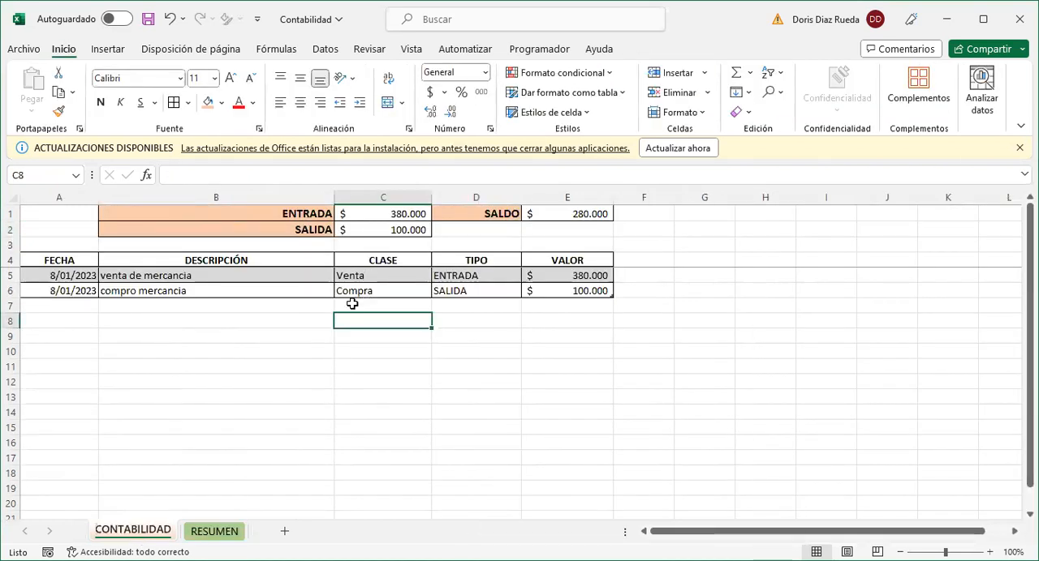
left_click(199, 533)
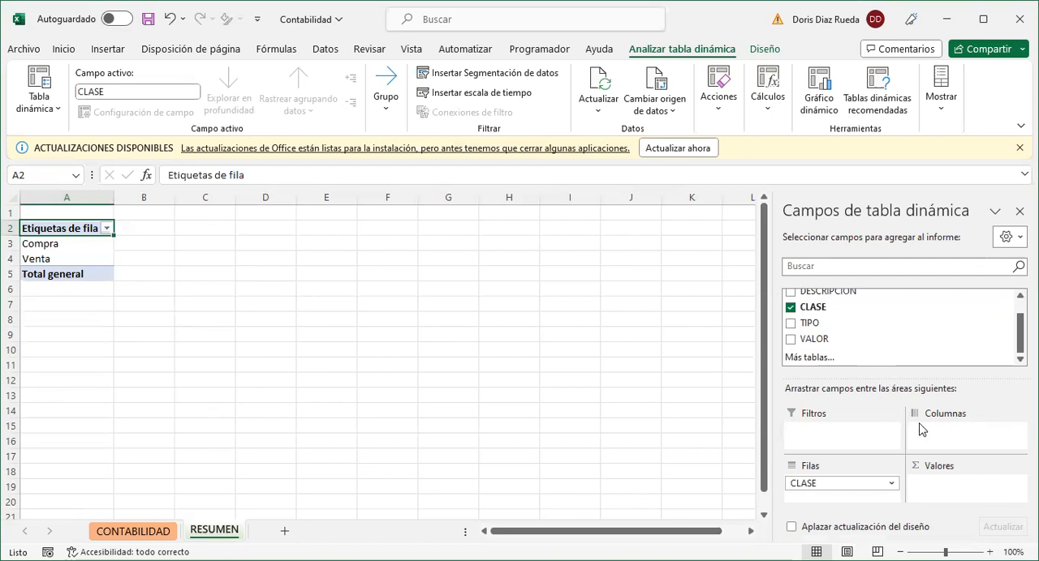
left_click_drag(822, 340, 939, 450)
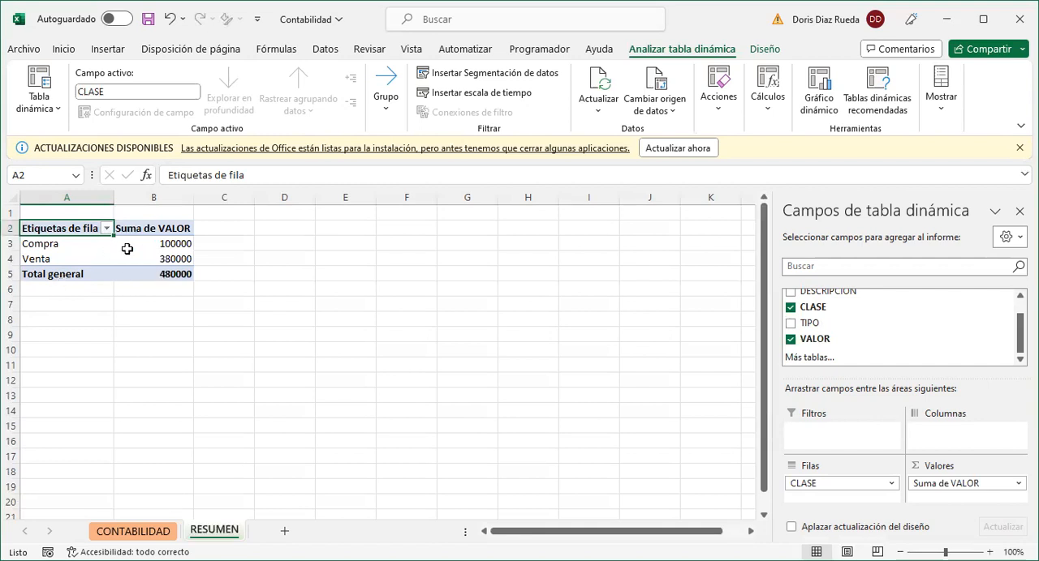
- Format the pivot table's Suma de VALOR amounts, including the total, as accounting currency without decimals
mouse_move(126, 265)
mouse_move(170, 244)
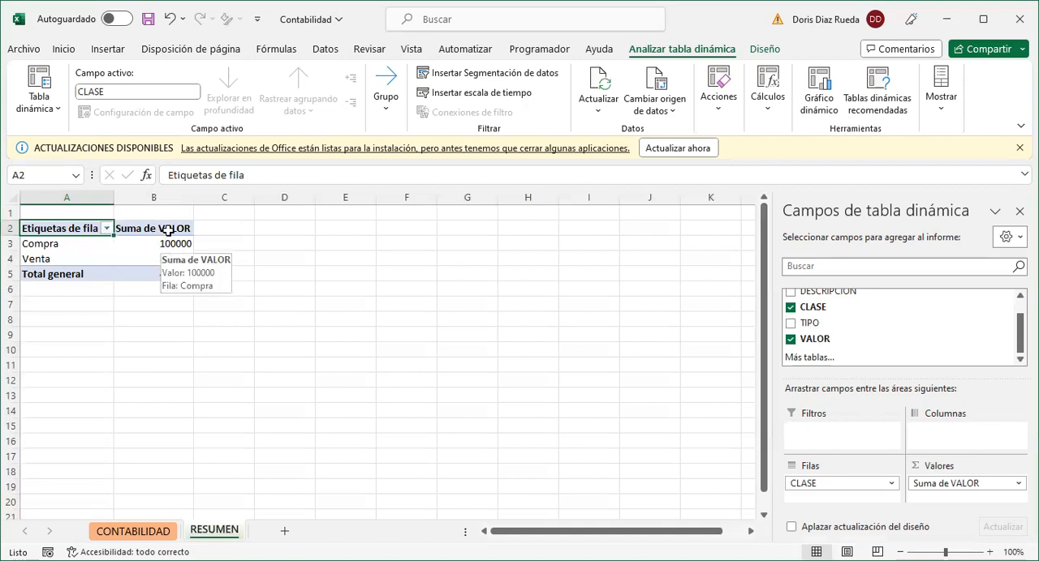
left_click_drag(169, 244, 171, 269)
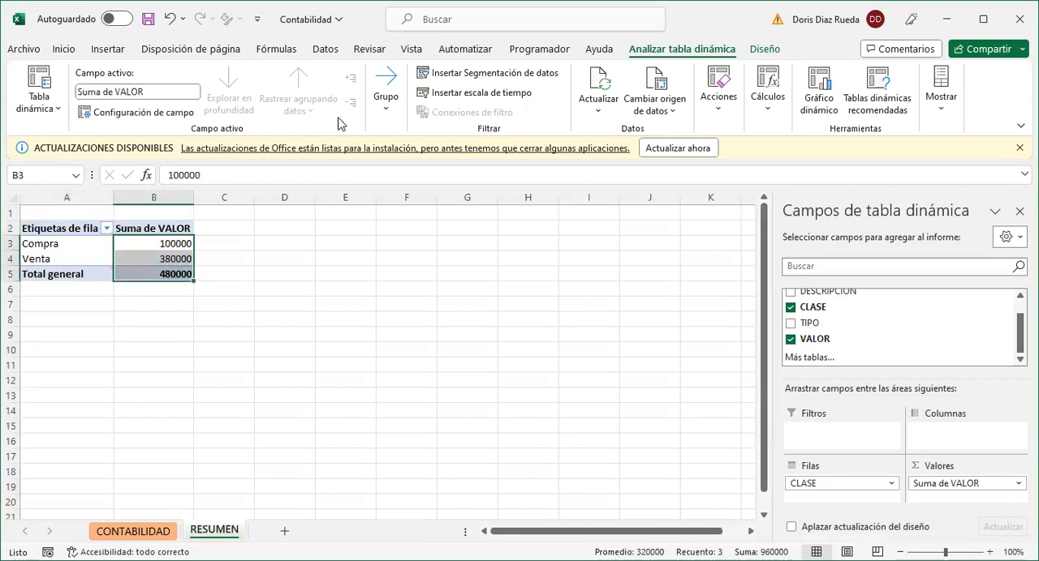
left_click(64, 50)
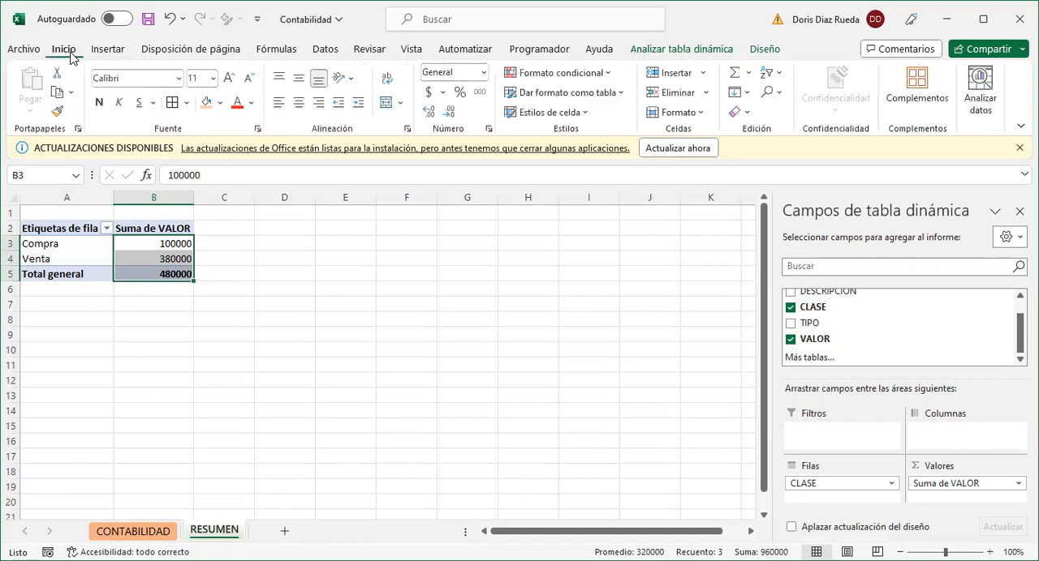
left_click(431, 94)
left_click(451, 112)
left_click(451, 111)
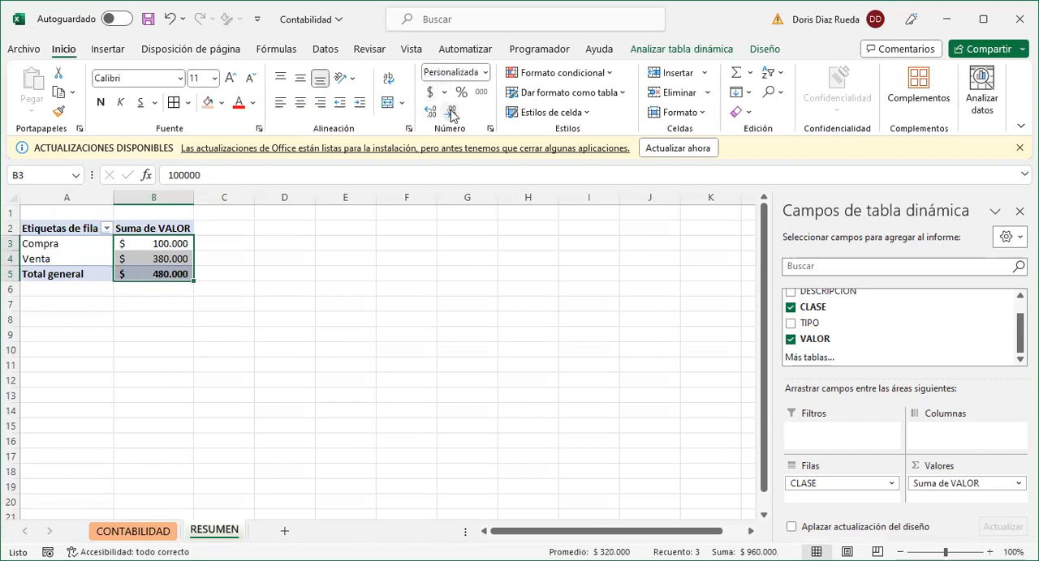
left_click(233, 345)
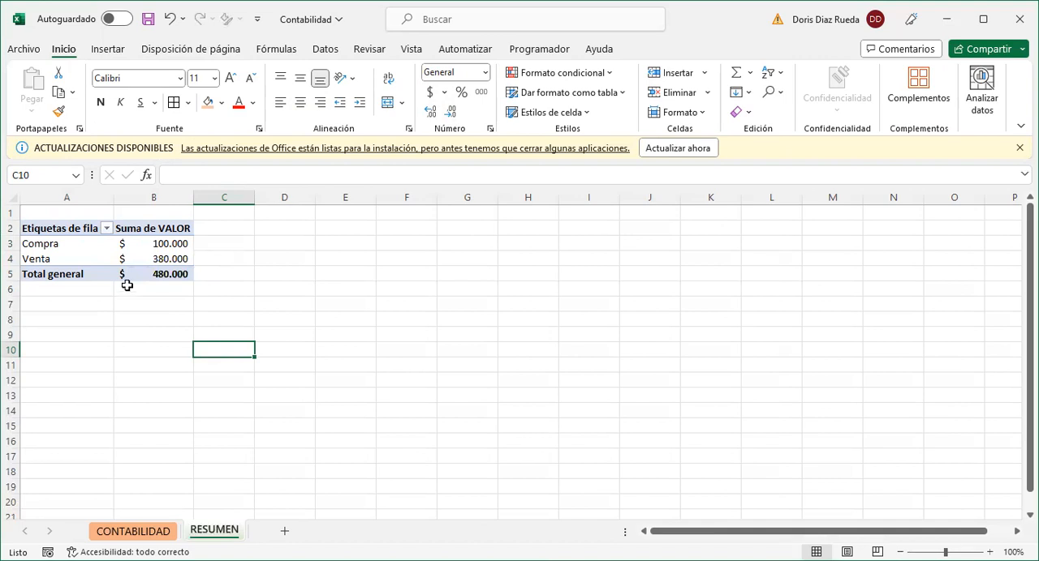
- Turn off the pivot table's grand totals for rows and columns
left_click(109, 256)
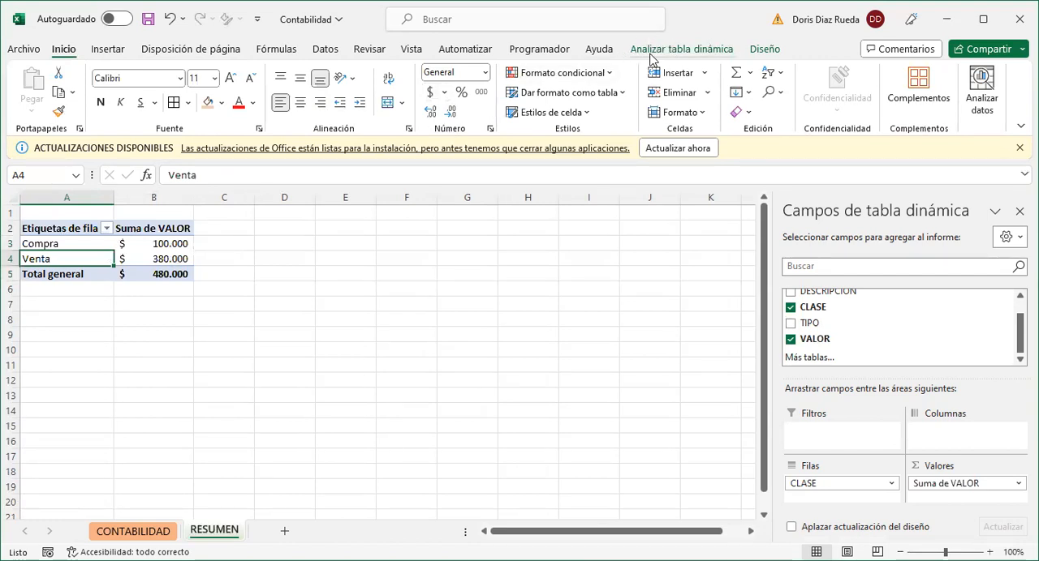
left_click(767, 50)
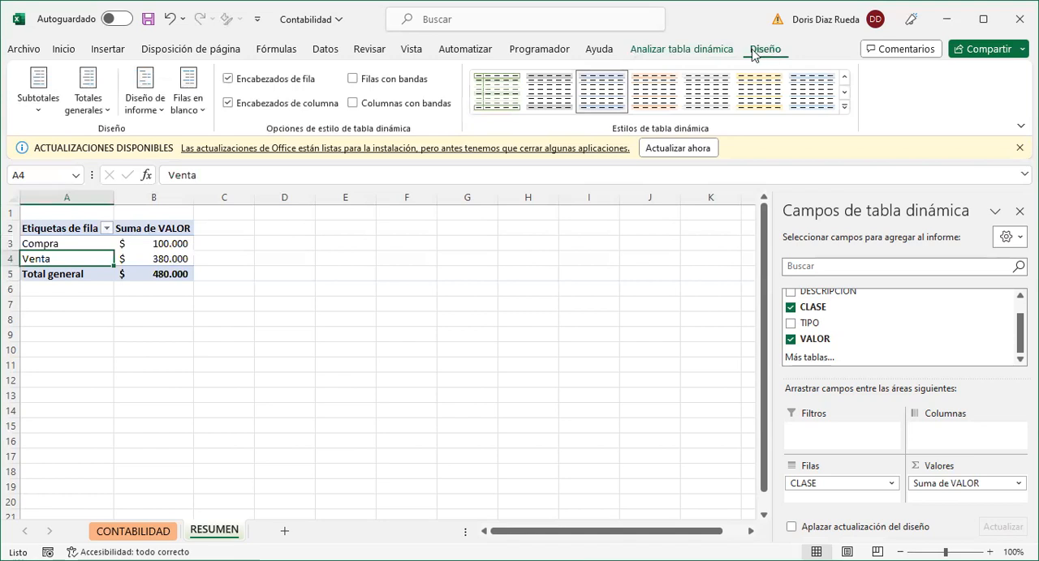
left_click(107, 112)
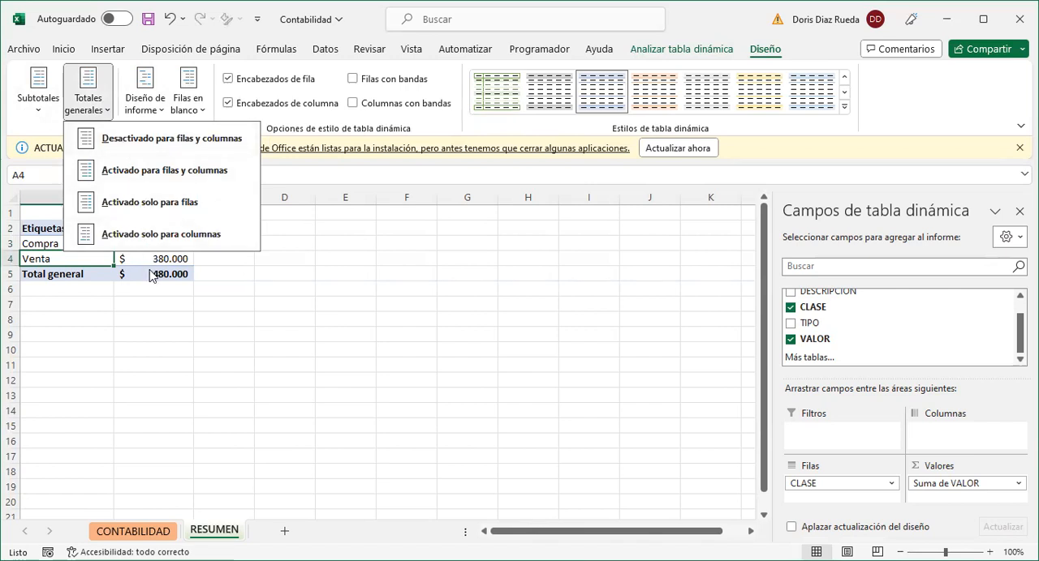
mouse_move(154, 279)
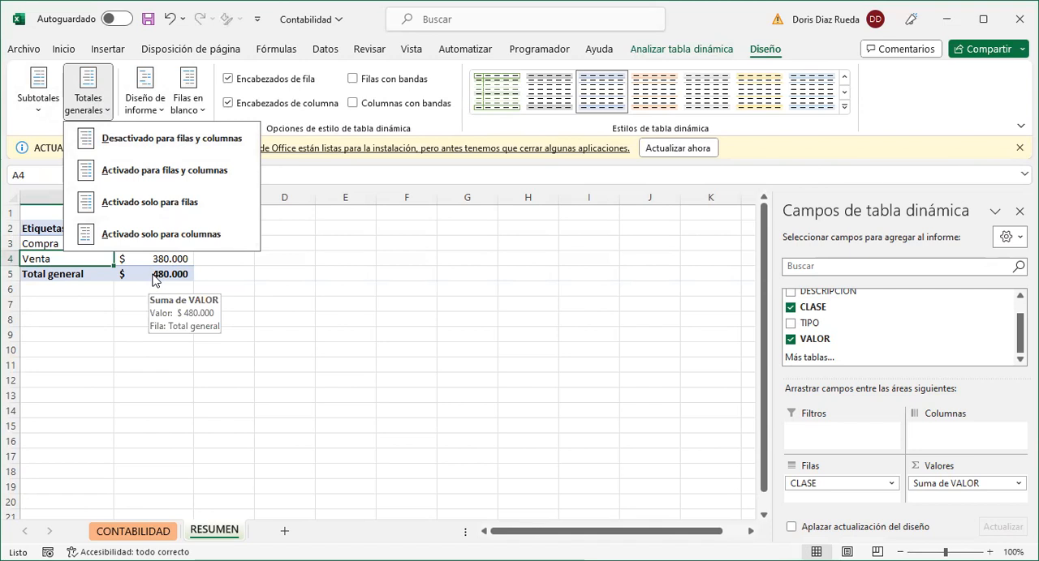
left_click(139, 146)
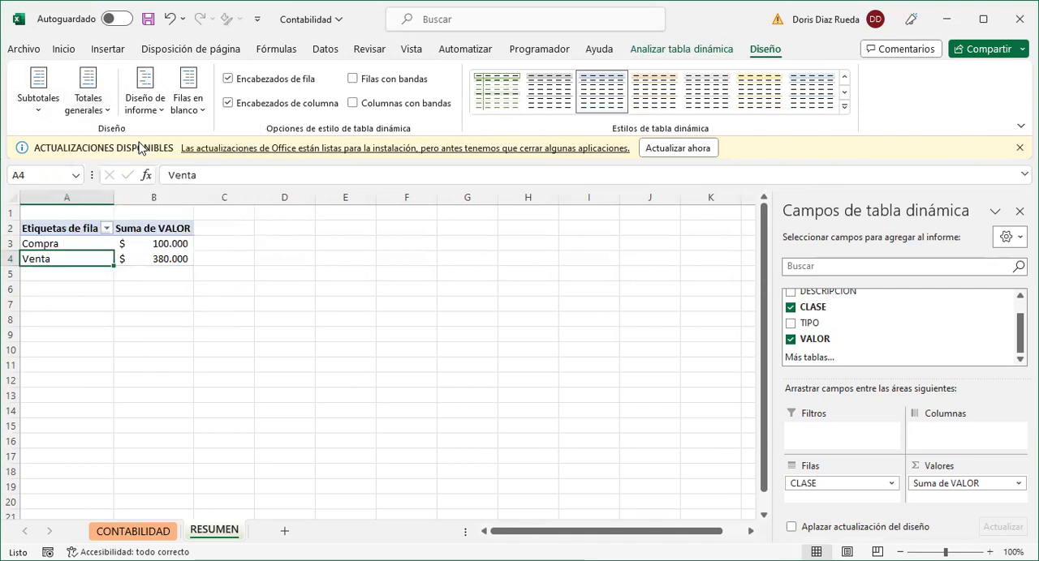
left_click(248, 280)
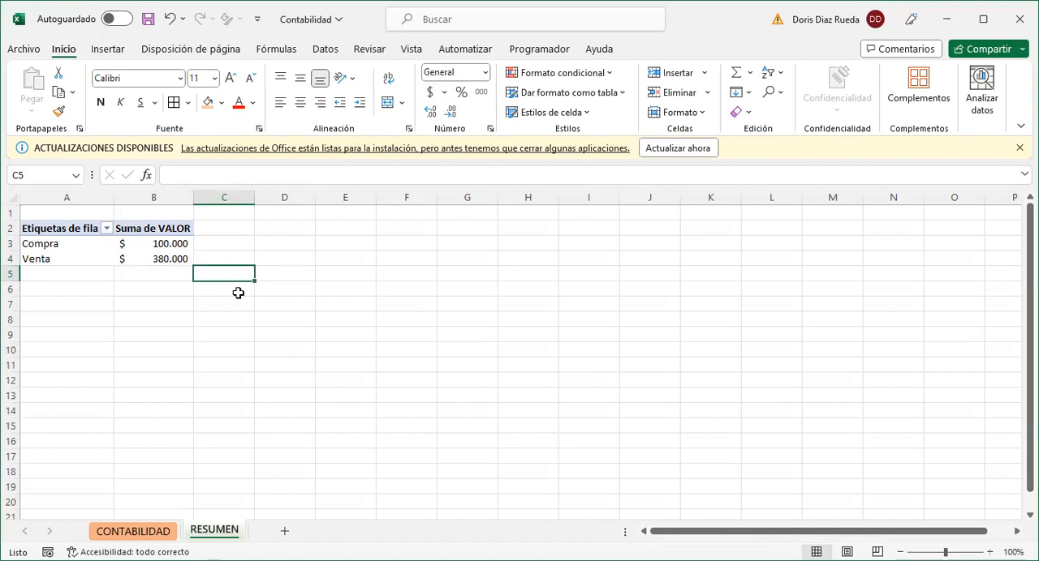
- Add the FECHA field as a pivot table report filter and keep it set to (Todas)
left_click(133, 258)
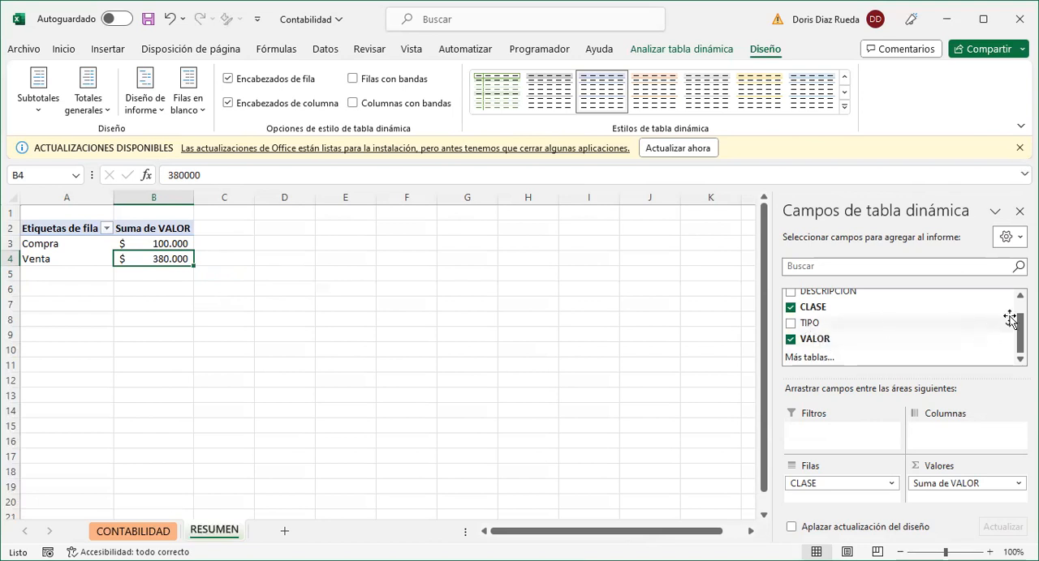
scroll(899, 328, "up", 1)
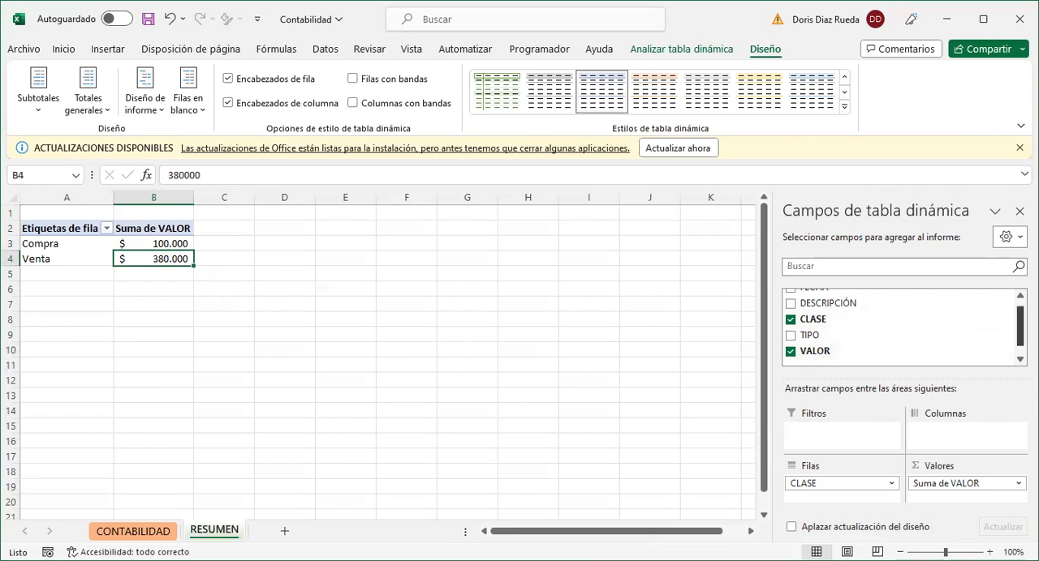
scroll(905, 327, "up", 1)
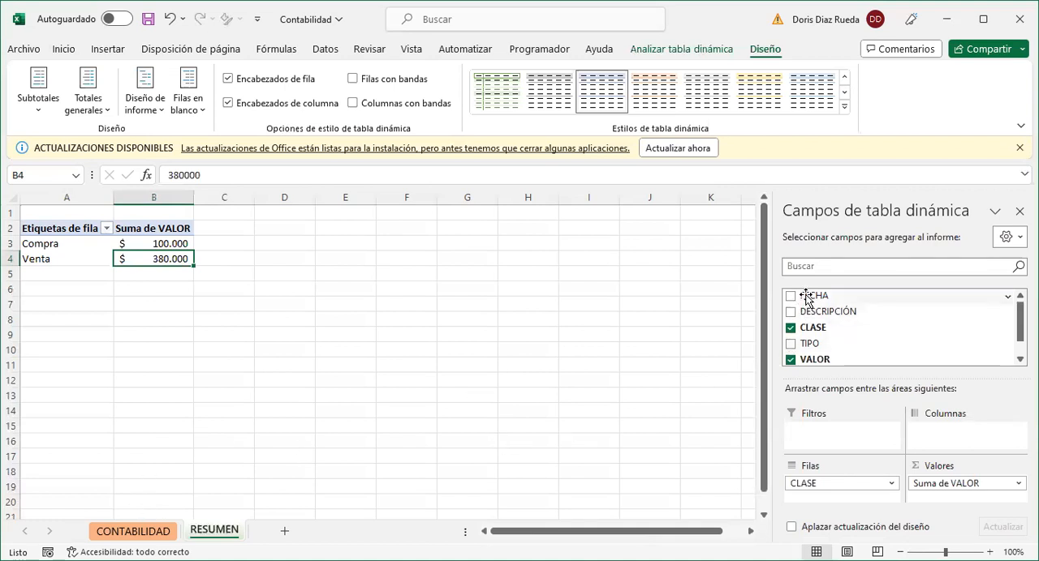
left_click_drag(806, 296, 818, 436)
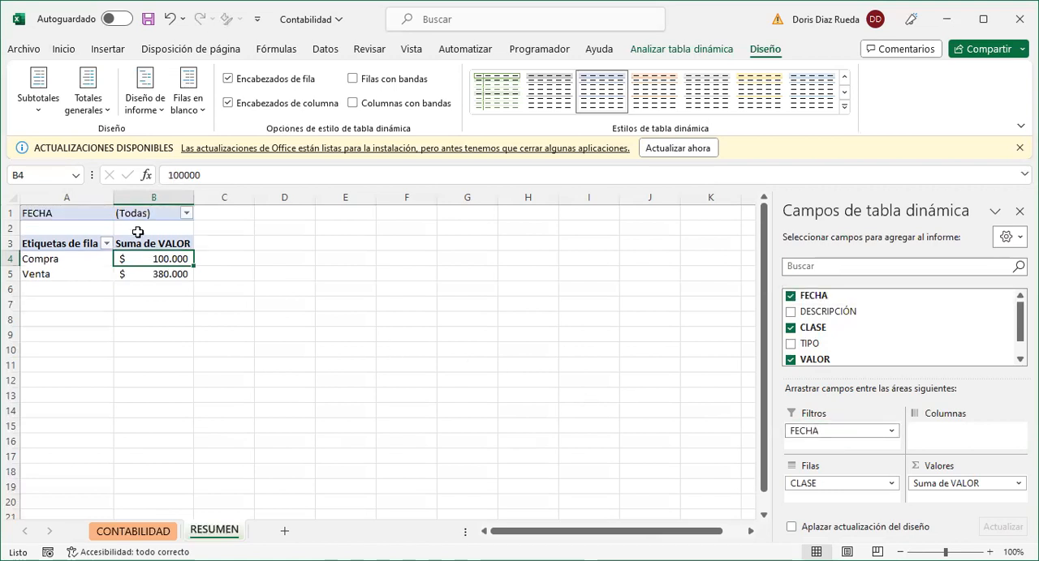
left_click(187, 213)
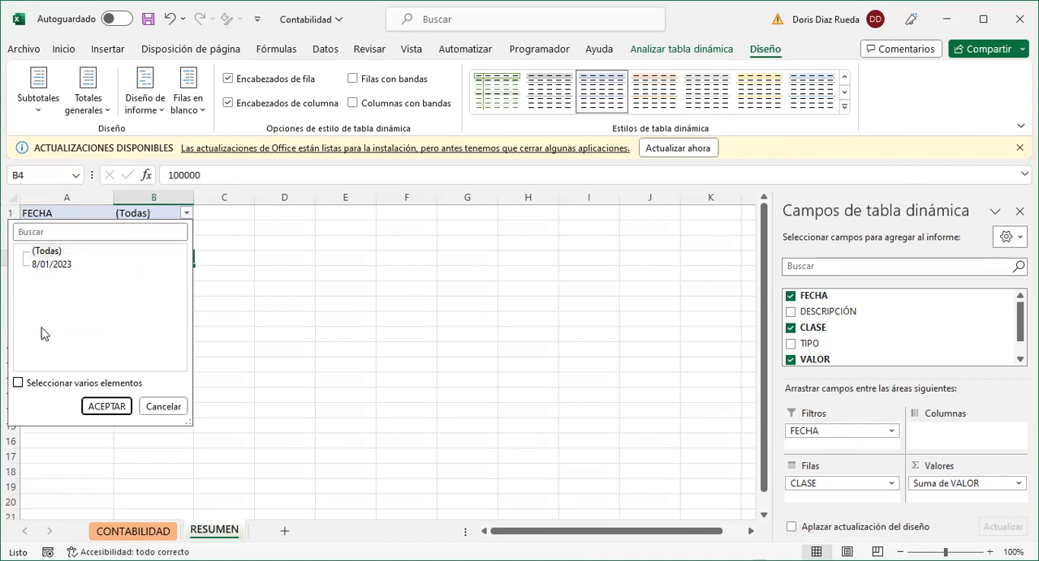
left_click(106, 406)
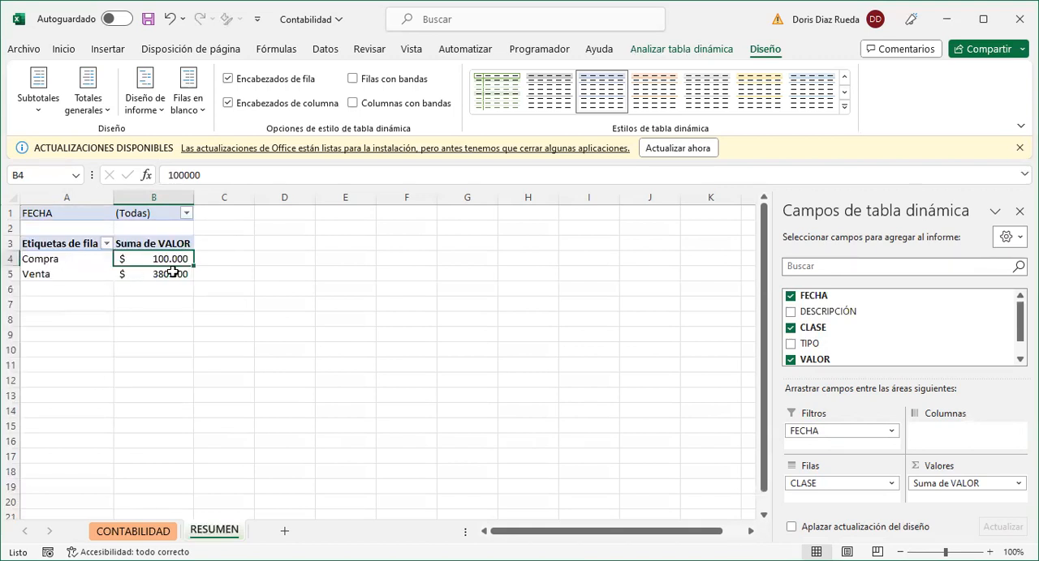
- Add row 7 to the CONTABILIDAD table with the date 9/01/2023 and the description "Pago de servicios"
mouse_move(172, 274)
left_click(147, 533)
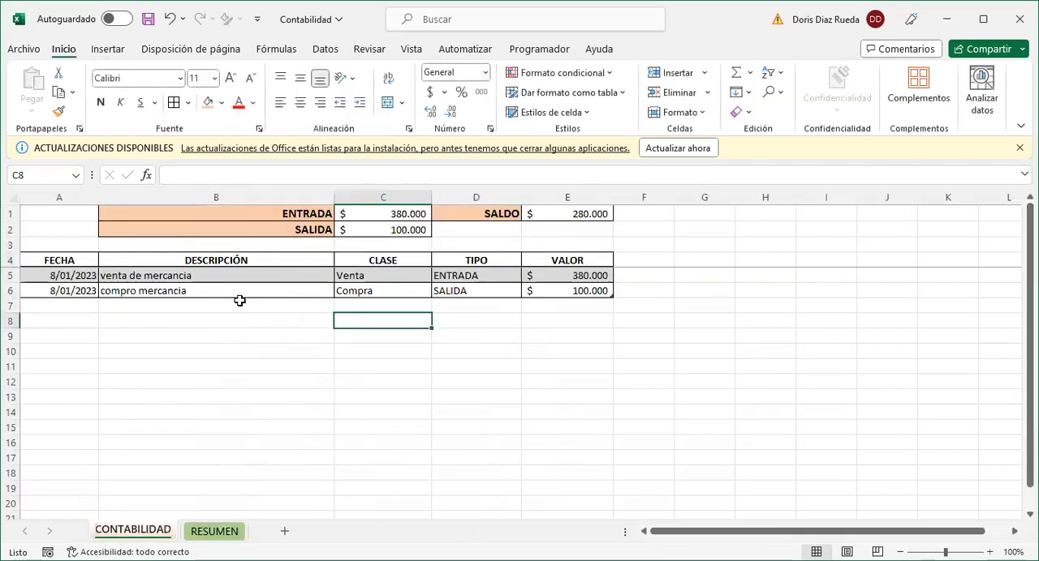
left_click(64, 303)
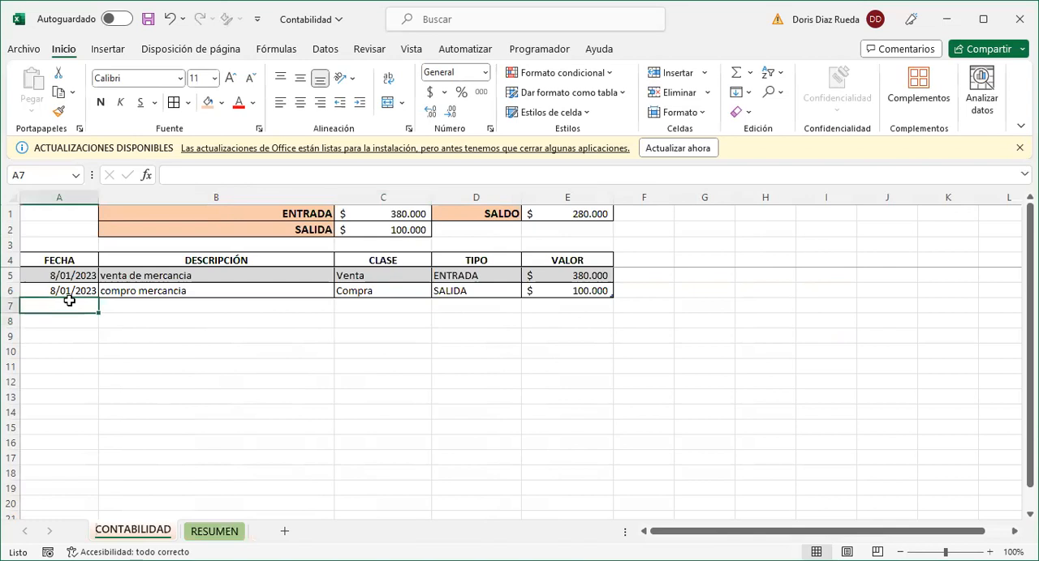
left_click(75, 288)
left_click_drag(94, 309, 93, 314)
left_click(156, 307)
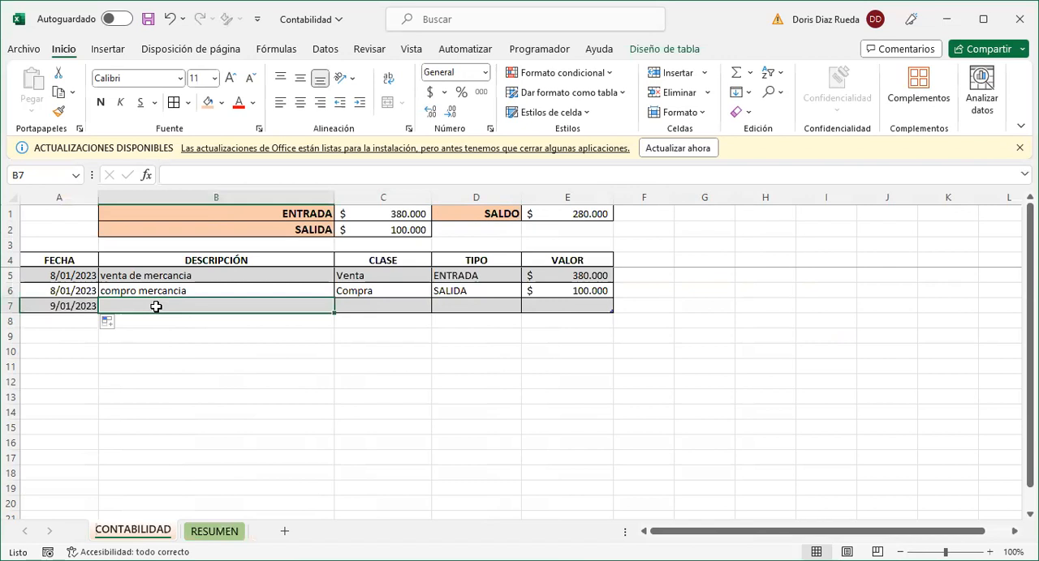
type("Pag")
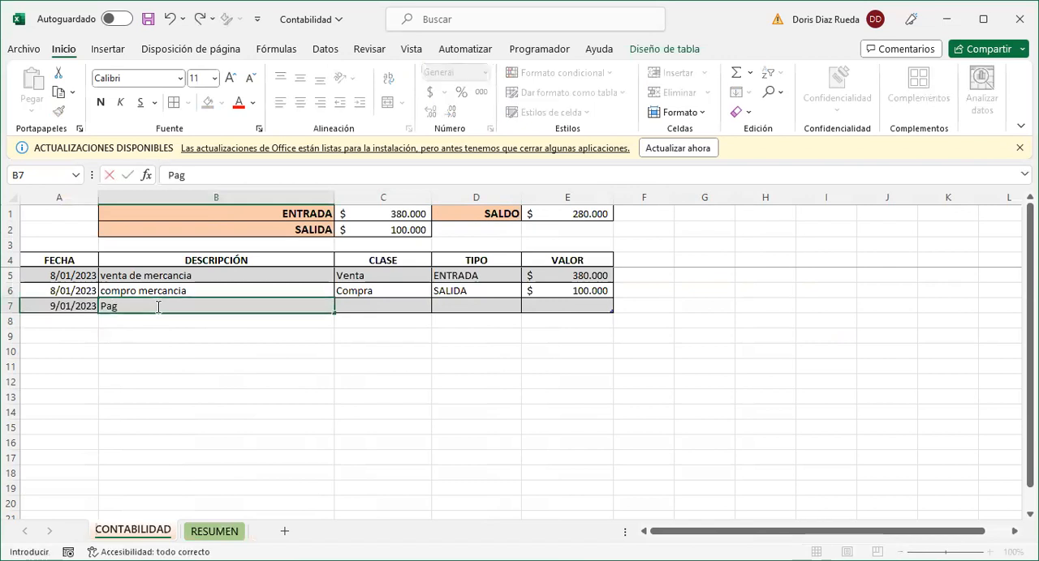
type("o de servicios")
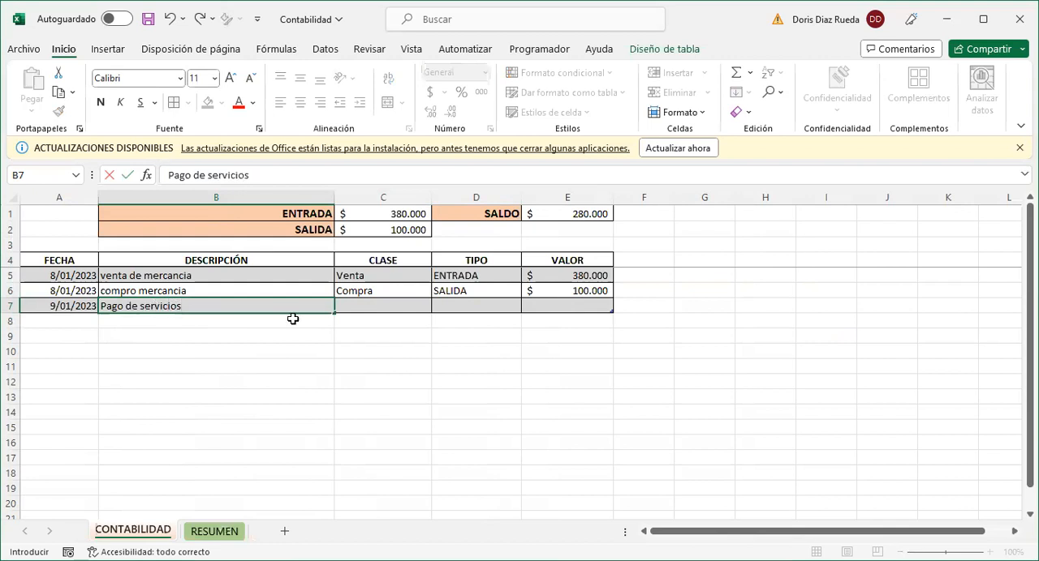
left_click(384, 307)
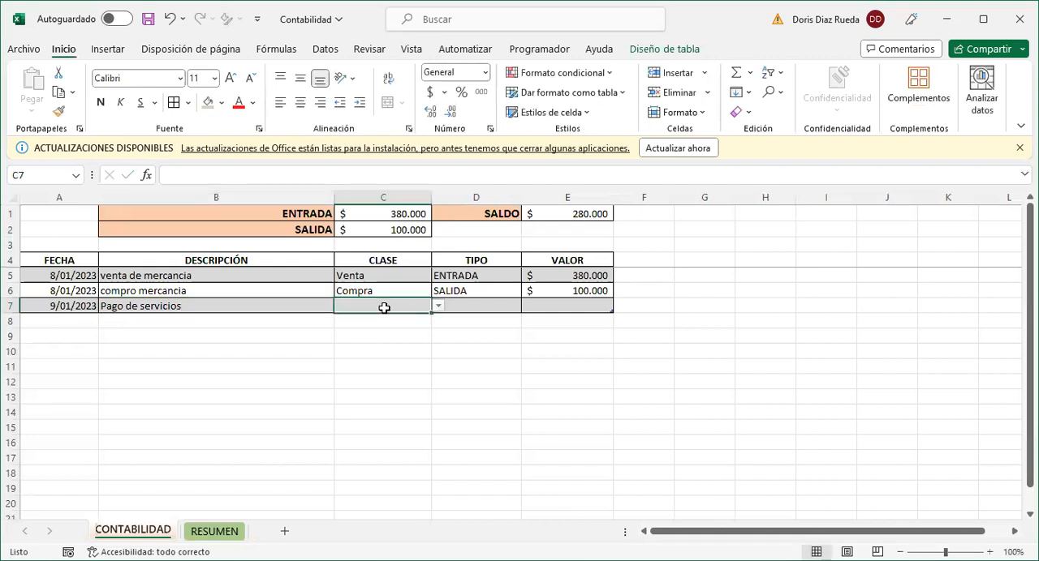
- Complete row 7 of the CONTABILIDAD table with the class Gasto, the type SALIDA and a VALOR of 40000
left_click(437, 306)
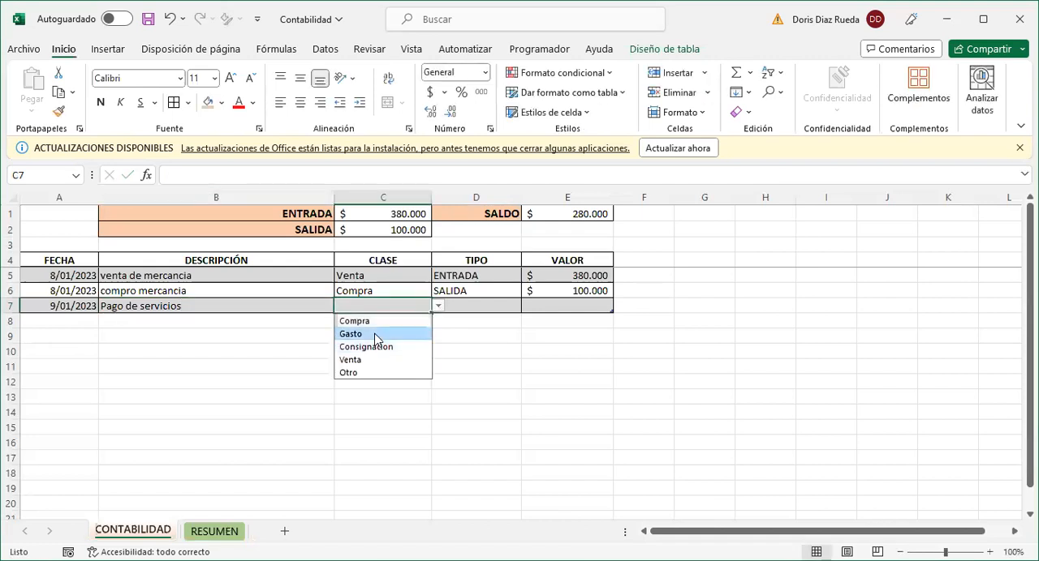
left_click(376, 335)
left_click(476, 305)
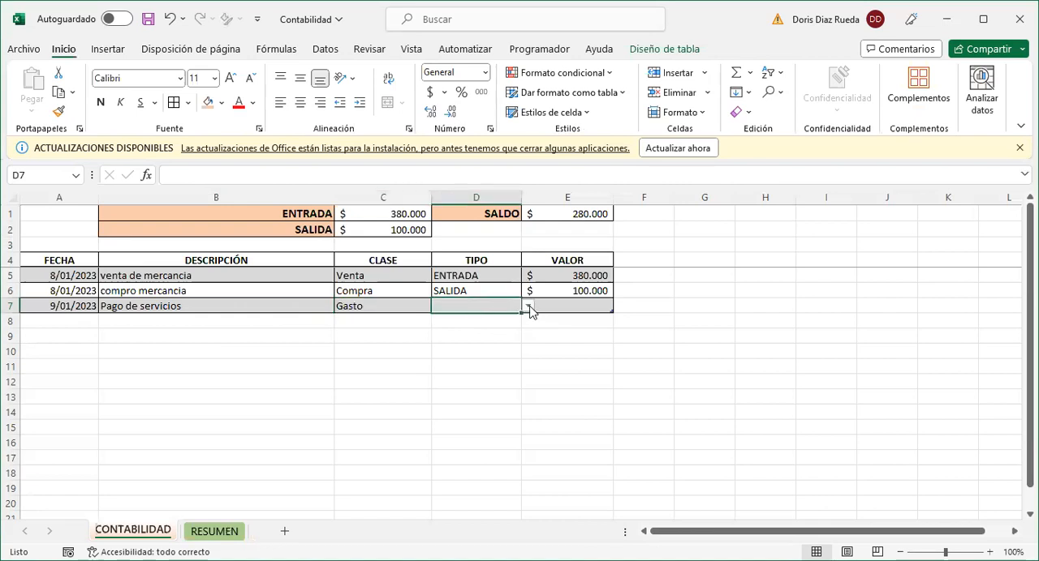
left_click(528, 308)
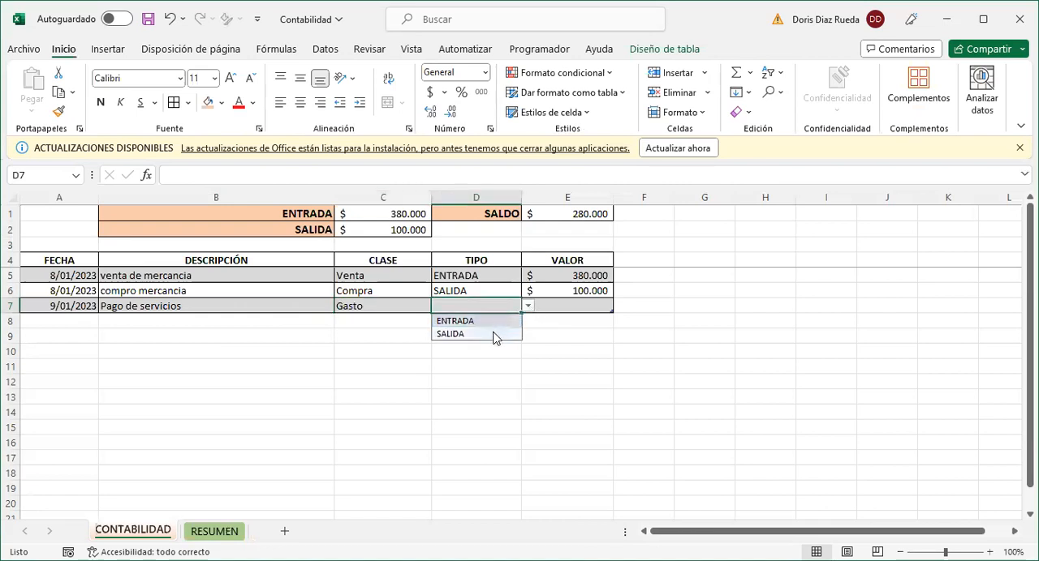
left_click(500, 333)
left_click(555, 305)
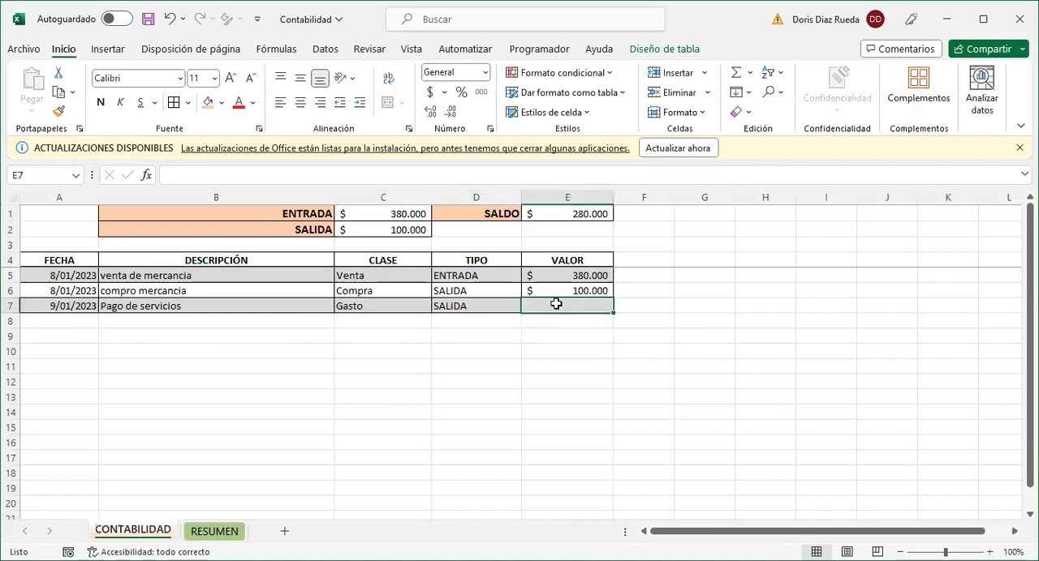
type("40000")
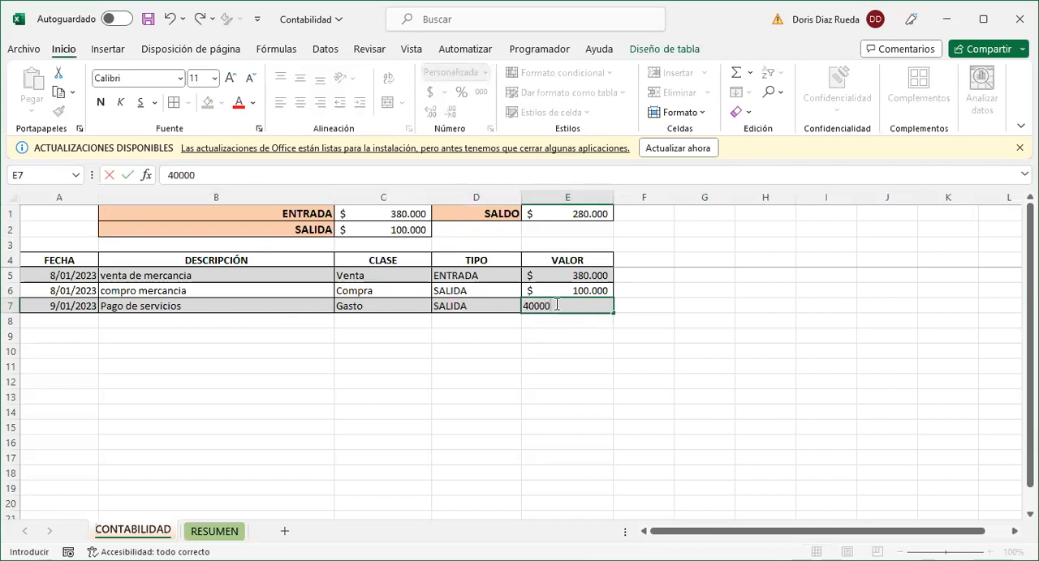
key("Return")
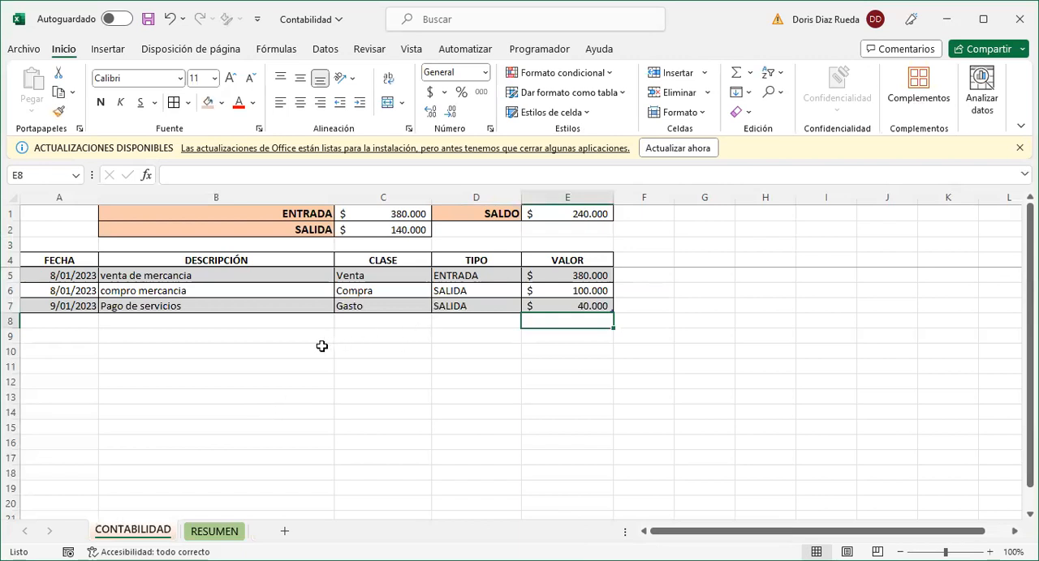
- Refresh the pivot table on the RESUMEN sheet to include the new Gasto record
left_click(215, 531)
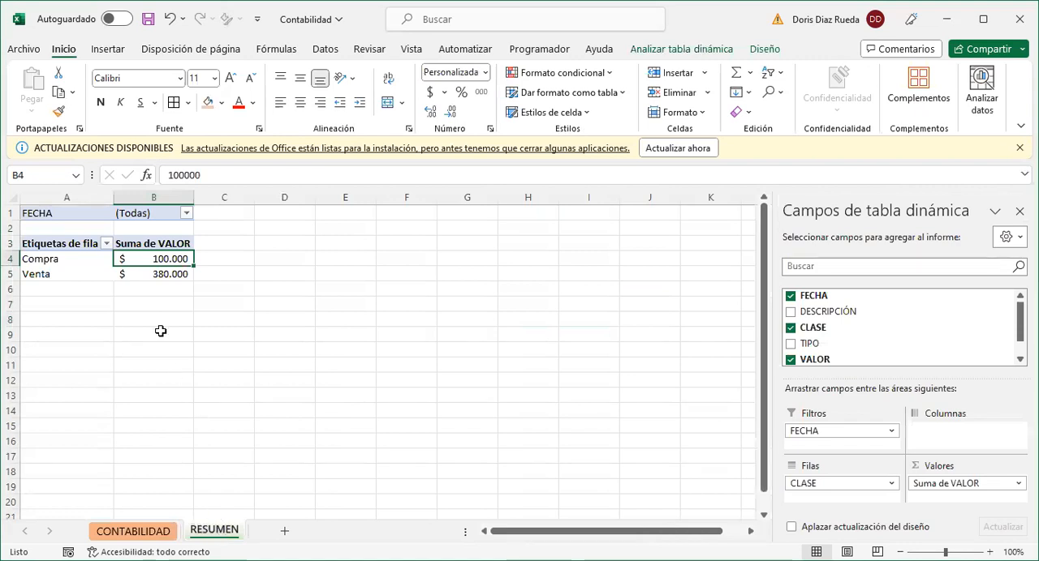
left_click(84, 259)
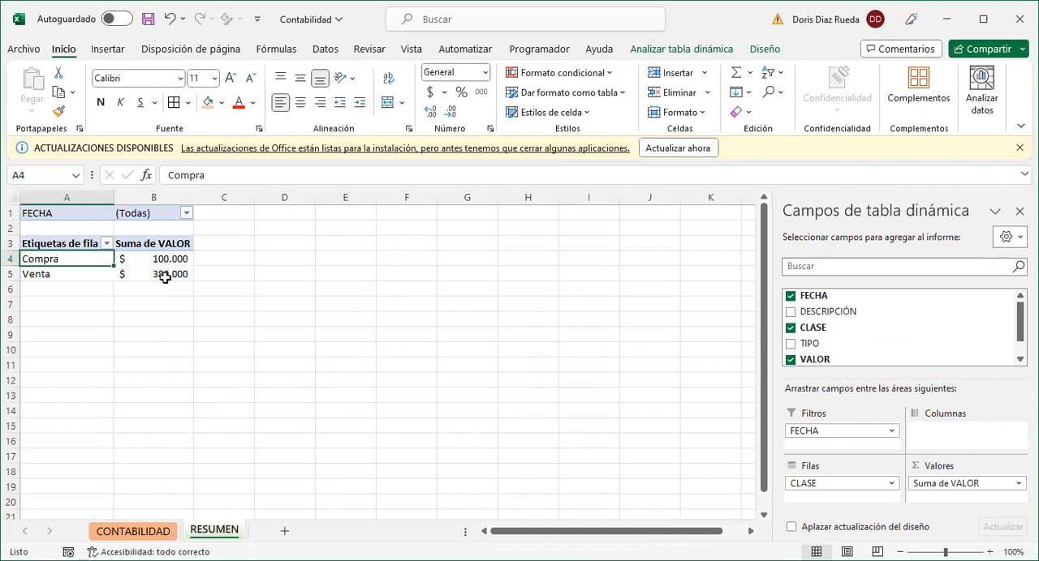
mouse_move(165, 277)
left_click(252, 283)
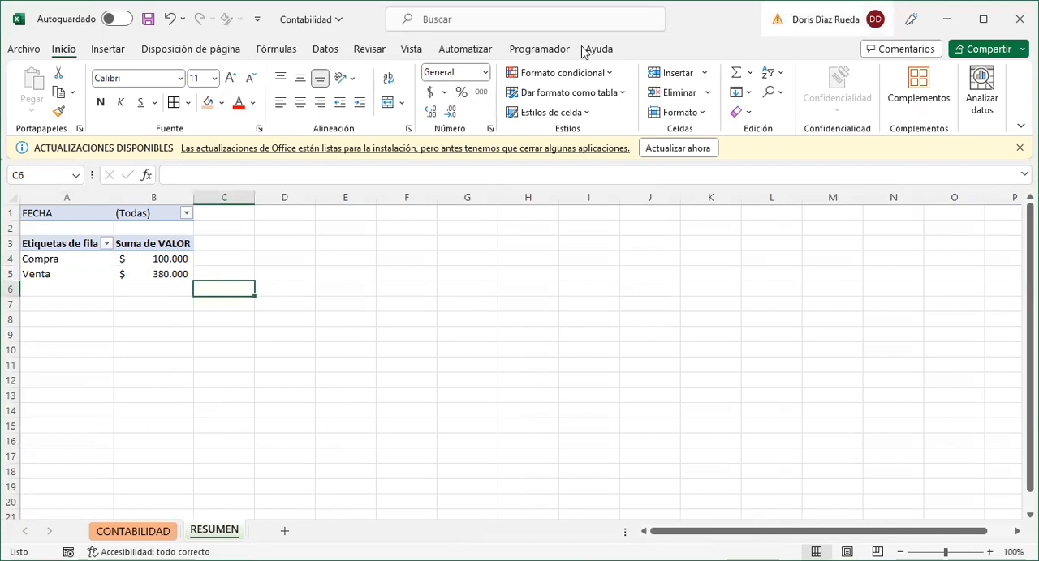
left_click(83, 270)
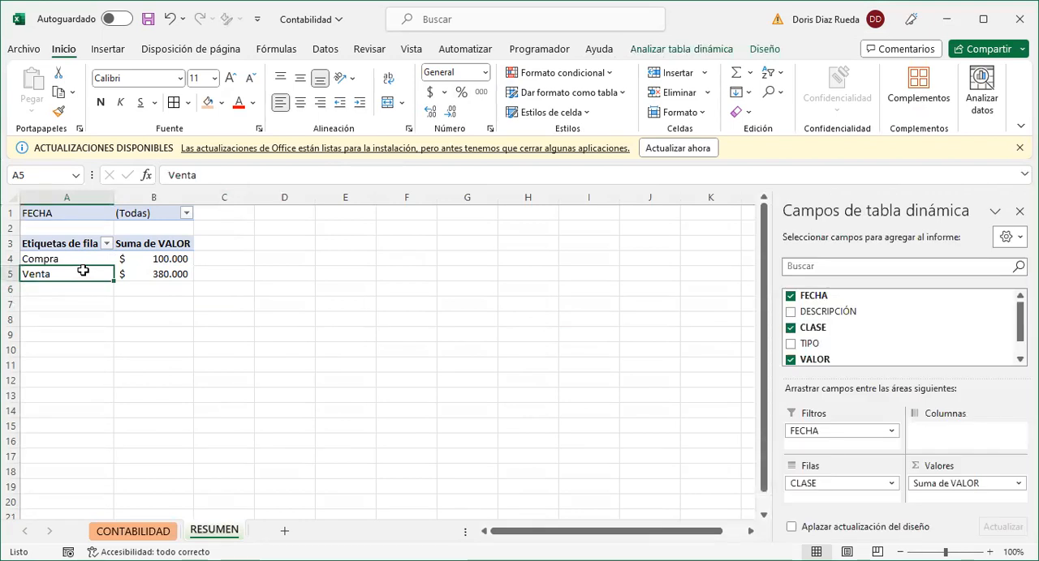
right_click(84, 273)
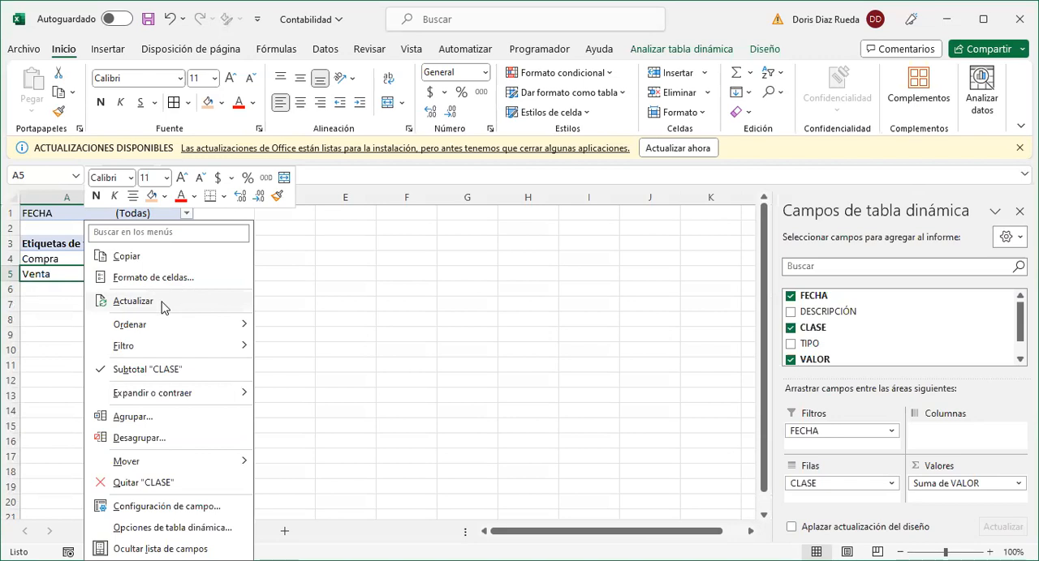
left_click(162, 301)
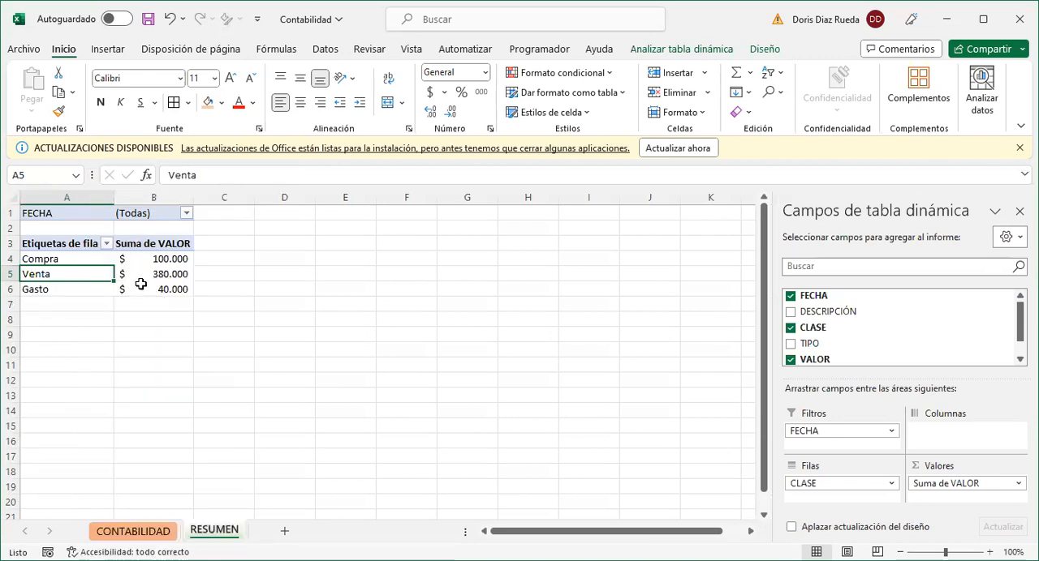
left_click(84, 322)
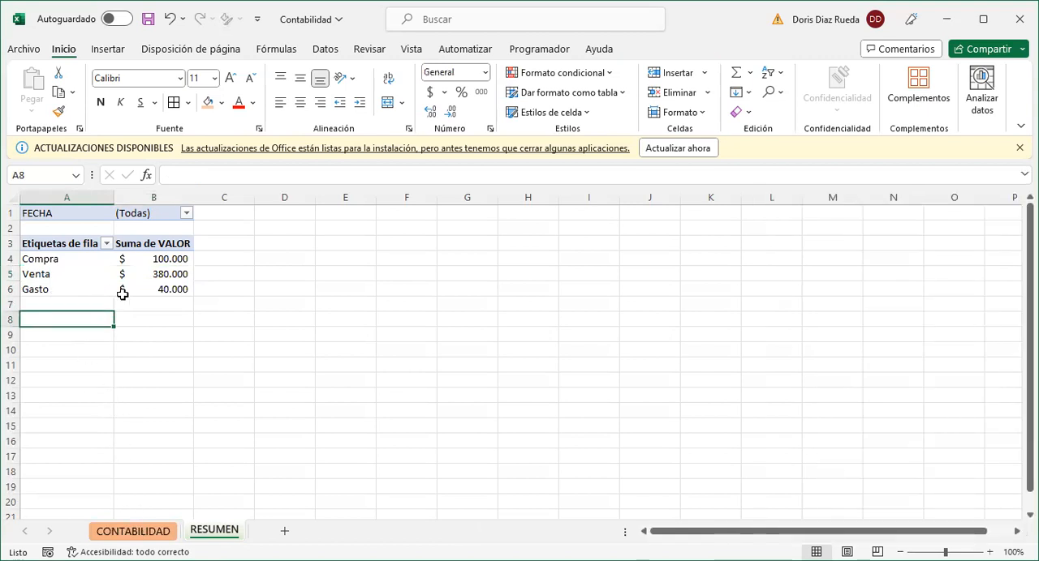
mouse_move(123, 294)
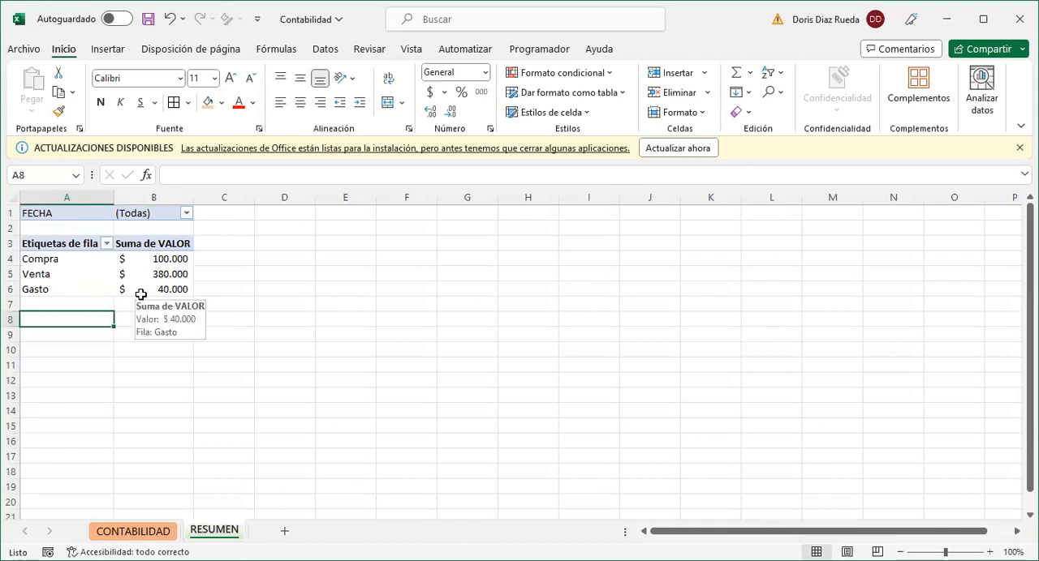
- Show the source records behind the Gasto amount in the RESUMEN pivot table on a separate detail sheet
left_click(135, 533)
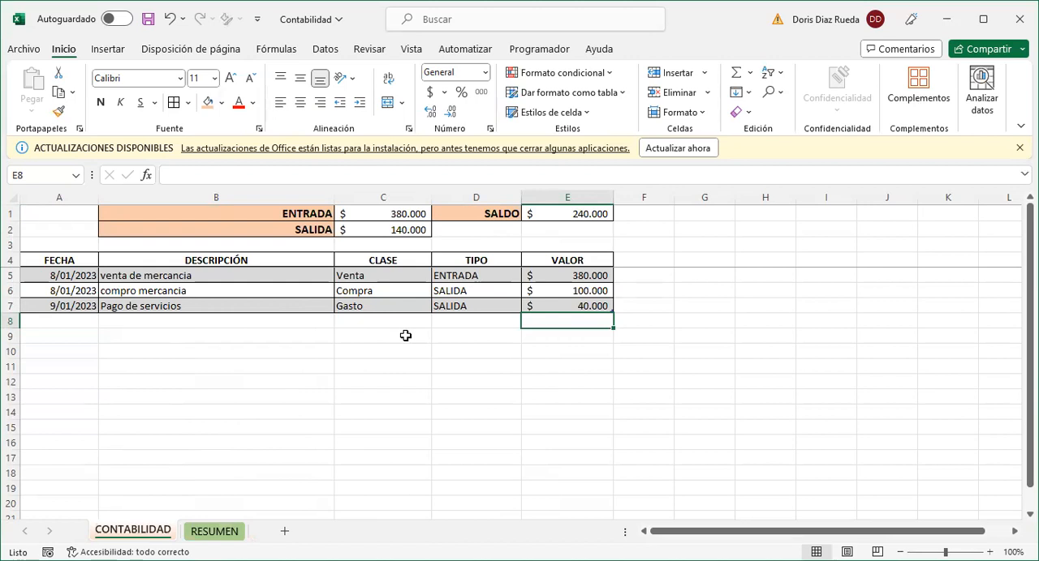
left_click(216, 532)
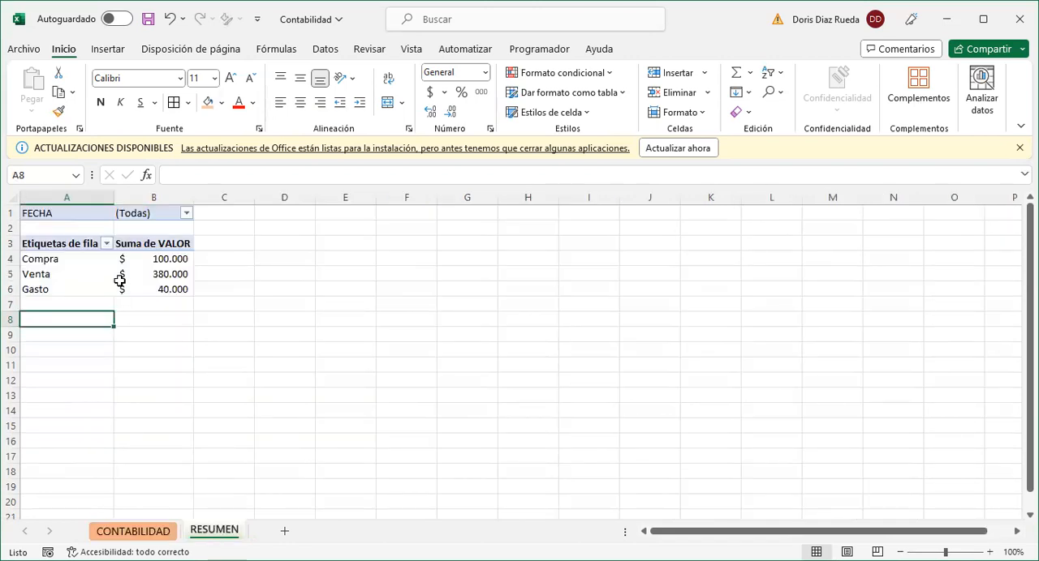
left_click(78, 273)
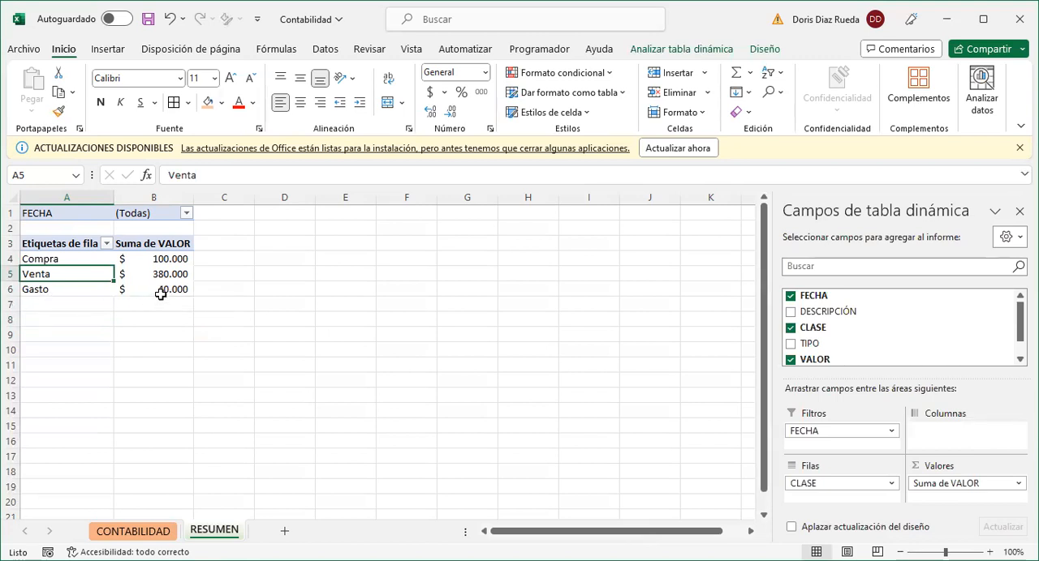
mouse_move(163, 291)
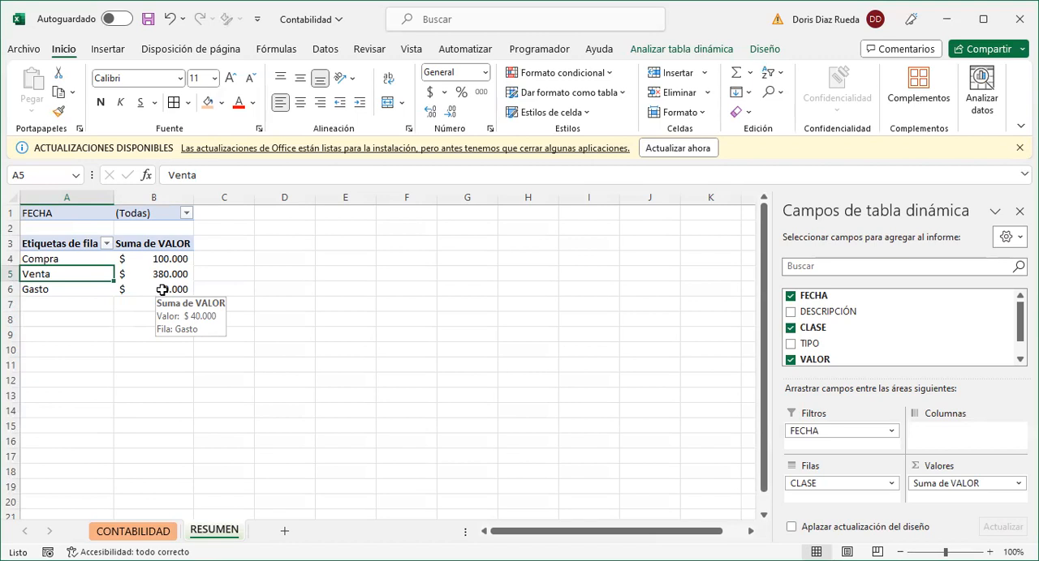
double_click(162, 290)
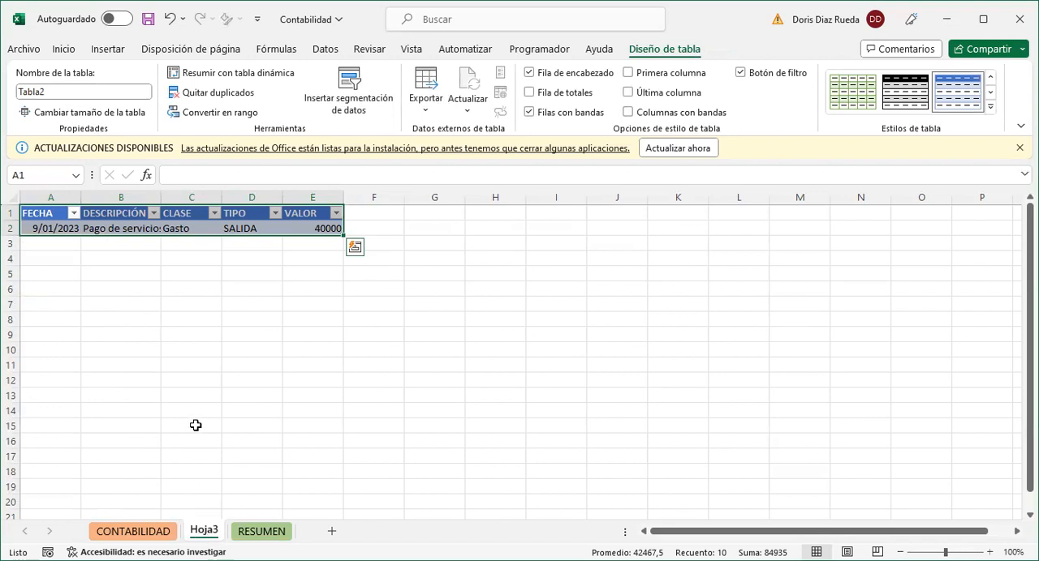
- Widen the DESCRIPCIÓN, CLASE and TIPO columns of the detail sheet and compare its record with the CONTABILIDAD table
left_click_drag(161, 198, 227, 198)
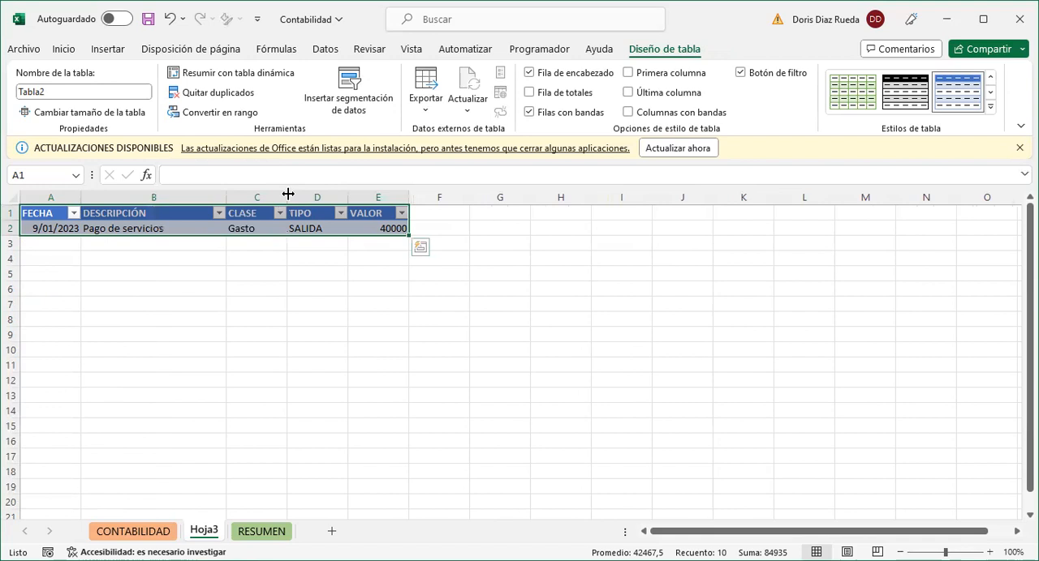
left_click_drag(295, 197, 382, 200)
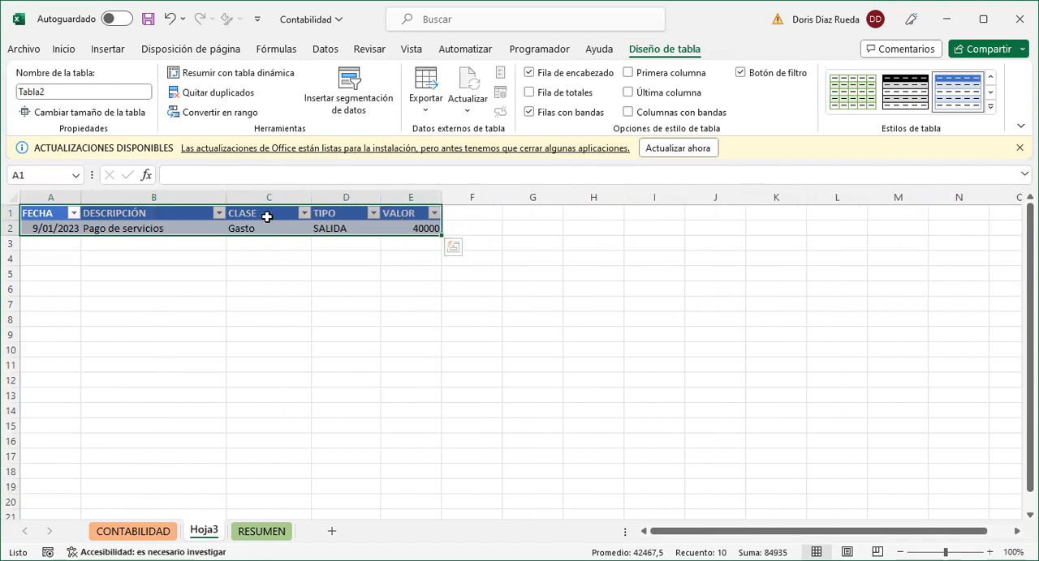
left_click(134, 533)
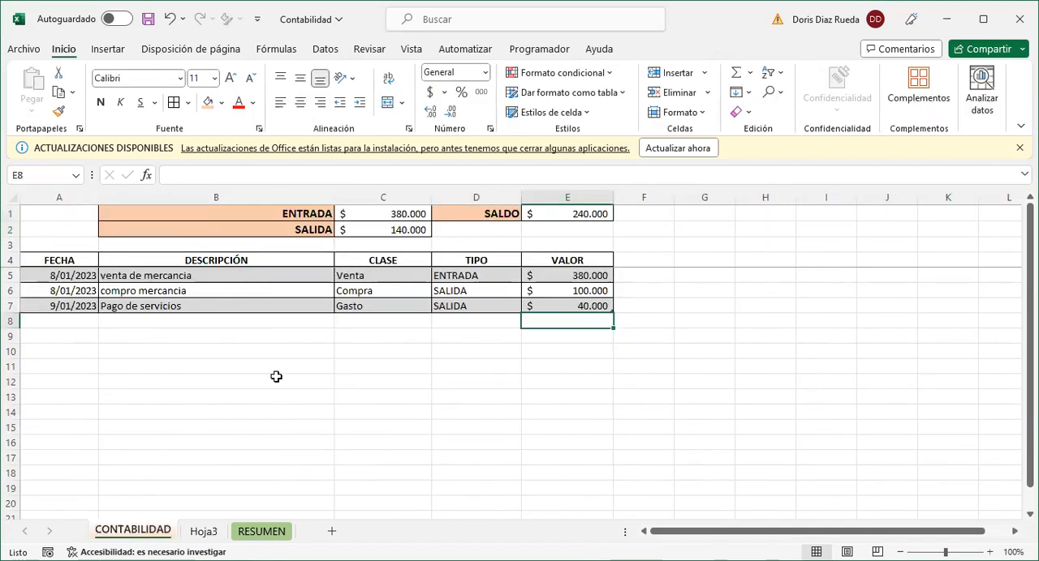
left_click(204, 533)
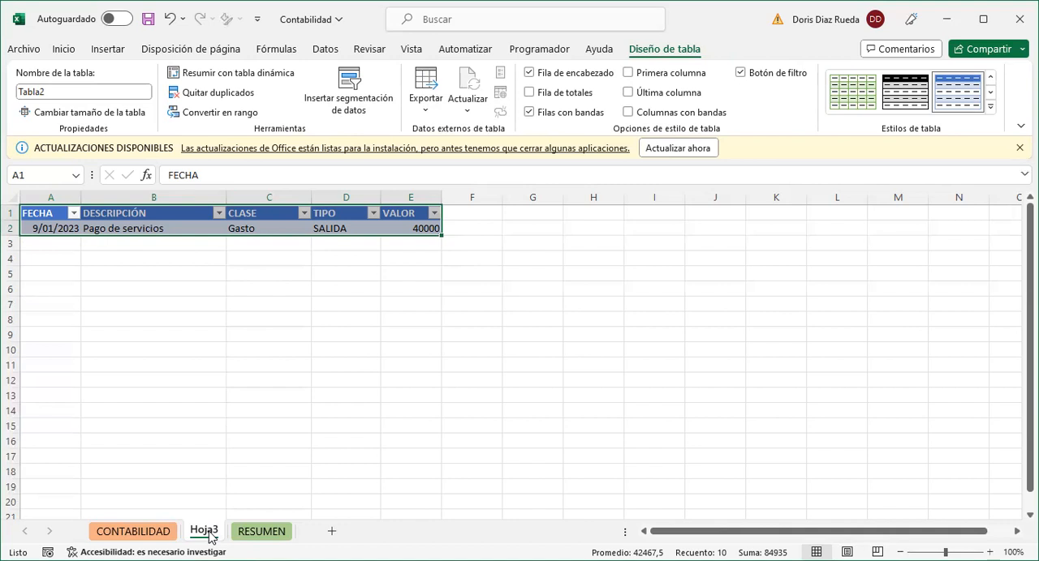
- Delete the Hoja3 detail sheet permanently from the workbook
right_click(210, 538)
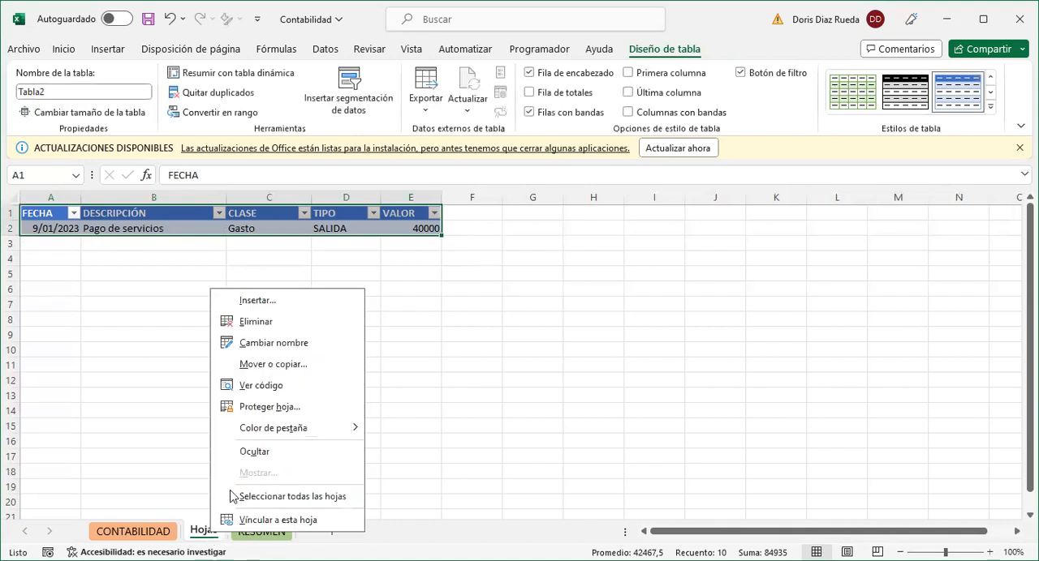
left_click(256, 322)
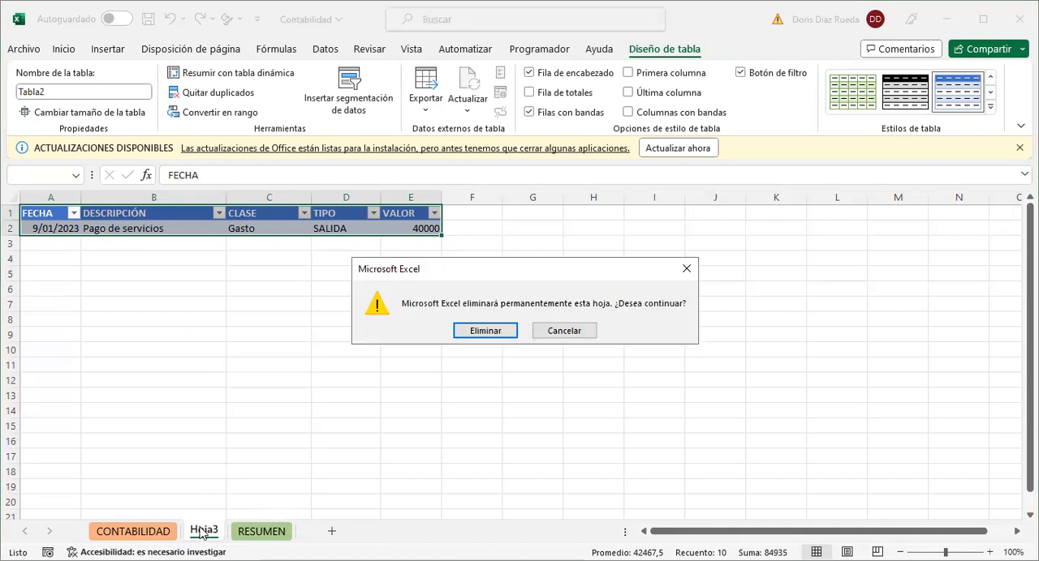
left_click(484, 331)
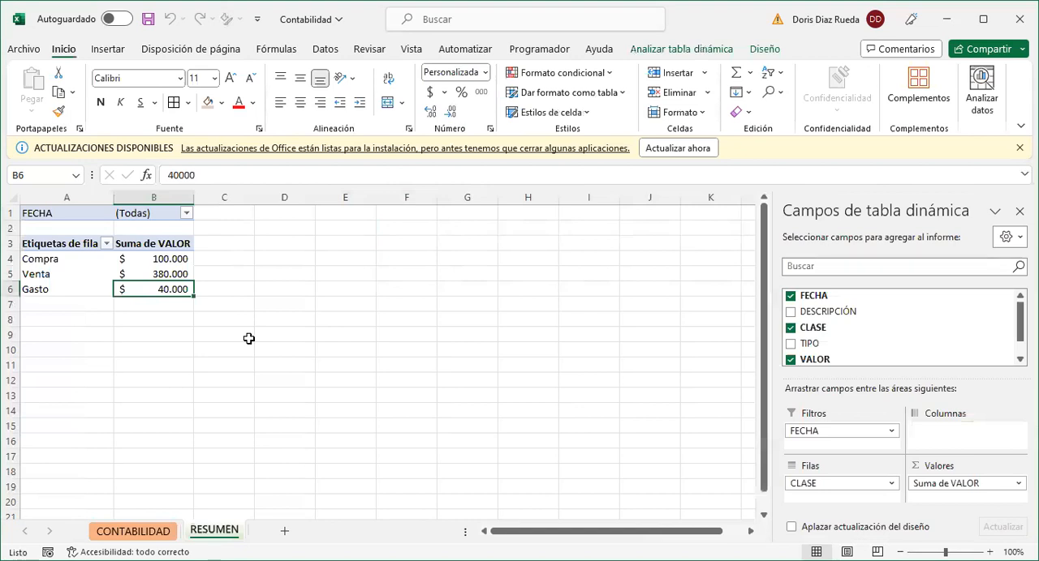
left_click(163, 403)
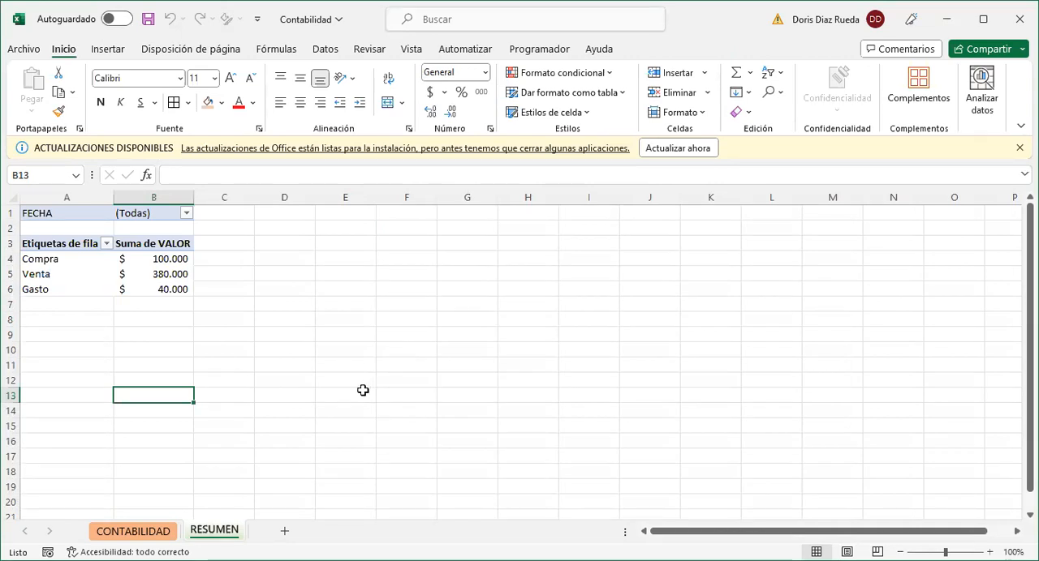
- Add a new sheet after RESUMEN and name it REPORTES
left_click(286, 533)
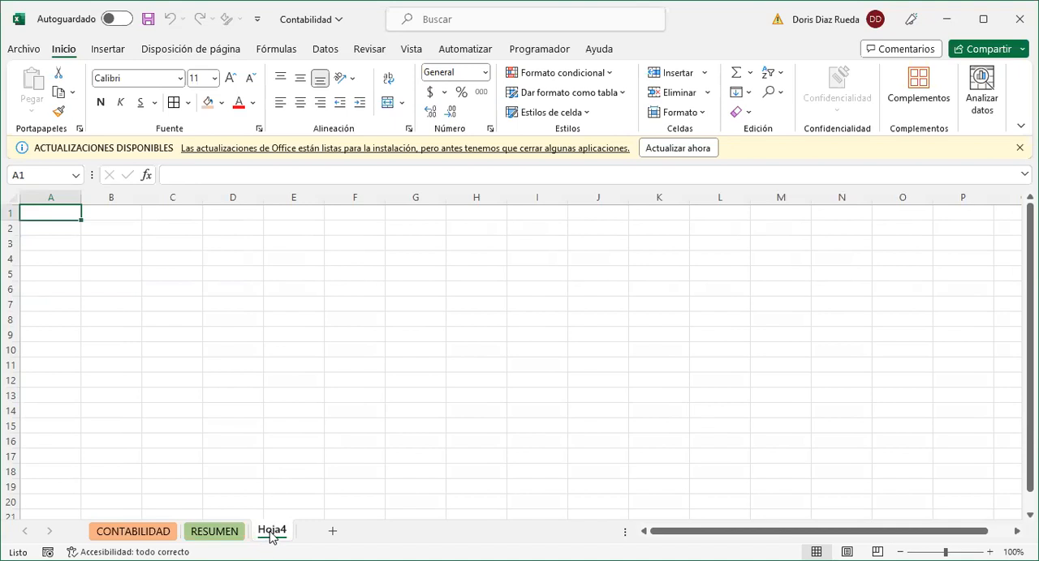
double_click(271, 532)
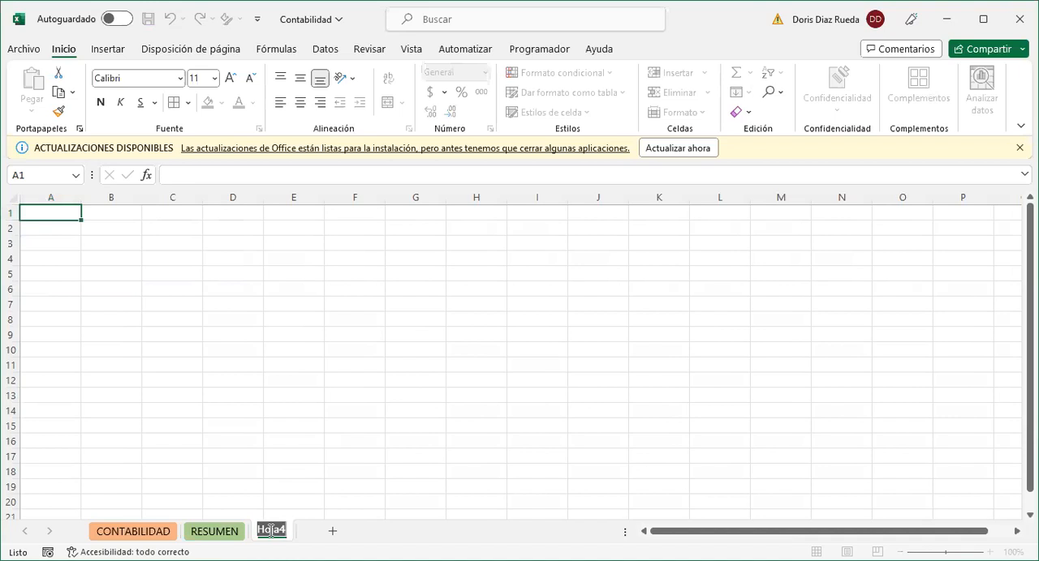
type("REPORTES")
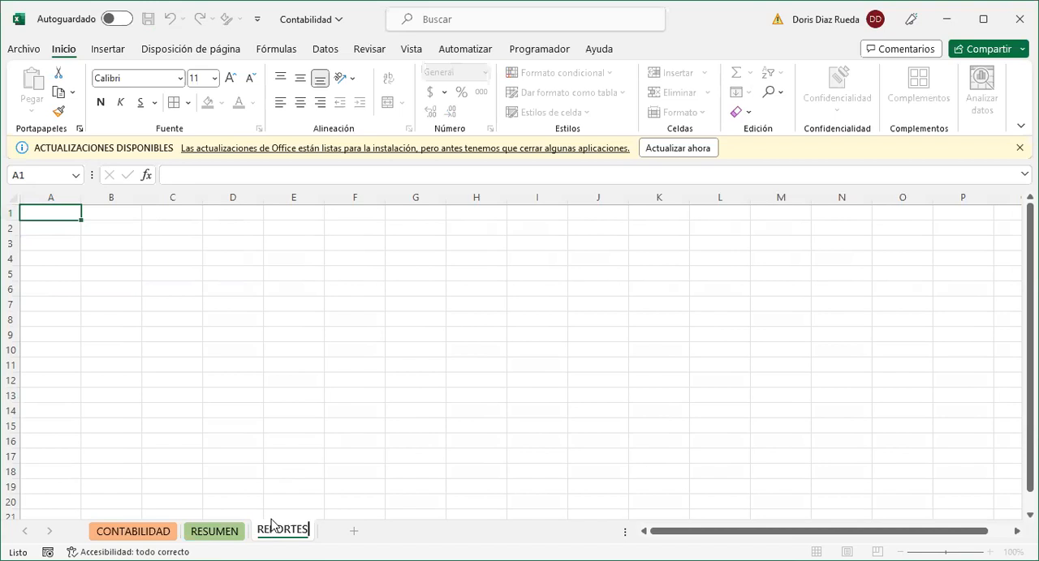
left_click(283, 472)
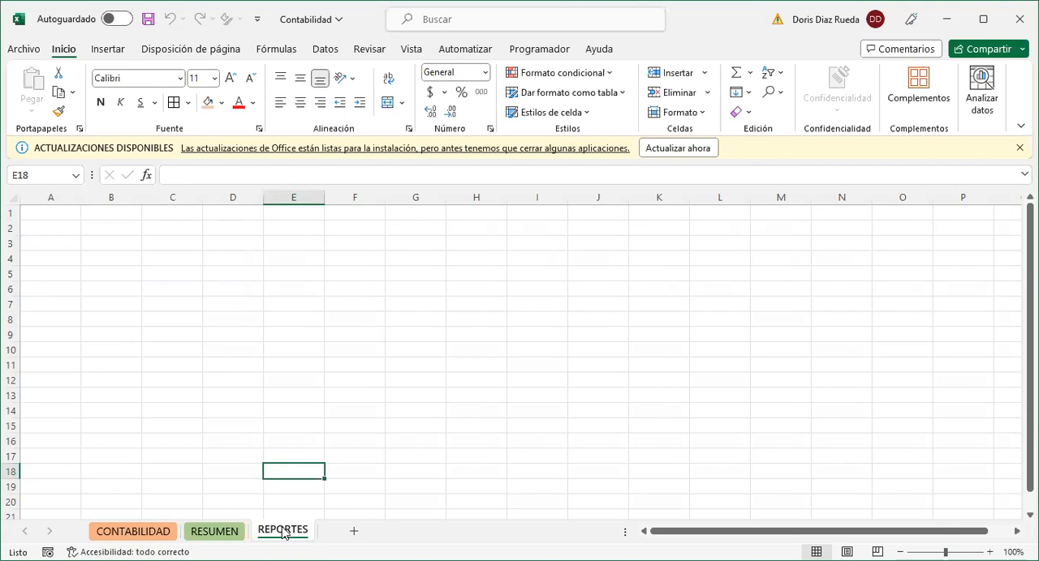
- Color the REPORTES sheet tab with the theme grey and return to the RESUMEN sheet
right_click(283, 533)
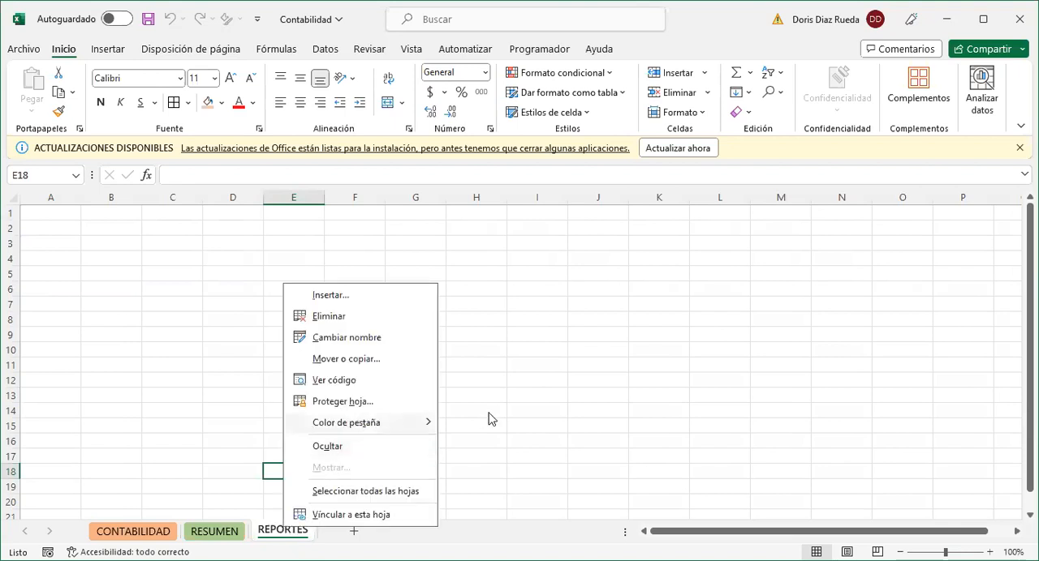
mouse_move(392, 422)
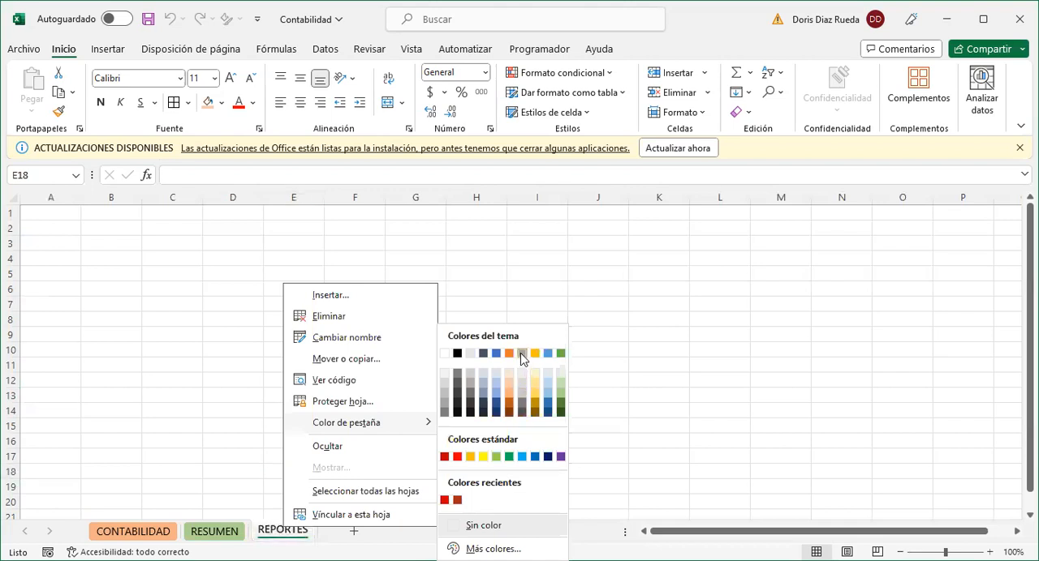
left_click(268, 471)
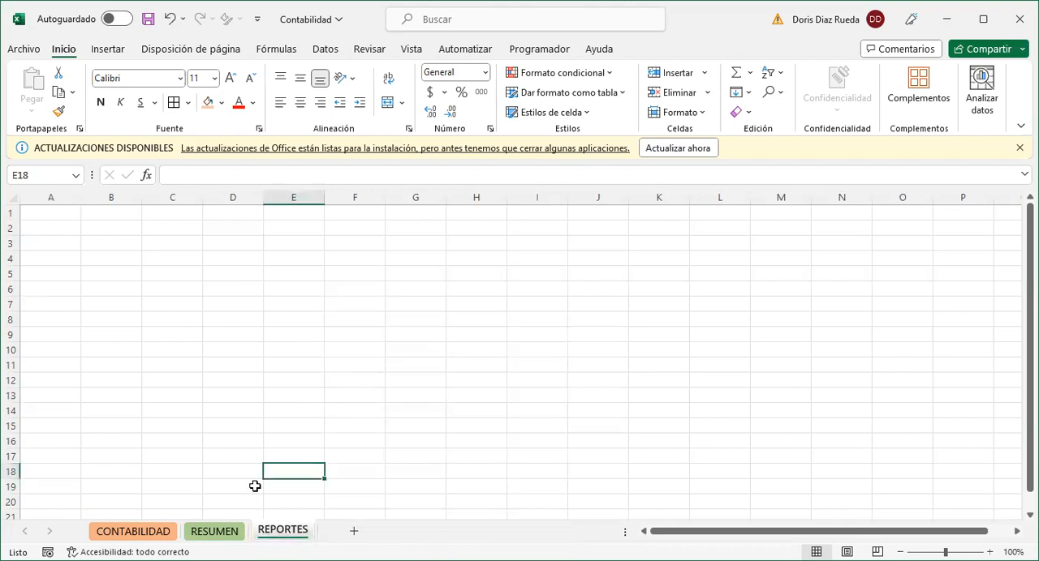
left_click(233, 533)
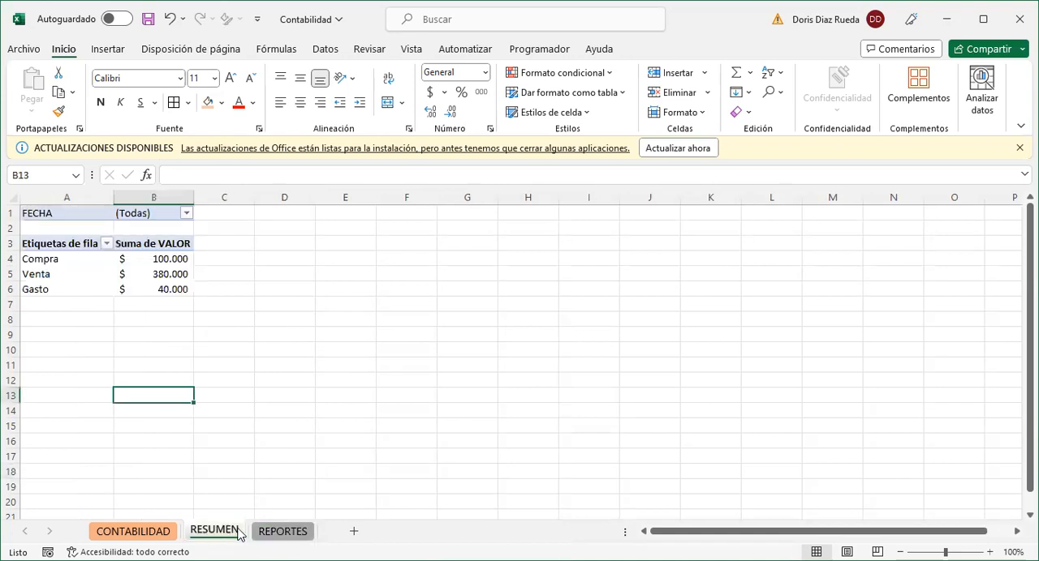
- On the REPORTES sheet, merge and center cells A1:D1 and enter the title ESTADO DE RESULTADOS
left_click(284, 533)
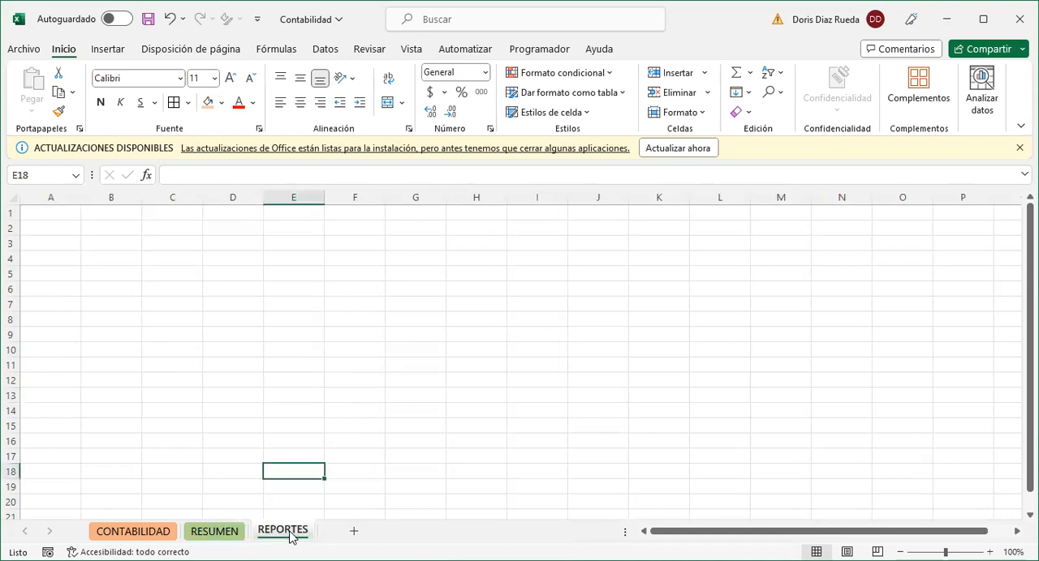
left_click(58, 227)
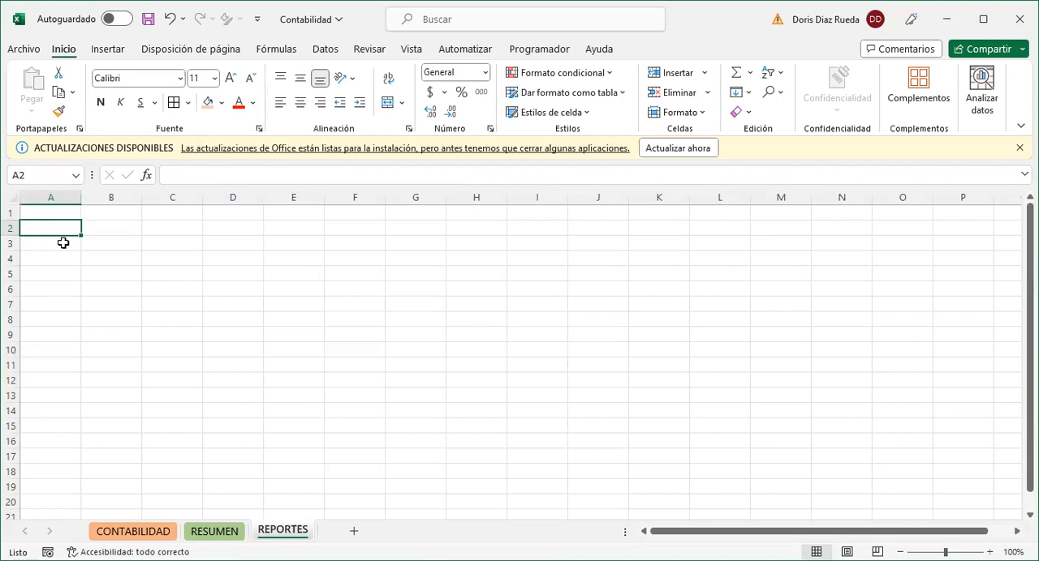
left_click(67, 248)
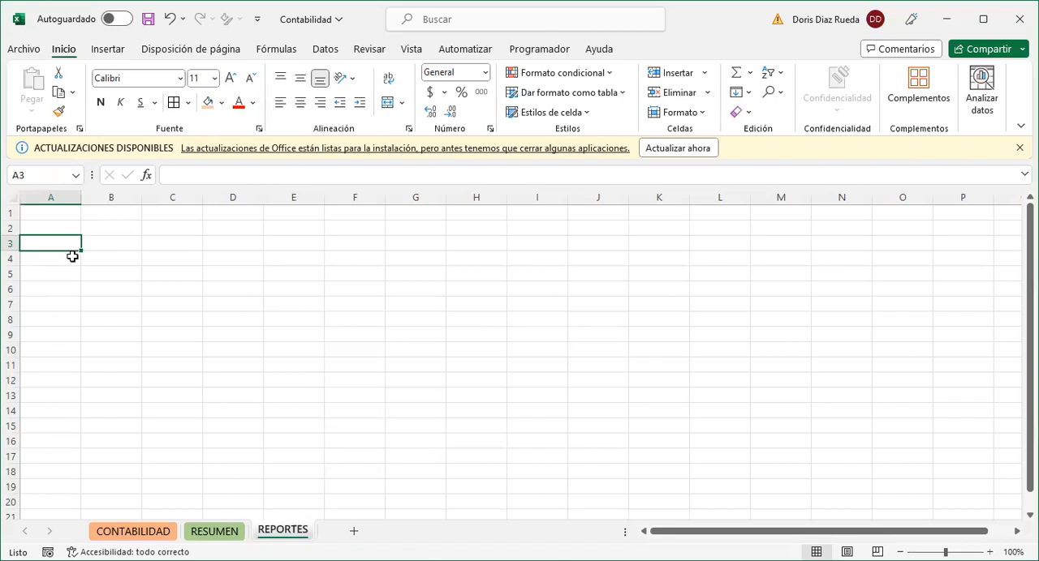
left_click(70, 256)
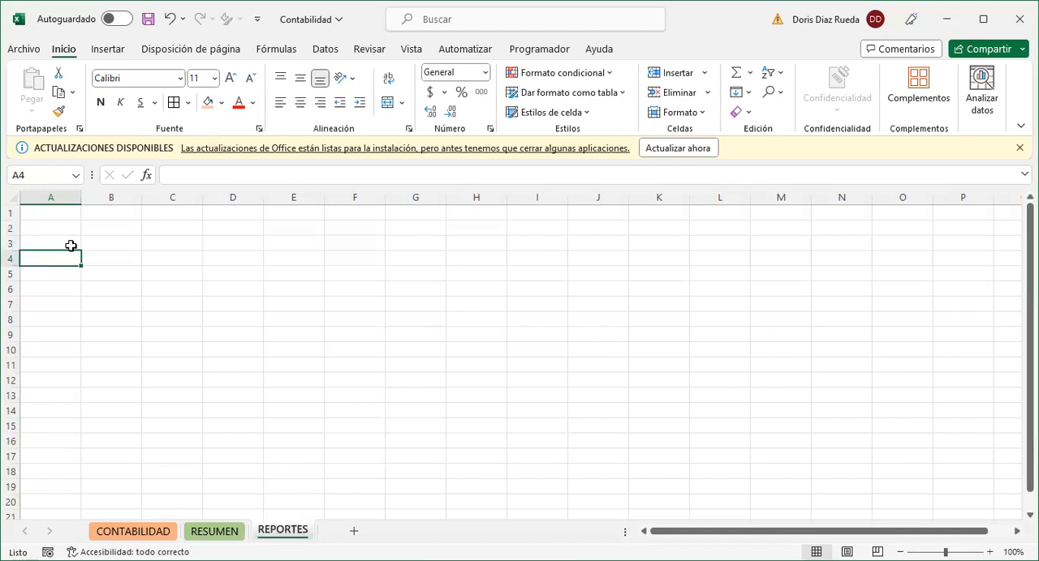
left_click_drag(69, 217, 228, 212)
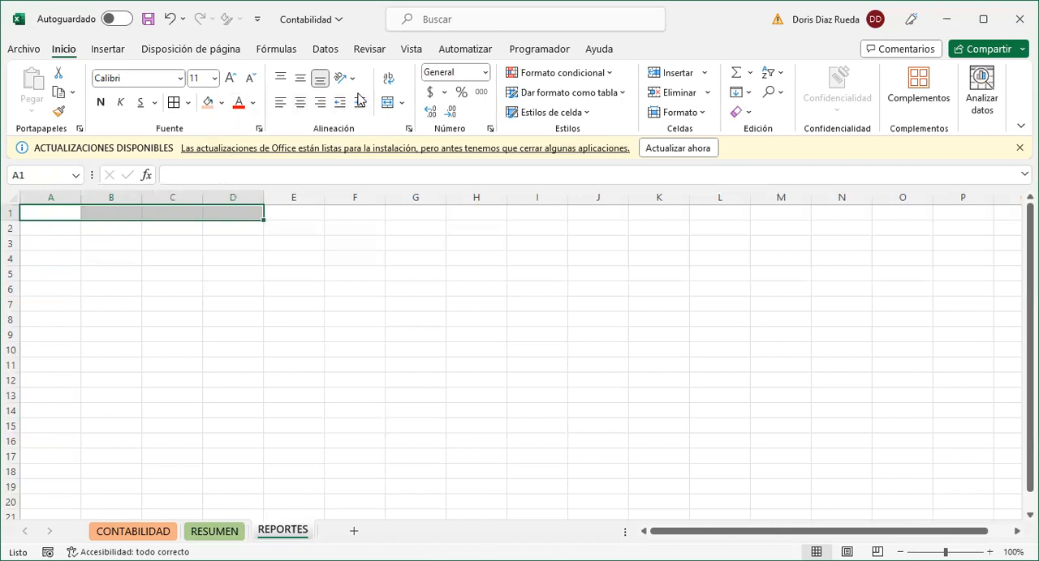
left_click(387, 102)
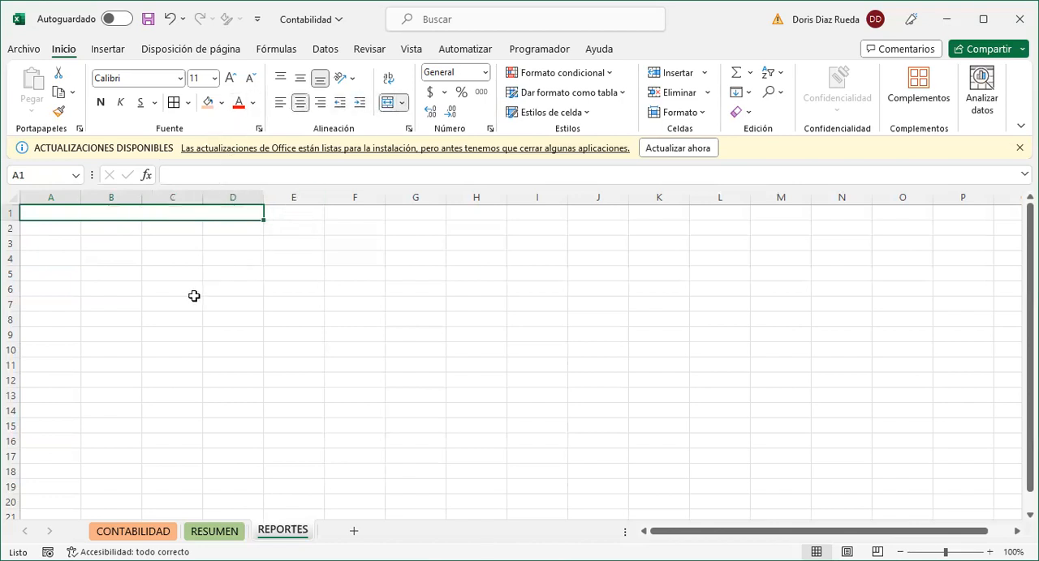
type("ES")
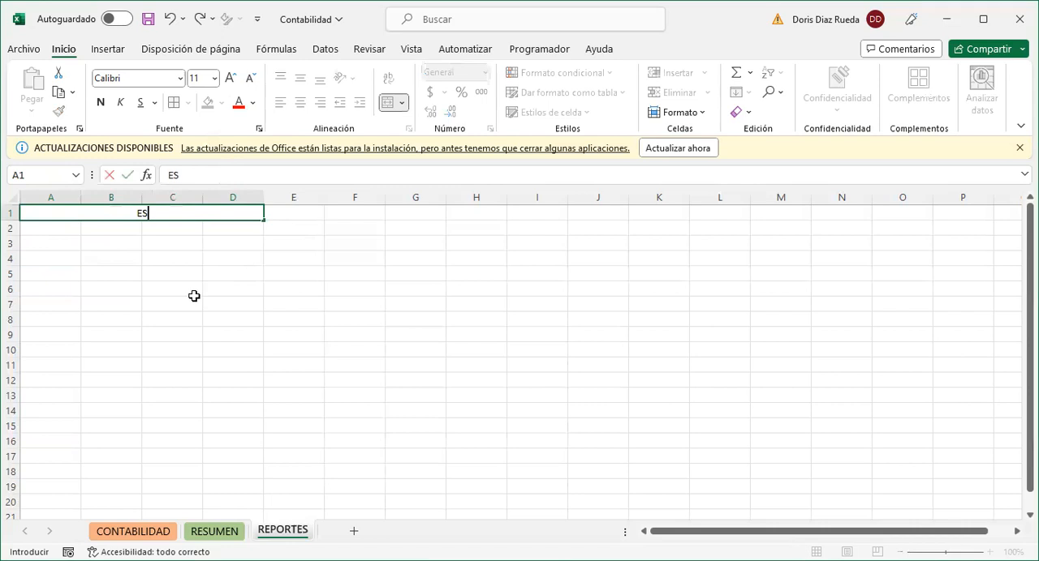
type("TADO D")
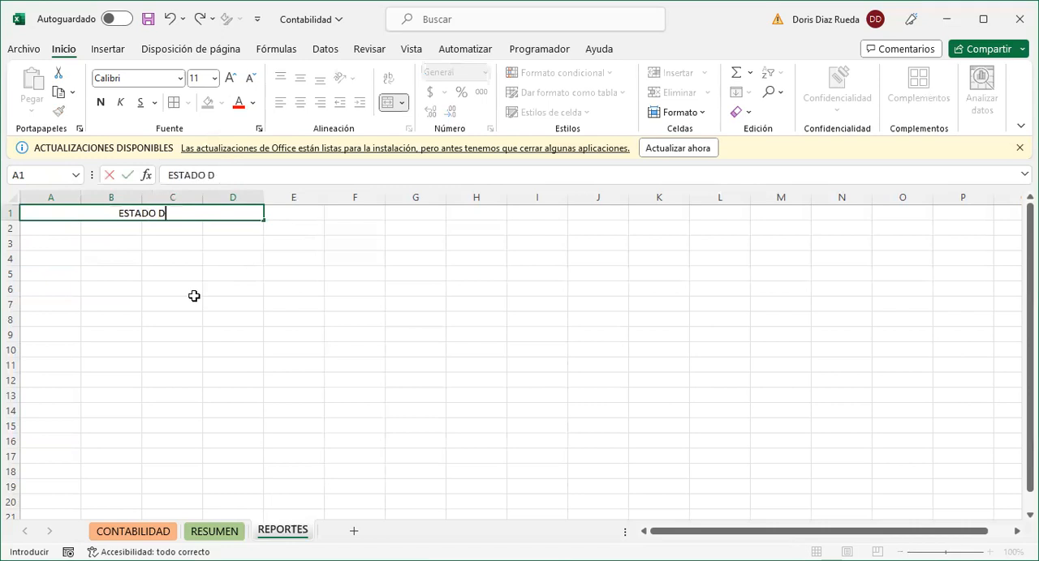
type("E RESULTADOS")
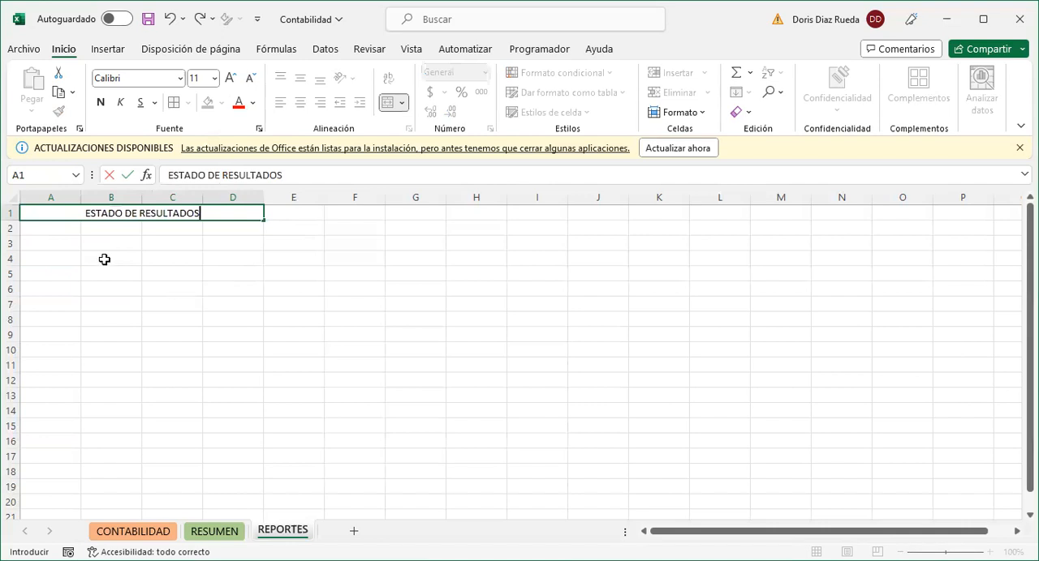
left_click(54, 242)
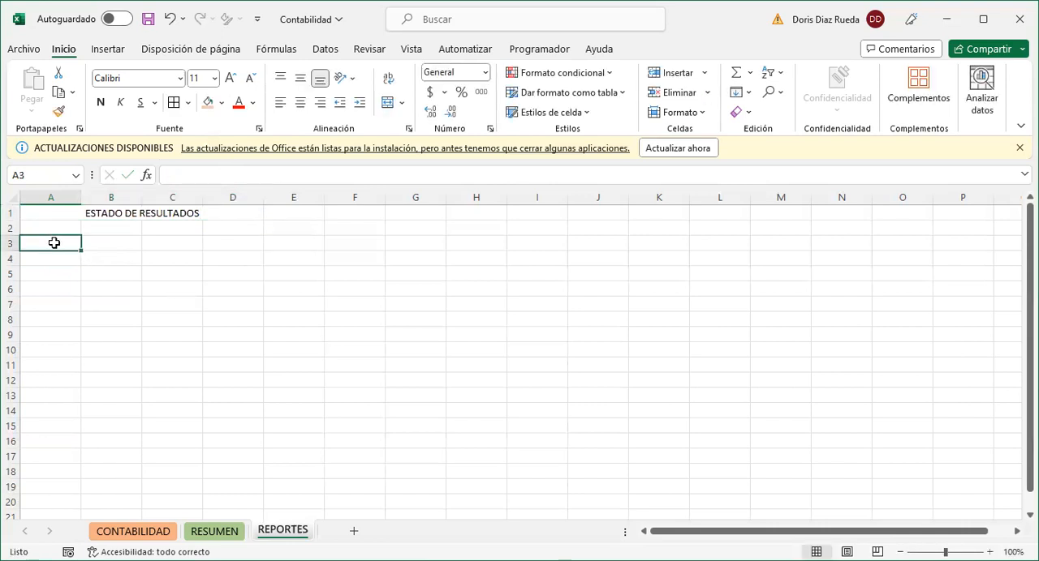
- Format the ESTADO DE RESULTADOS title in bold at size 12 with a light orange fill and an outline border
left_click(114, 214)
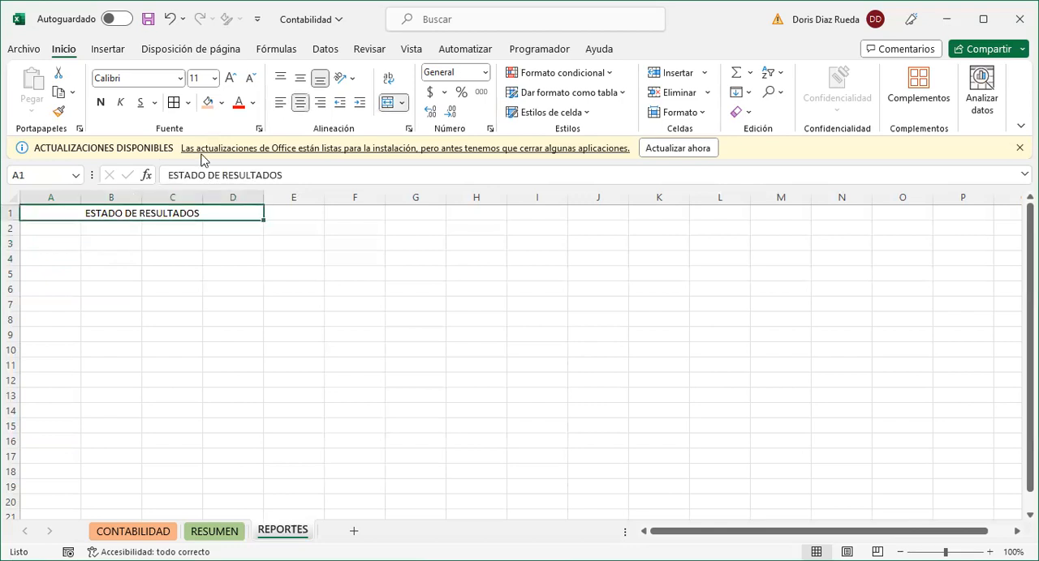
left_click(101, 102)
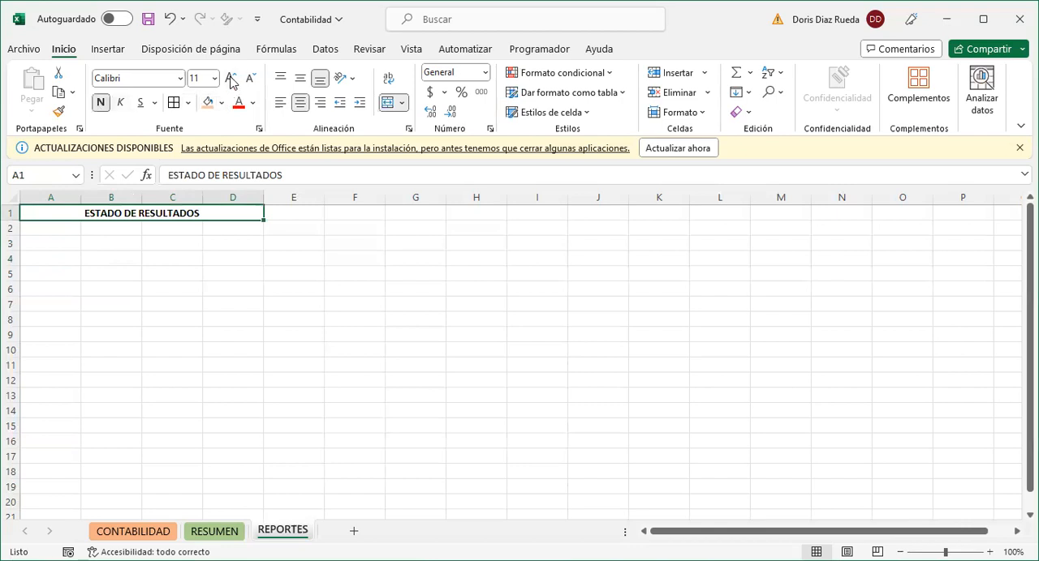
left_click(231, 78)
left_click(208, 103)
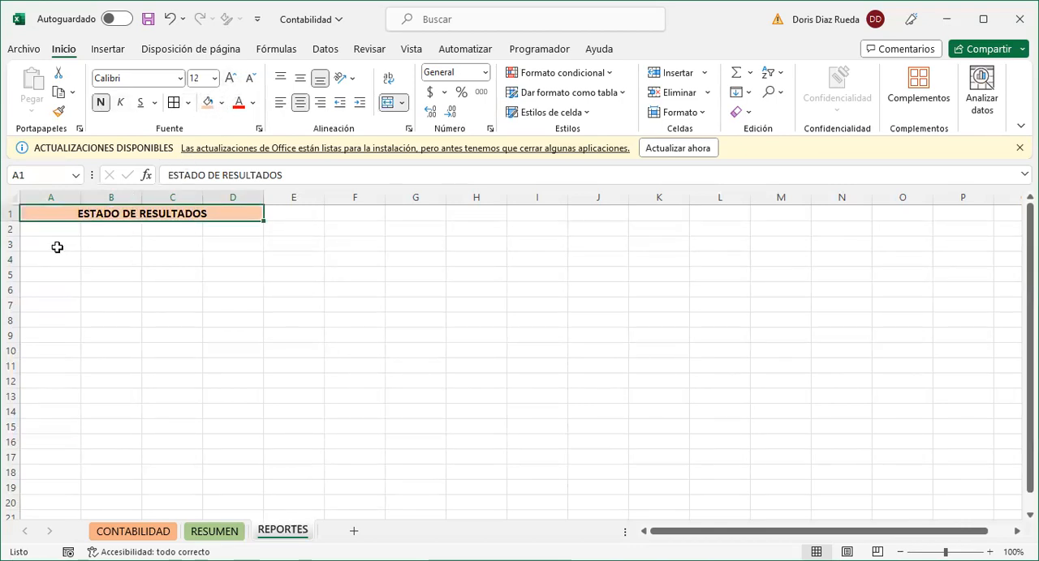
- Widen columns A and B of the REPORTES sheet and enter VENTA in cell A3
left_click_drag(81, 198, 151, 197)
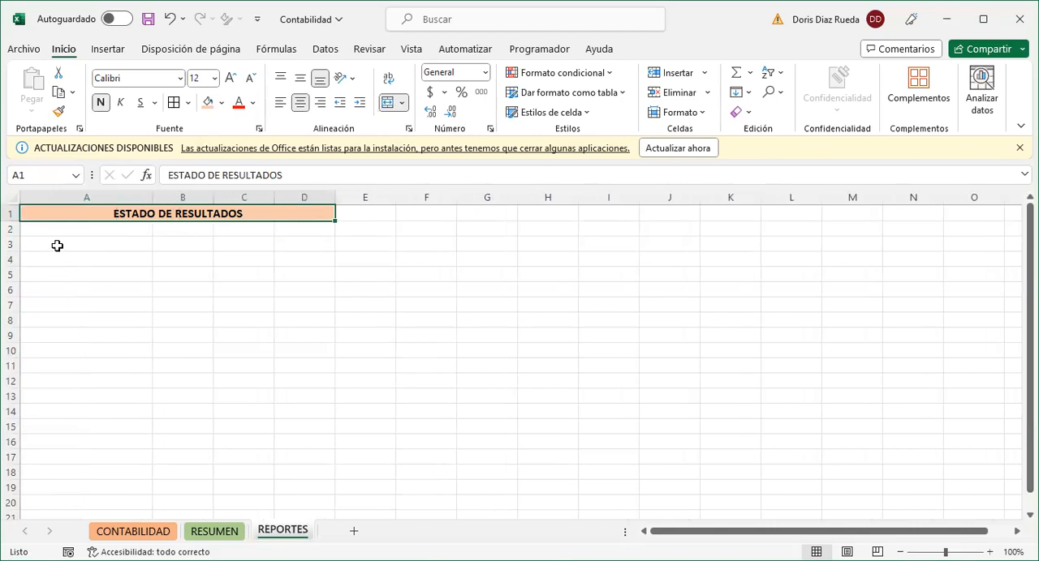
left_click(57, 246)
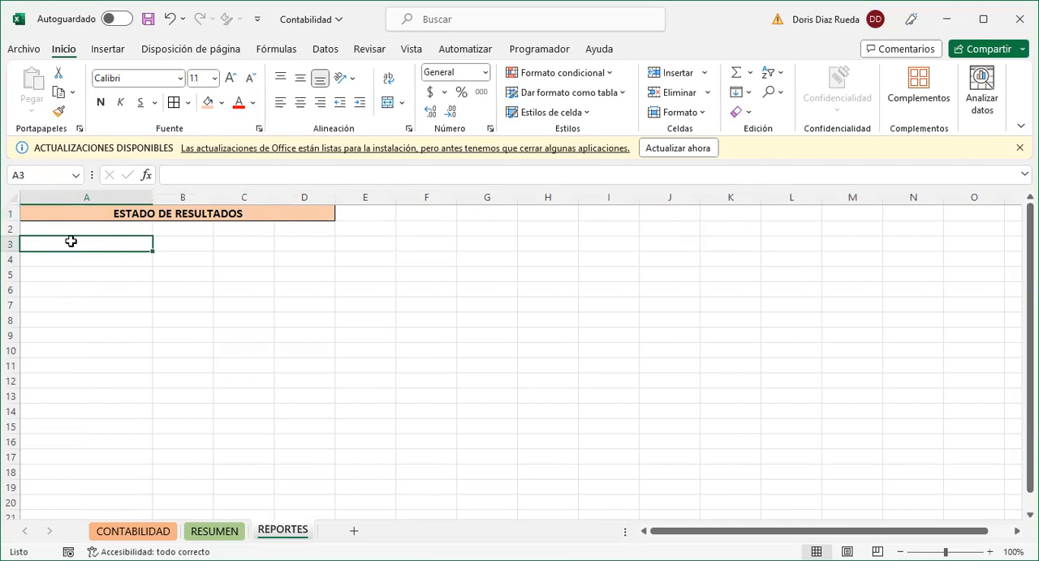
left_click(158, 534)
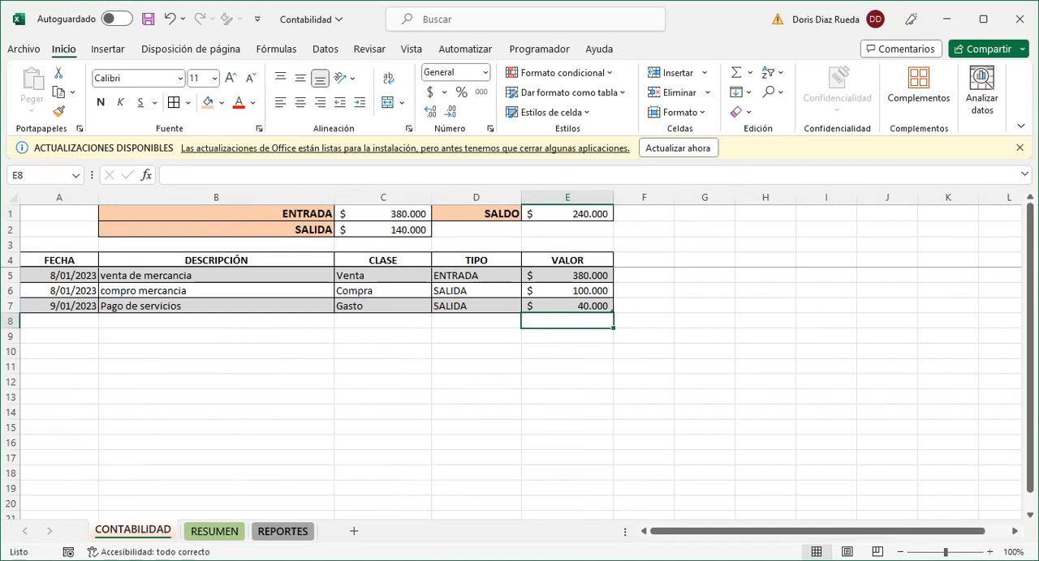
left_click(282, 531)
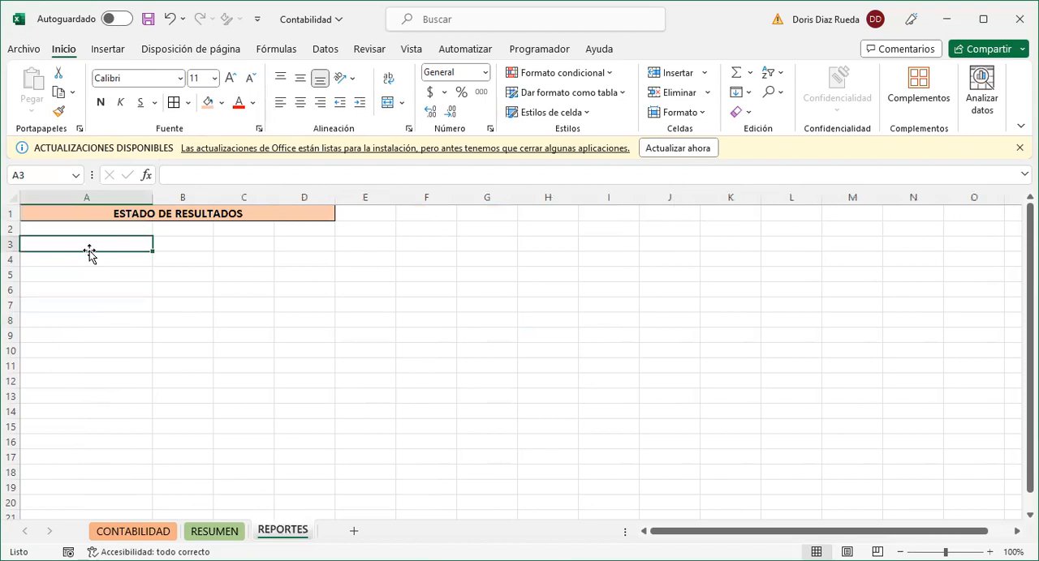
type("VENTA")
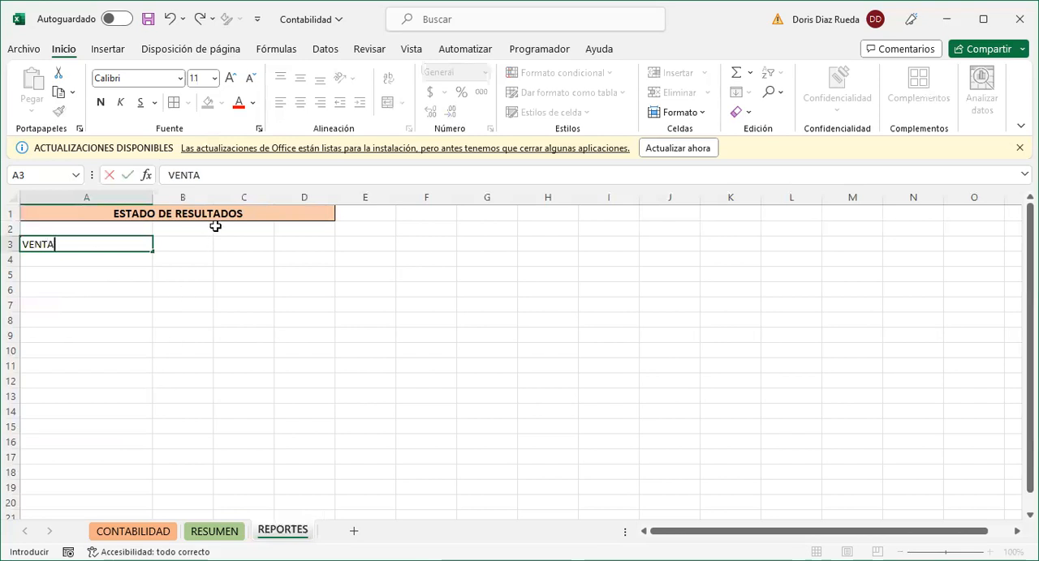
left_click(198, 289)
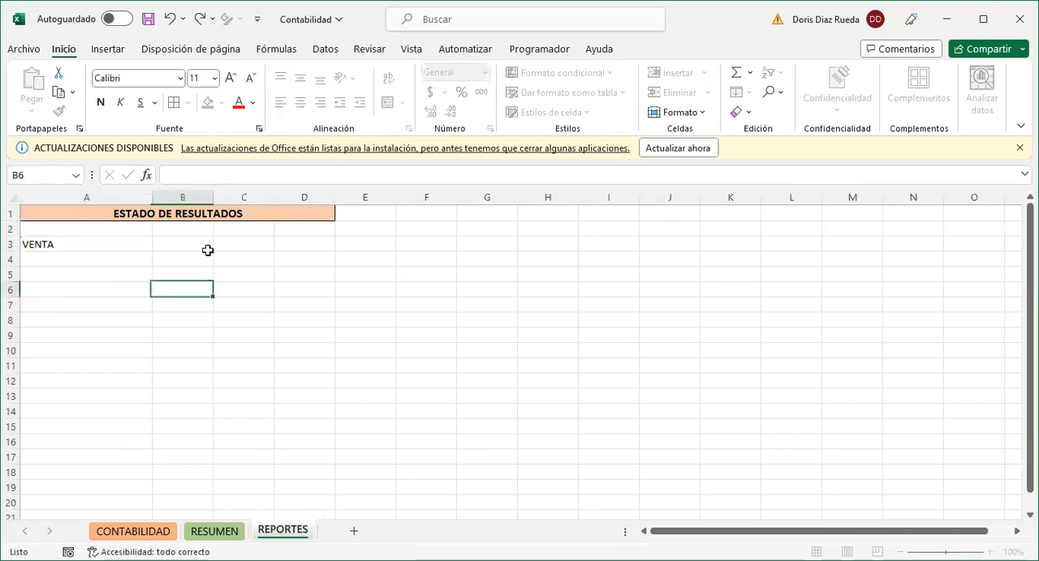
left_click_drag(227, 198, 243, 199)
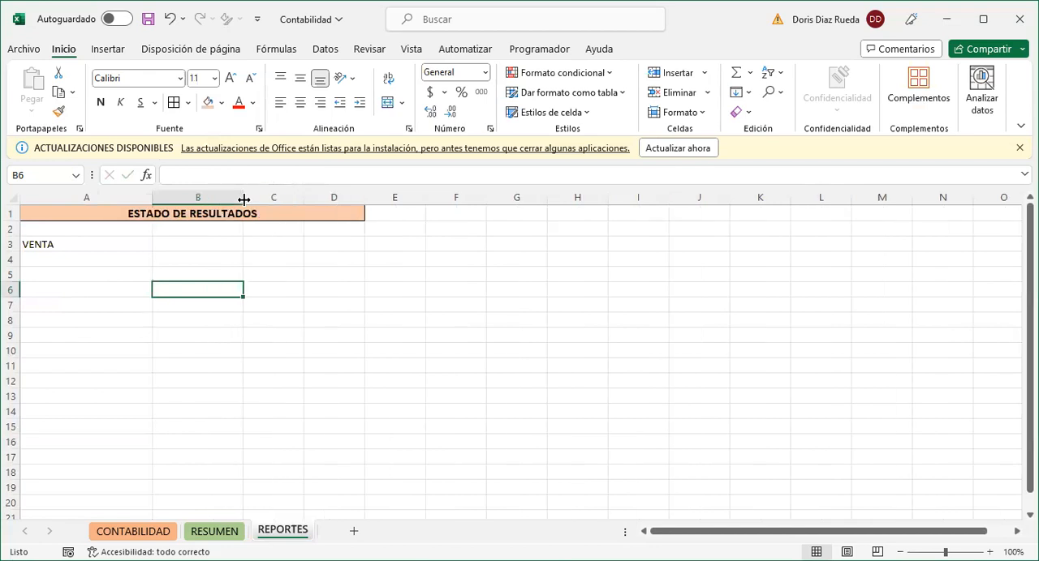
- Enter the label COSTO DE VENTAS in cell A4, below VENTA
left_click(136, 244)
left_click(118, 257)
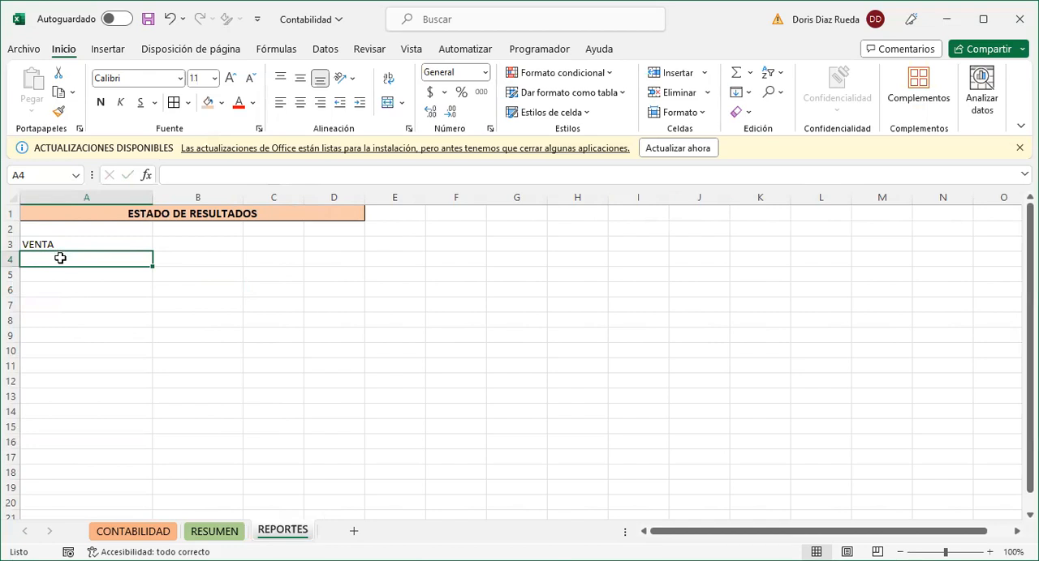
type("COSTO DE")
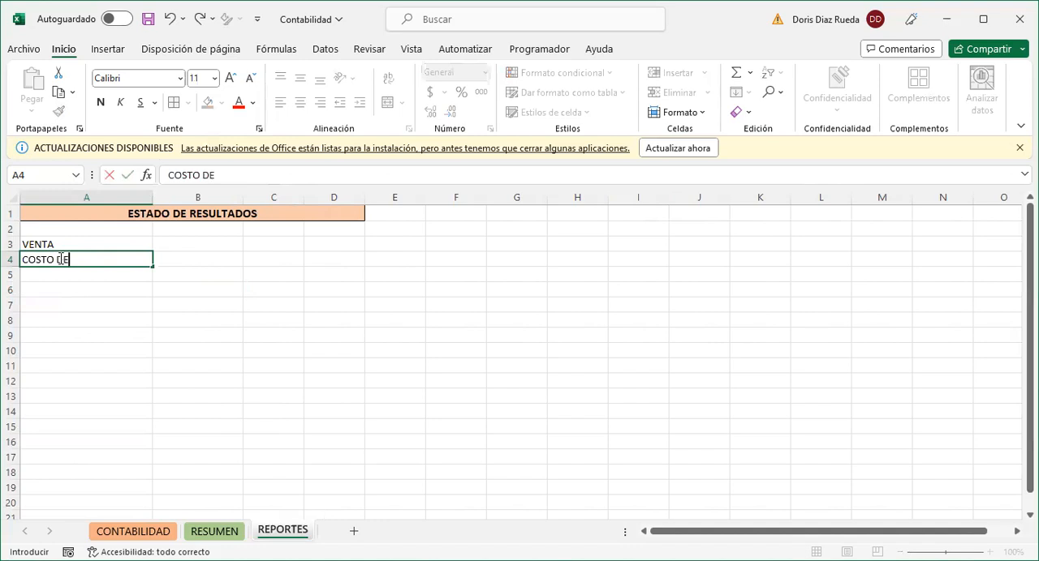
type(" VENTAS")
- Enter the label UTILIDAD BRUTA in cell A5 and make it bold
left_click(52, 273)
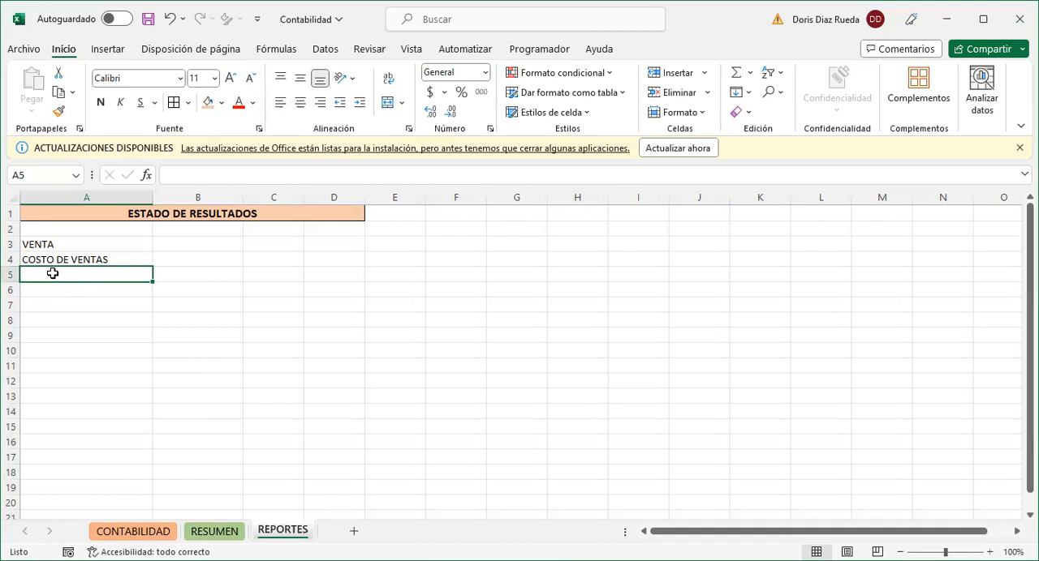
type("UTI")
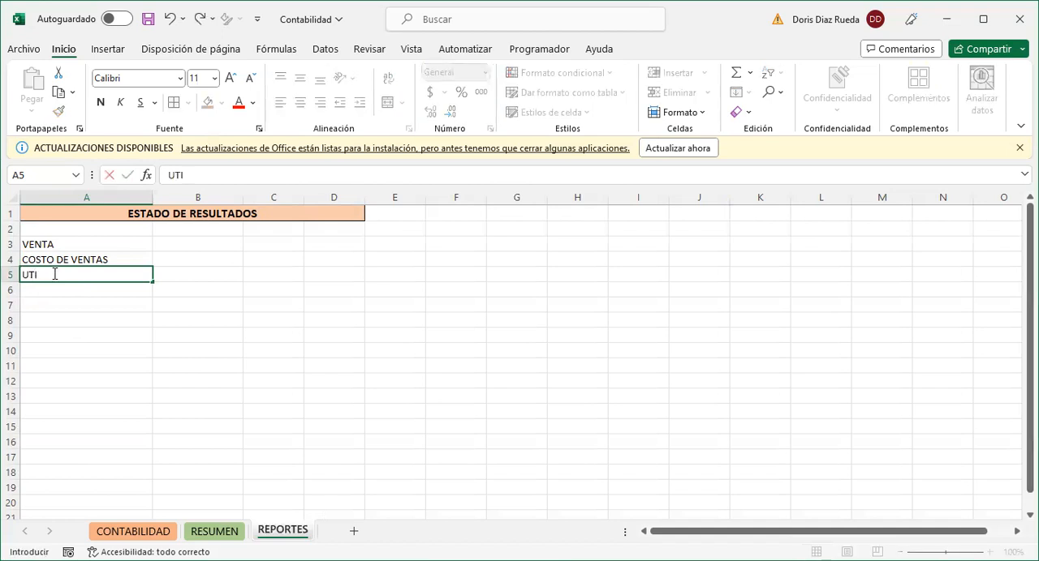
type("LIDAD BRUTA")
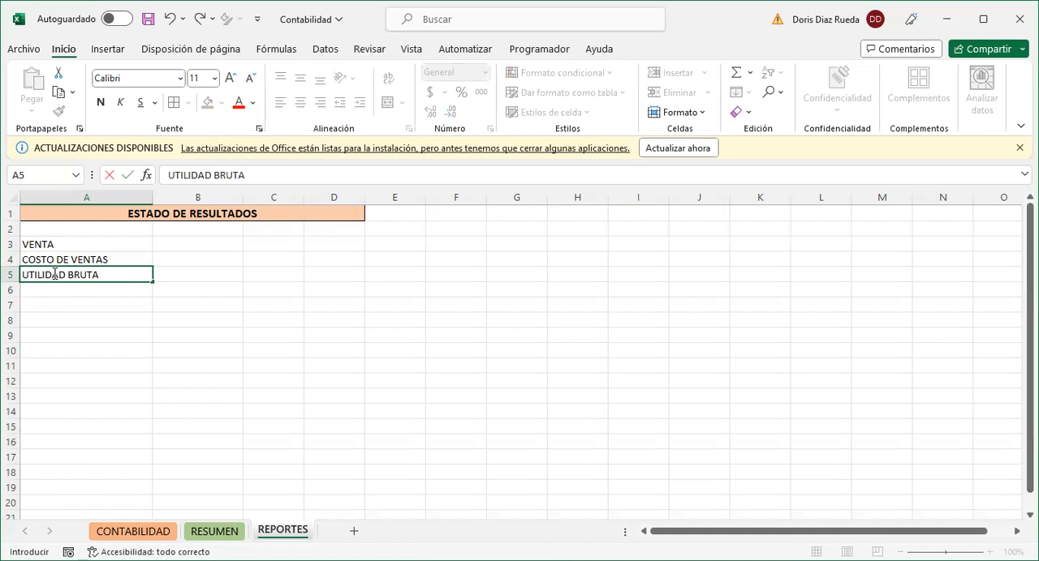
left_click(94, 316)
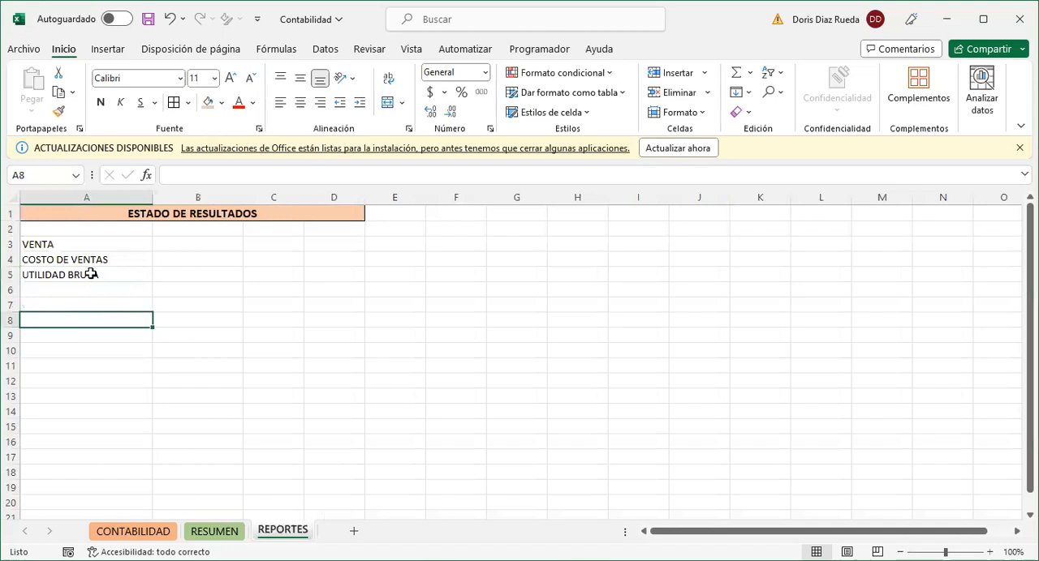
left_click(92, 275)
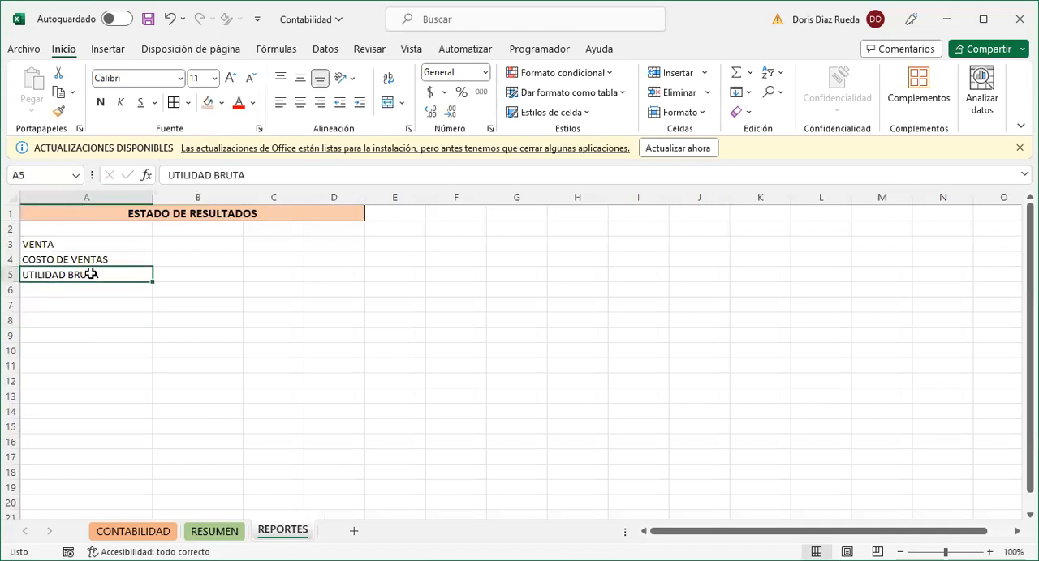
key("ctrl+n")
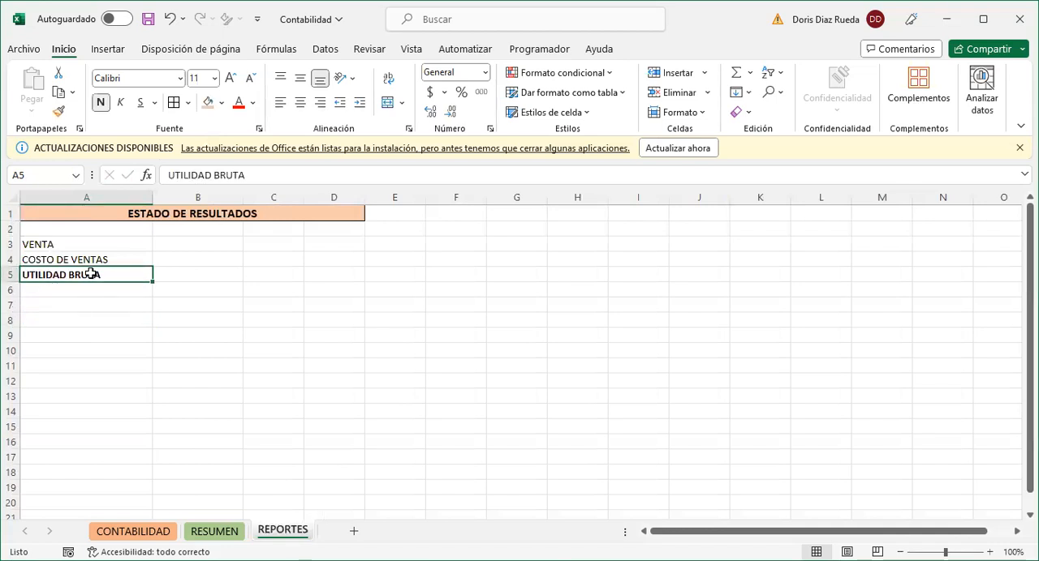
- Insert an empty column before the ESTADO DE RESULTADOS labels as column A and narrow it
left_click(22, 197)
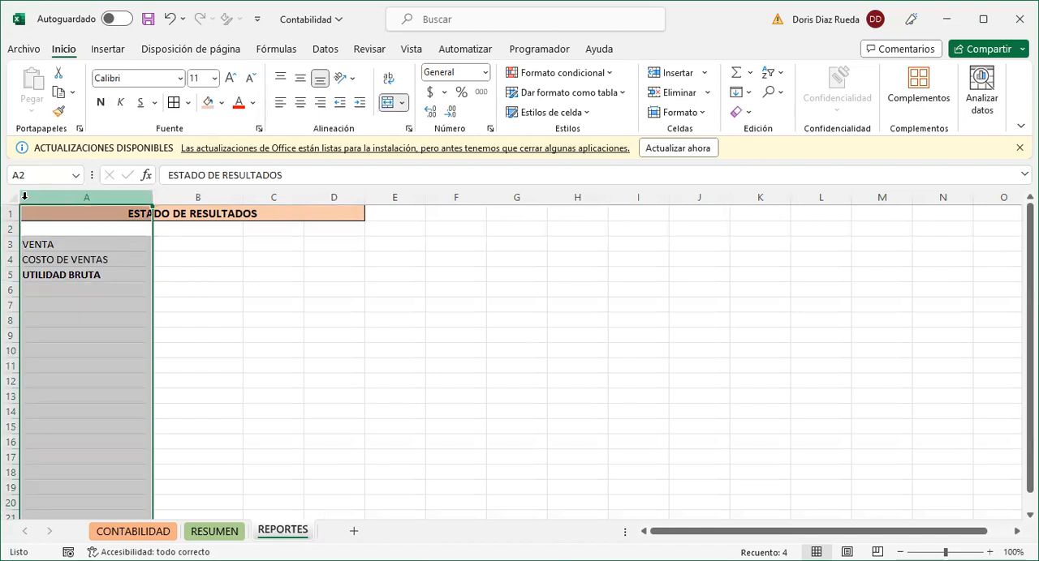
key("ctrl+plus")
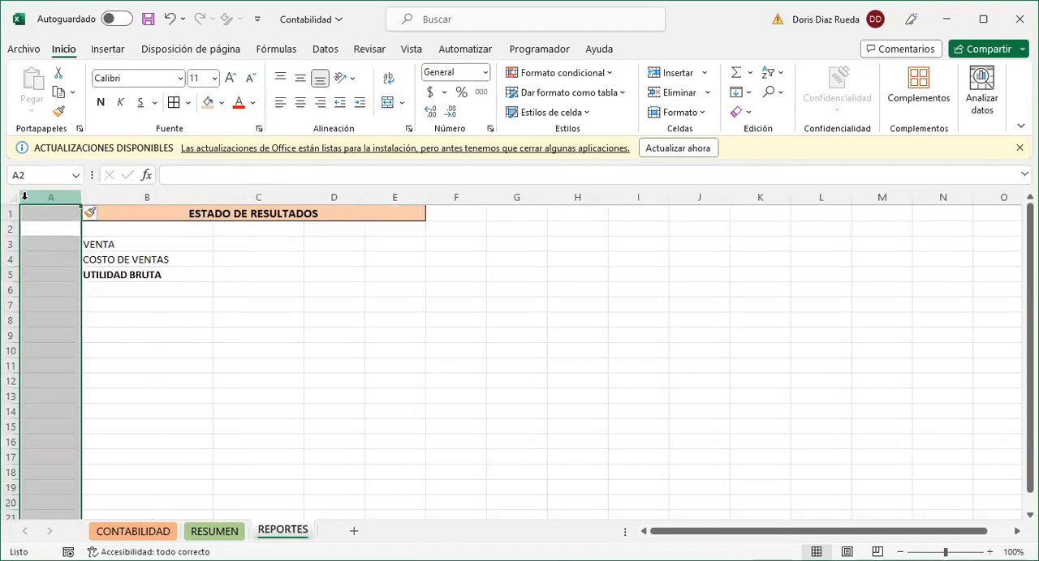
left_click(65, 248)
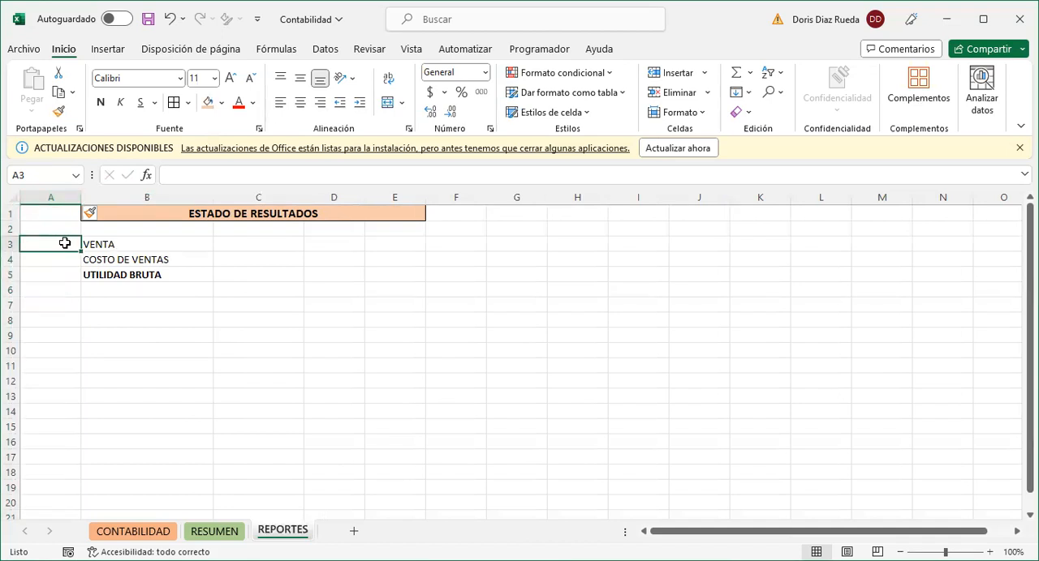
left_click_drag(81, 197, 58, 198)
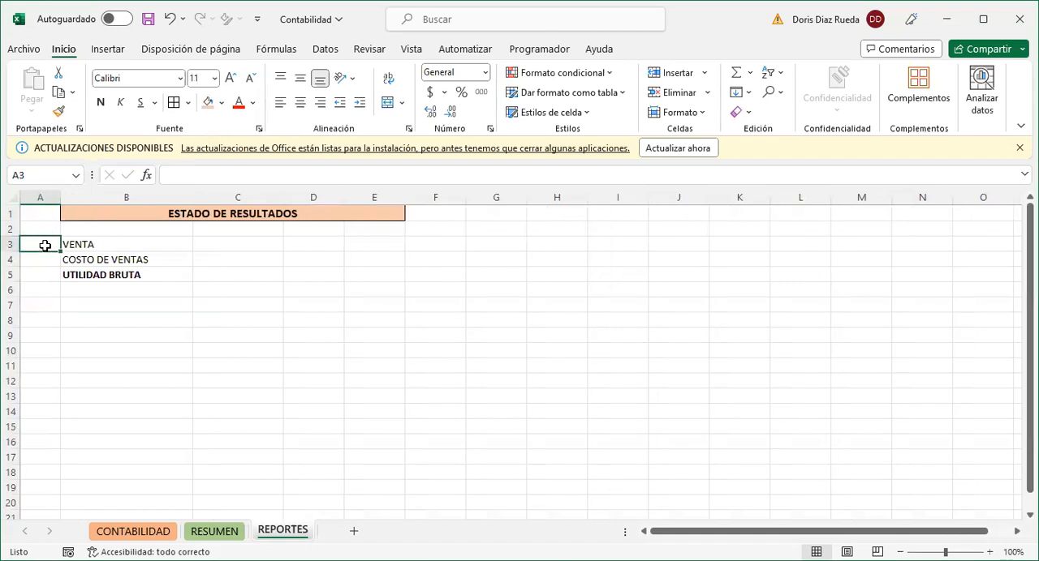
- Enter the signs (+), (-) and (=) in cells A3, A4 and A5, and narrow column A to fit them
type("(+)")
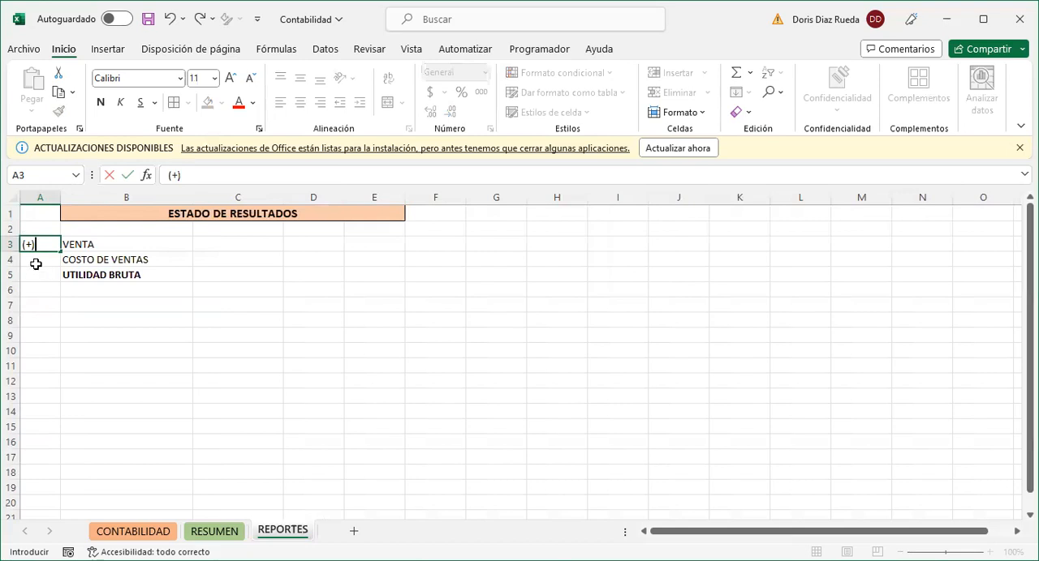
left_click(38, 258)
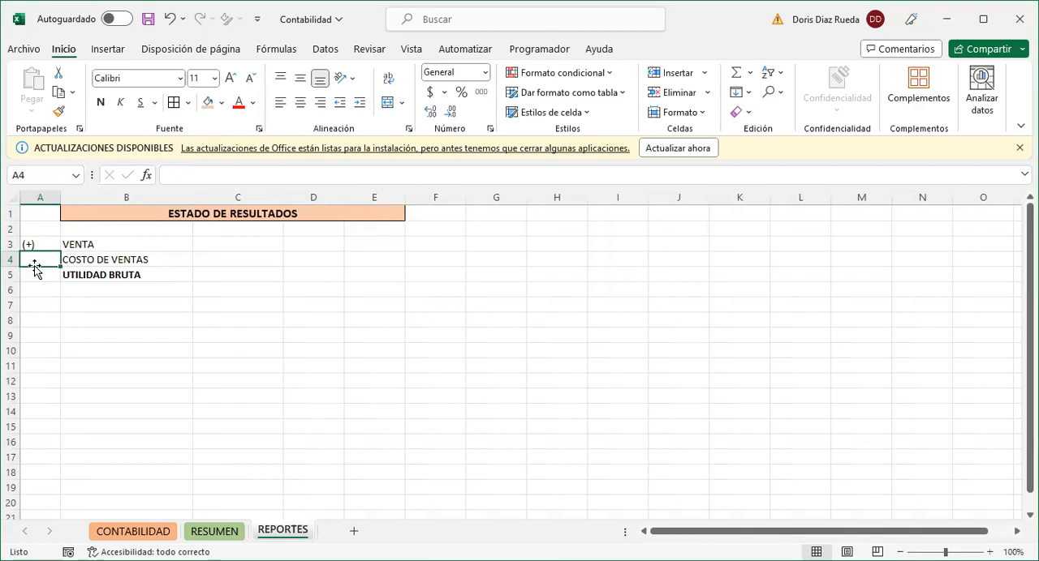
type("(-")
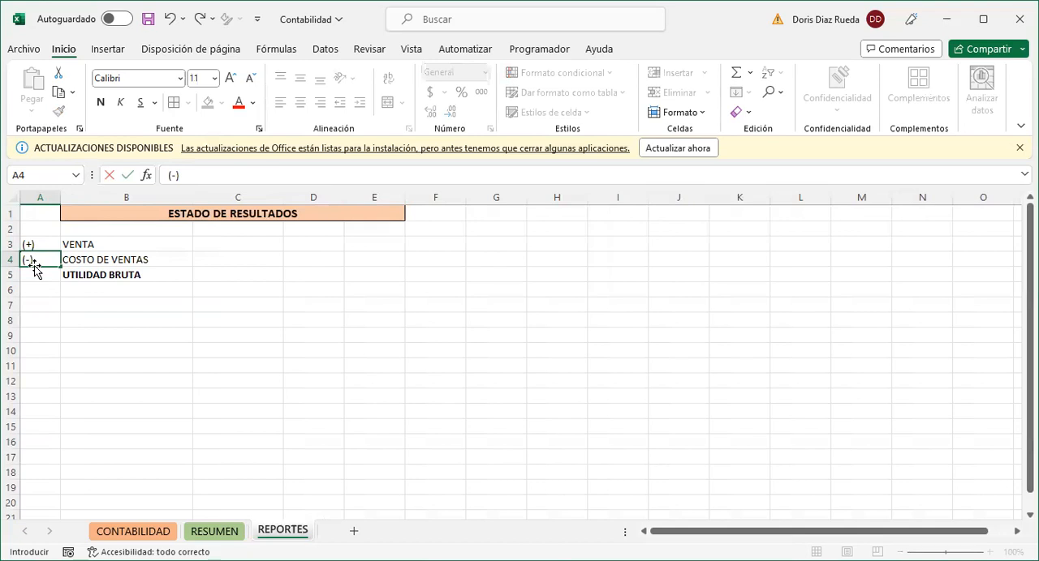
key("Return")
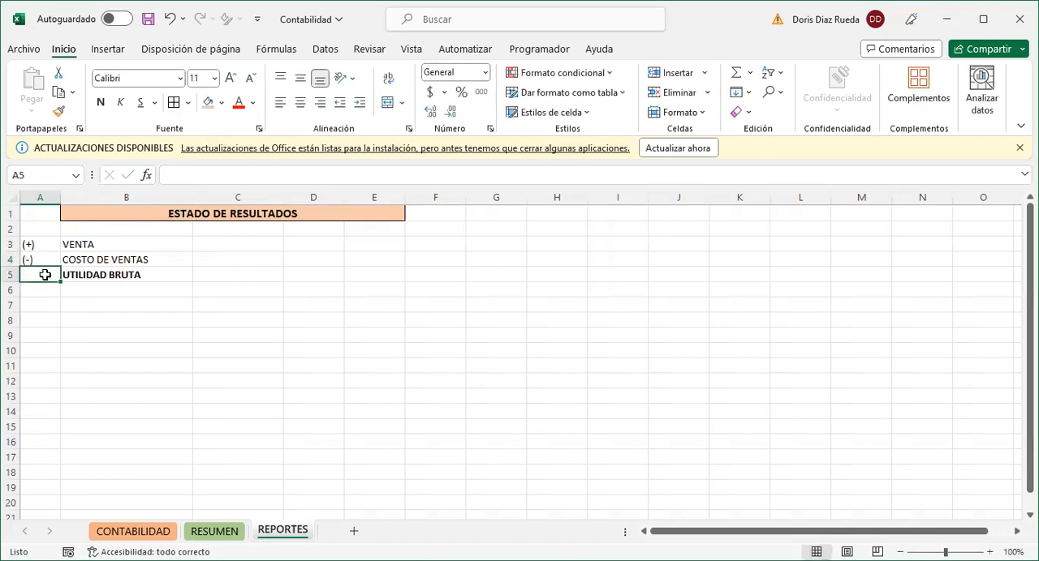
type("(=)")
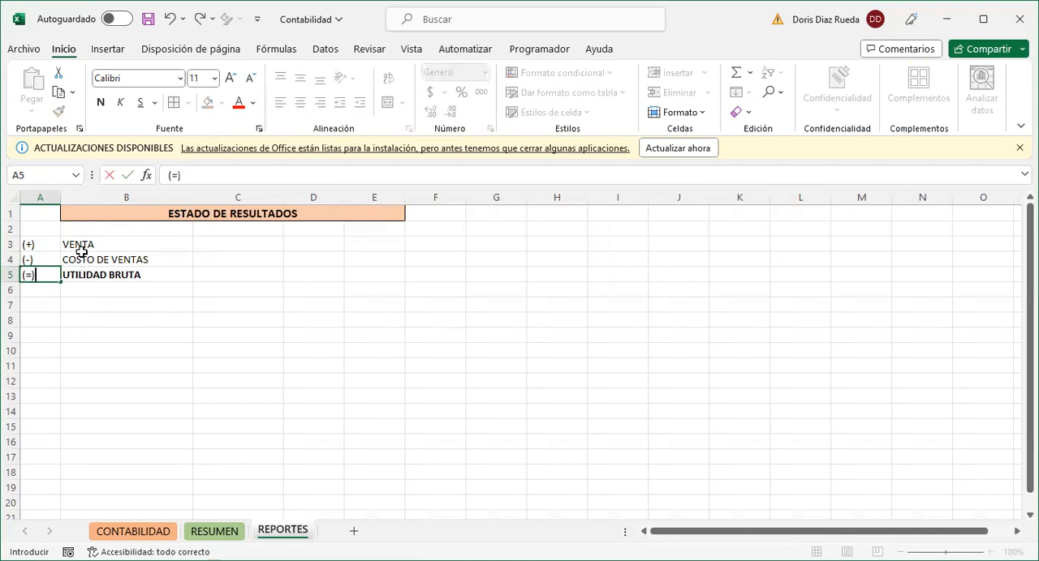
left_click(135, 247)
left_click_drag(57, 198, 51, 201)
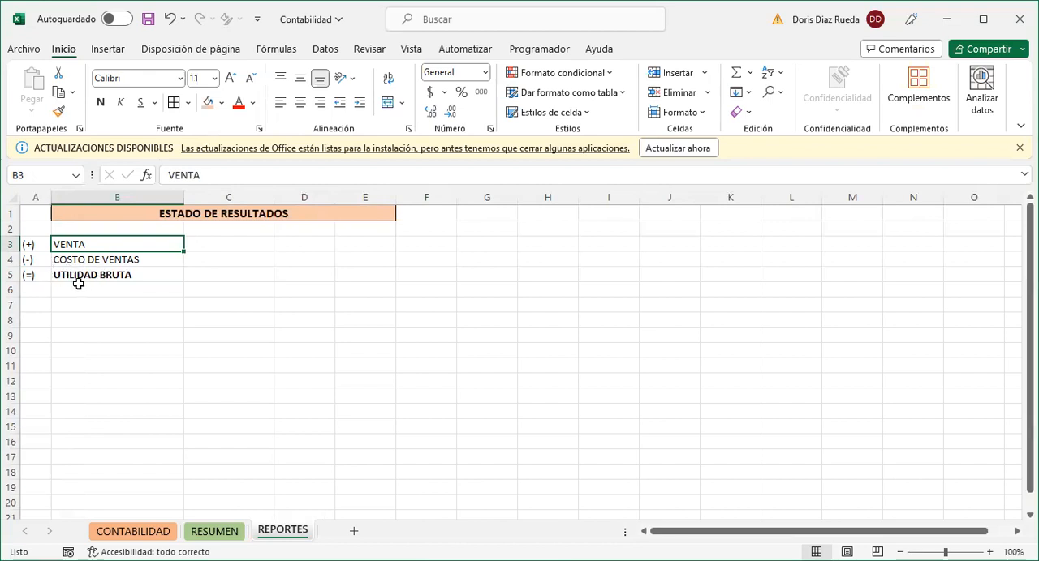
- Add a row below UTILIDAD BRUTA with the sign (-) in A6 and the label GASTO in B6
left_click(34, 289)
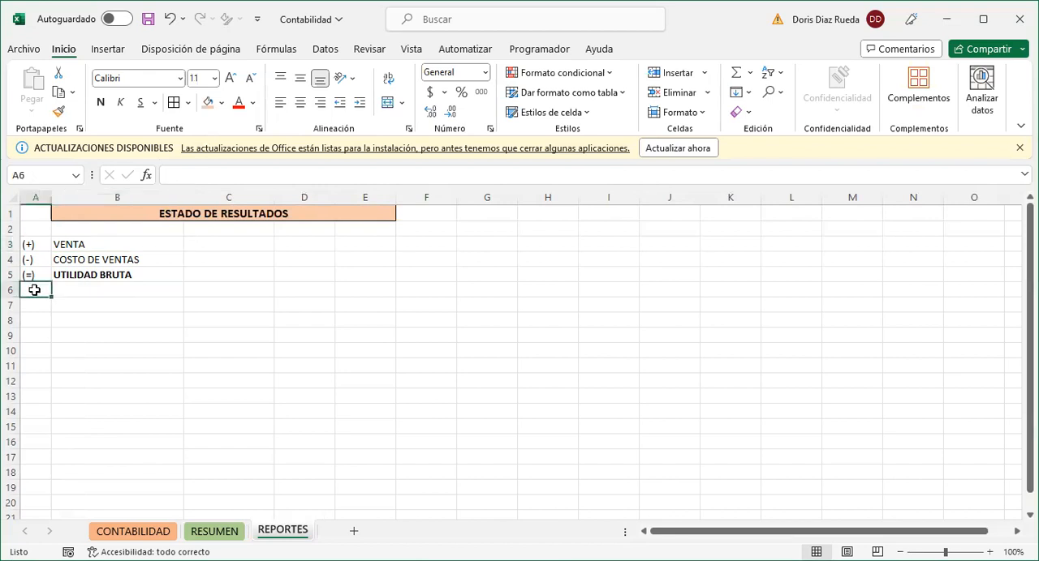
type("(-)")
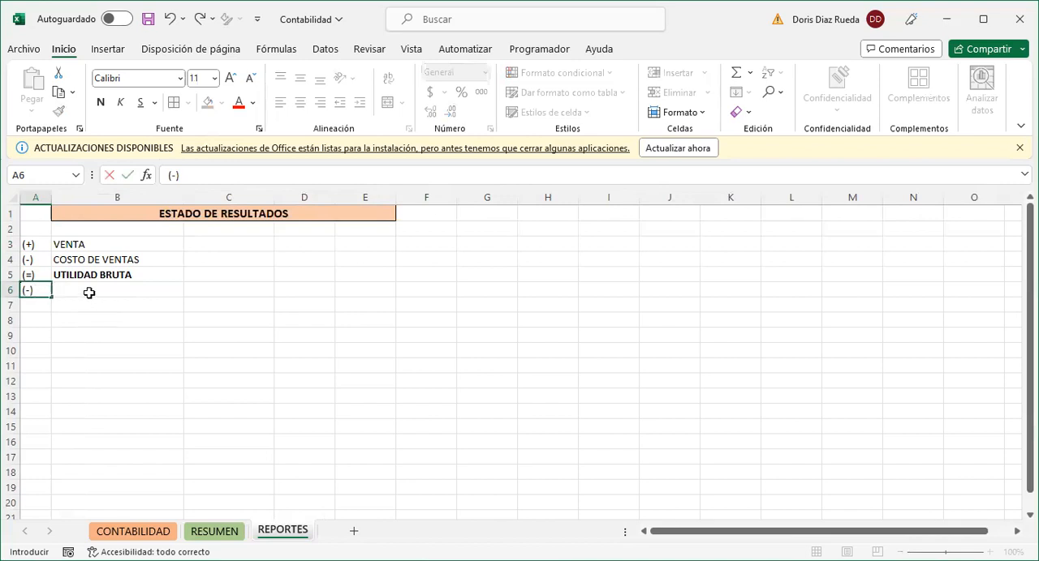
left_click(93, 292)
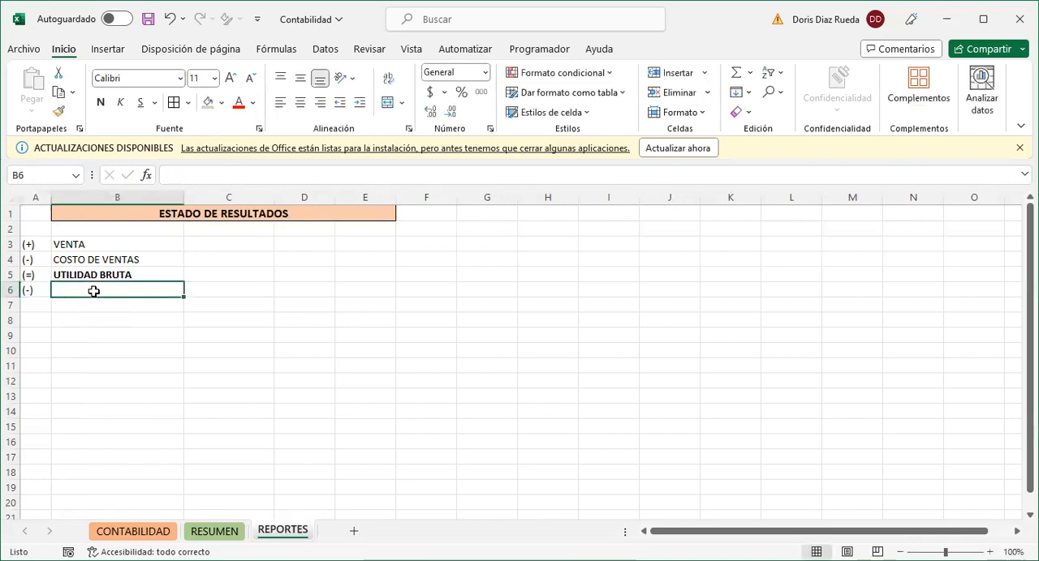
type("GASTO")
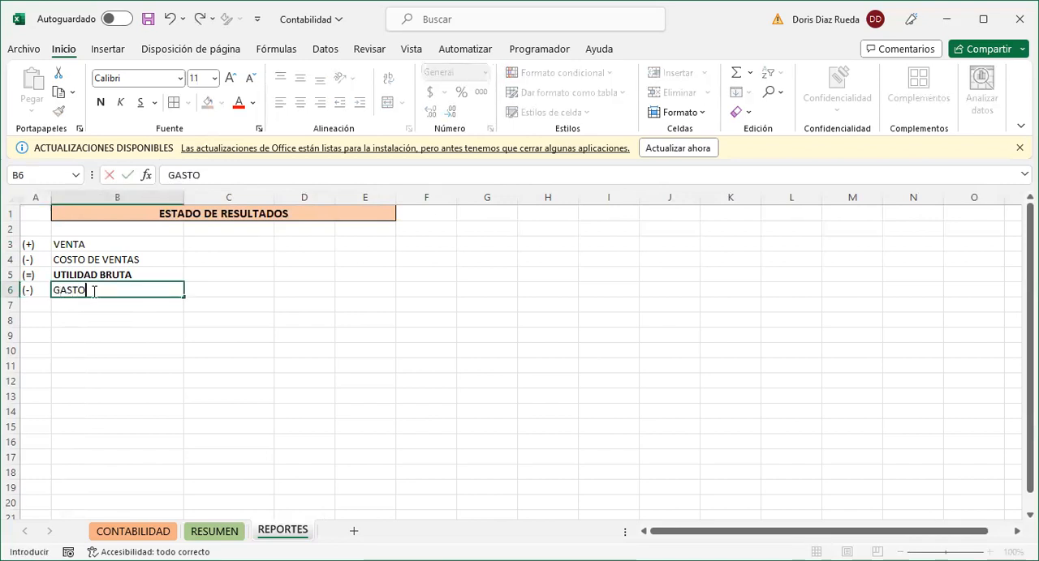
- Check the classes used in the CONTABILIDAD table and the RESUMEN pivot table, and return to the REPORTES sheet
left_click(161, 532)
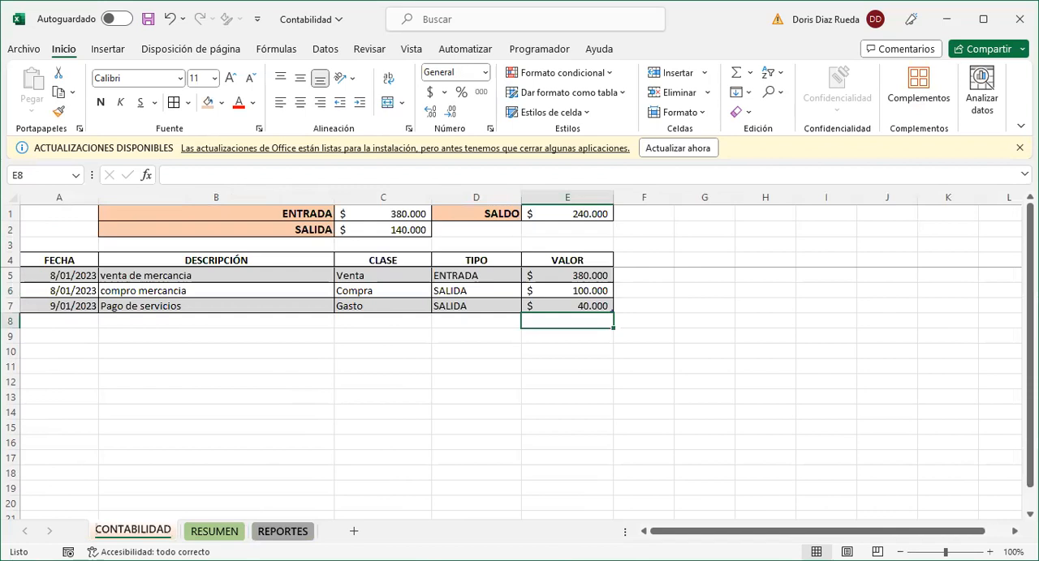
left_click(231, 537)
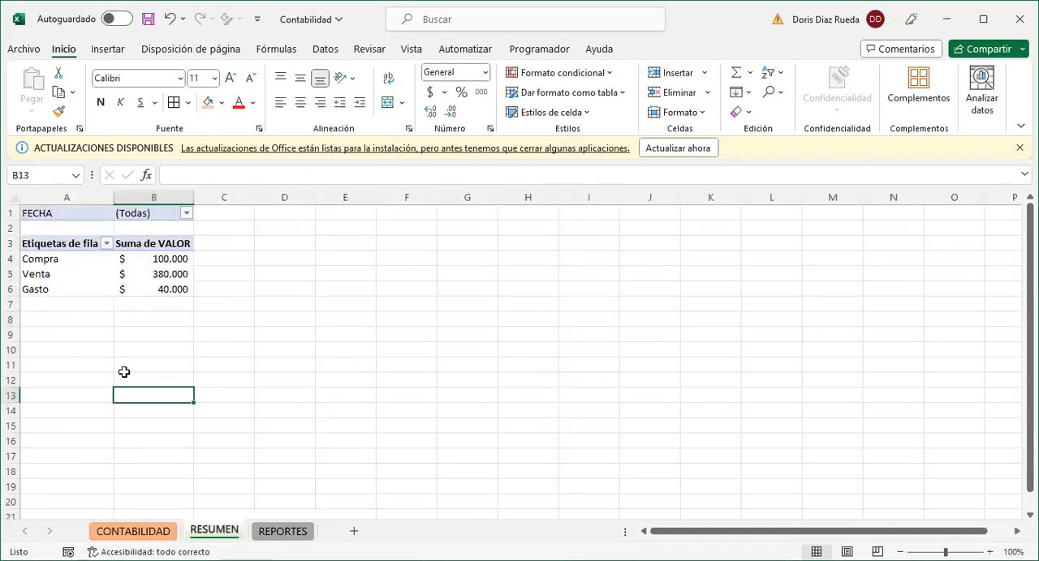
left_click(272, 533)
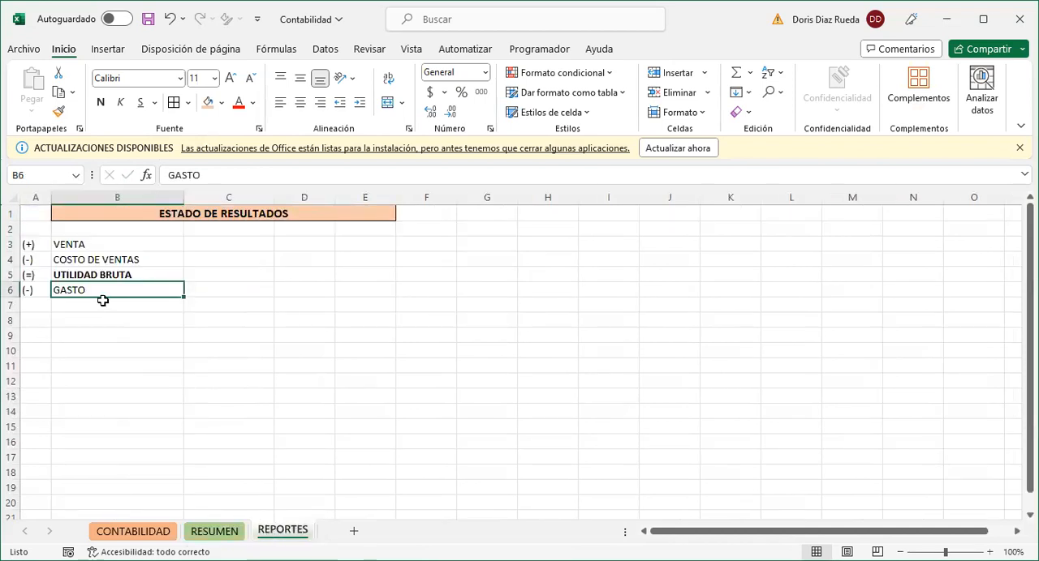
- Enter the sign (=) in cell A7, below the sign of the GASTO row
left_click(45, 304)
type("(")
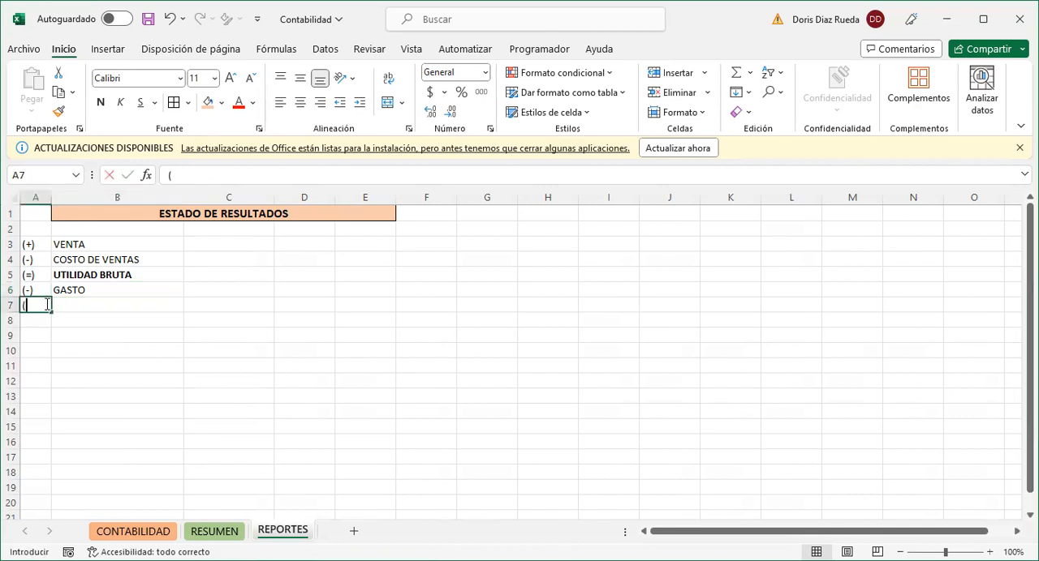
type("=")
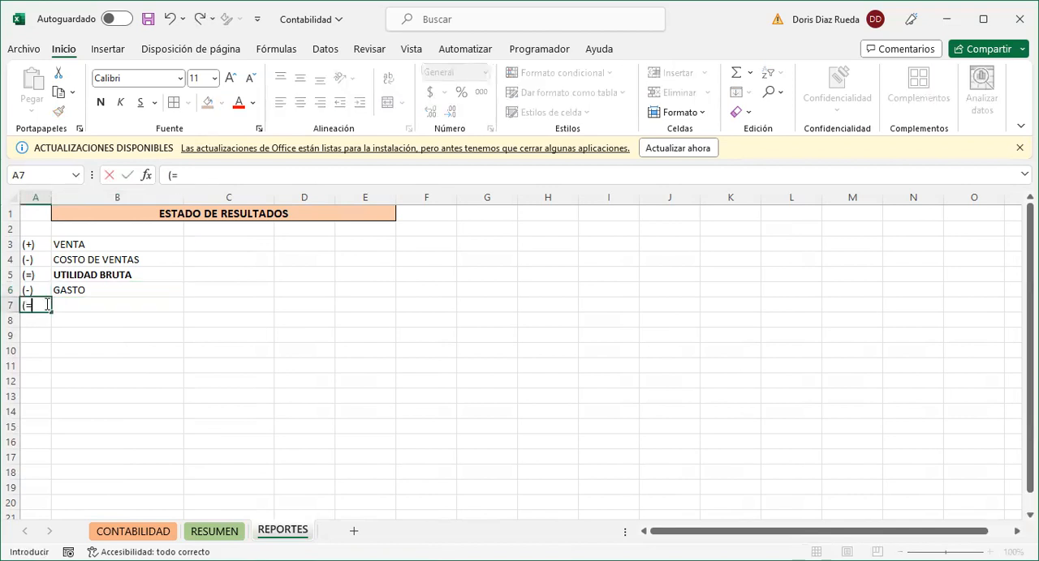
type(")")
- Enter the label UTILIDAD OPERACIONAL in cell B7 and make it bold
left_click(88, 304)
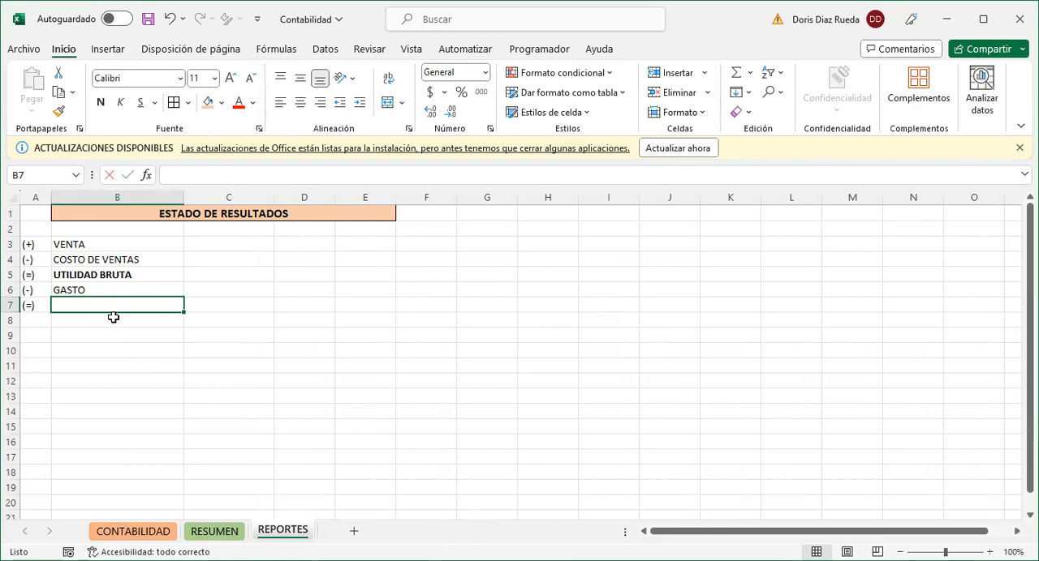
type("UTILIDAD ")
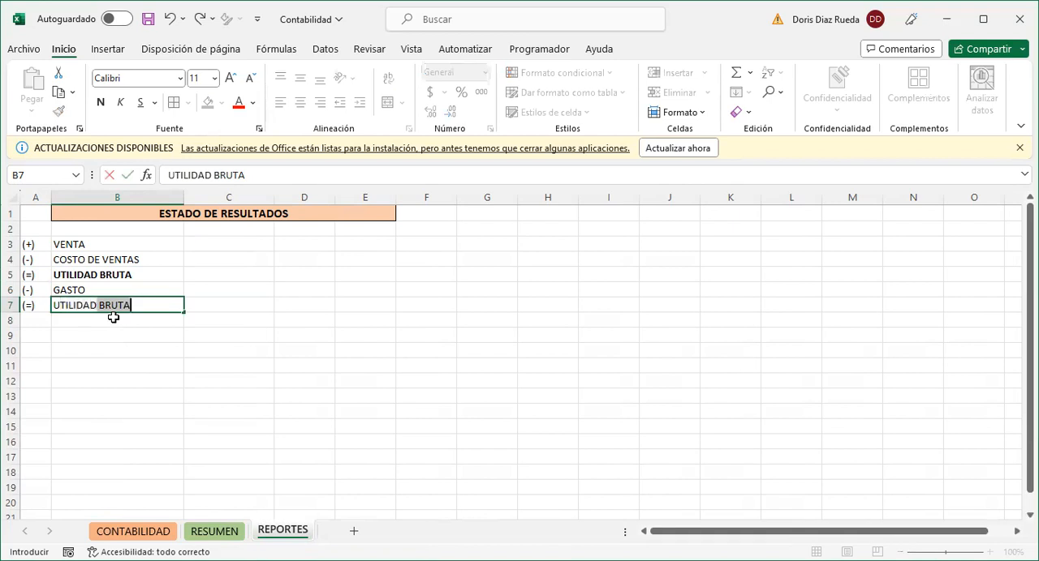
type("OPER")
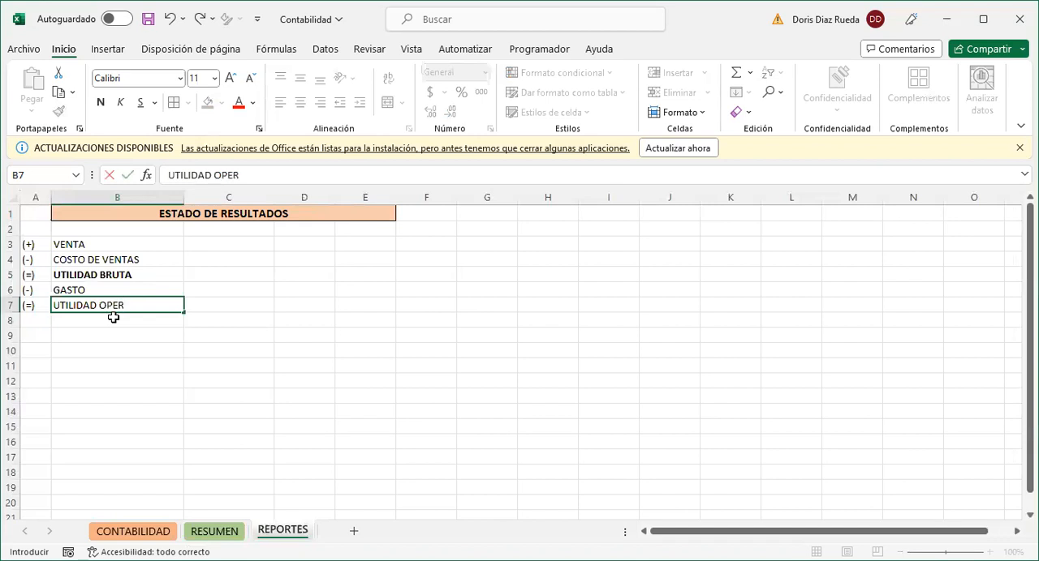
type("ACIONAL")
left_click(40, 322)
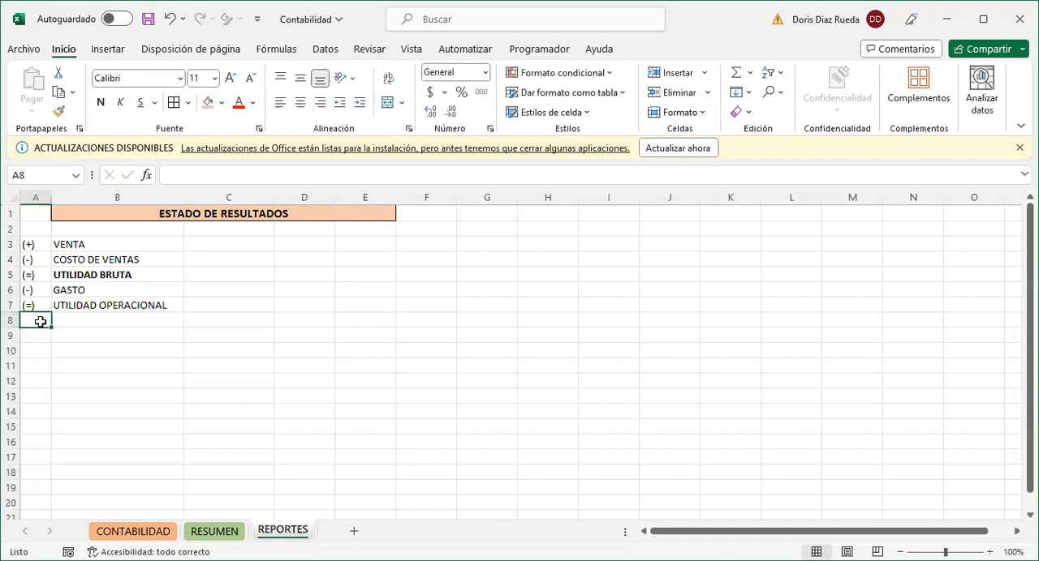
left_click(75, 305)
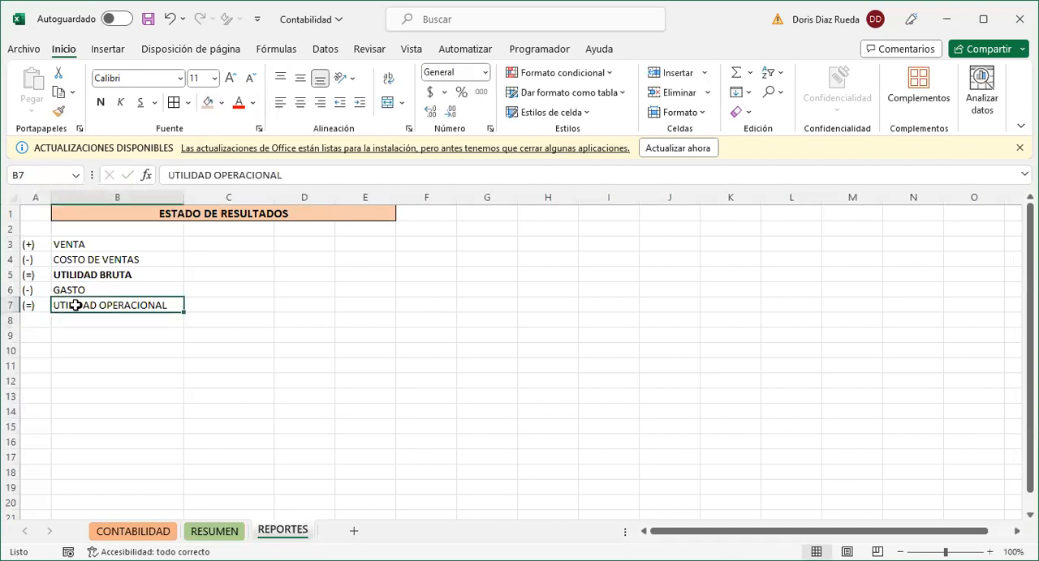
key("ctrl+n")
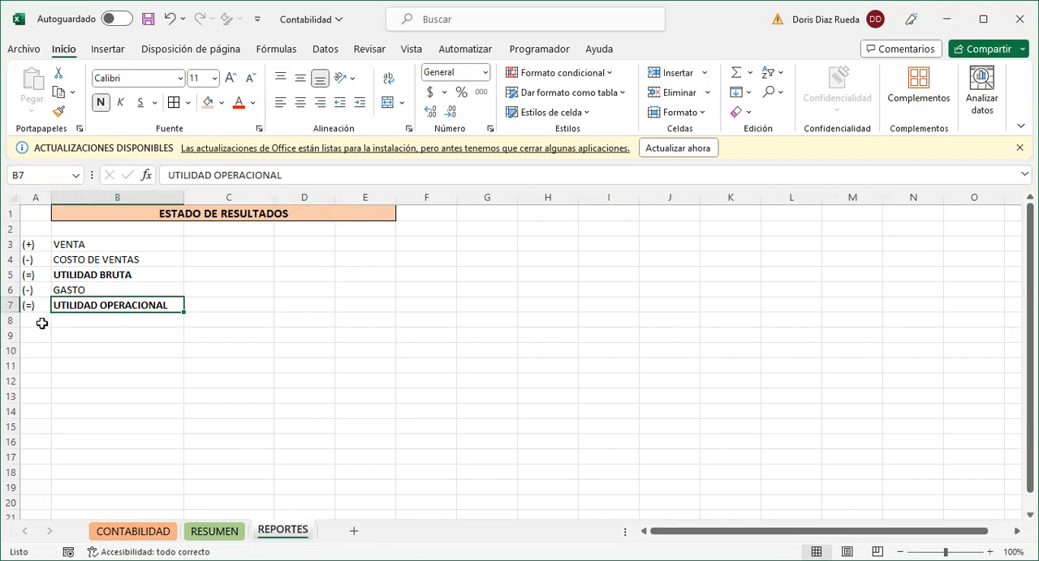
- Add a row below UTILIDAD OPERACIONAL with the sign (+) in A8 and the label OTROS INGRESOS in B8
left_click(40, 319)
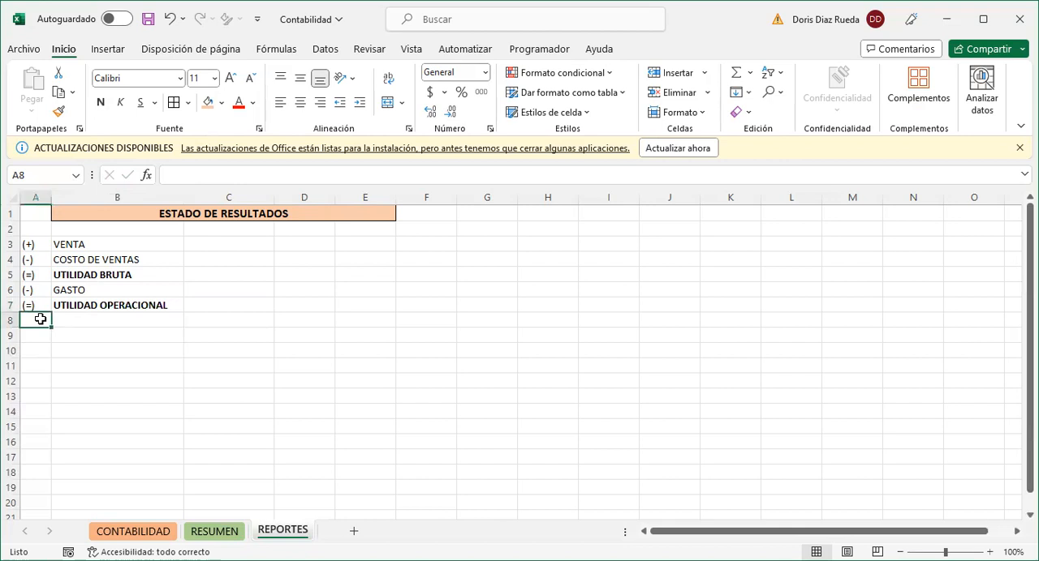
type("(")
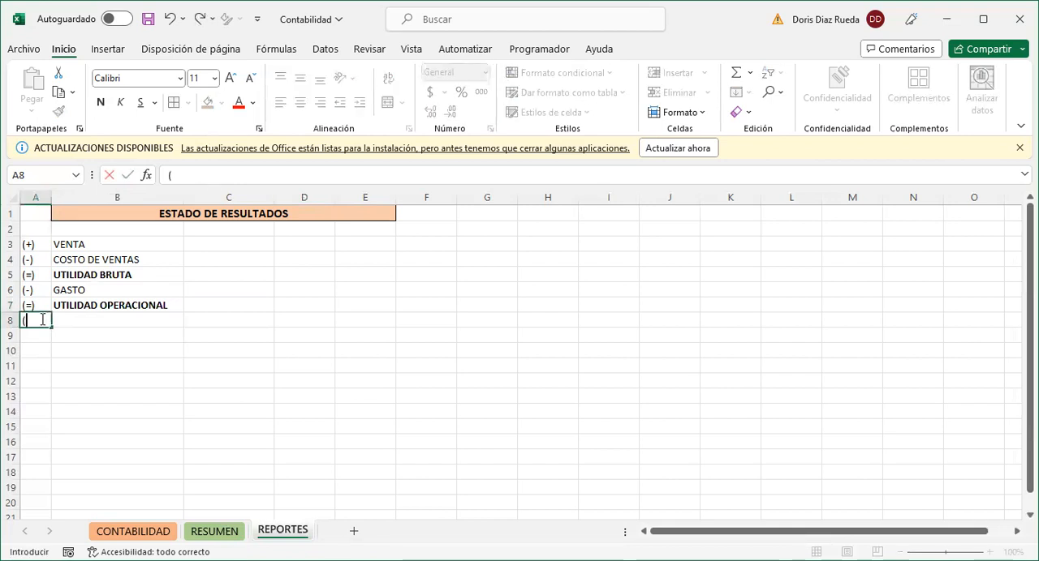
type(")")
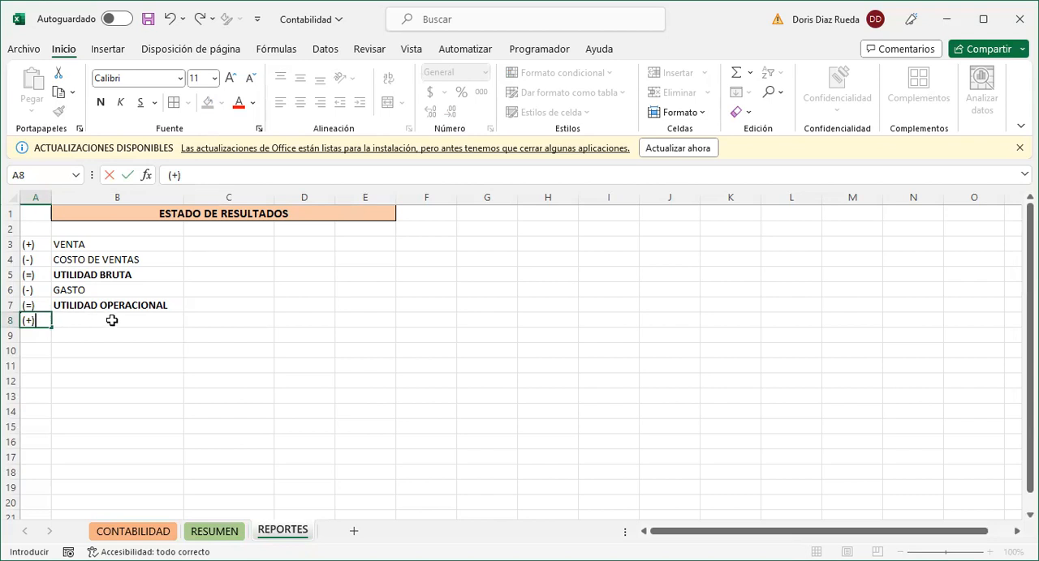
left_click(112, 321)
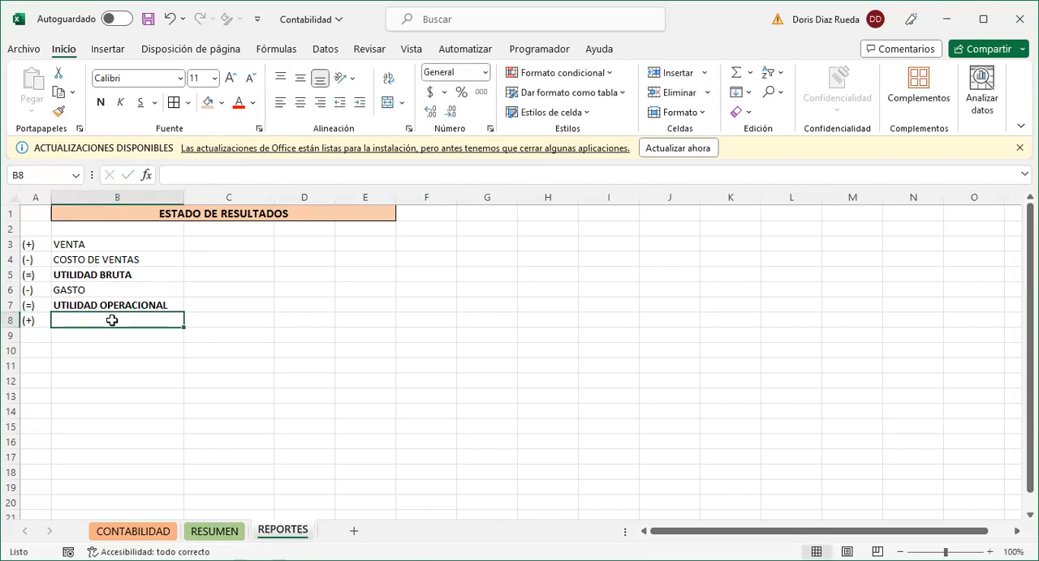
type("OTROS ")
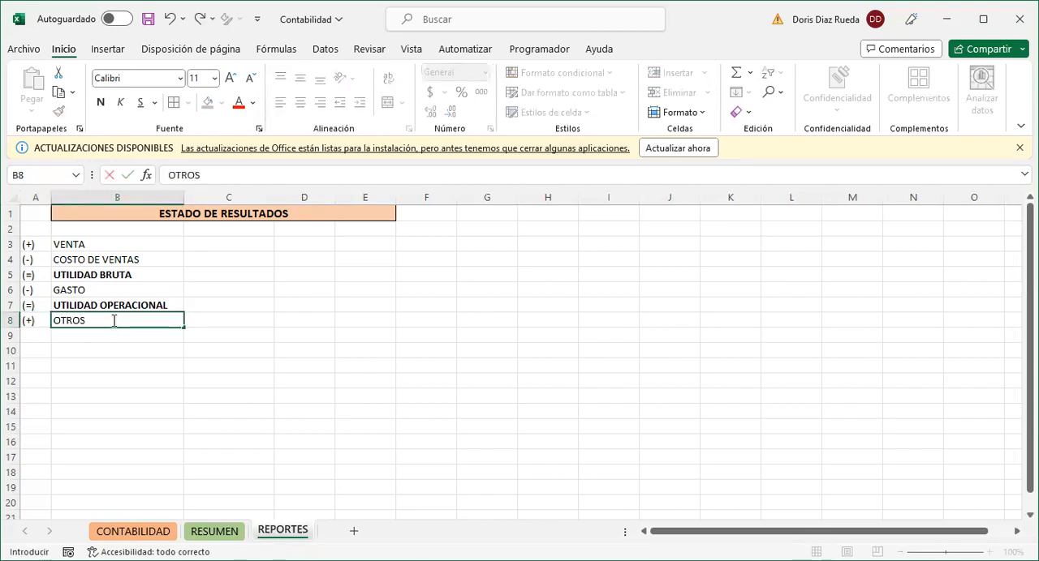
type("INGRESOS")
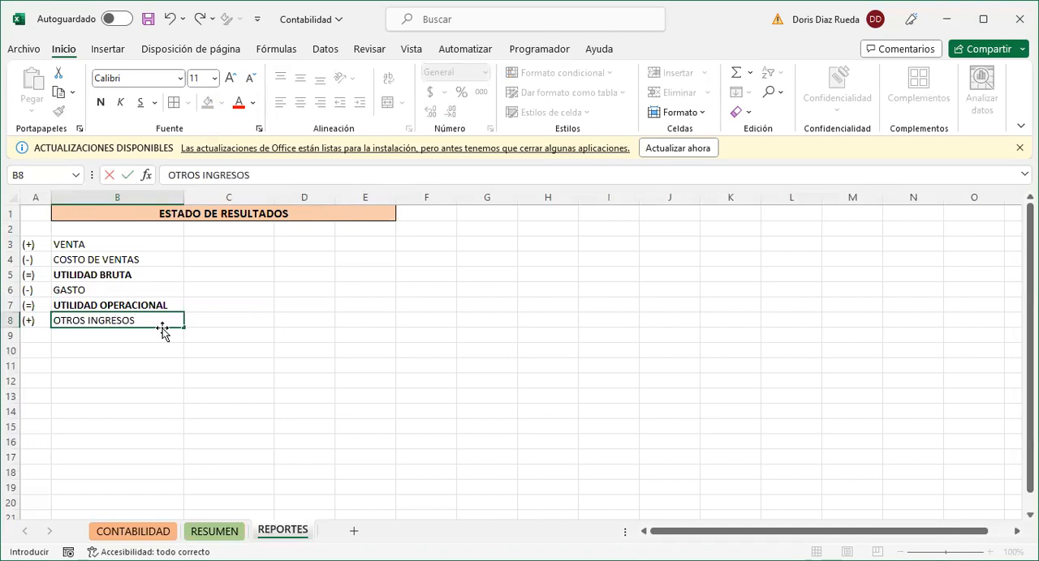
left_click(250, 322)
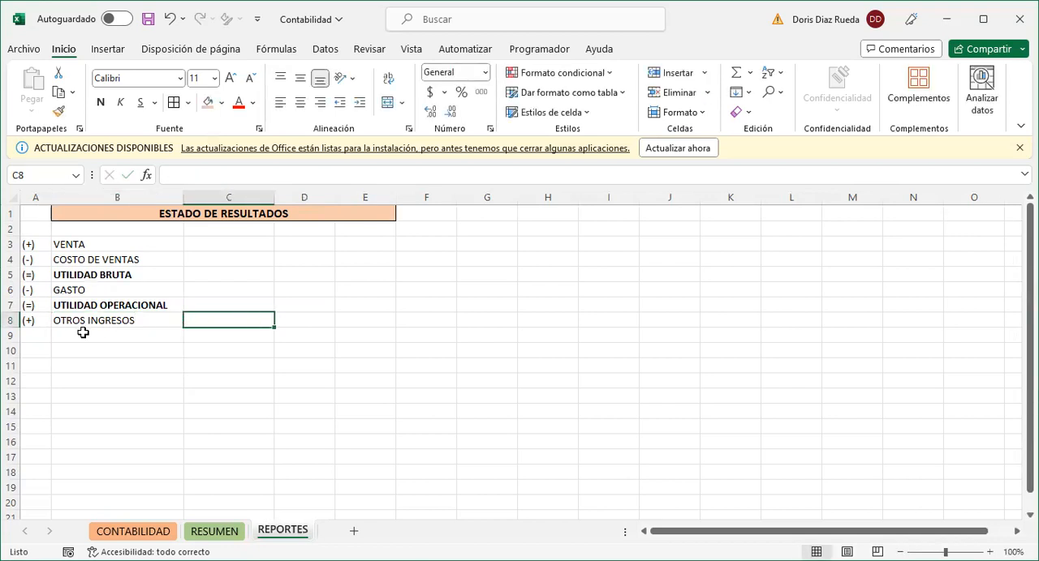
- Review the CLASE options offered for the Pago de servicios row in CONTABILIDAD, and return to cell A9 of REPORTES
left_click(131, 533)
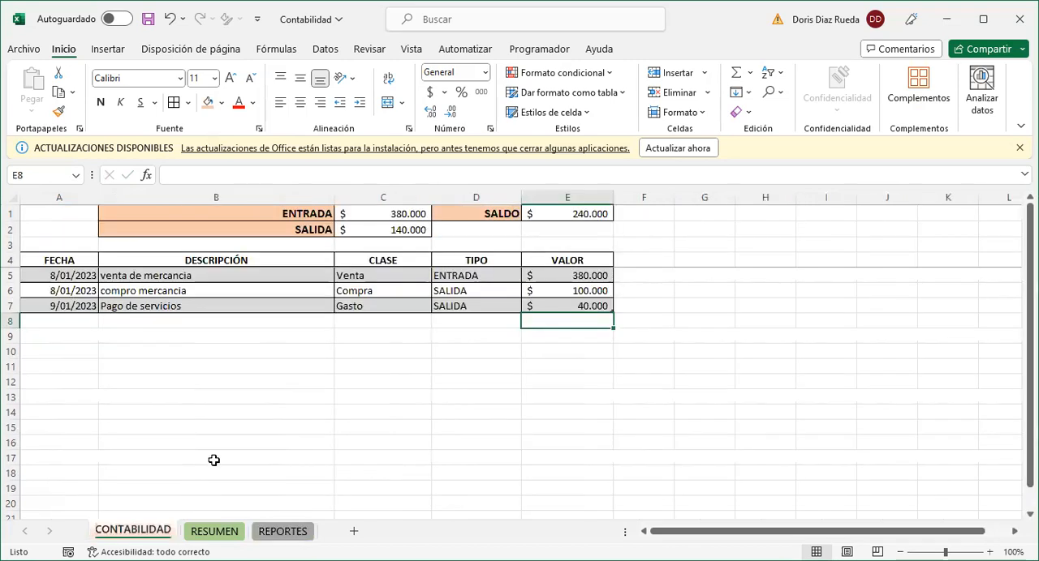
left_click(428, 310)
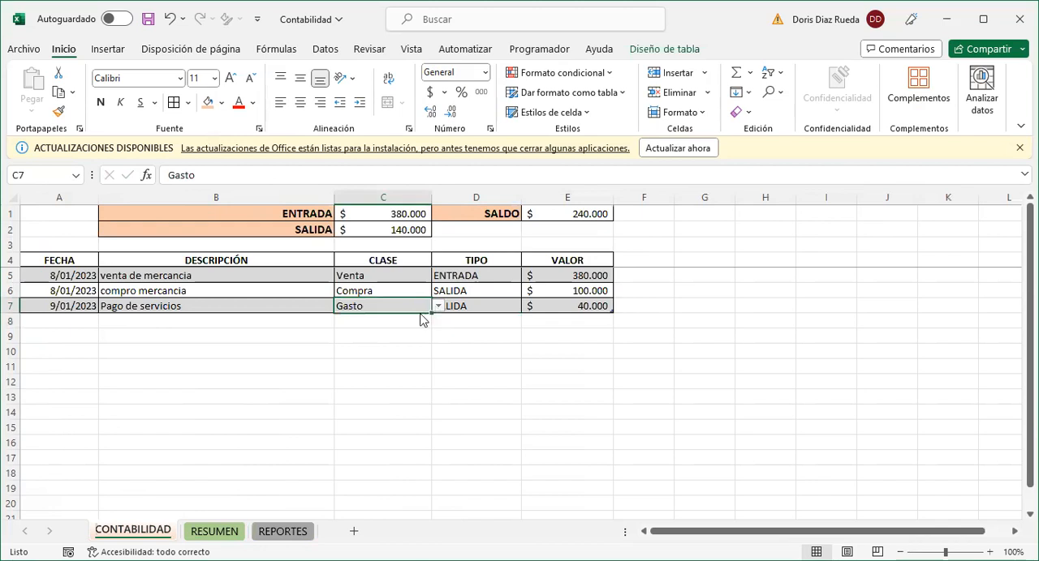
left_click(437, 307)
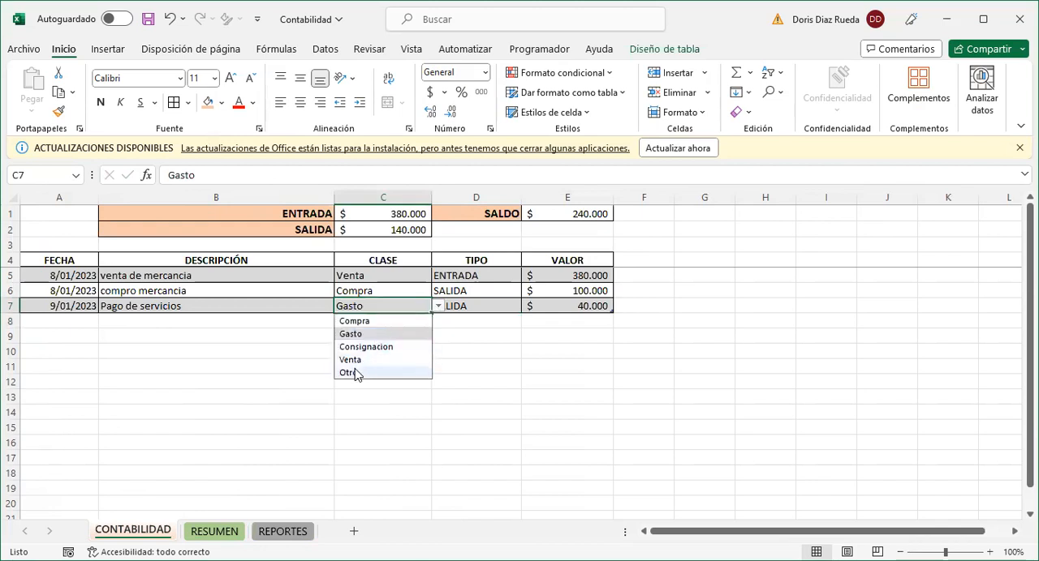
left_click(295, 368)
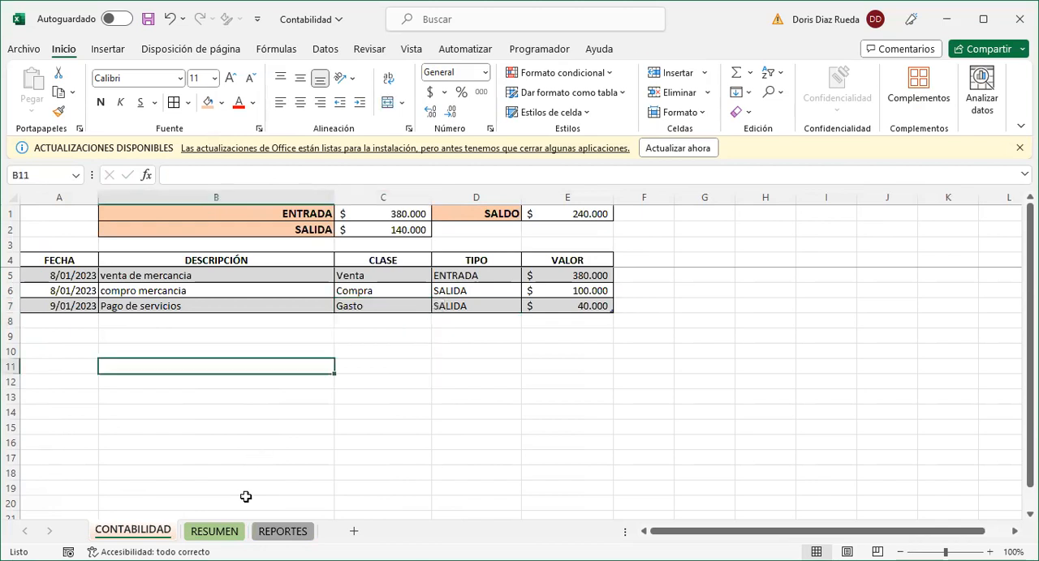
left_click(278, 533)
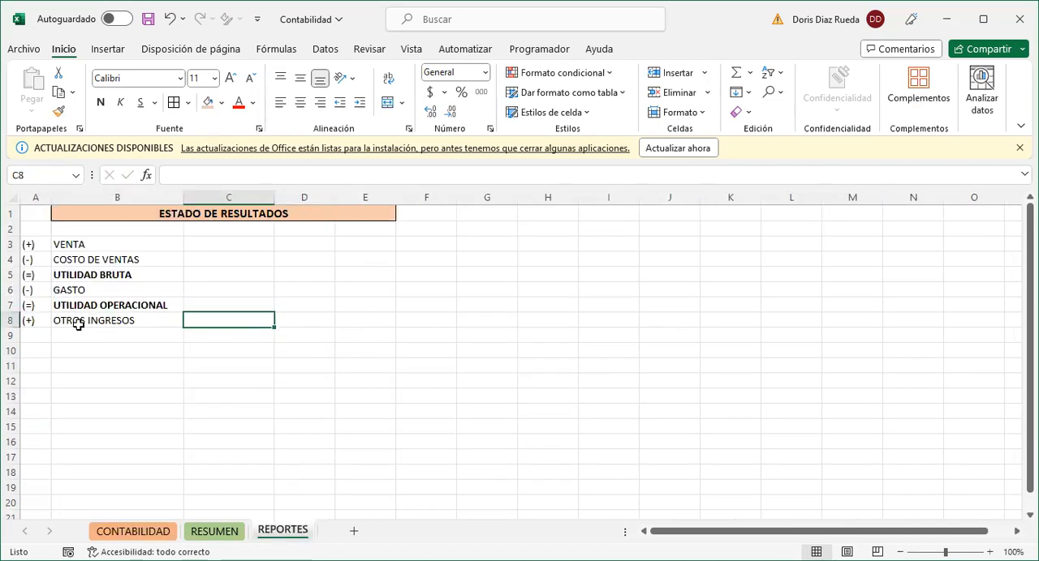
left_click(33, 335)
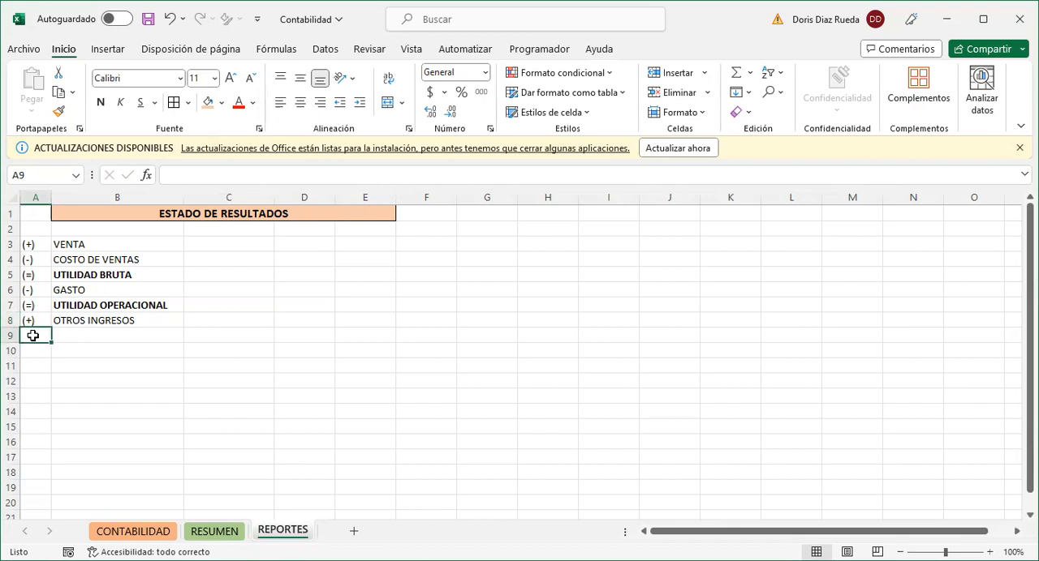
- Add a row below OTROS INGRESOS with the sign (-) in A9 and the label OTROS GASTOS in B9
type("(-")
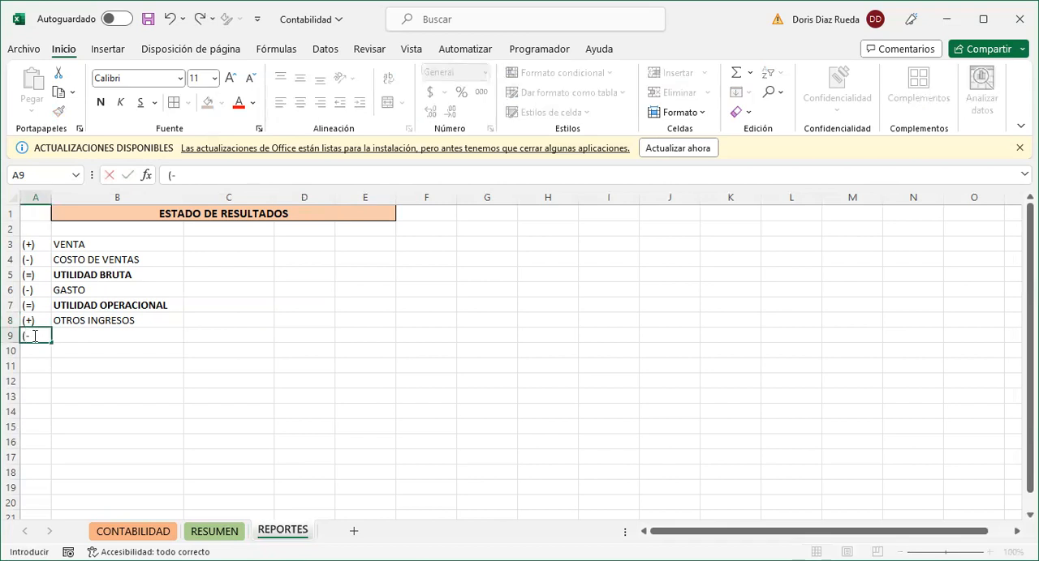
left_click(111, 336)
type("OTROS ")
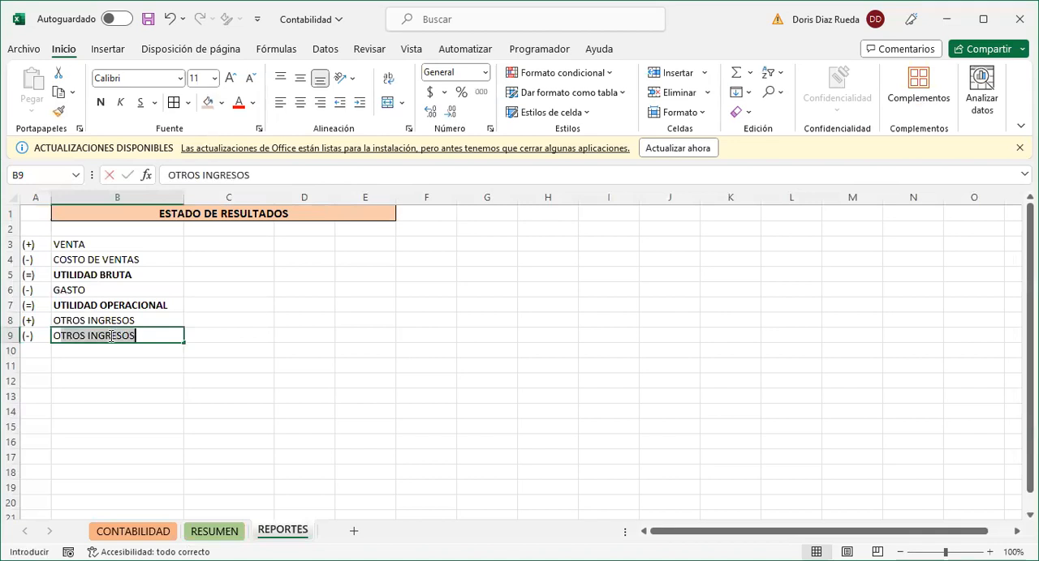
type("I")
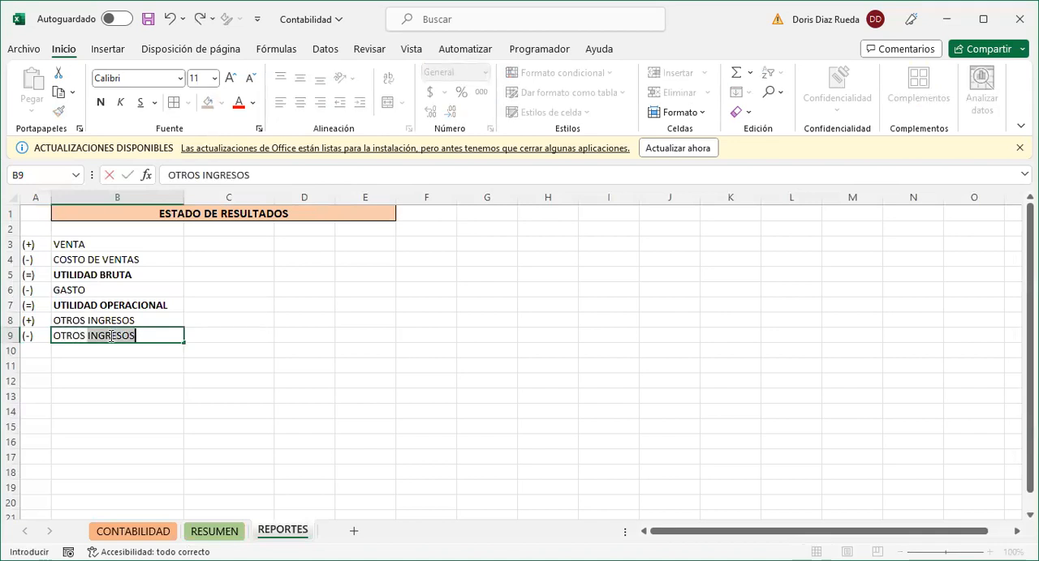
type("GA")
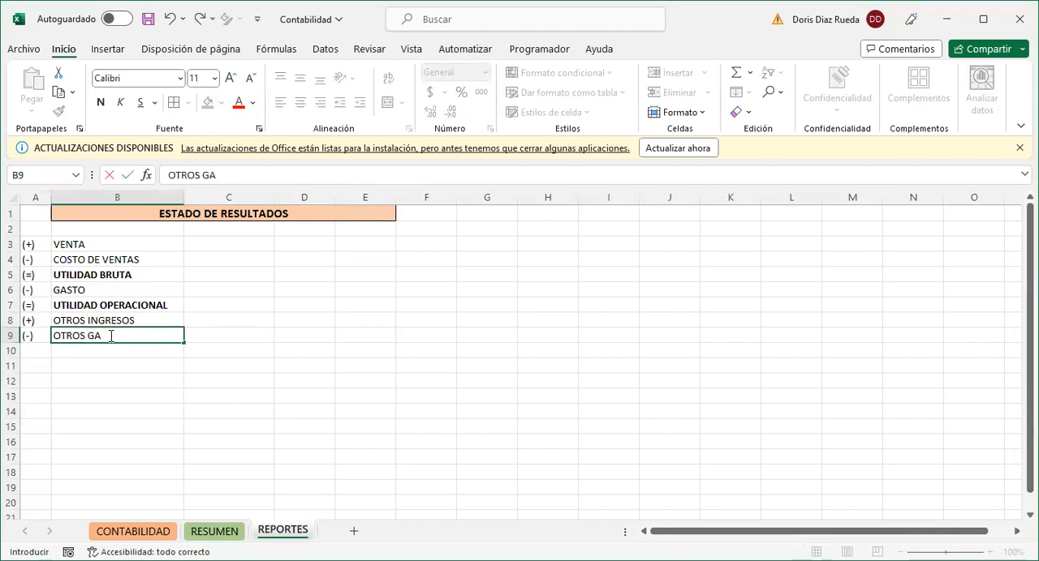
type("STOS")
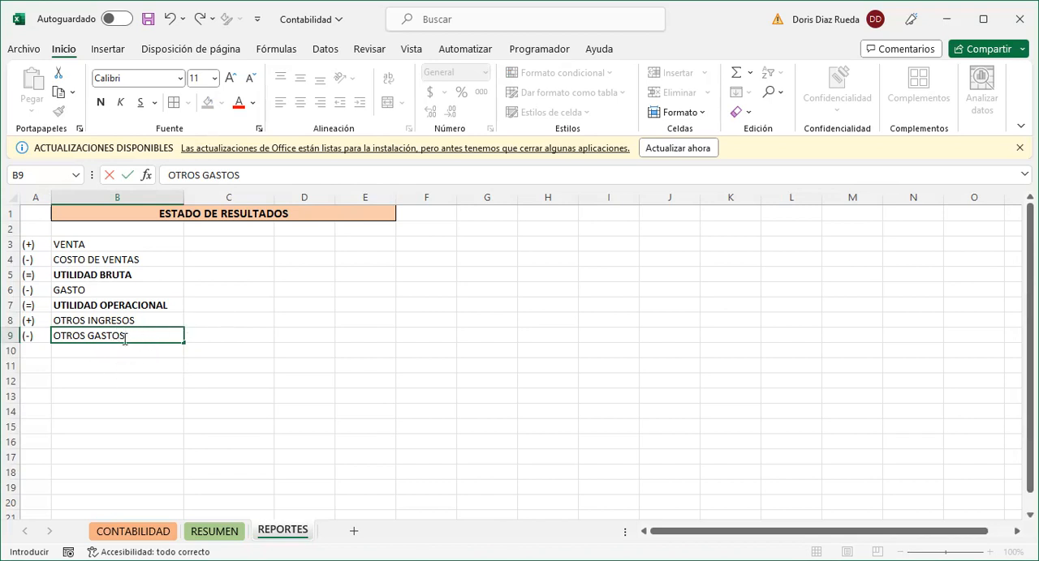
- Enter the sign (=) in cell A10 and remove the bold formatting from OTROS GASTOS in B9
left_click(42, 352)
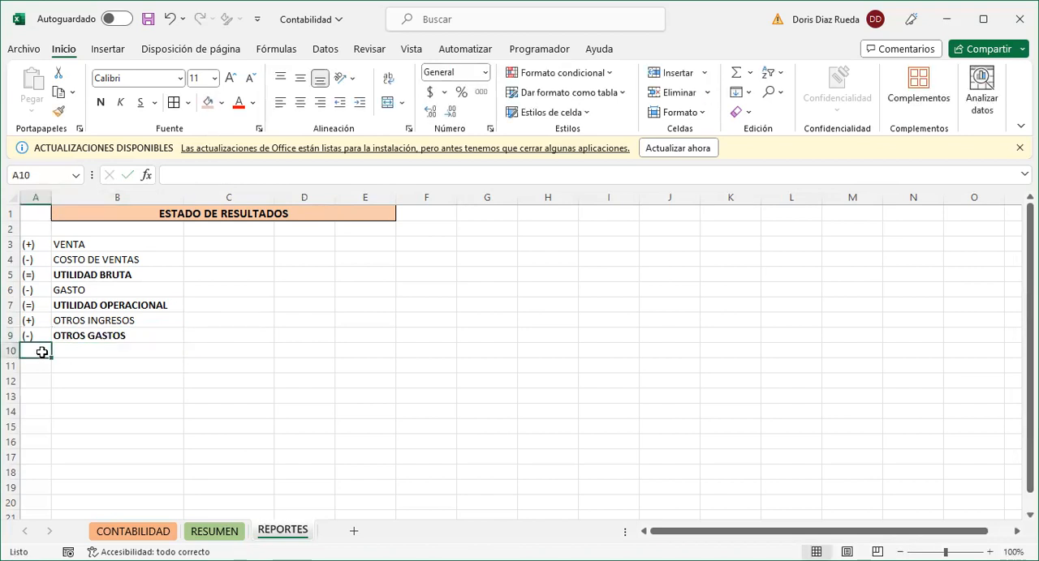
type("(")
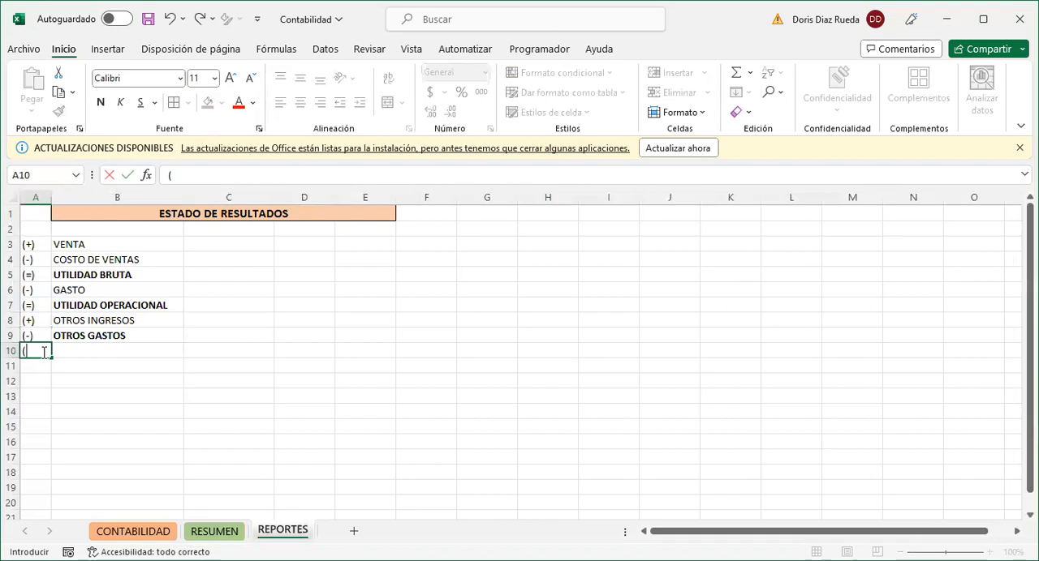
type("=)")
left_click(83, 353)
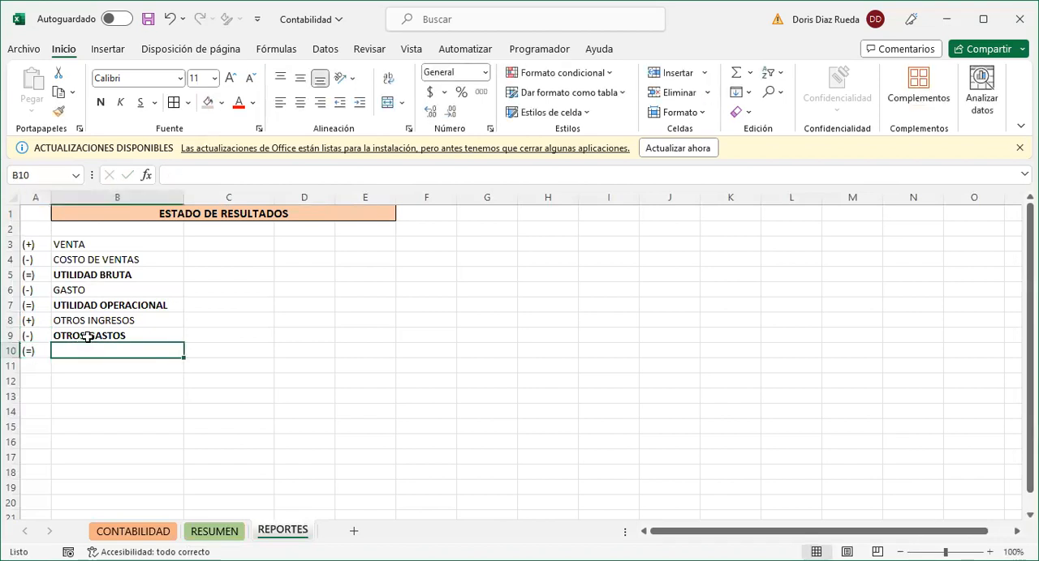
left_click(88, 338)
key("ctrl+n")
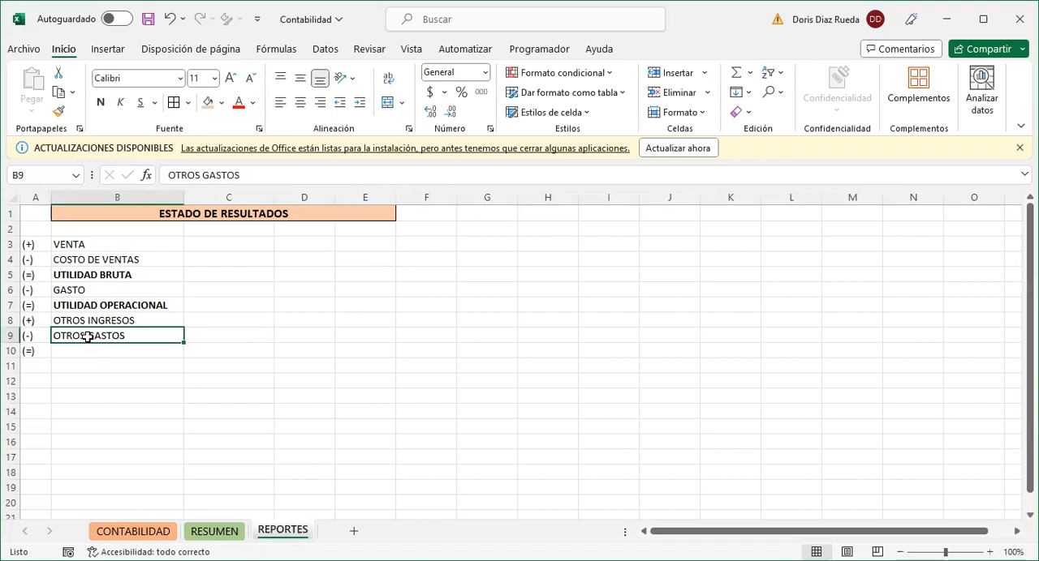
- Enter the label UTILIDAD ANTES IMPUENTOS in cell B10
left_click(81, 351)
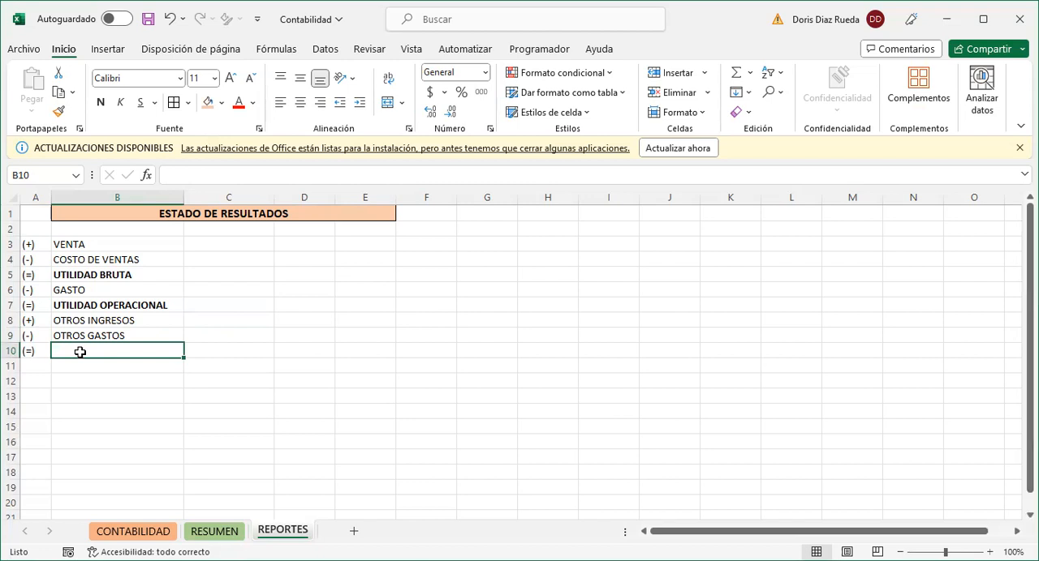
type("UTILIDAD")
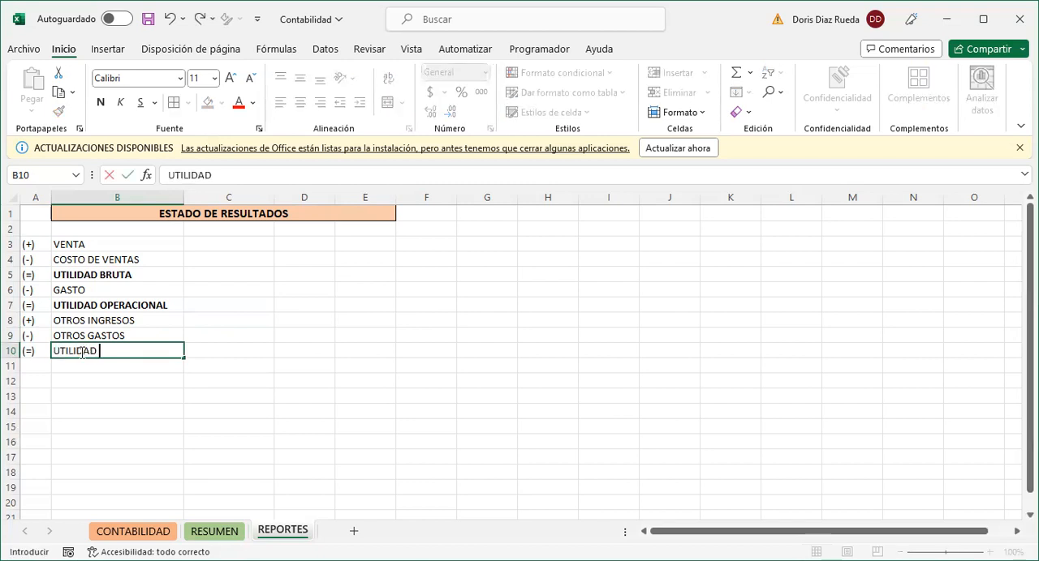
type(" ANTES IM")
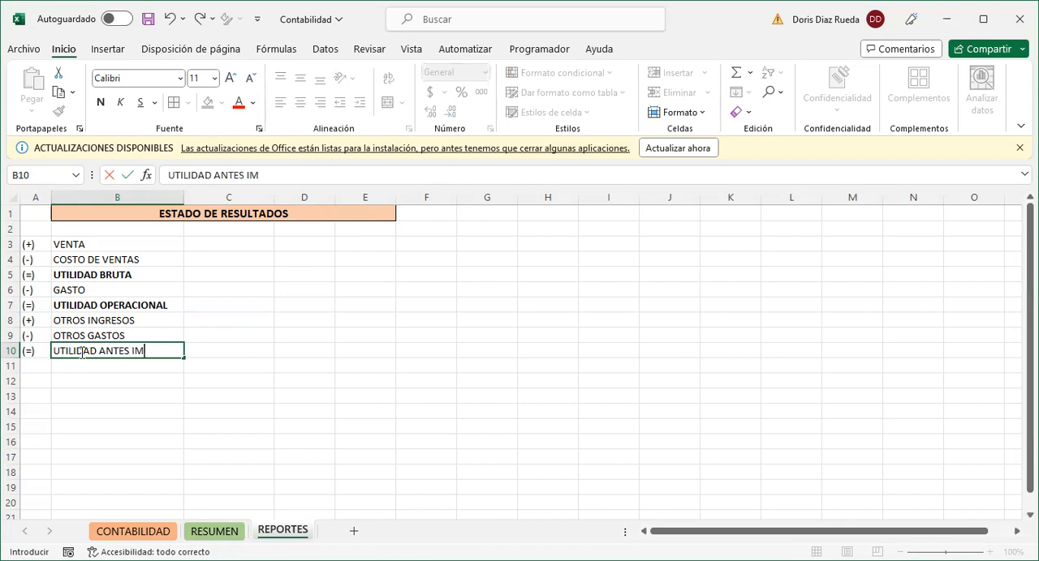
type("PUENTOS")
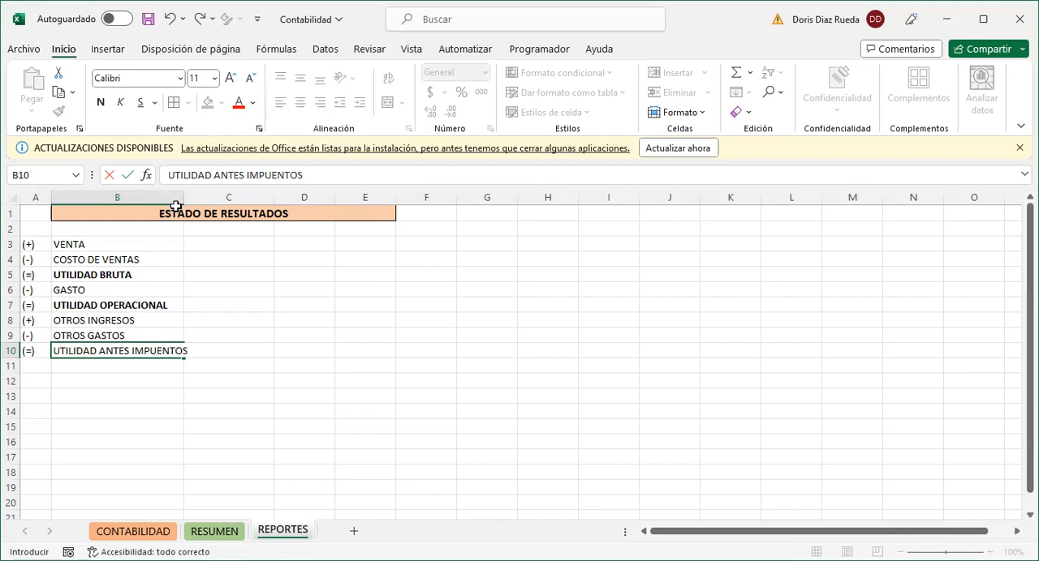
- Widen column B to fit the label in B10 and make that label bold
left_click(207, 276)
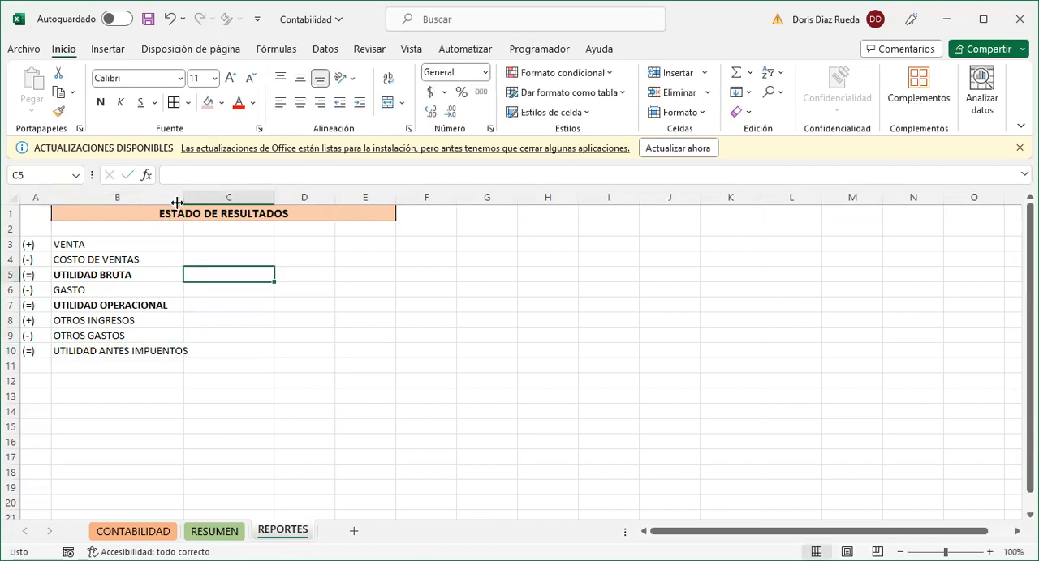
left_click_drag(182, 202, 207, 202)
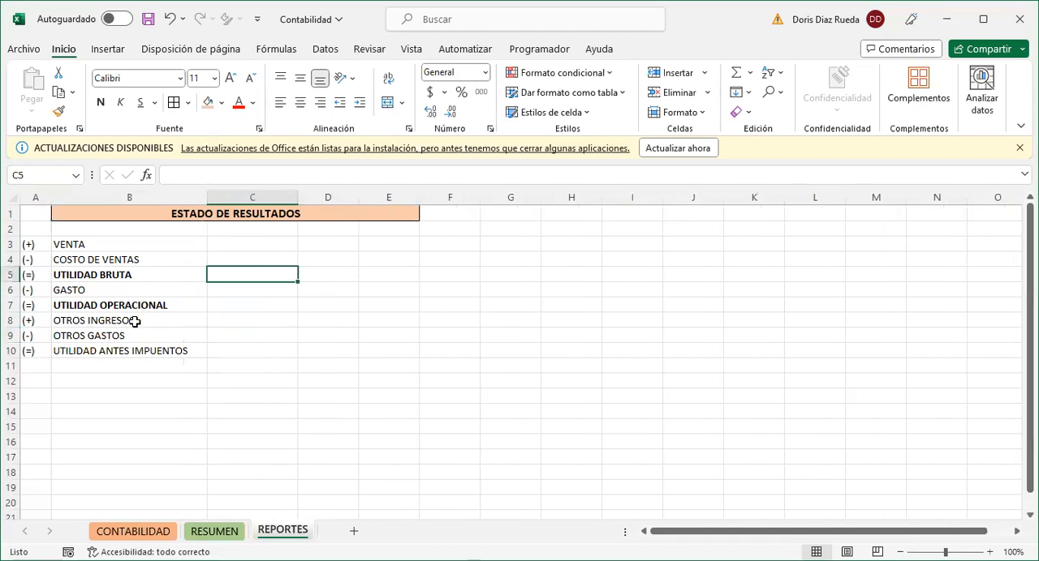
left_click(107, 350)
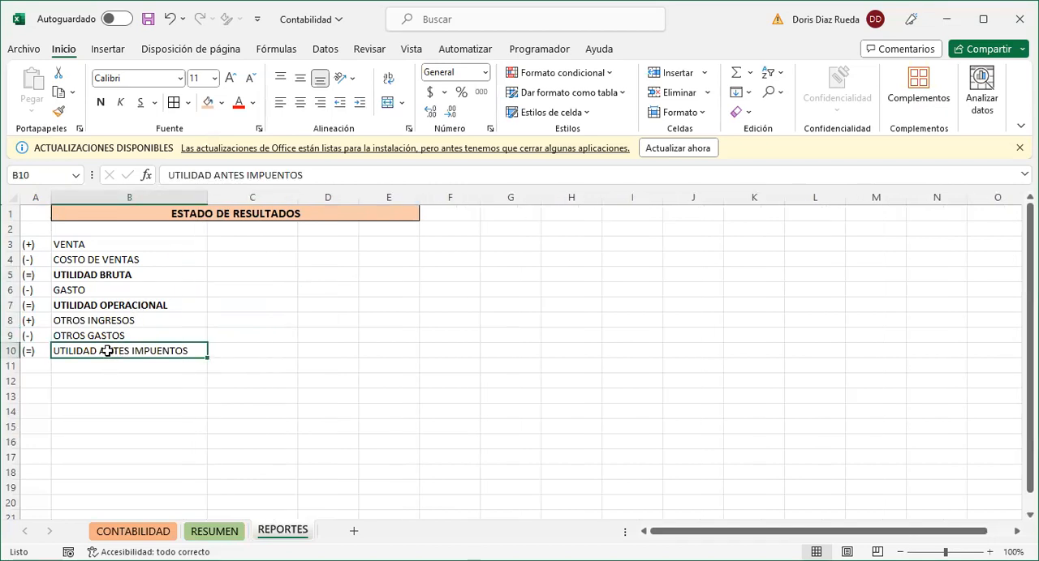
key("ctrl+n")
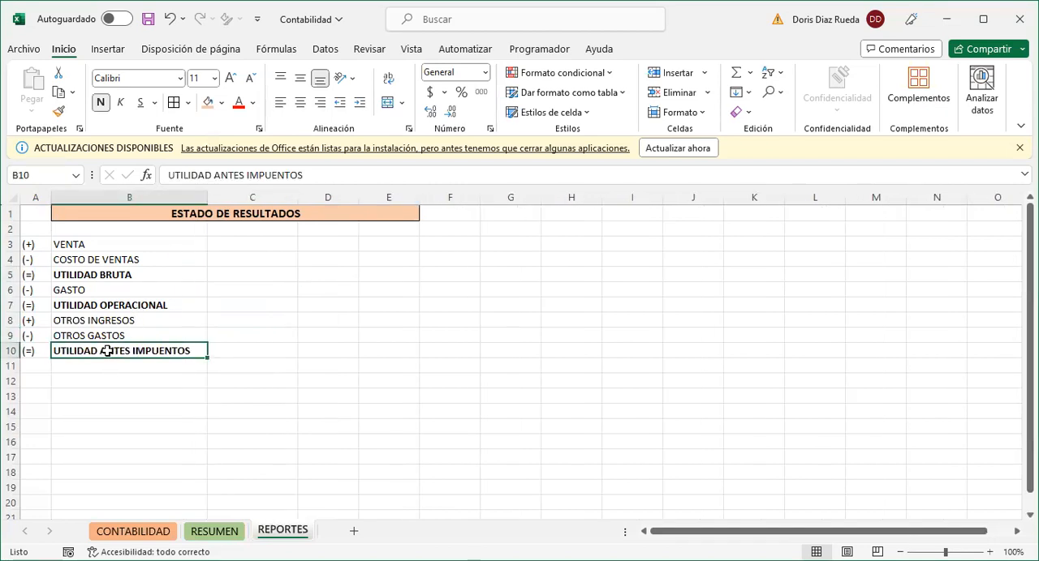
- Add a row below UTILIDAD ANTES IMPUENTOS with the sign (-) in A11 and the label IMPUESTOS in B11
left_click(41, 366)
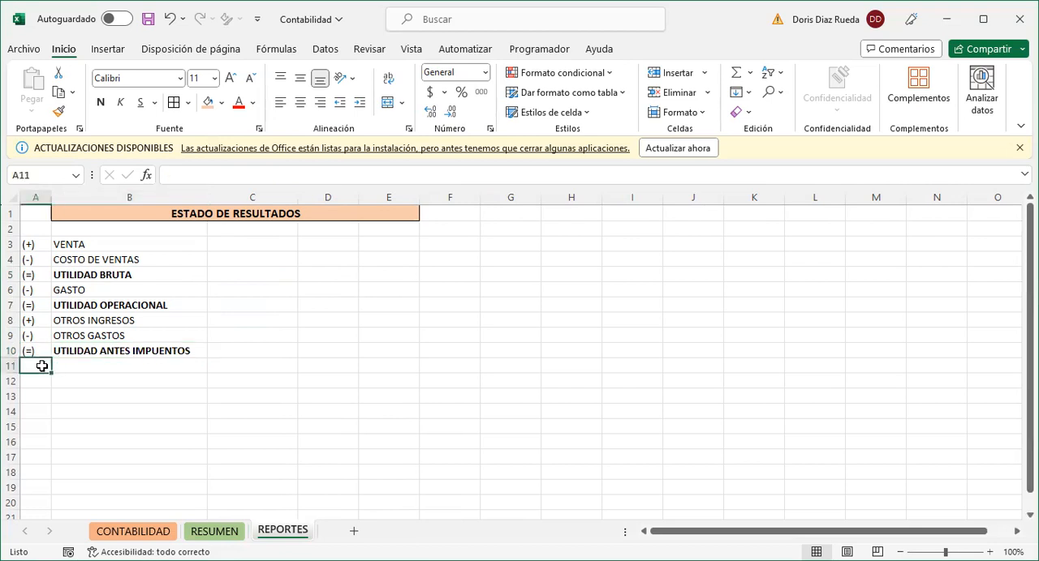
type("(")
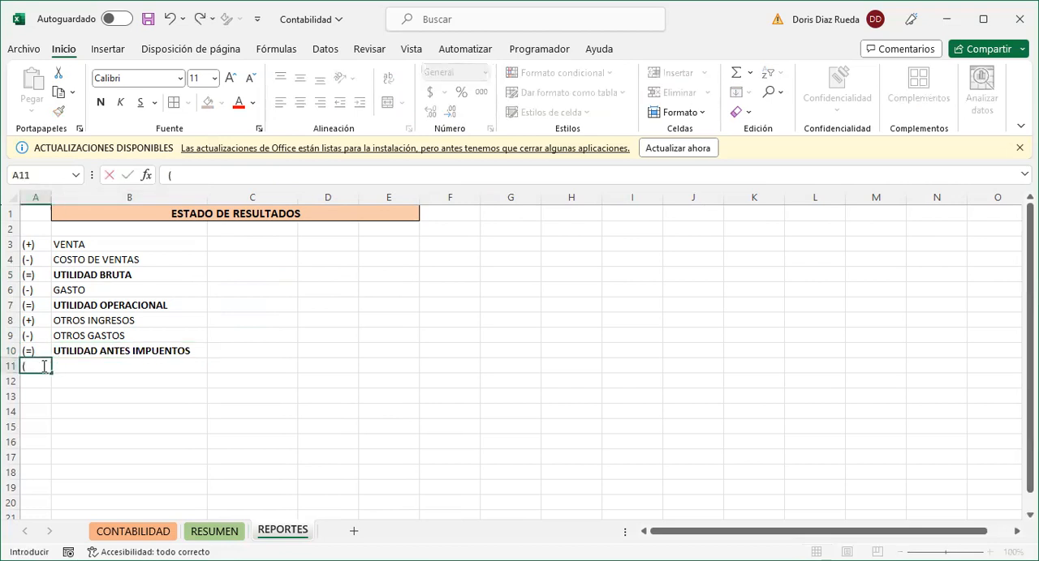
type("-)")
left_click(74, 368)
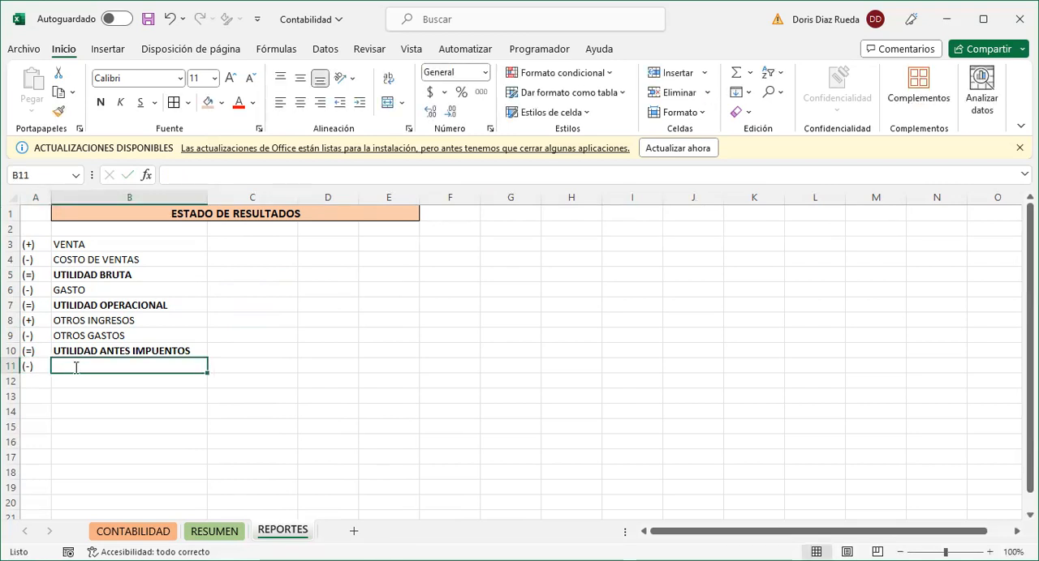
type("IMUESTOS")
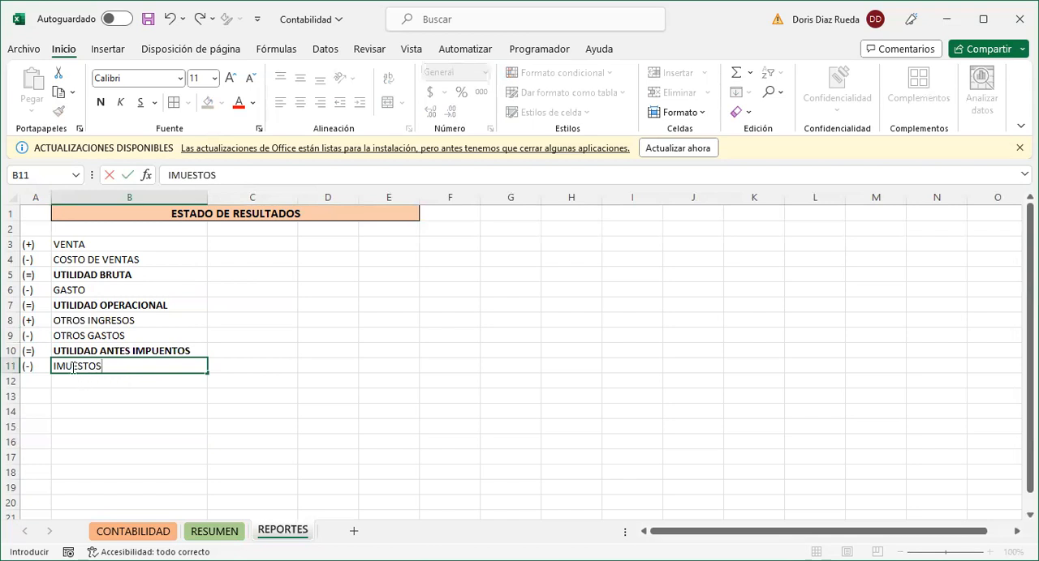
left_click(67, 366)
type("P")
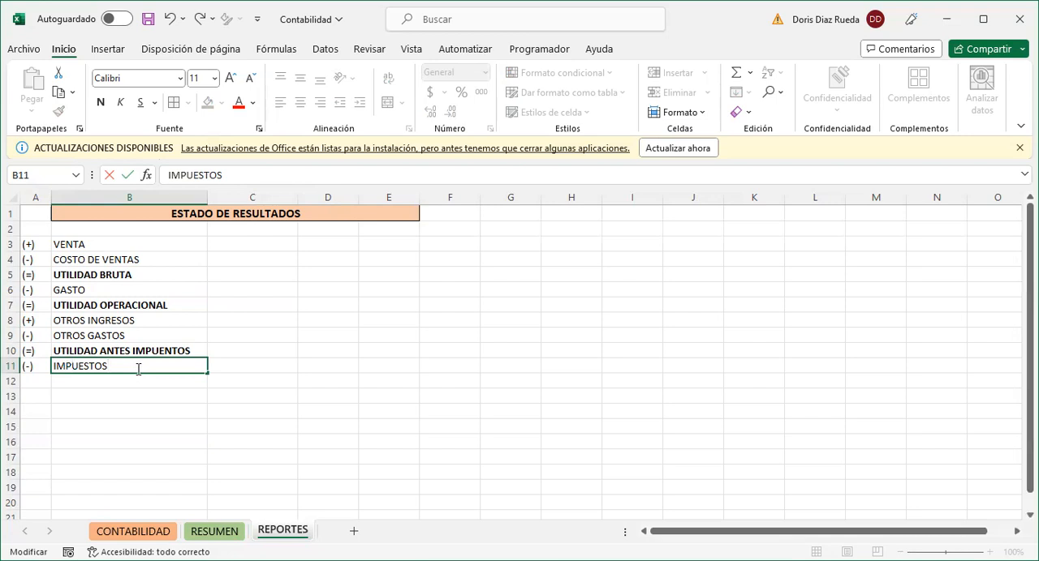
- Fill cell D11 in the IMPUESTOS row with the standard orange colour
left_click(321, 363)
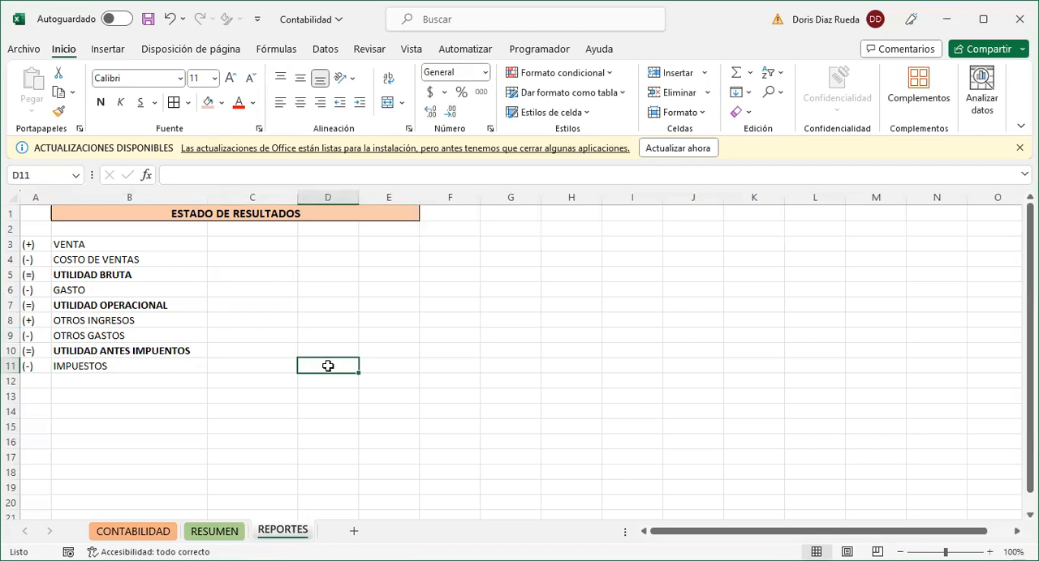
left_click(242, 365)
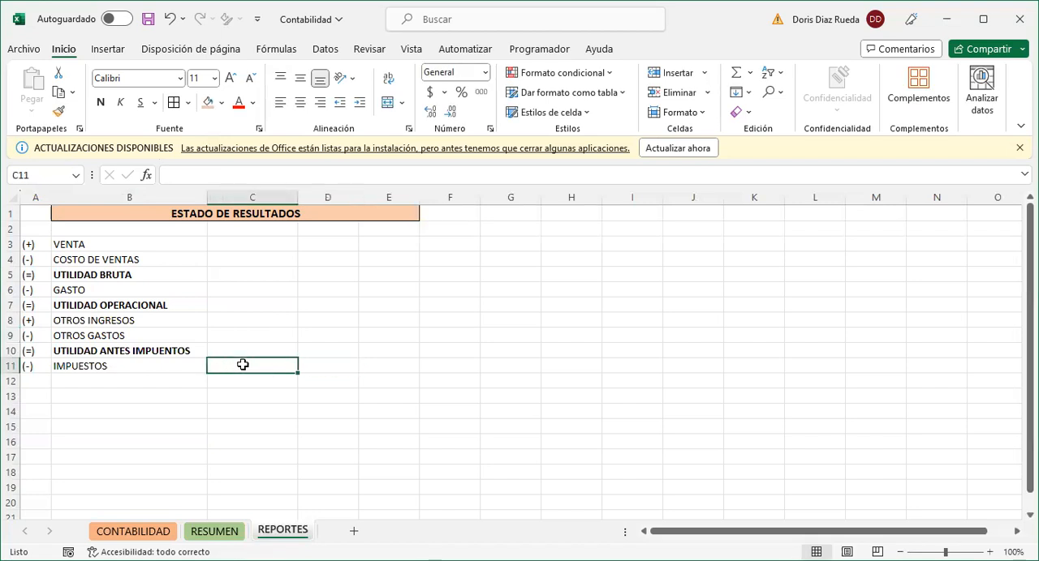
left_click(328, 366)
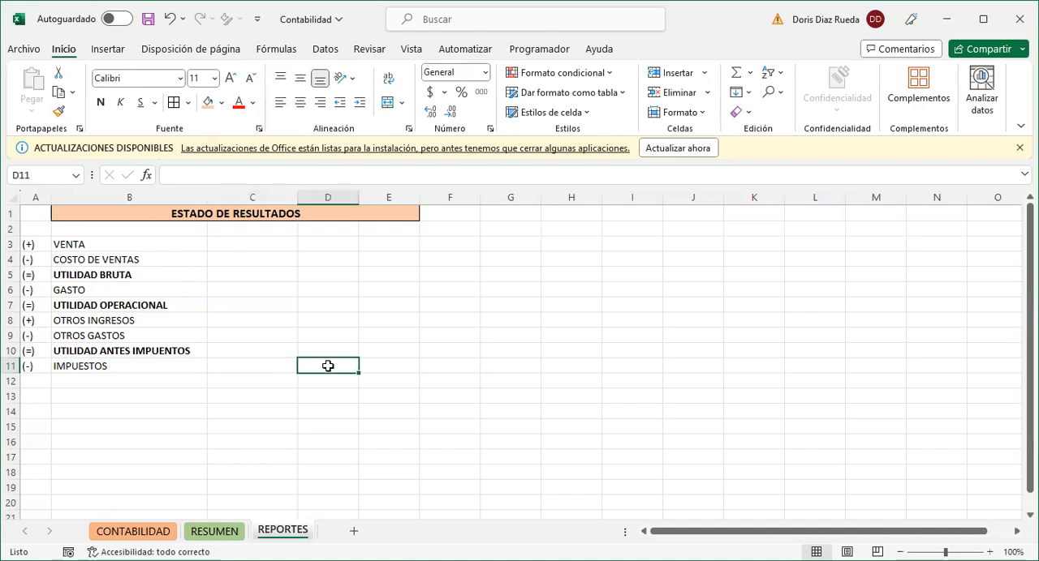
left_click(221, 104)
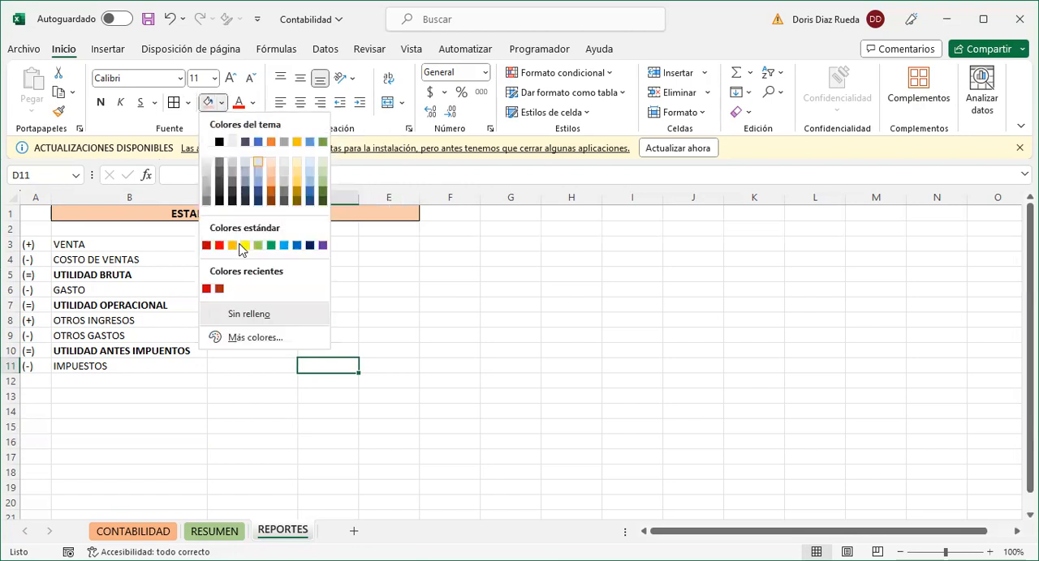
left_click(232, 245)
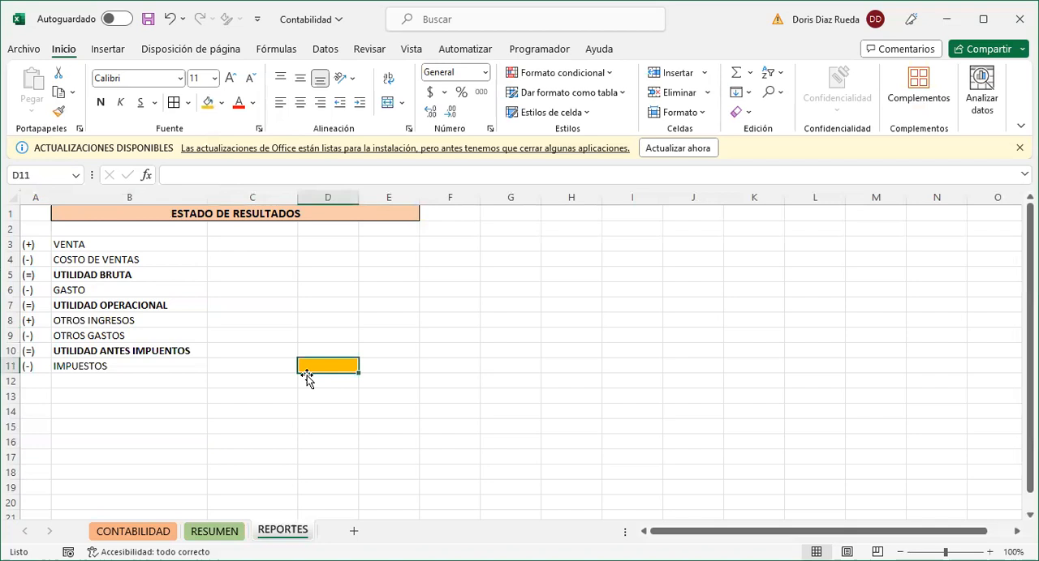
left_click(249, 366)
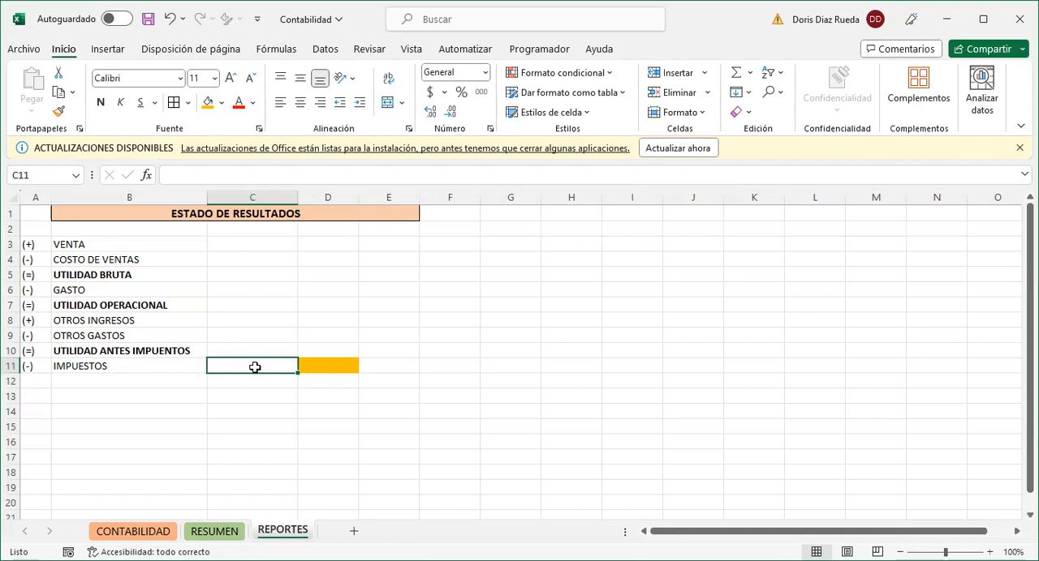
left_click(322, 366)
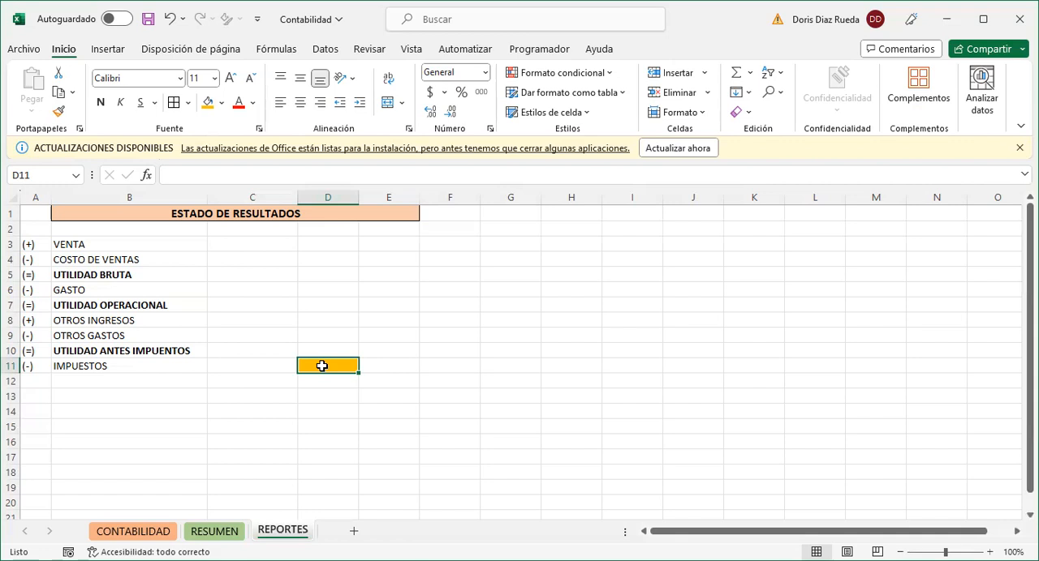
- Add a row below IMPUESTOS with the sign (=) in A12 and the label UTILIDAD DEL EJERCICIO in B12
left_click(42, 381)
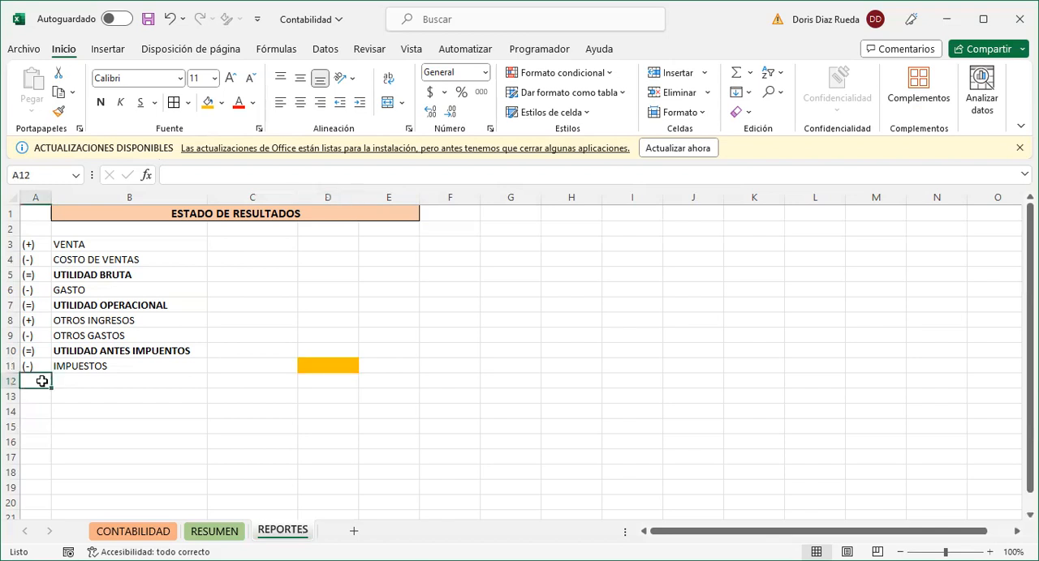
type("(=)")
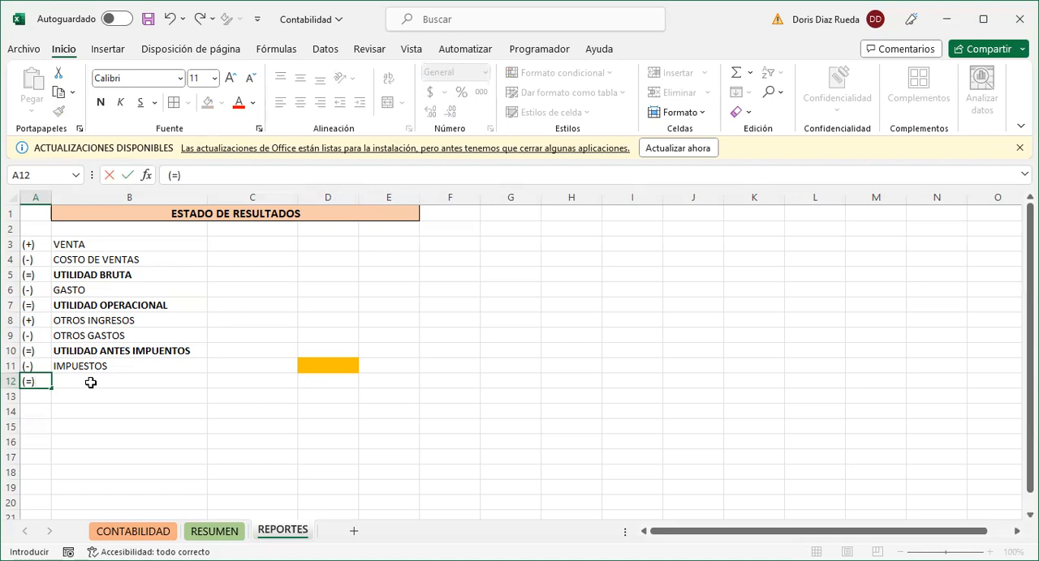
left_click(90, 382)
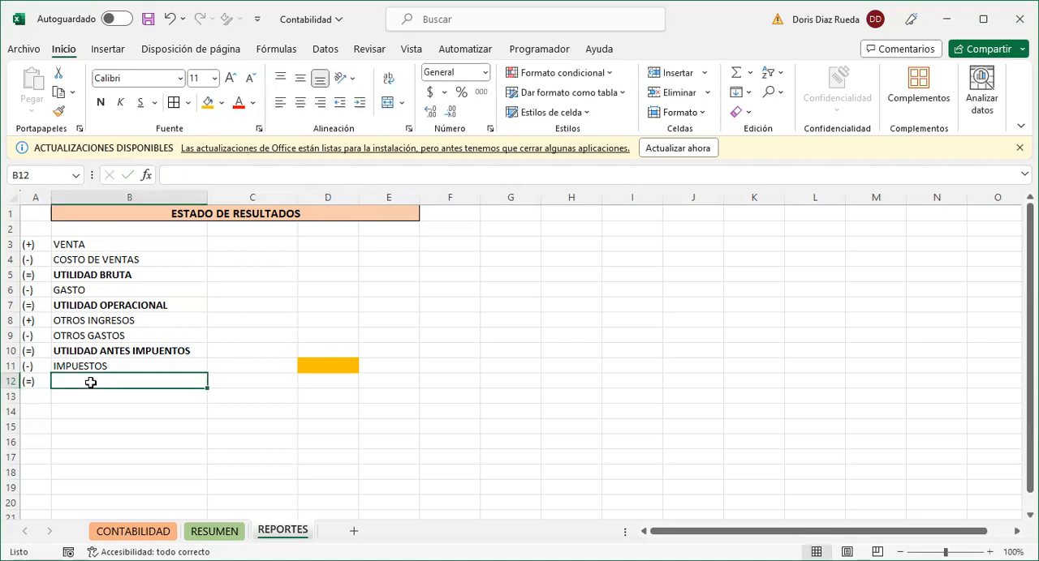
type("UTILIDAD")
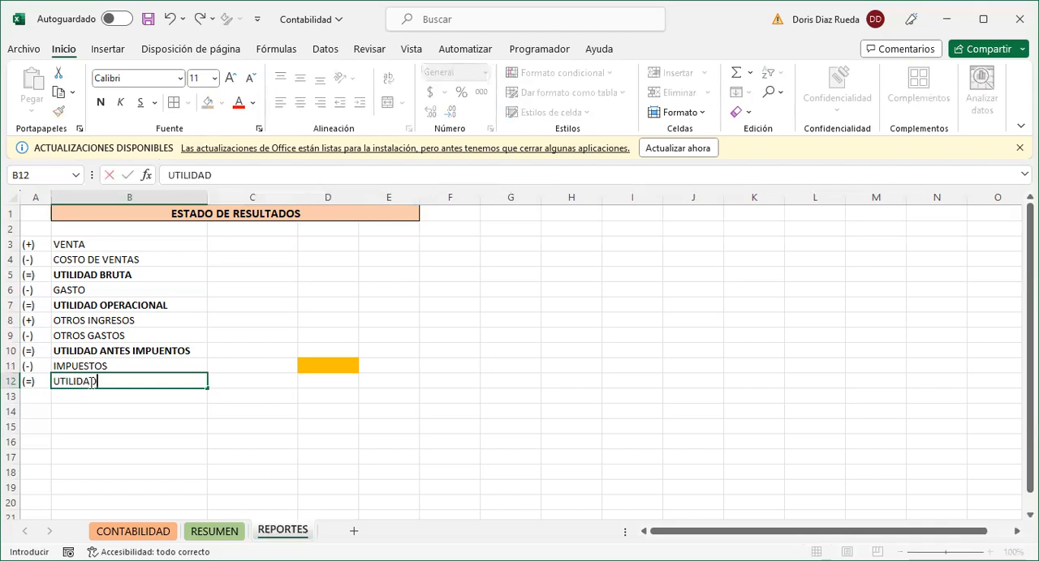
type(" DEL EJ")
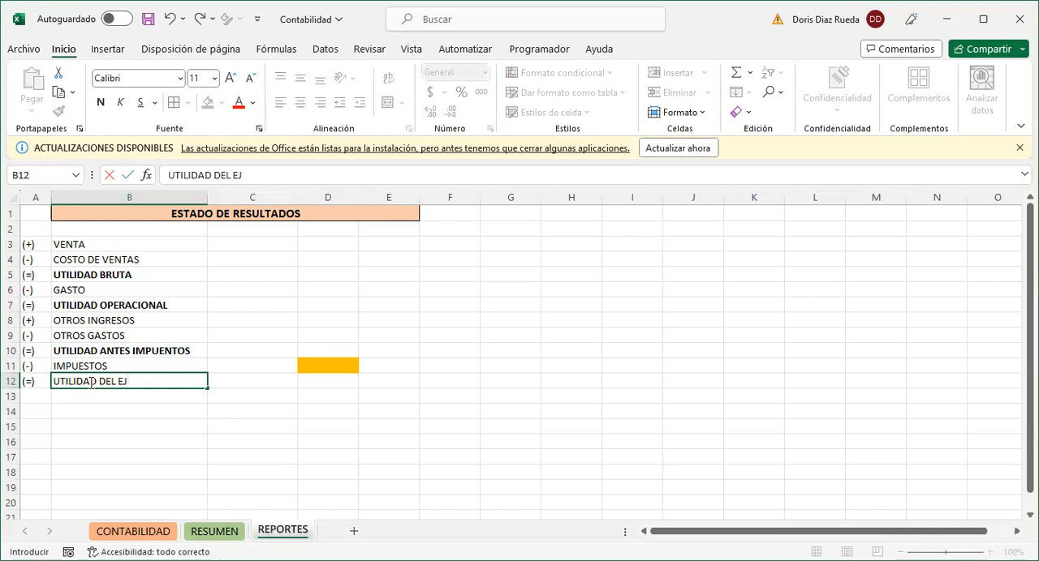
type("ERCICIO")
- Make the UTILIDAD DEL EJERCICIO label in B12 bold
left_click(250, 380)
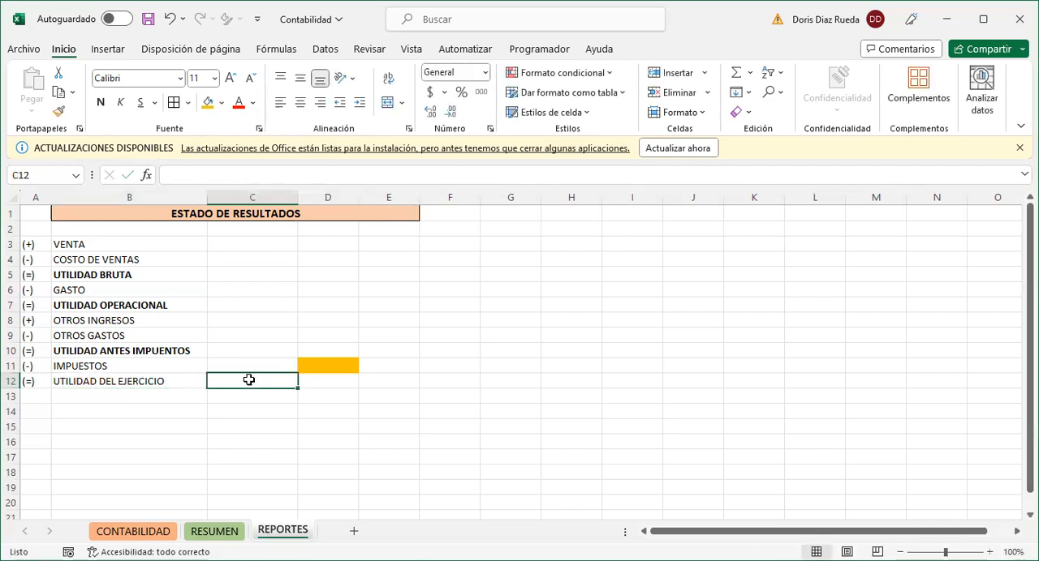
left_click(162, 381)
key("ctrl+n")
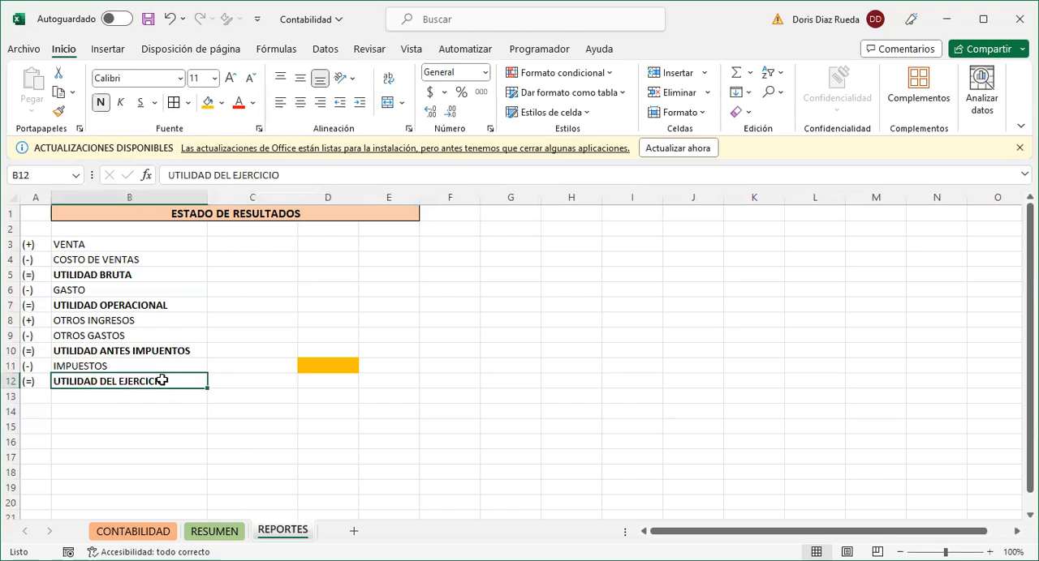
left_click(253, 382)
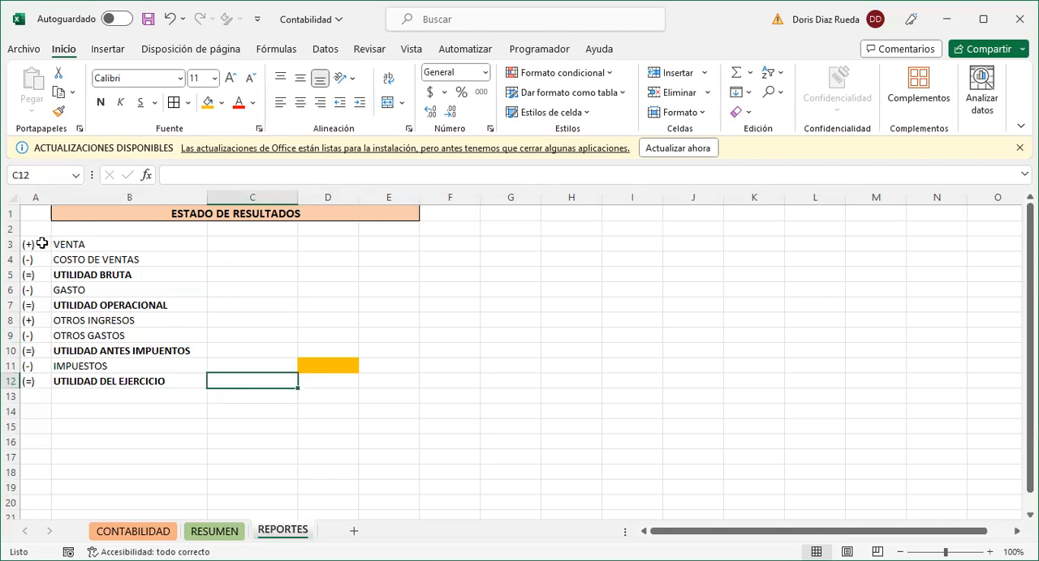
- Apply all borders to the income statement range A3:C12
left_click_drag(42, 243, 259, 384)
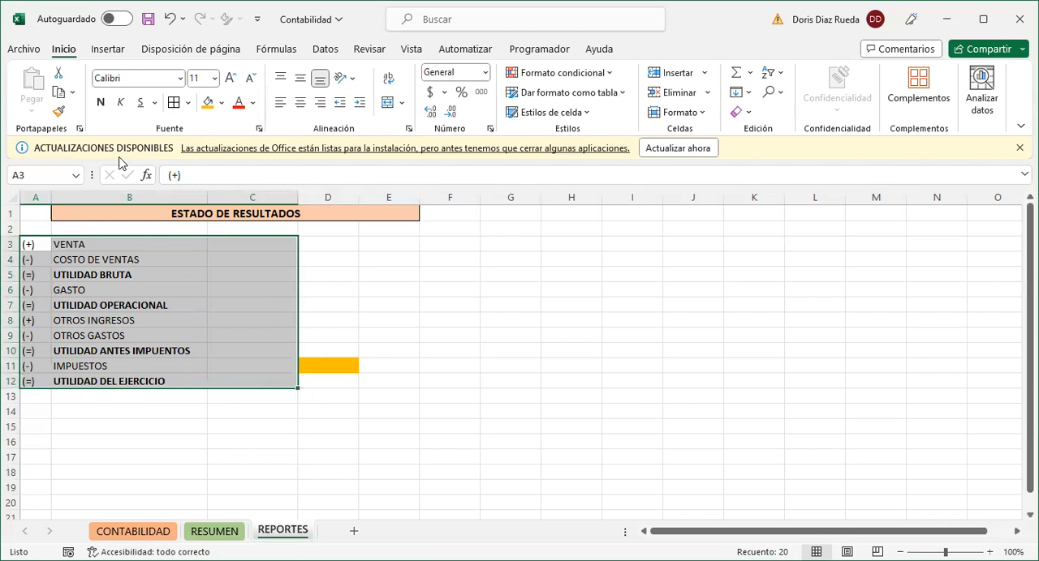
left_click(172, 104)
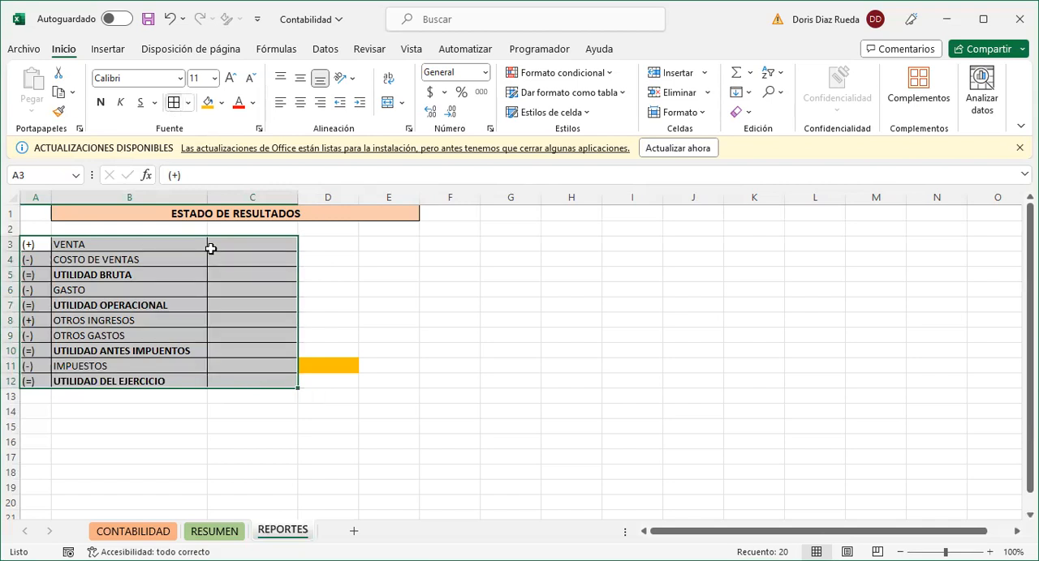
left_click(251, 249)
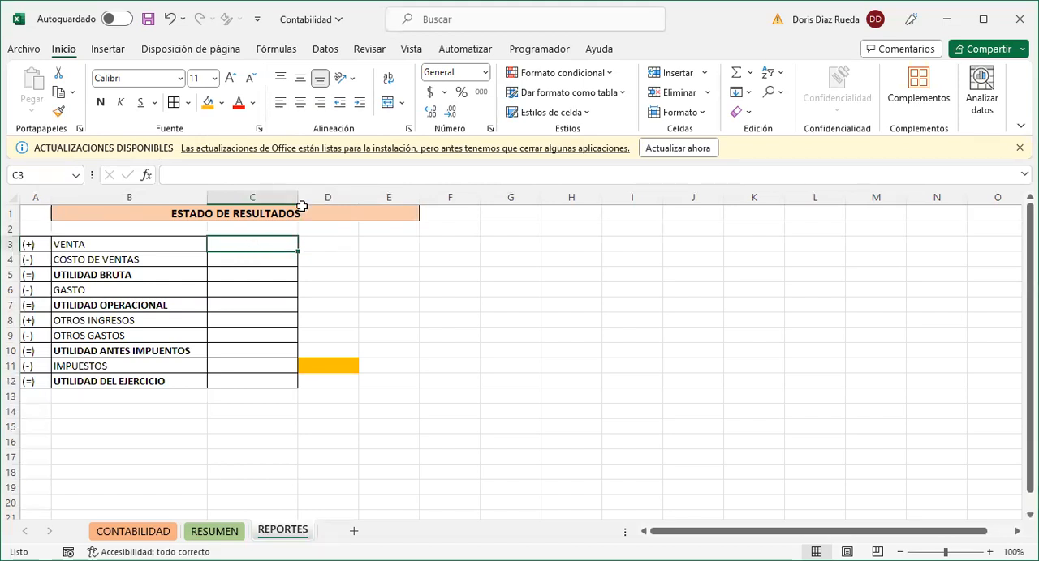
- Widen column C and add borders to the orange cell D11
left_click_drag(297, 198, 325, 197)
left_click(350, 361)
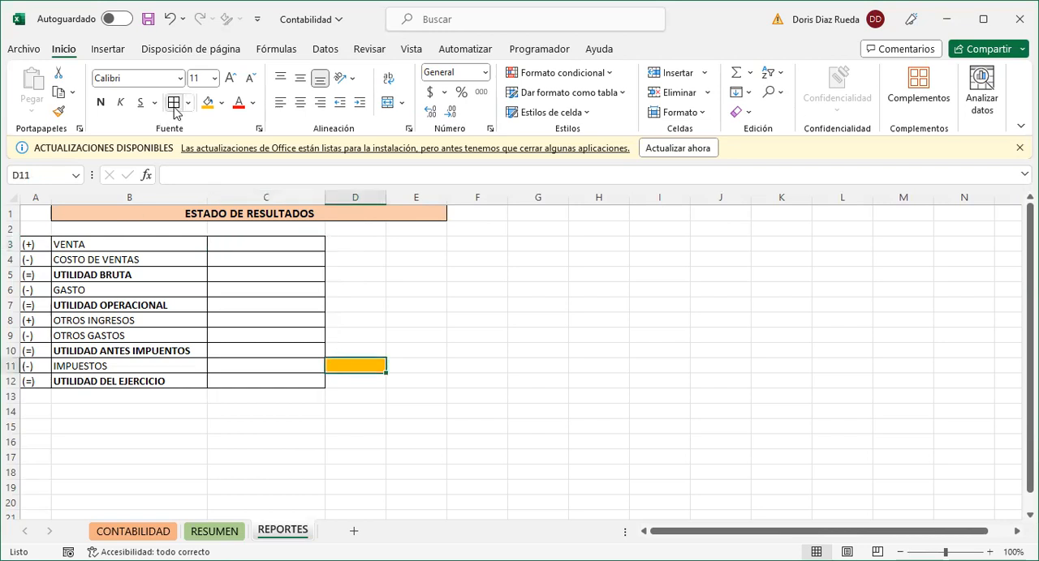
left_click(361, 423)
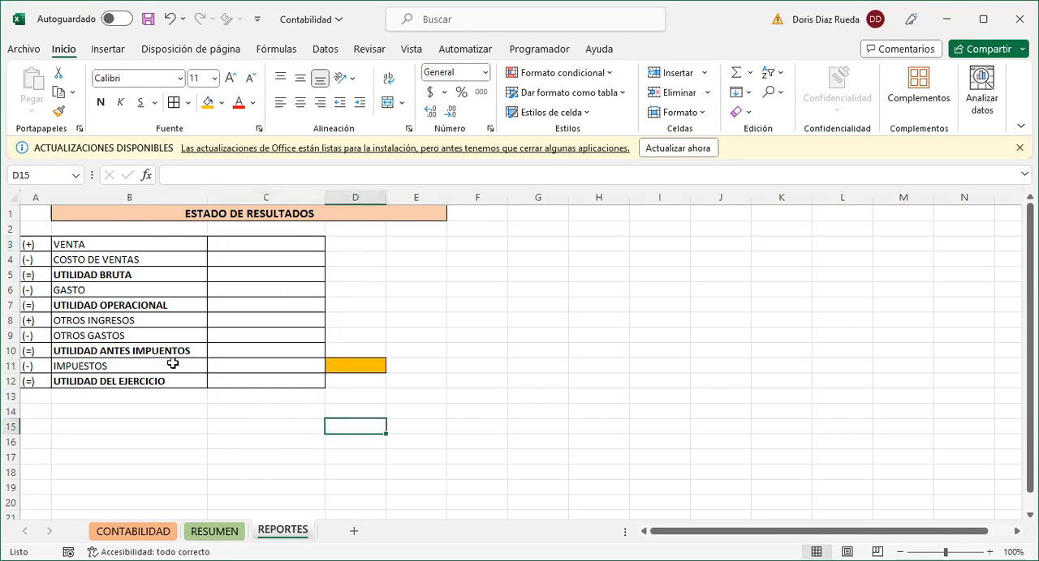
- Start a SUMAR.SI formula in C3 for VENTA, using the CLASE column of the CONTABILIDAD table as the range
left_click(278, 242)
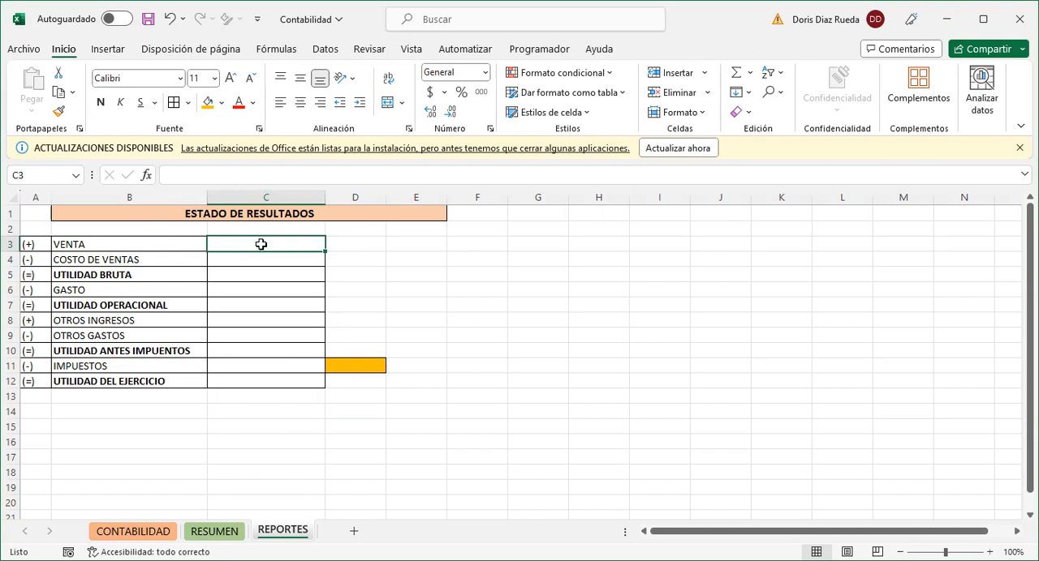
left_click(160, 532)
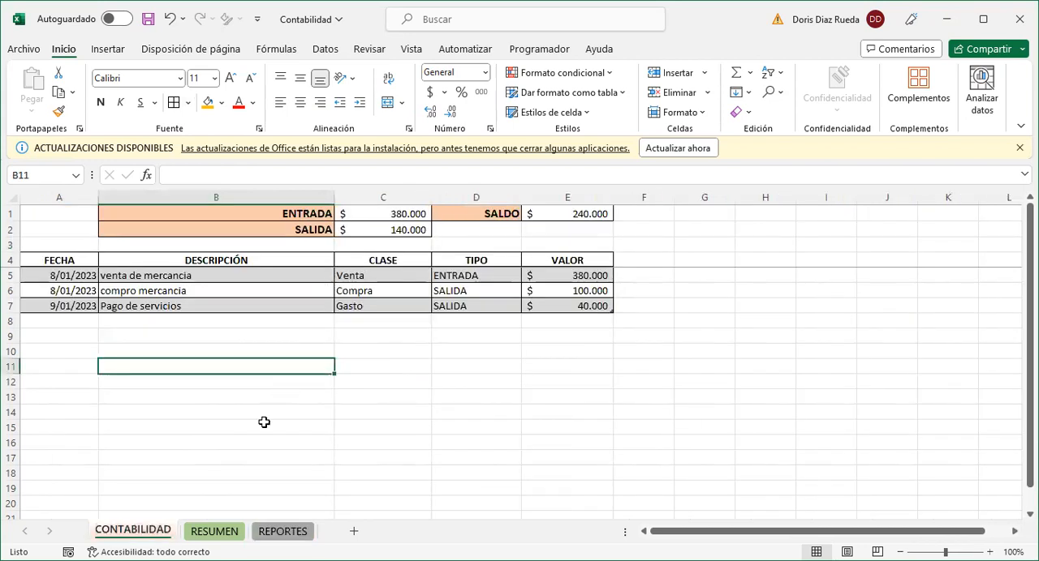
left_click(276, 534)
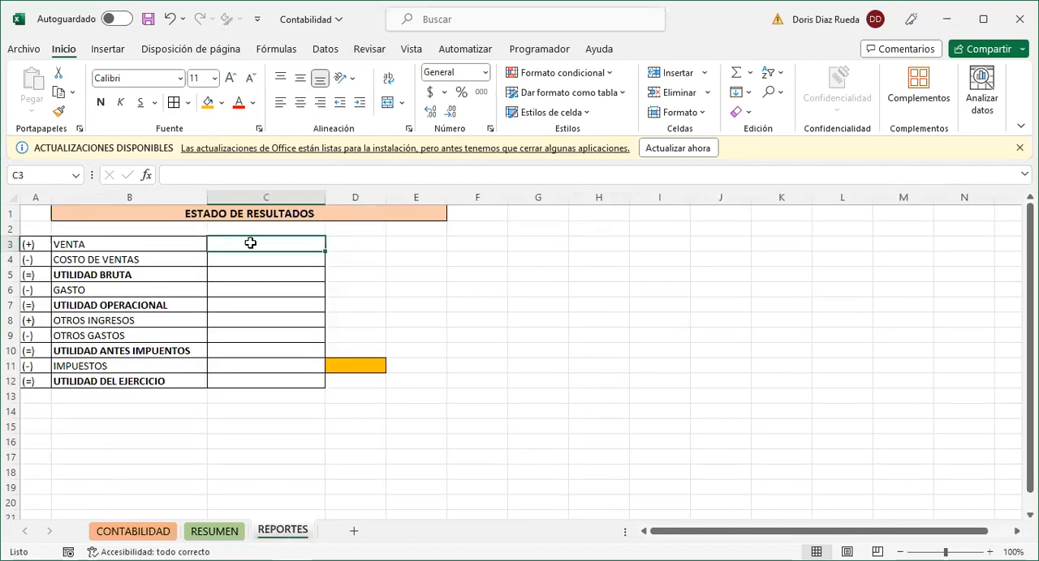
type("=")
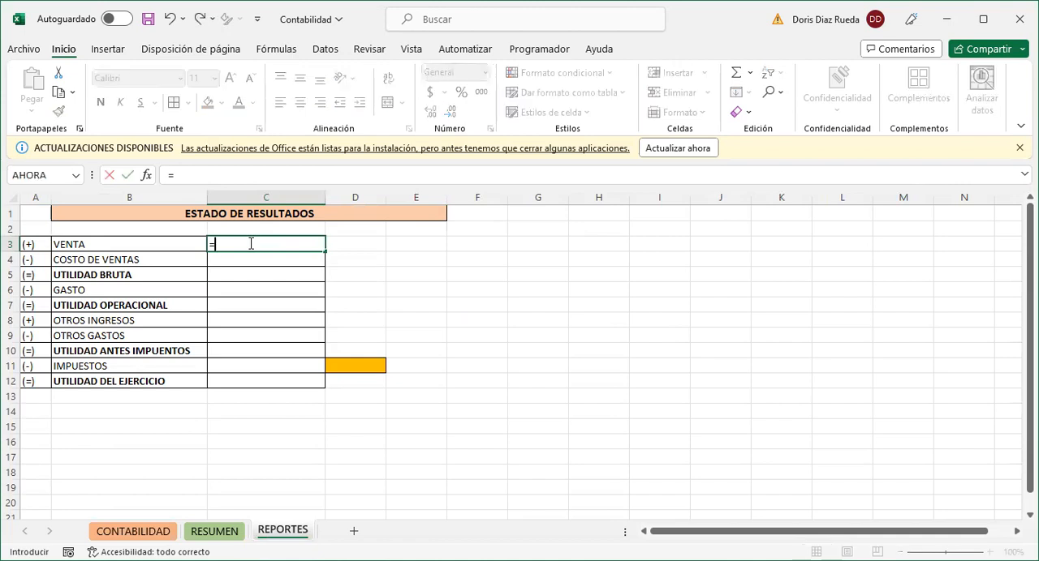
type("SU")
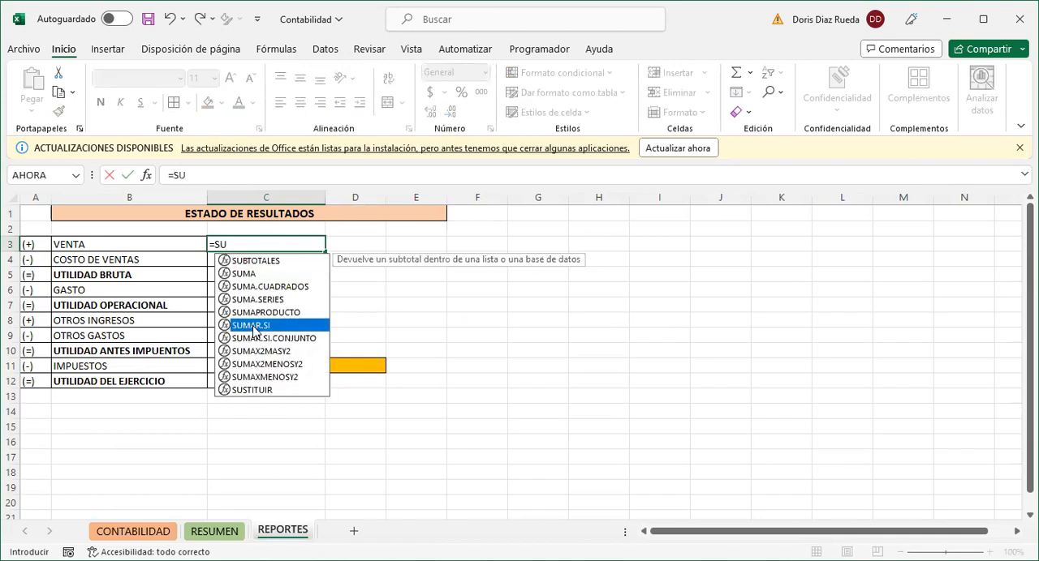
double_click(253, 325)
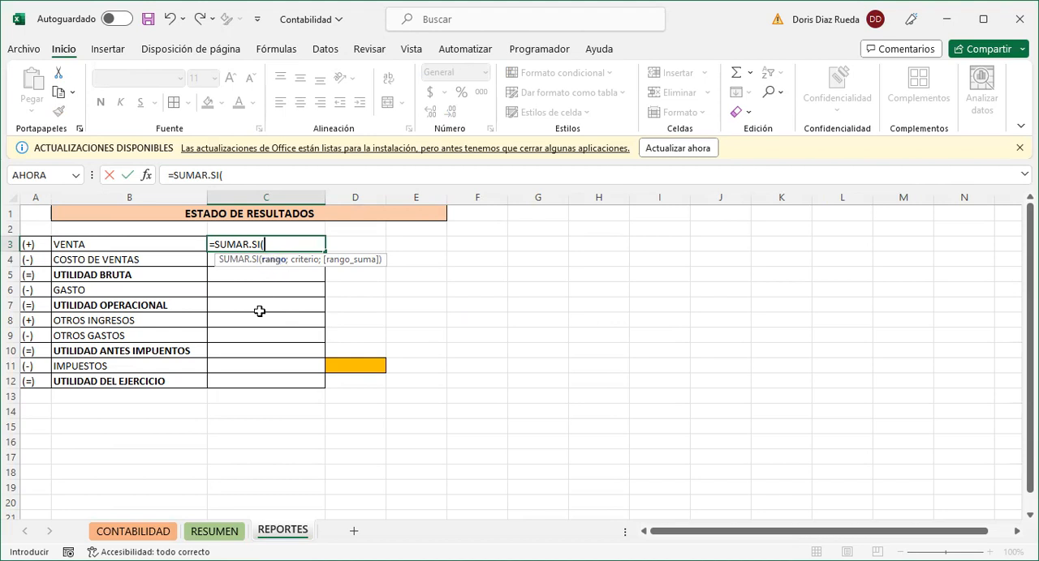
left_click(148, 531)
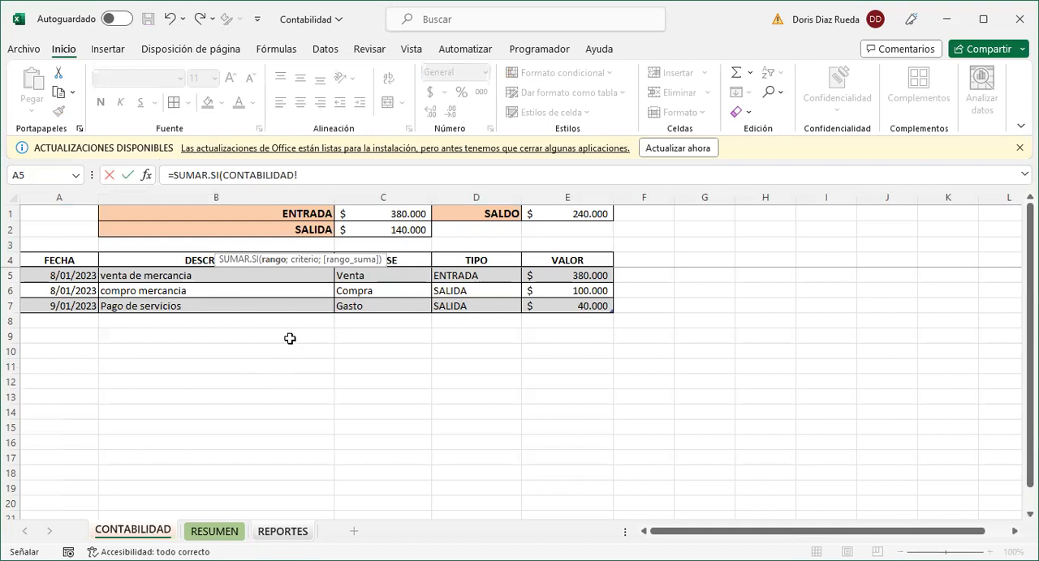
left_click(412, 251)
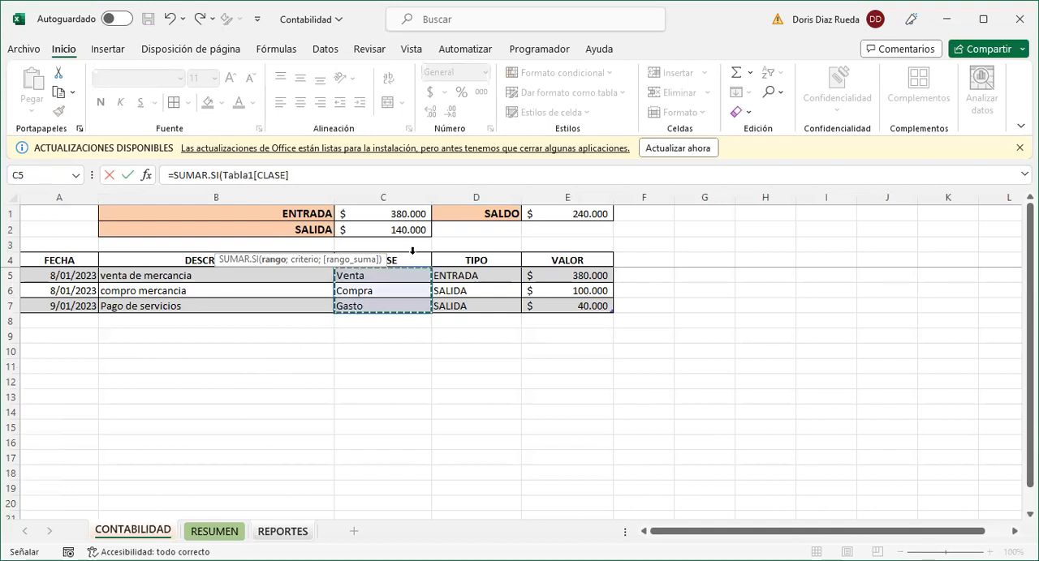
left_click(296, 176)
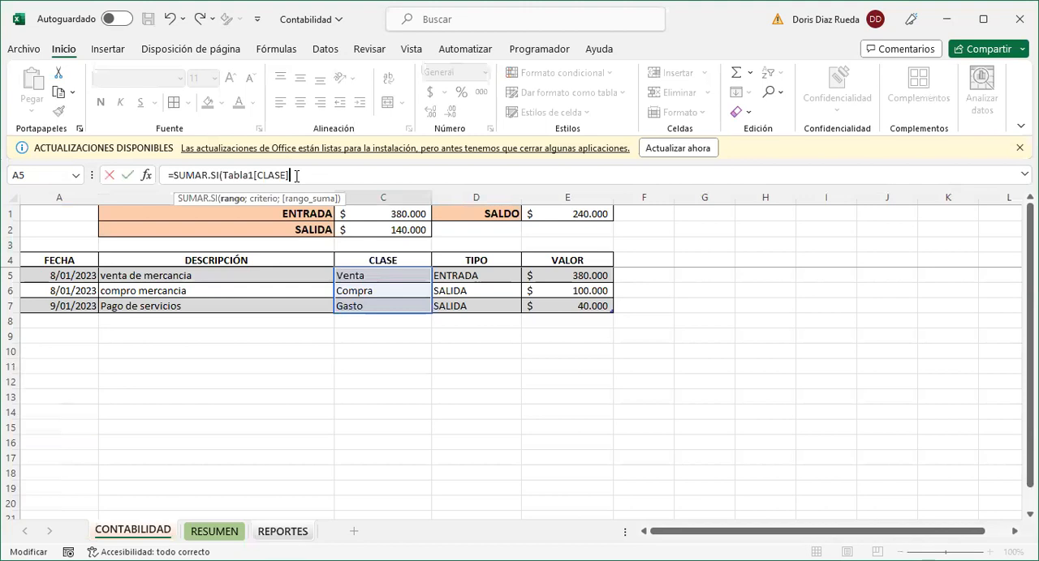
type(";")
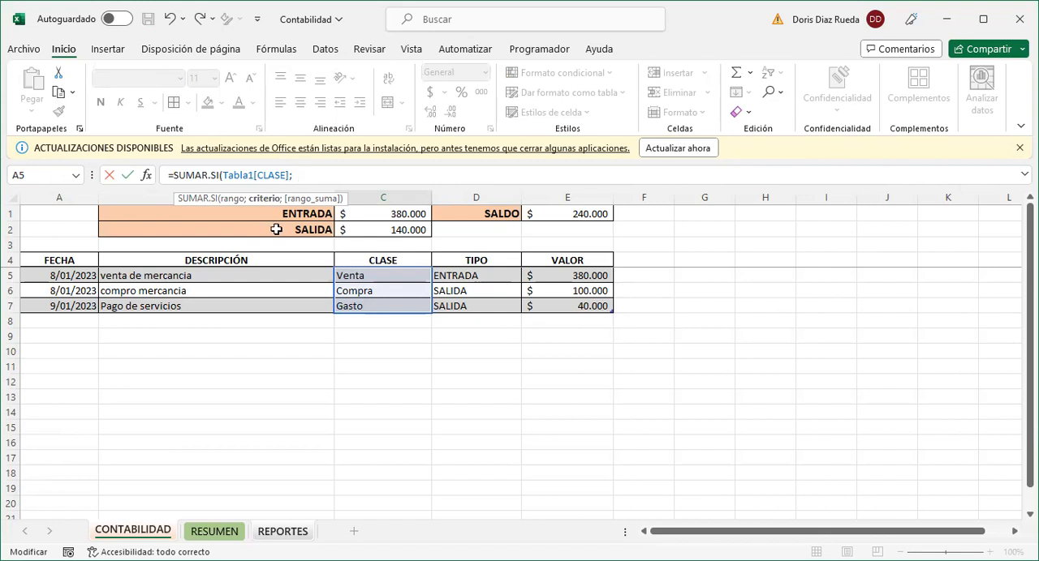
- Complete the C3 formula with REPORTES cell B3 as the criterion and the CONTABILIDAD table's VALOR column as the sum range
left_click(271, 536)
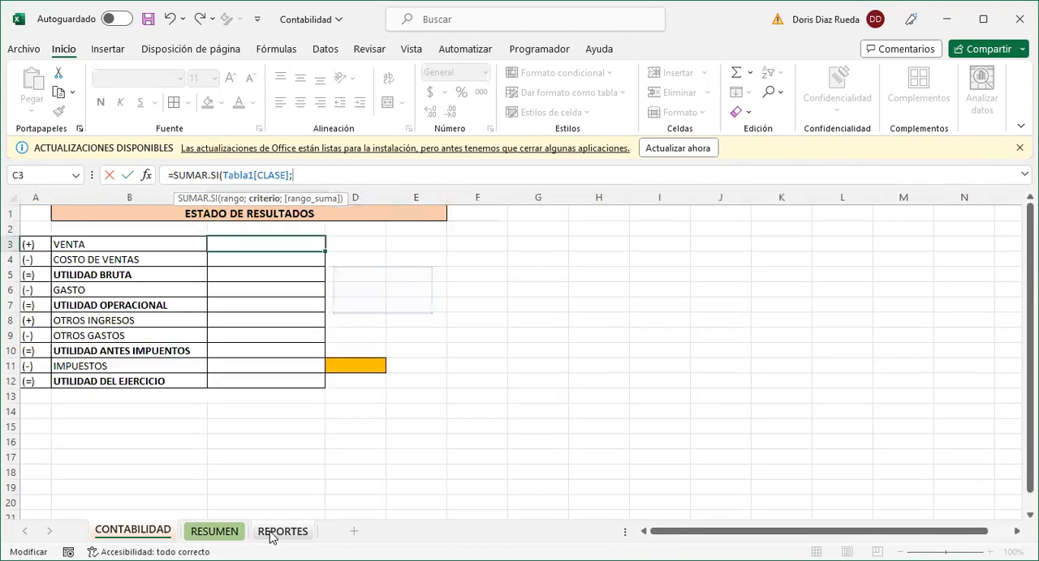
left_click(116, 244)
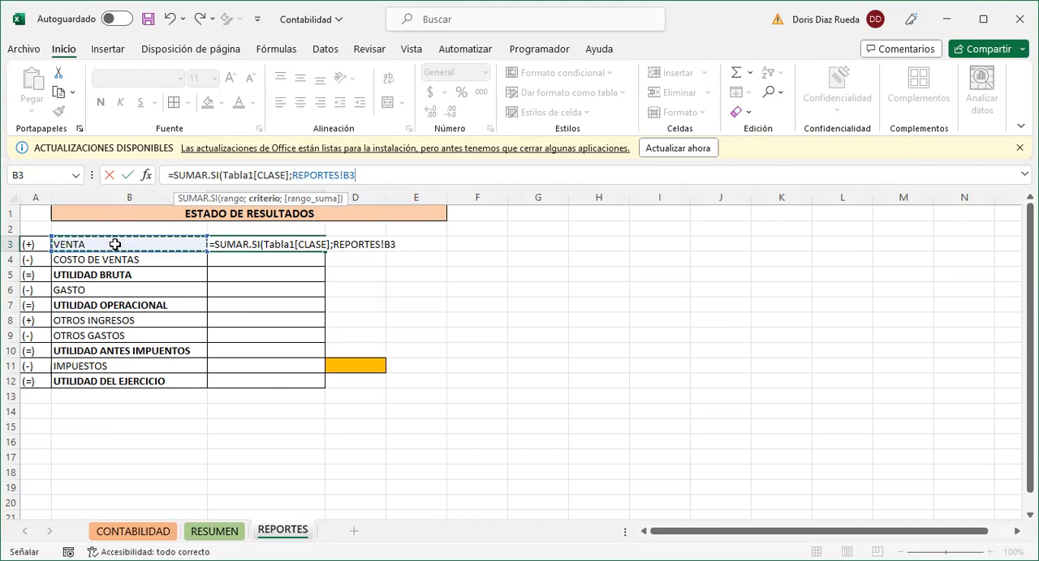
type(";")
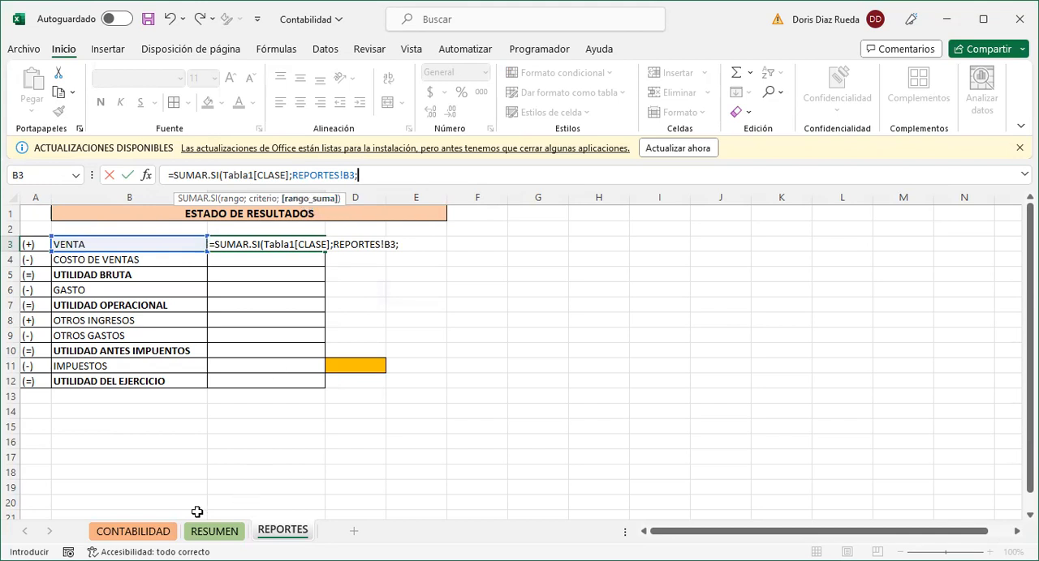
left_click(158, 533)
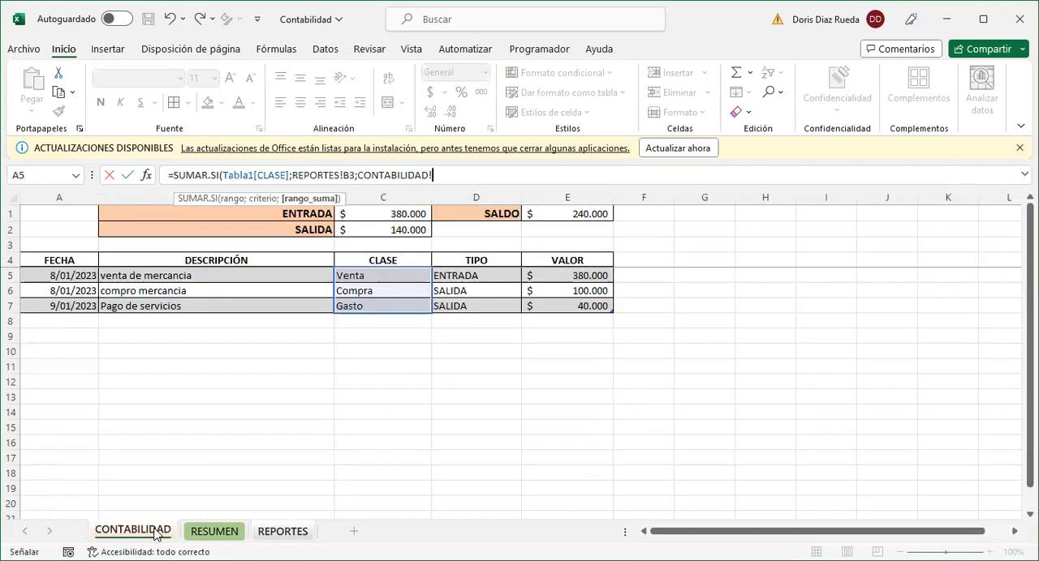
left_click(540, 251)
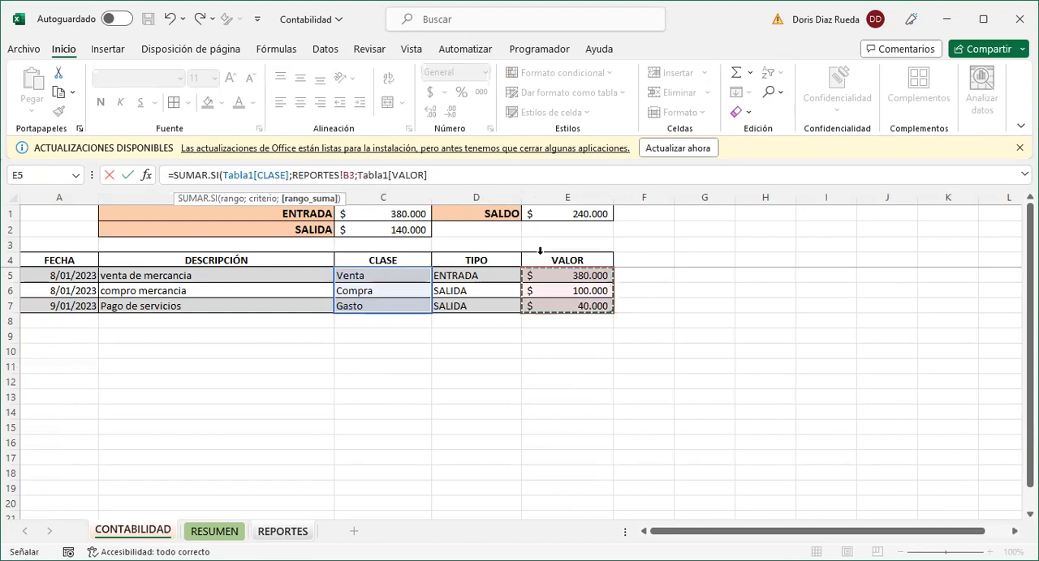
type(")")
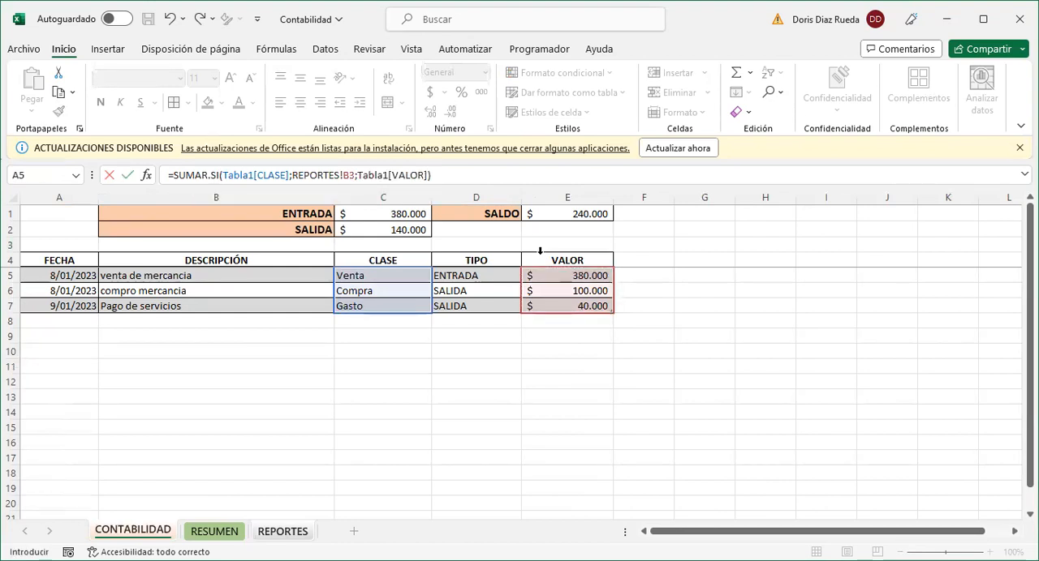
key("Return")
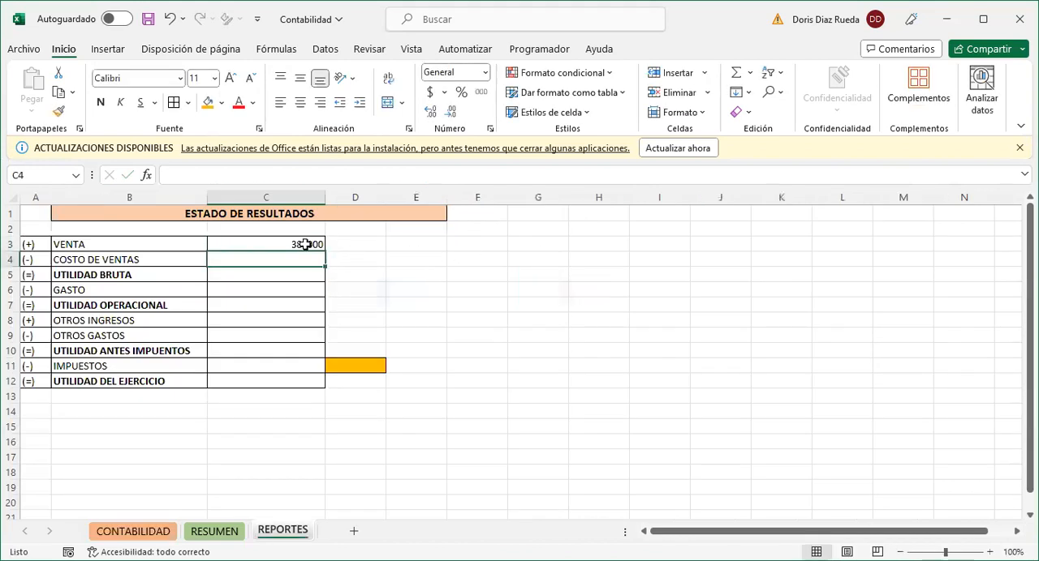
- Format cells C3:C12 in accounting currency ($) without decimals
left_click_drag(305, 244, 294, 375)
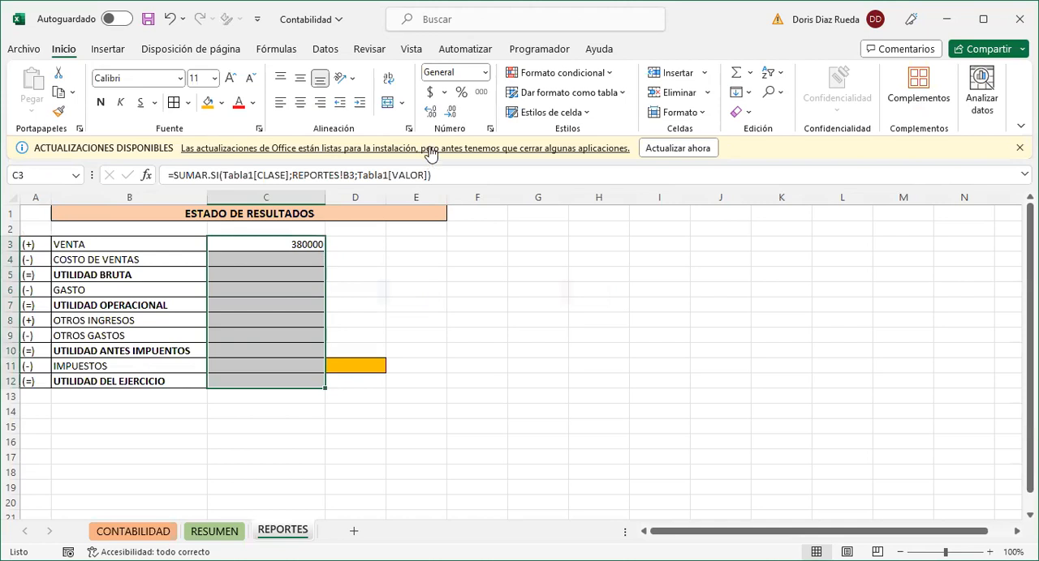
left_click(430, 92)
left_click(450, 111)
left_click(449, 111)
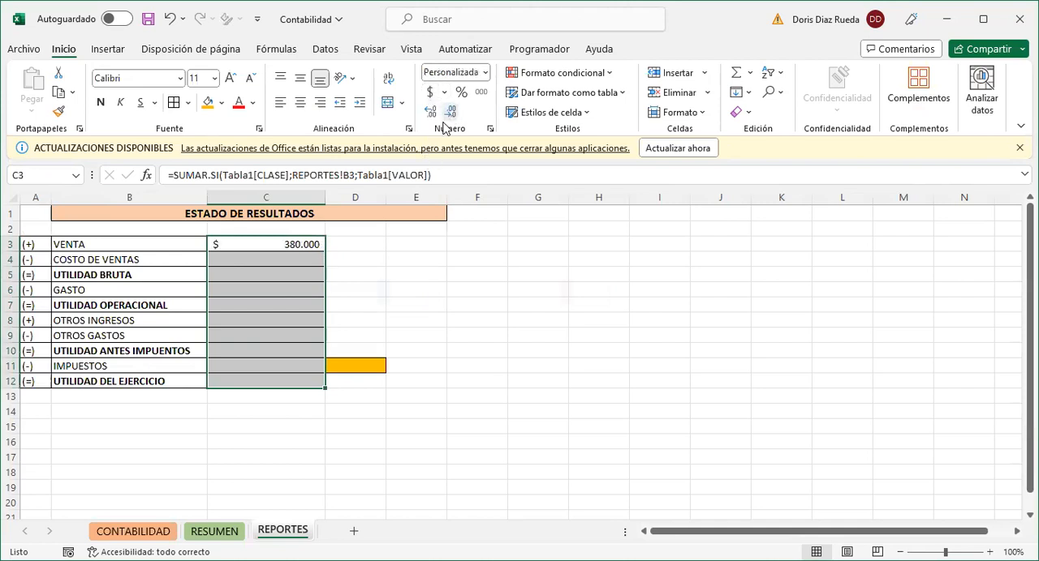
left_click(299, 260)
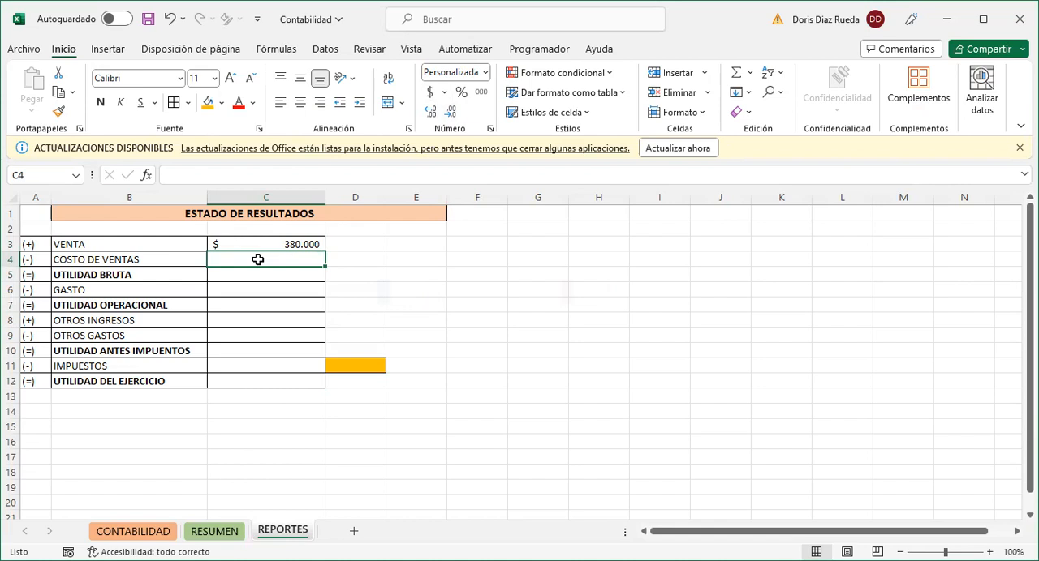
- Enter the label COSTO DE VENTAS in cell G1
left_click(538, 212)
type("COSTO DE VENTAS")
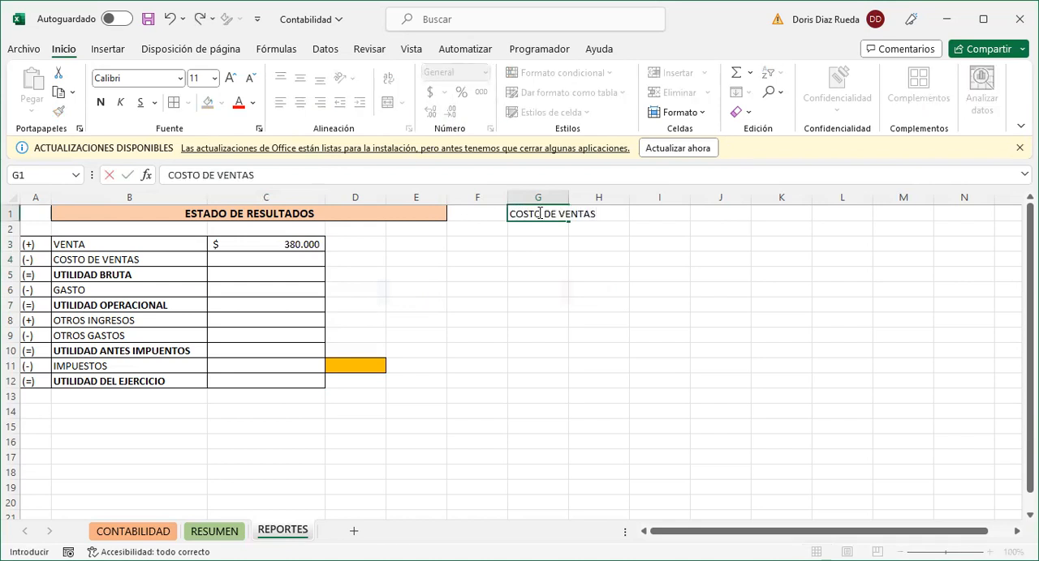
left_click(587, 284)
- Widen column G to fit its label and apply all borders to G1:G2
mouse_move(569, 195)
left_mouse_down()
mouse_move(603, 196)
mouse_move(564, 225)
left_mouse_up()
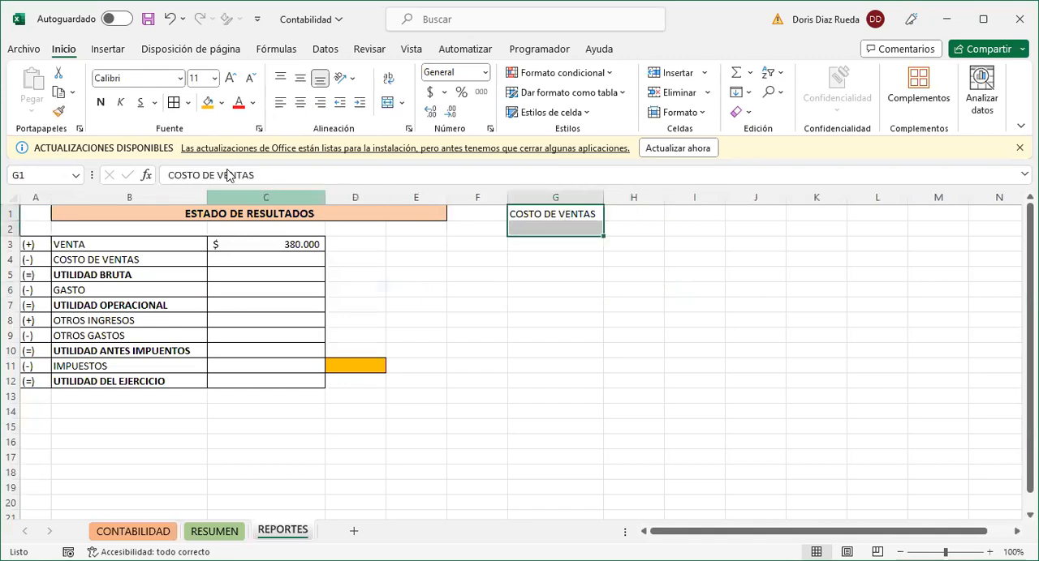
left_click(174, 103)
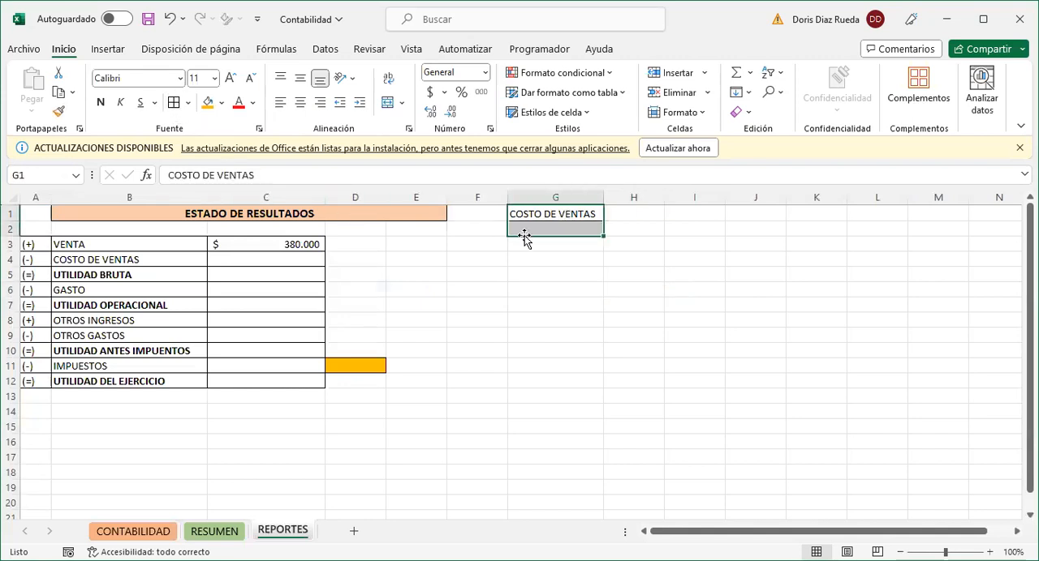
left_click(564, 260)
left_click(563, 228)
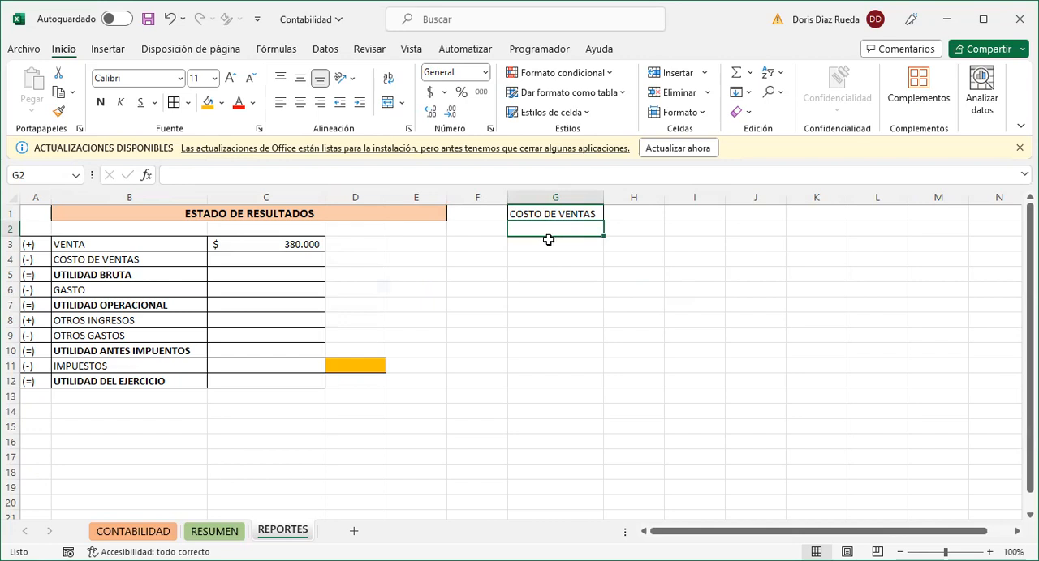
left_click(547, 247)
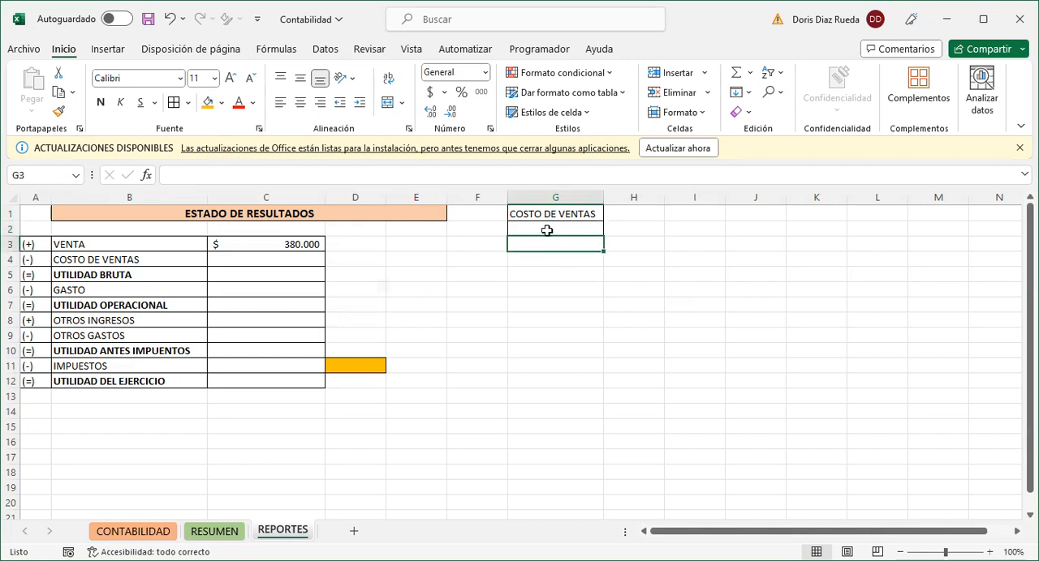
left_click(547, 230)
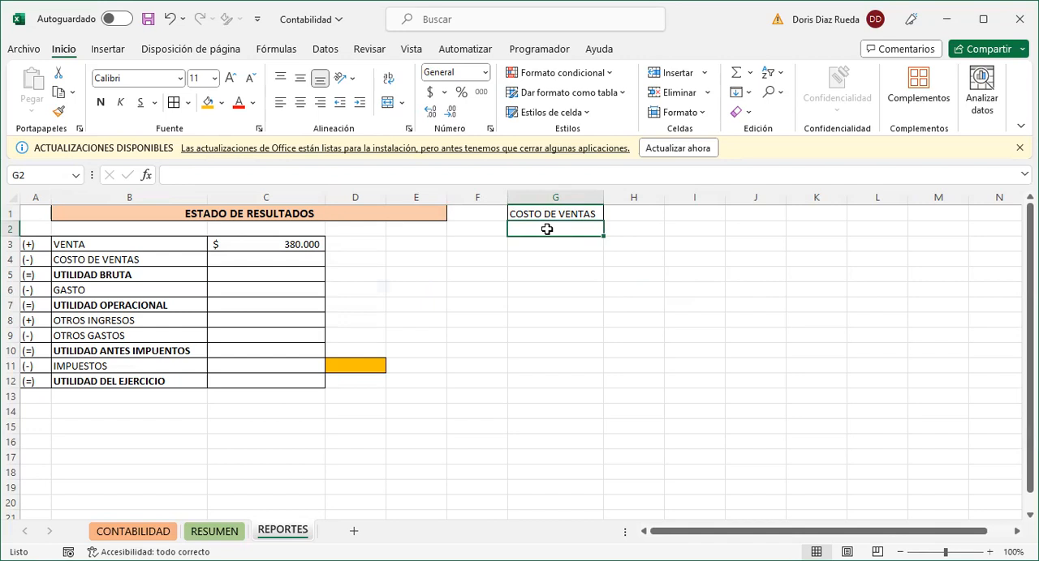
left_click(536, 258)
left_click(541, 230)
left_click(308, 244)
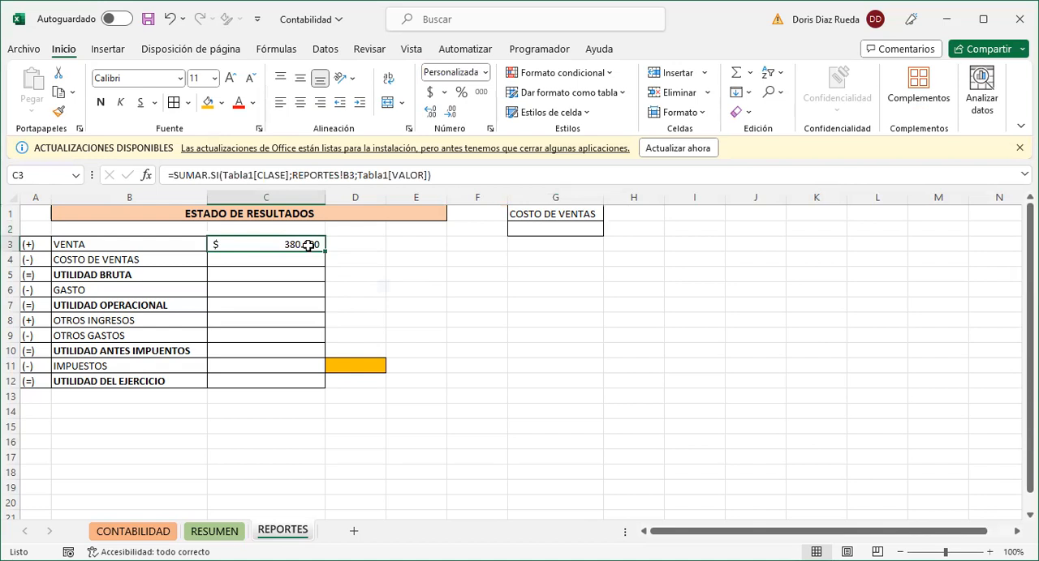
- Calculate the cost of sales in G2 by dividing the VENTA amount in C3 by 1,30
left_click(528, 228)
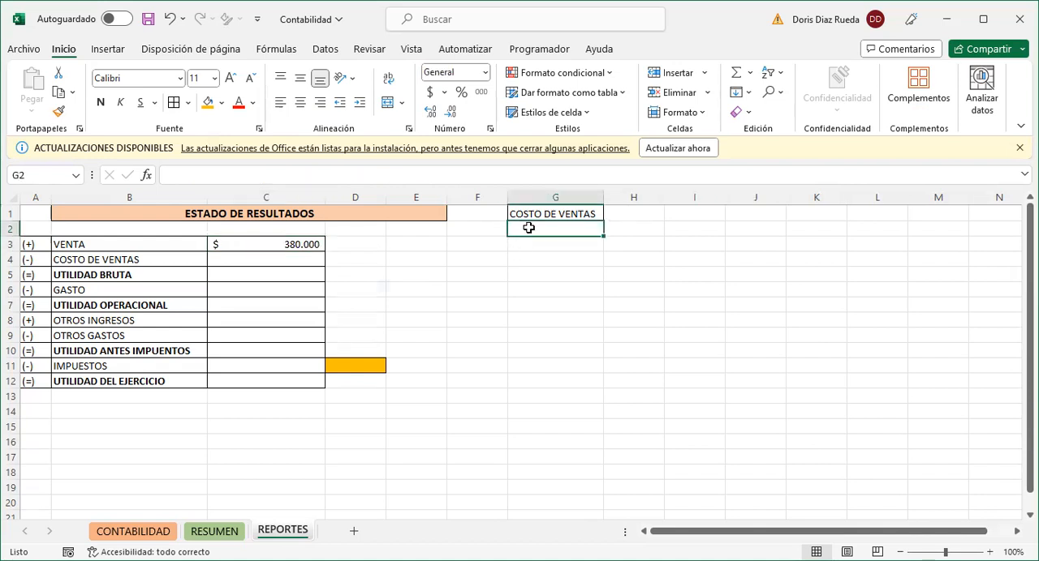
type("=")
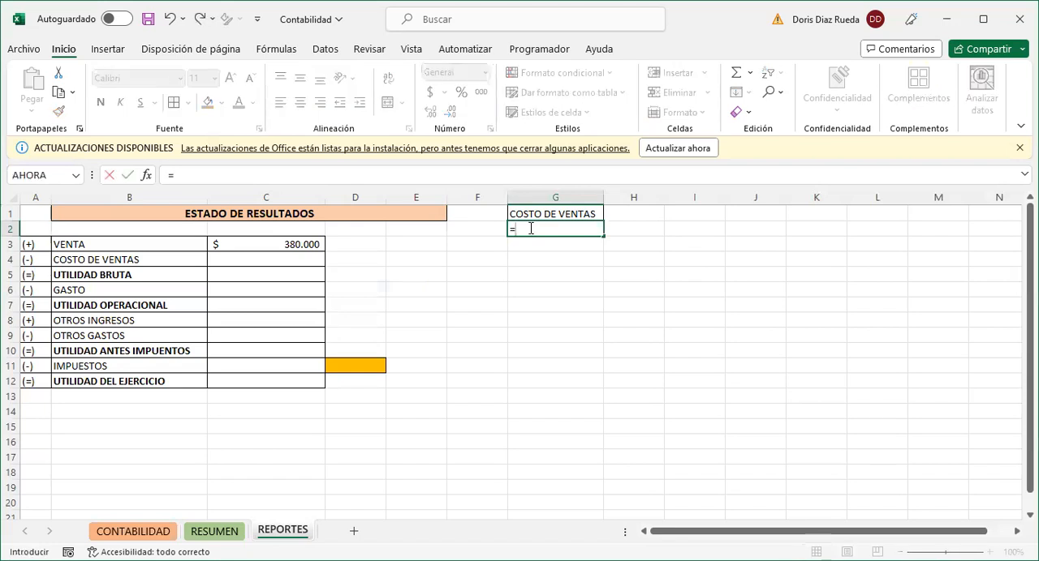
left_click(318, 245)
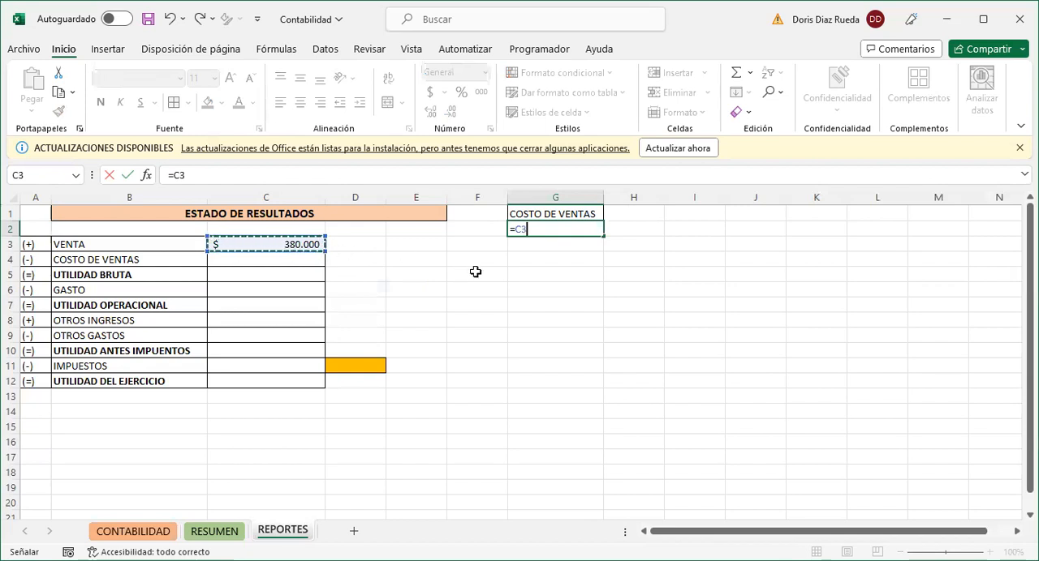
type("/")
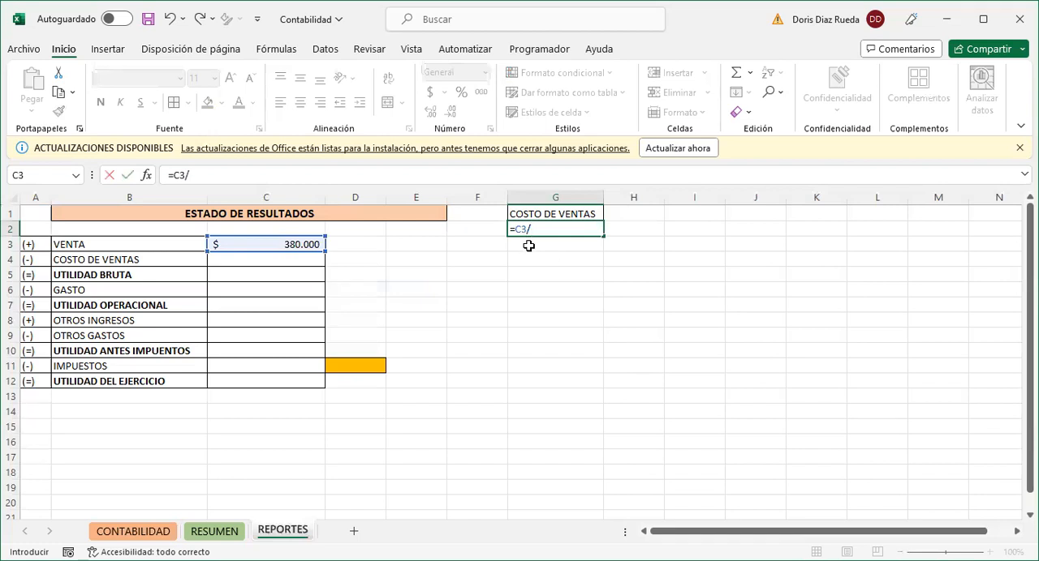
type("30")
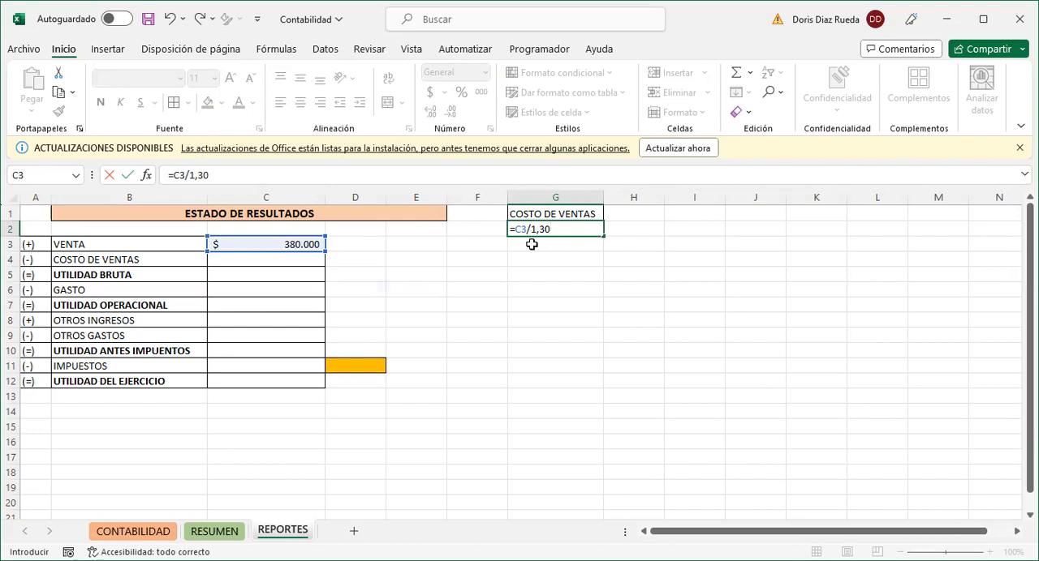
key("Return")
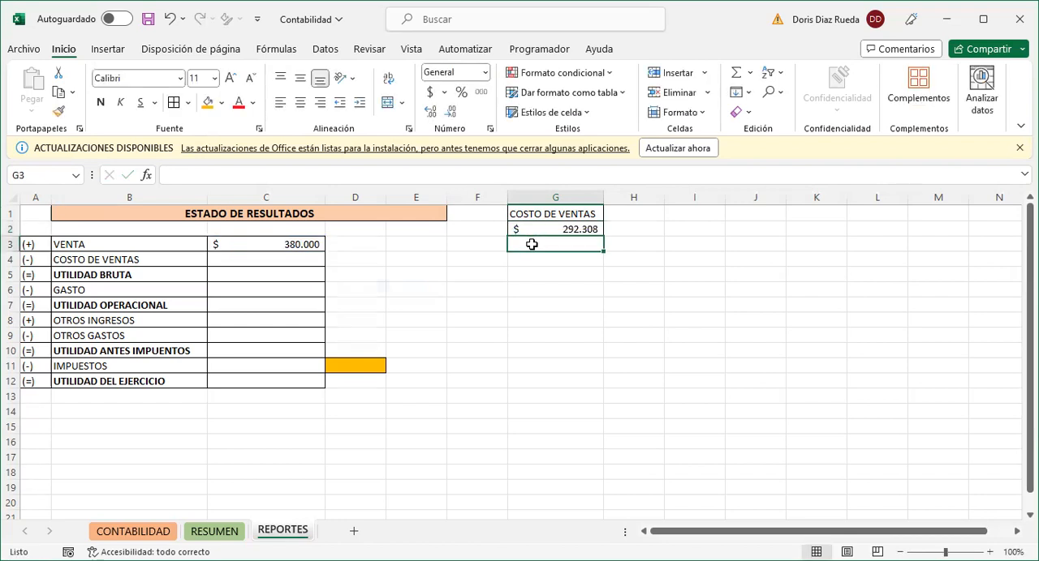
- Link the COSTO DE VENTAS amount in C4 to cell G2
left_click(552, 230)
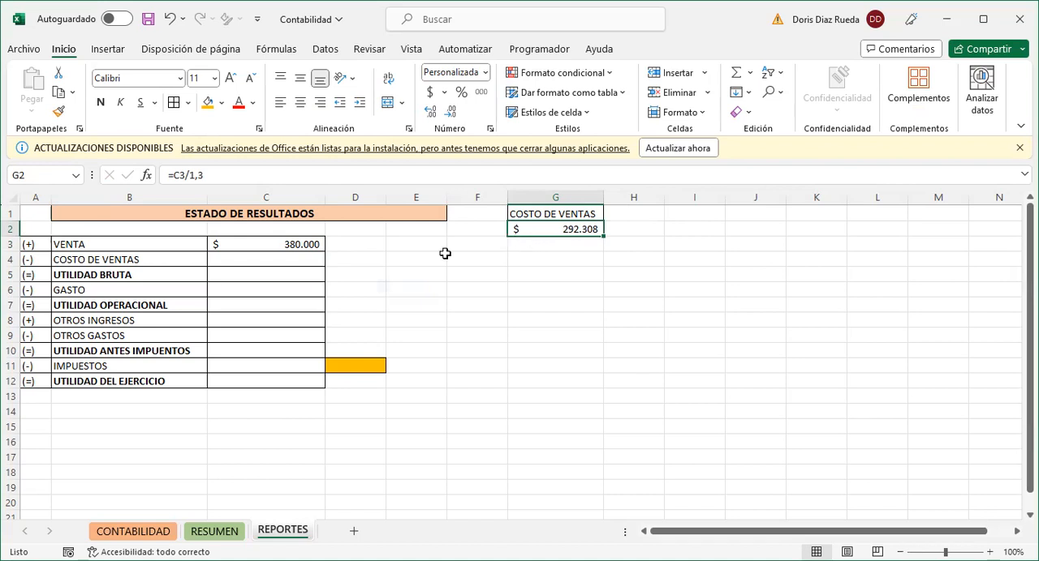
left_click(294, 256)
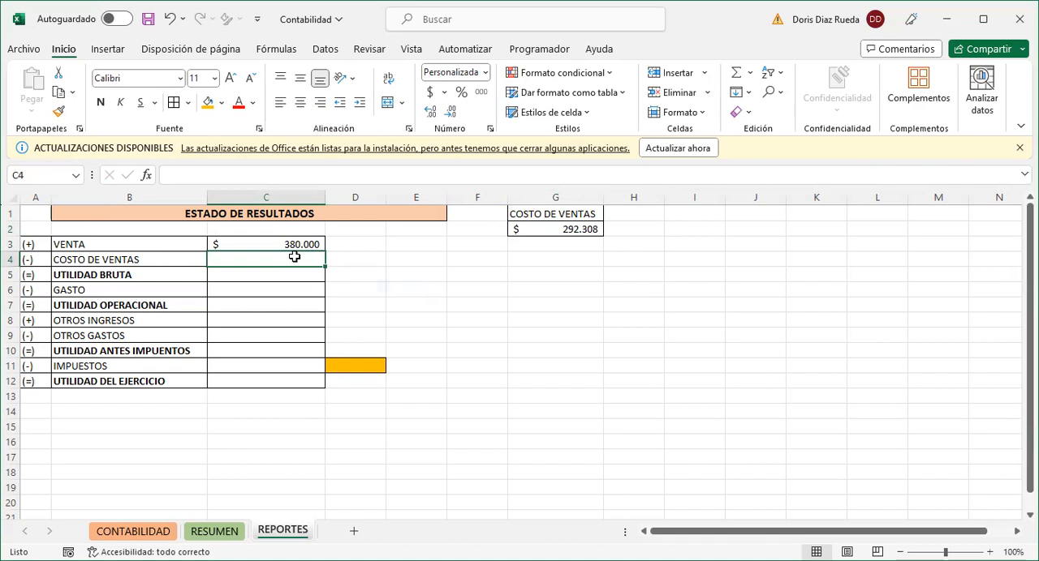
type("+G2")
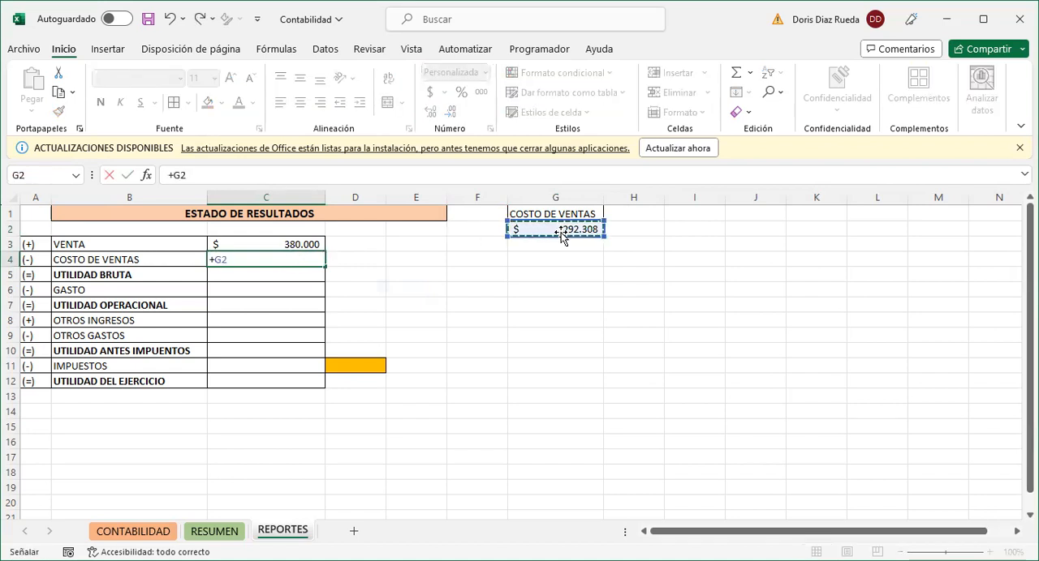
key("Return")
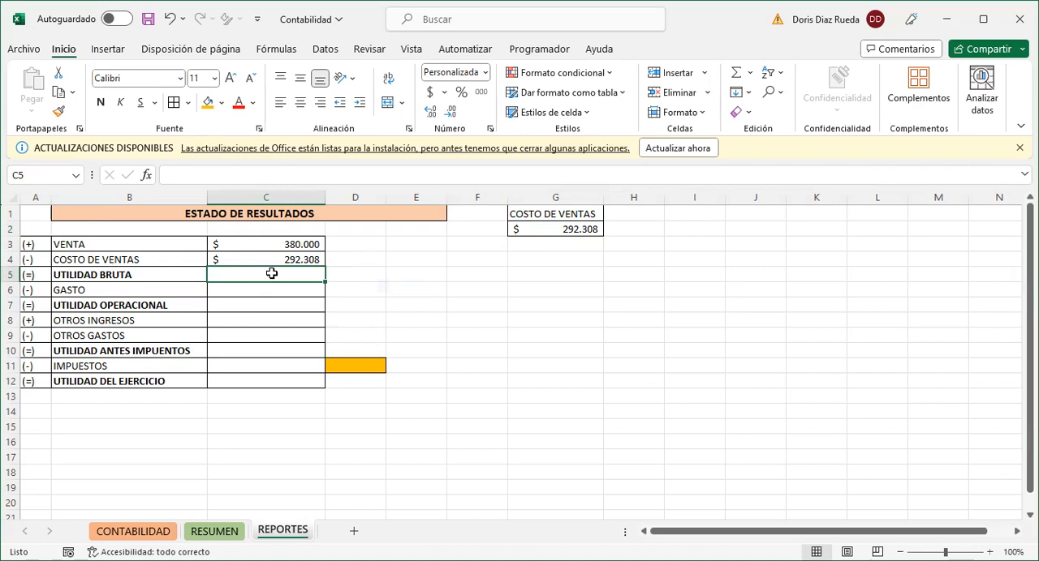
- Calculate UTILIDAD BRUTA in C5 with the formula =C3-C4 and make the amount bold
type("=")
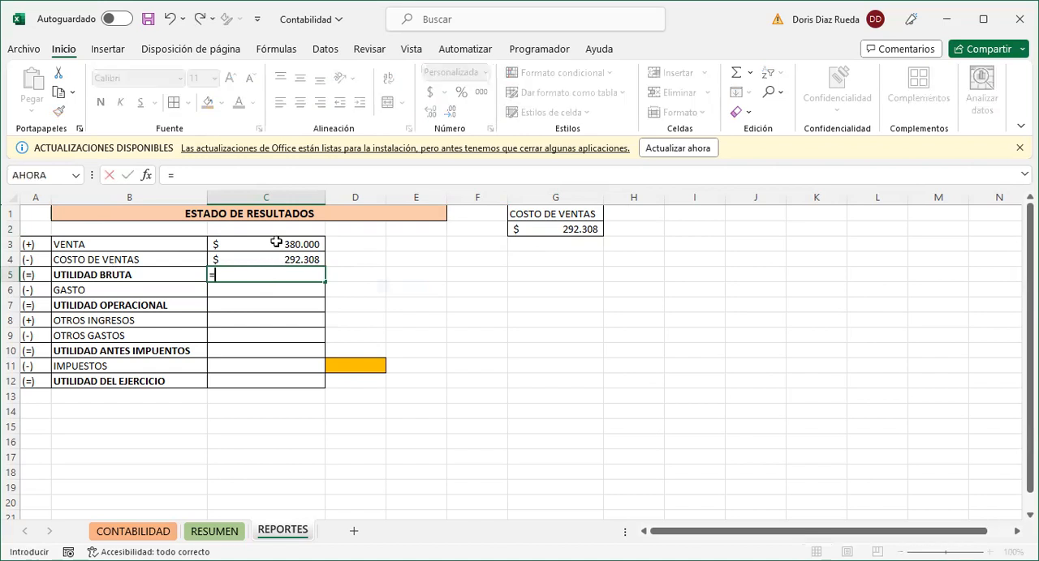
left_click(275, 243)
type("-")
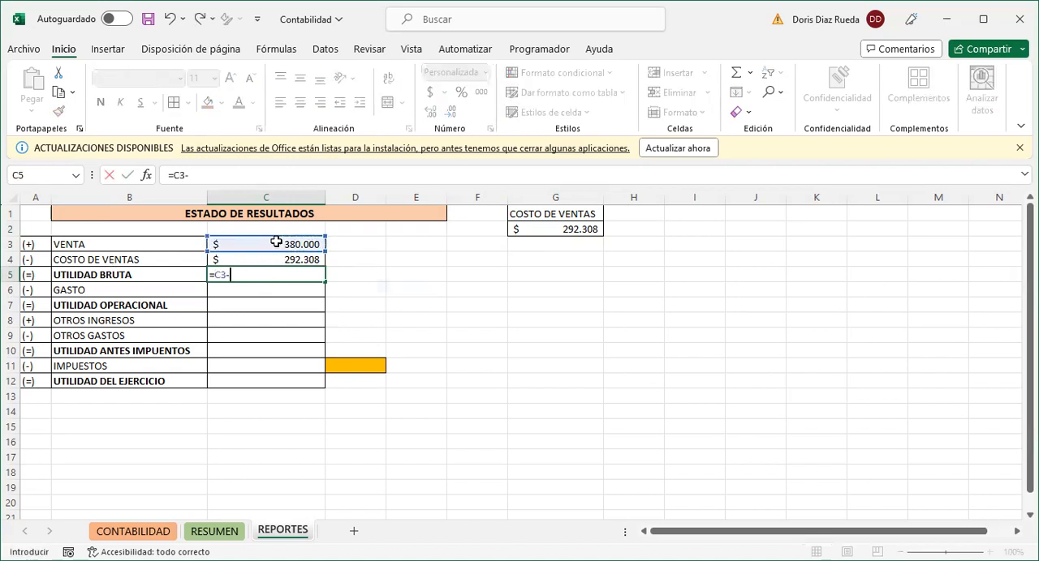
left_click(276, 261)
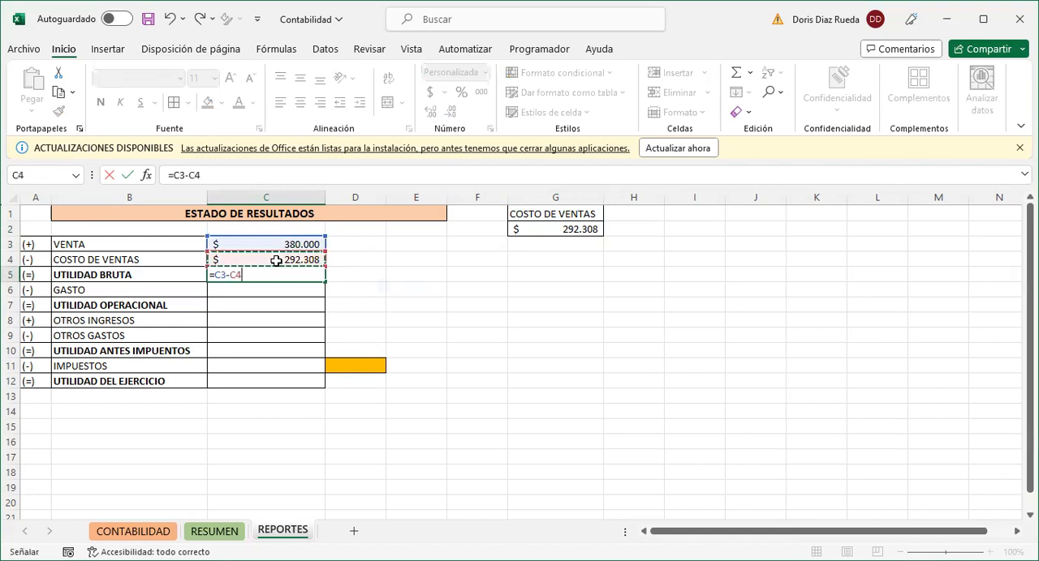
key("Return")
left_click(253, 274)
key("ctrl+n")
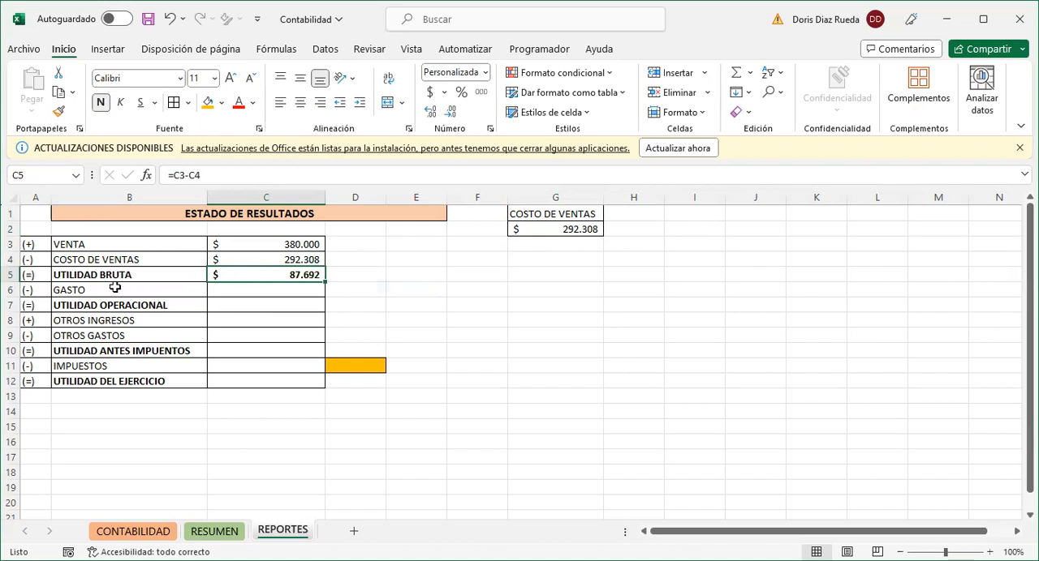
- Shade the UTILIDAD BRUTA row, A5:C5, with a gray fill
left_click_drag(50, 275, 232, 276)
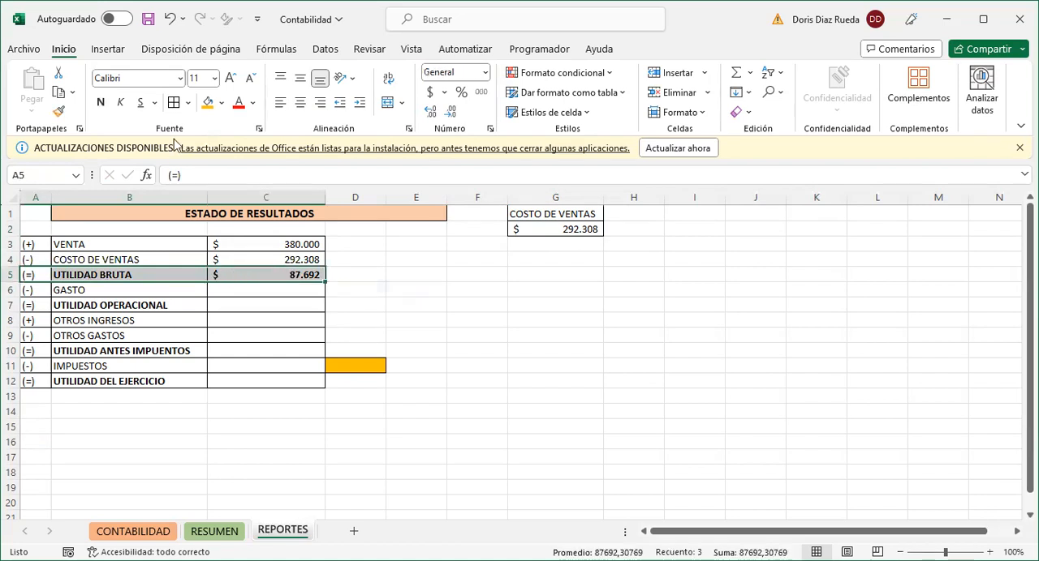
left_click(207, 102)
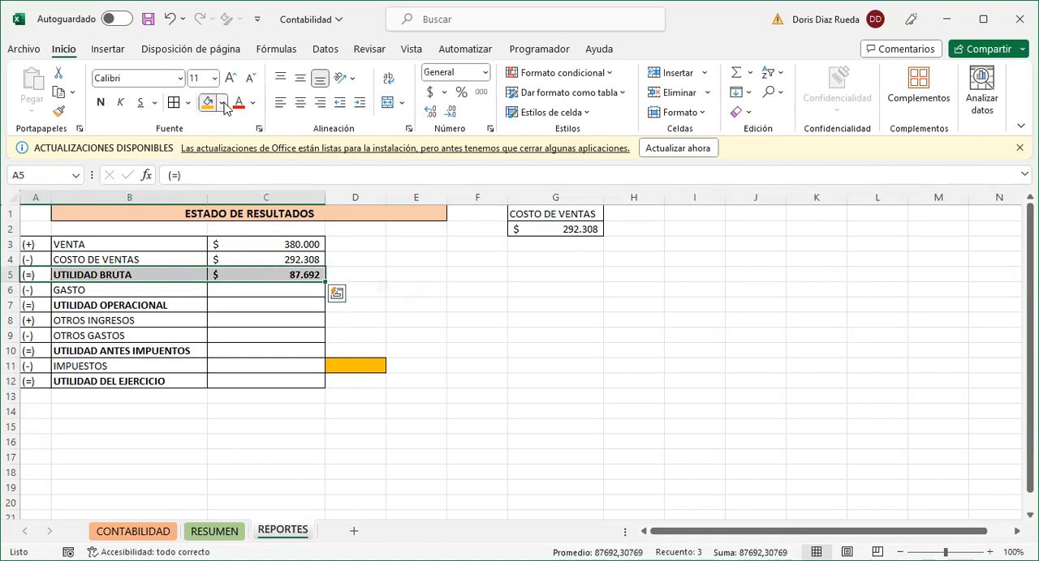
left_click(232, 163)
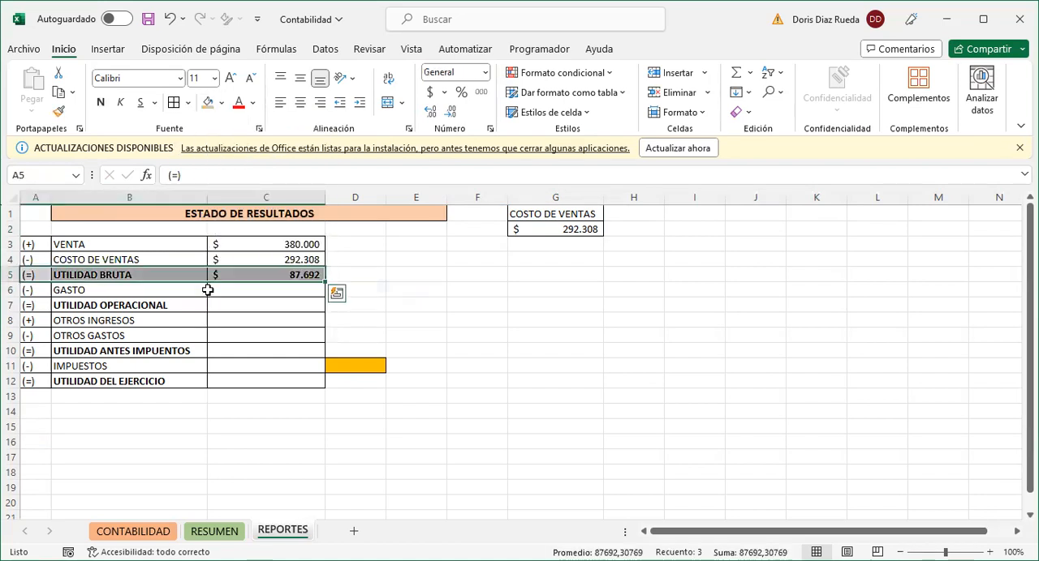
left_click(224, 291)
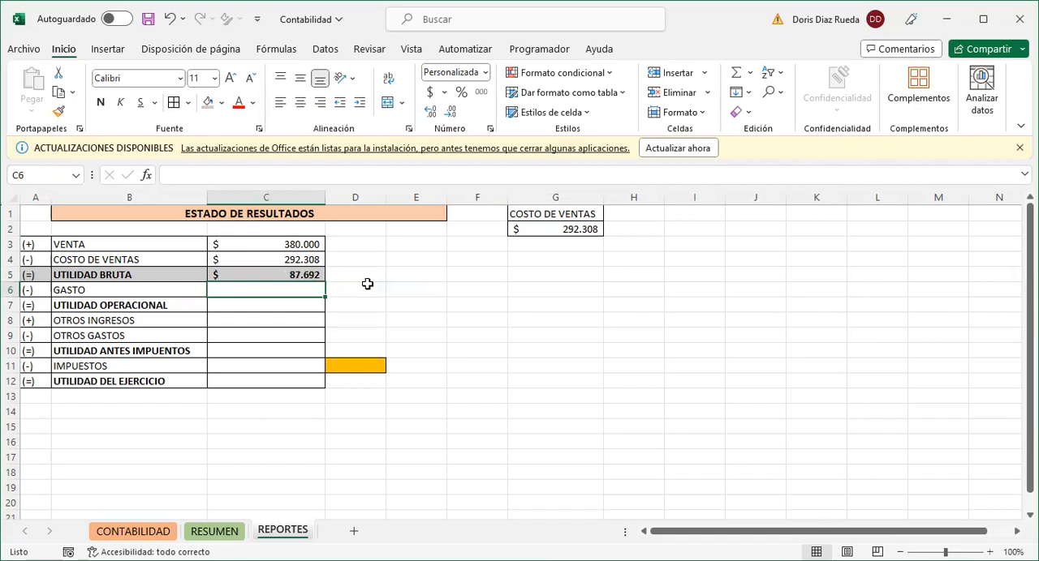
- Calculate 30% of the COSTO DE VENTAS amount in cell E4 with the formula =C4*30%
left_click(437, 259)
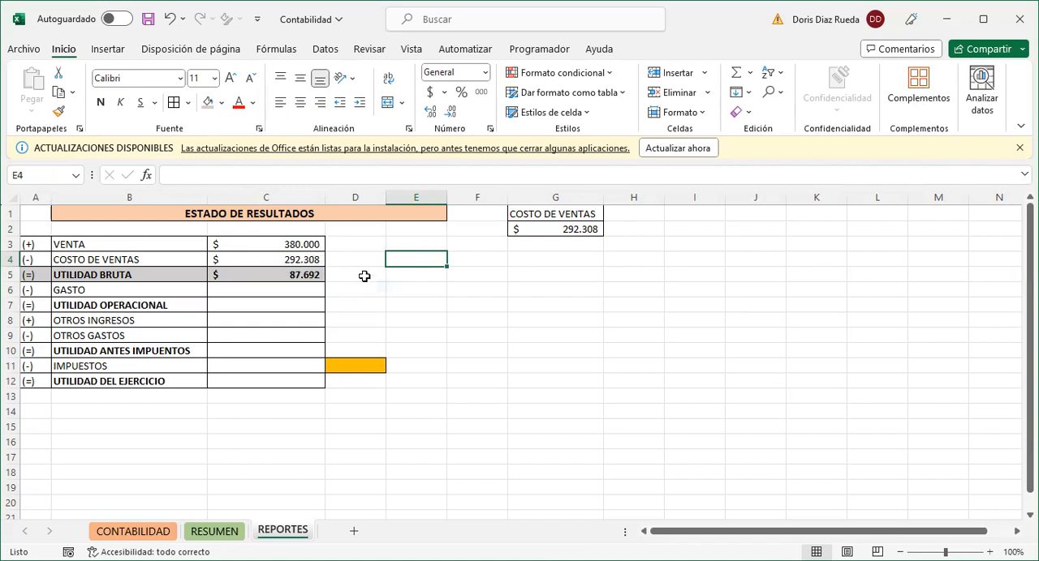
type("=")
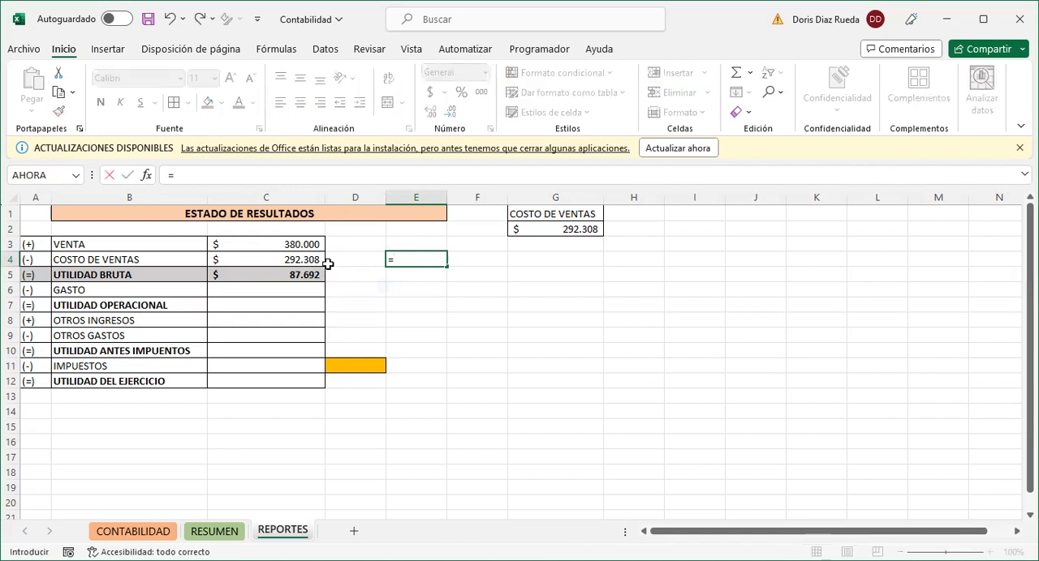
left_click(307, 259)
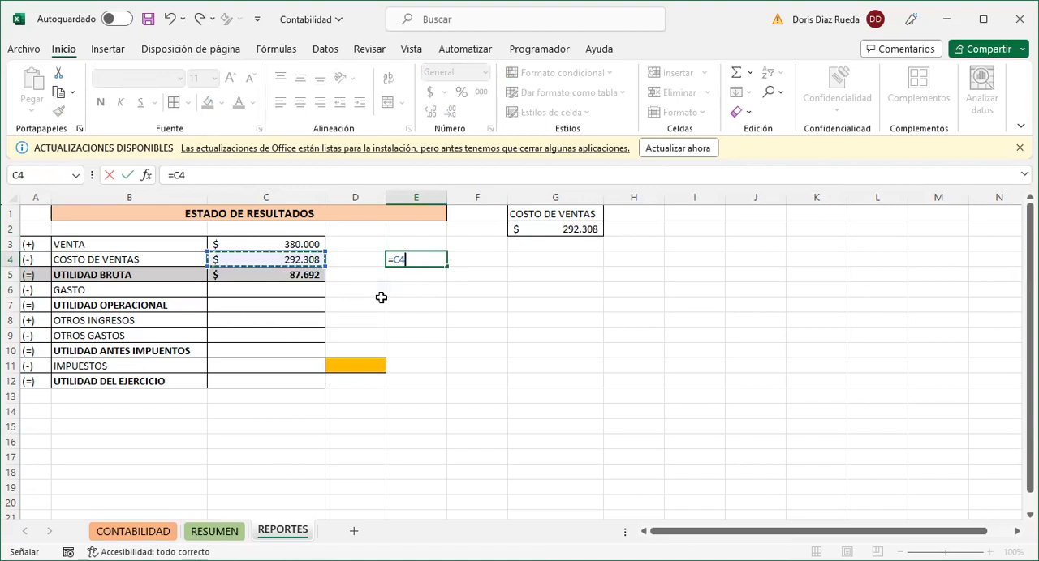
type("*")
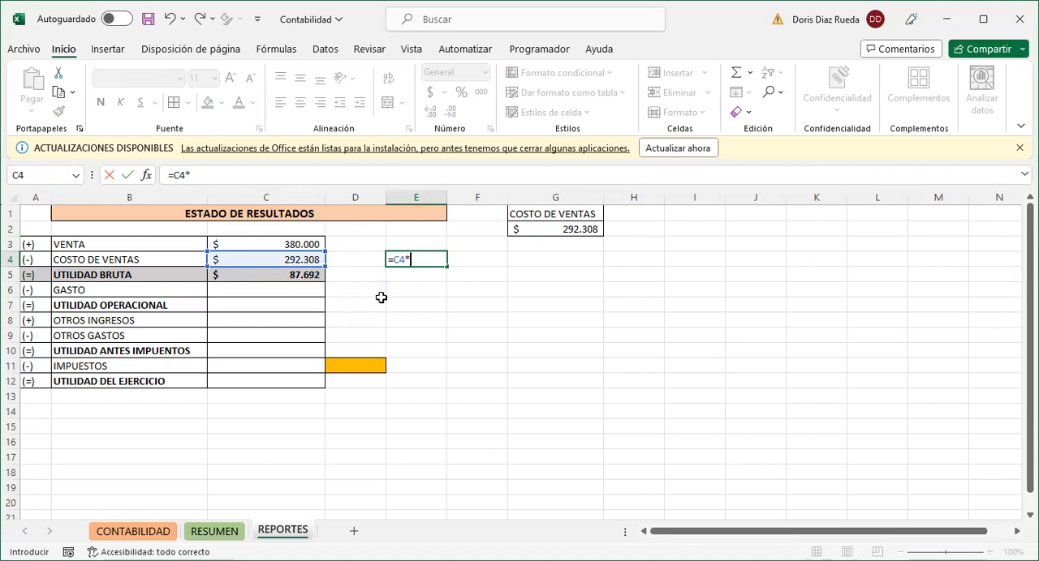
type("30%")
key("Return")
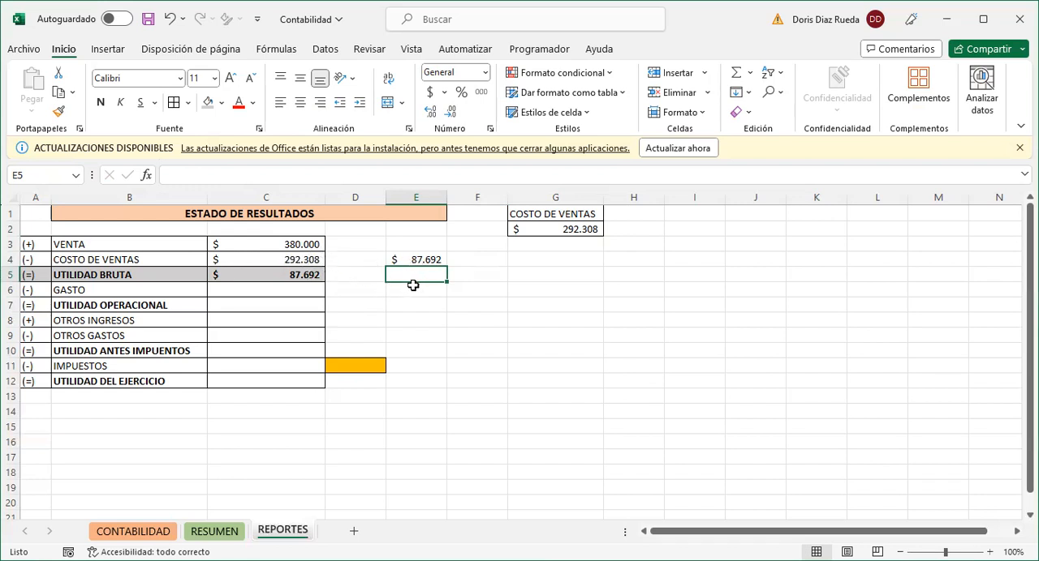
- Check the sale amount in cell E5 by adding C4 and E4
type("=")
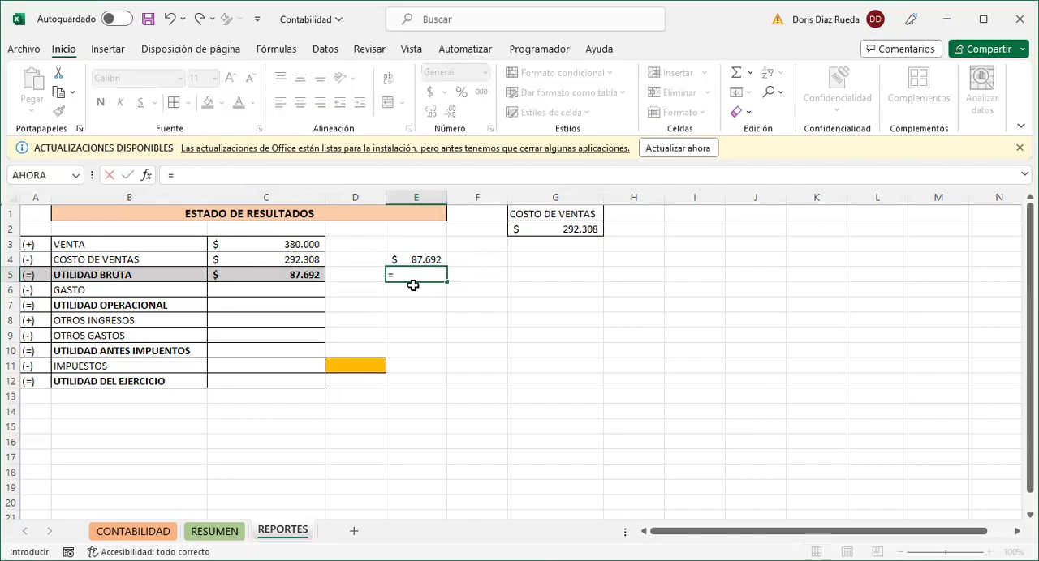
left_click(311, 259)
type("+")
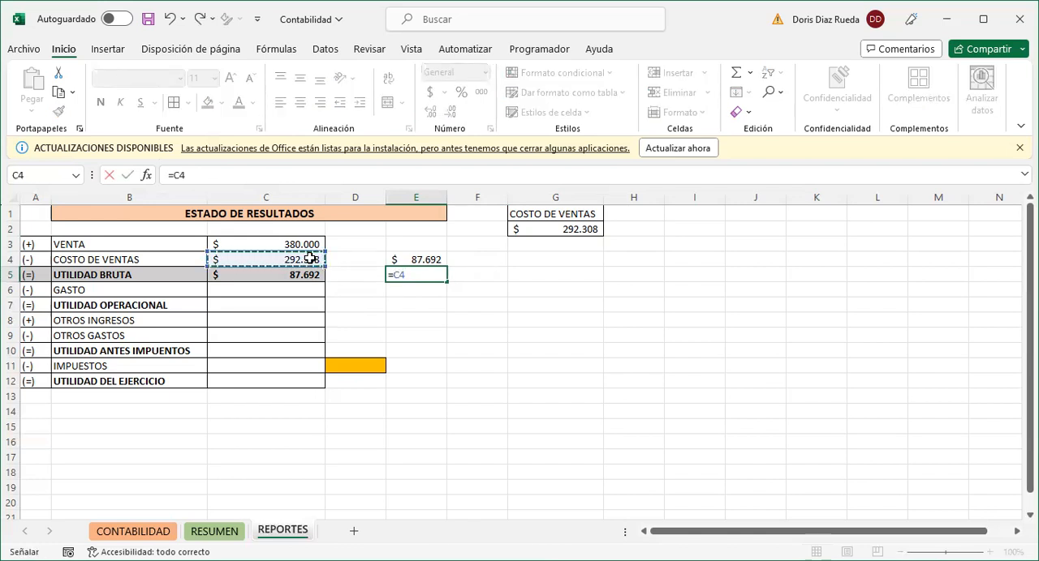
left_click(417, 260)
key("Return")
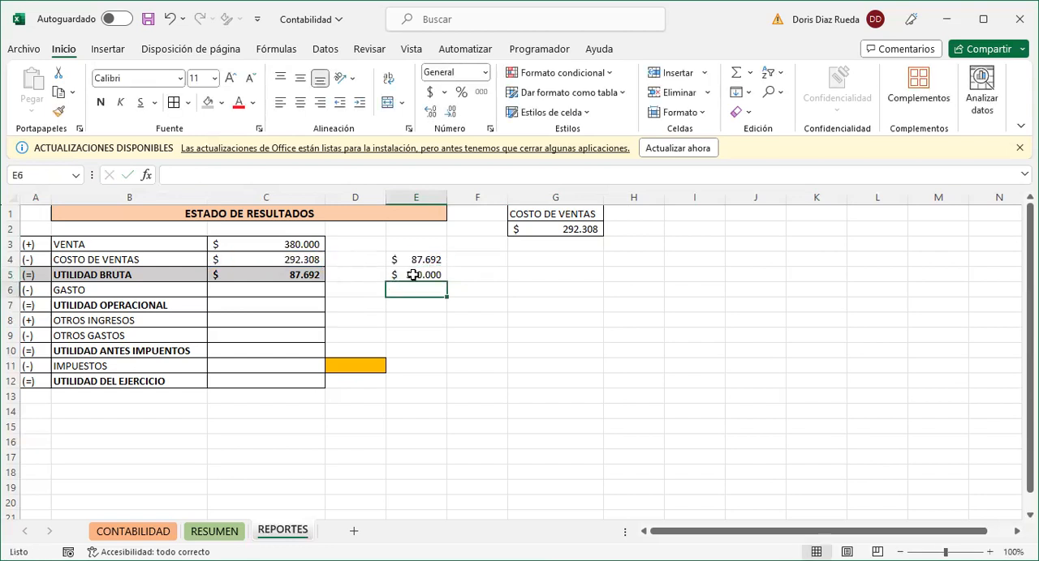
- Clear the check calculations from cells E4:E5
left_click(411, 275)
left_click_drag(410, 258, 411, 274)
key("Delete")
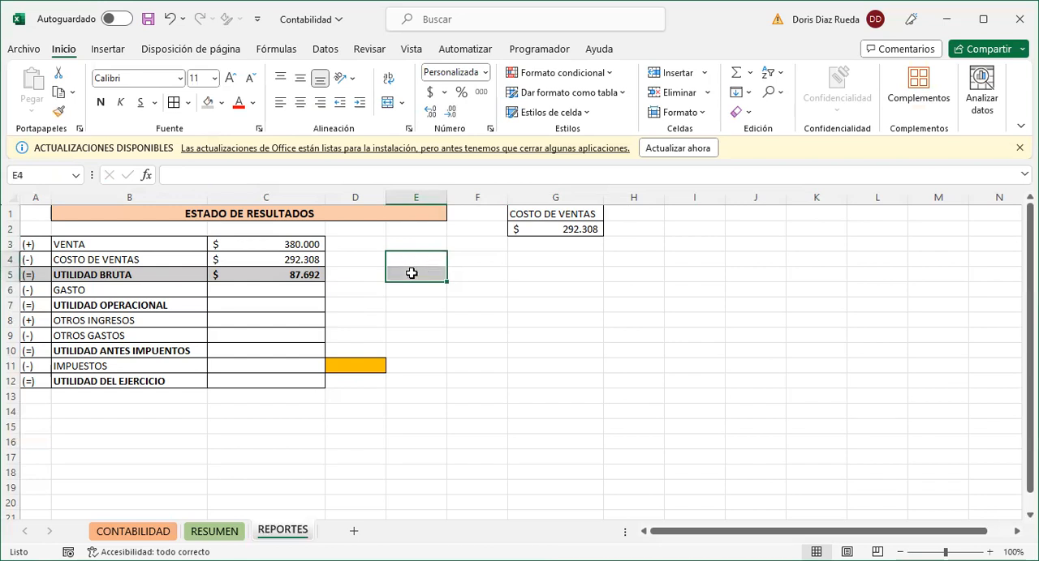
- Begin a SUMAR.SI formula for the GASTO amount in C6, with the CLASE column of Tabla1 on the CONTABILIDAD sheet as its range
left_click(302, 289)
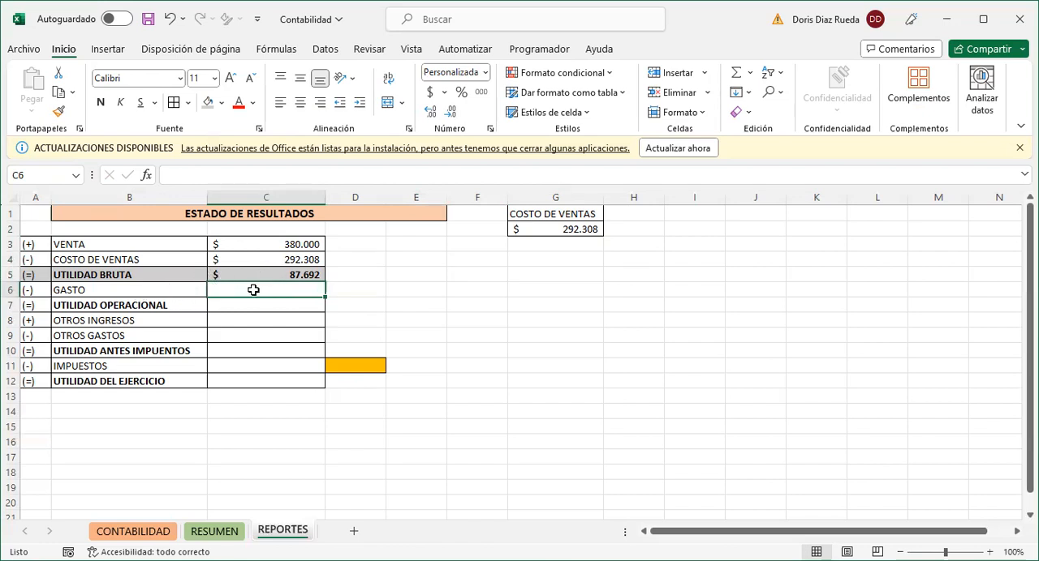
type("=")
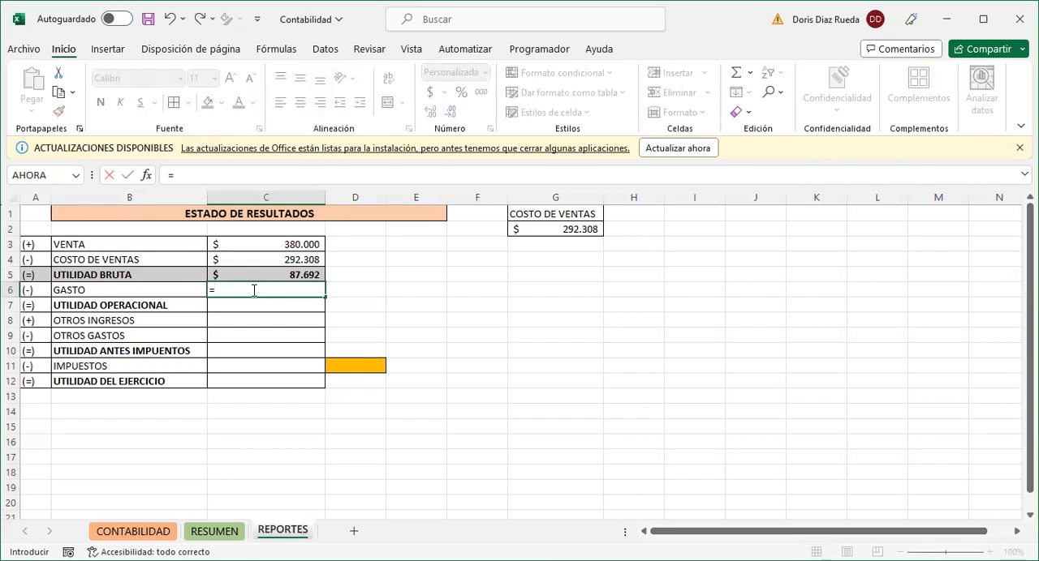
type("SU")
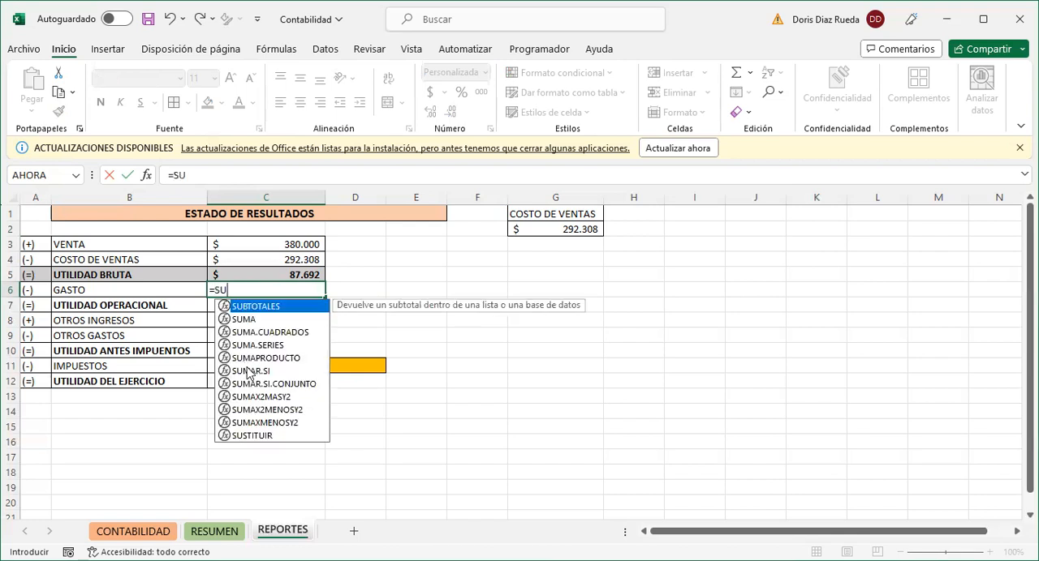
left_click(247, 372)
double_click(248, 371)
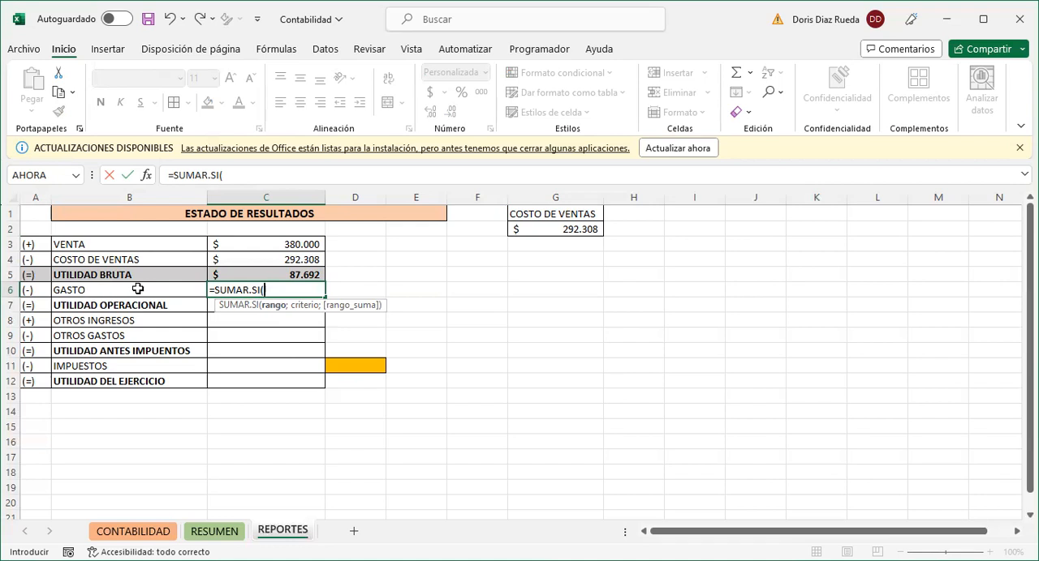
left_click(159, 538)
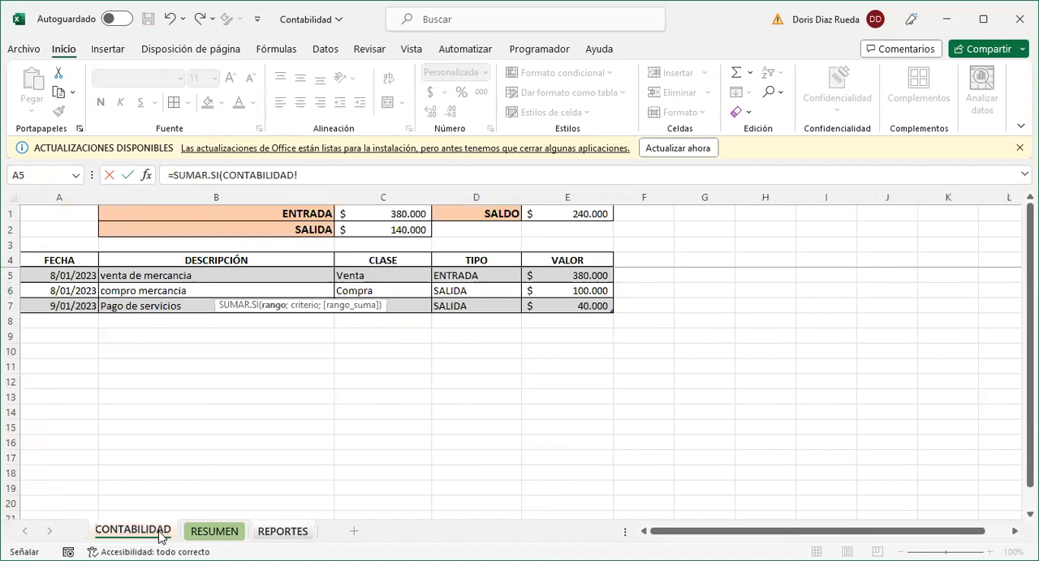
left_click(396, 250)
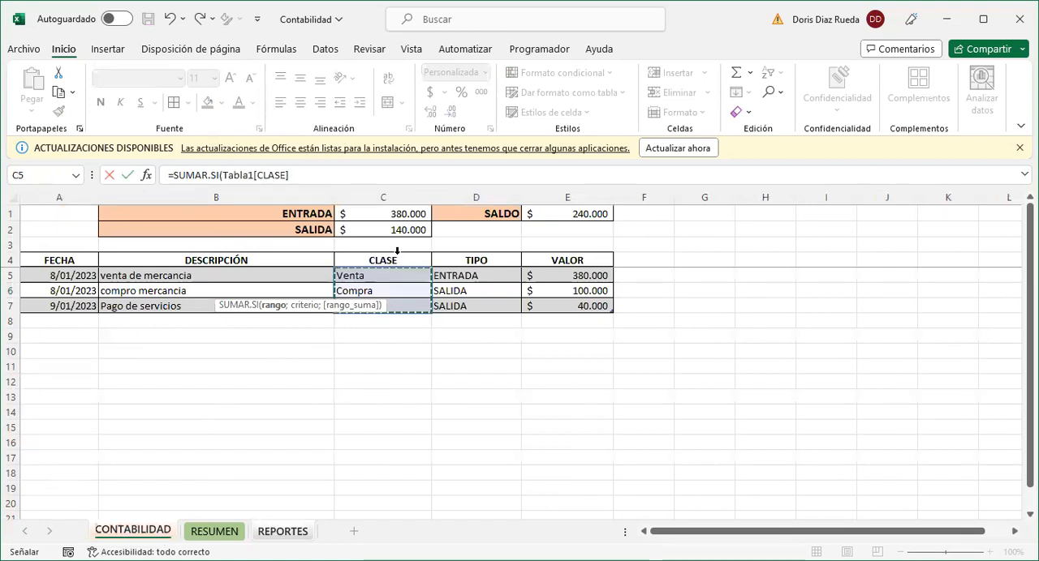
left_click(298, 175)
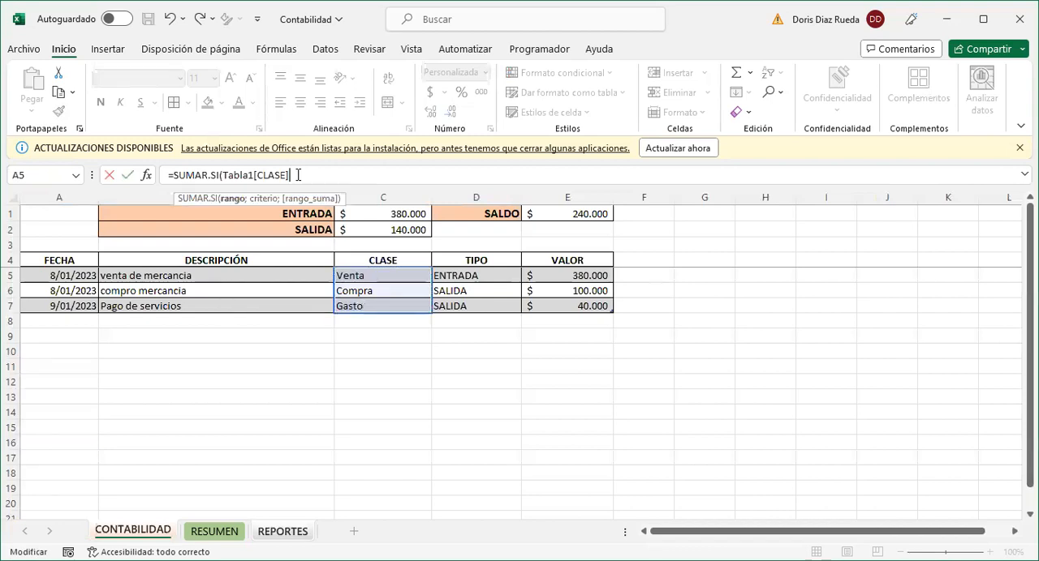
type(";")
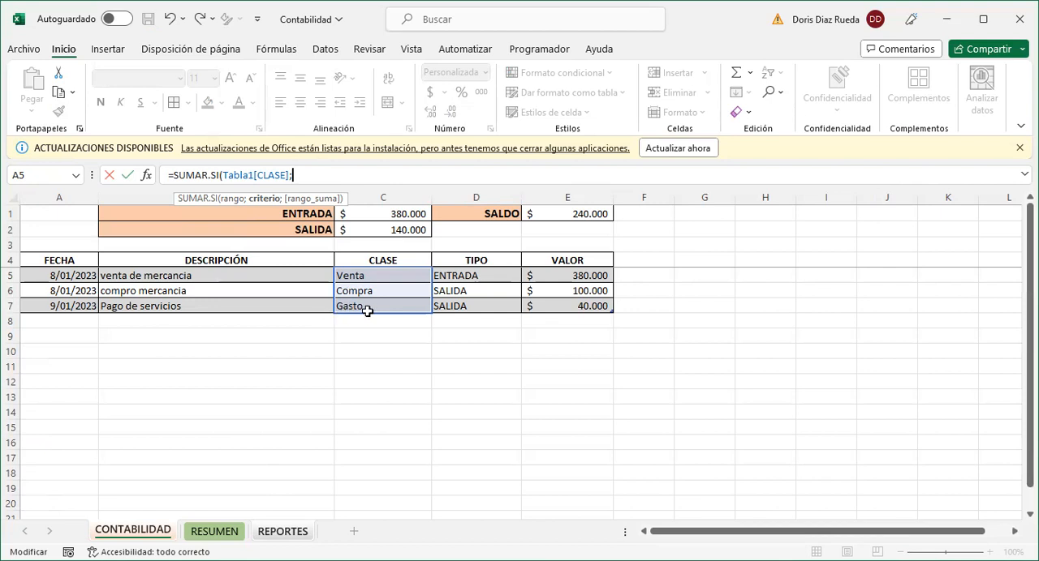
- Complete the GASTO formula with REPORTES!B6 as the criterion and Tabla1[VALOR] as the sum range
left_click(281, 532)
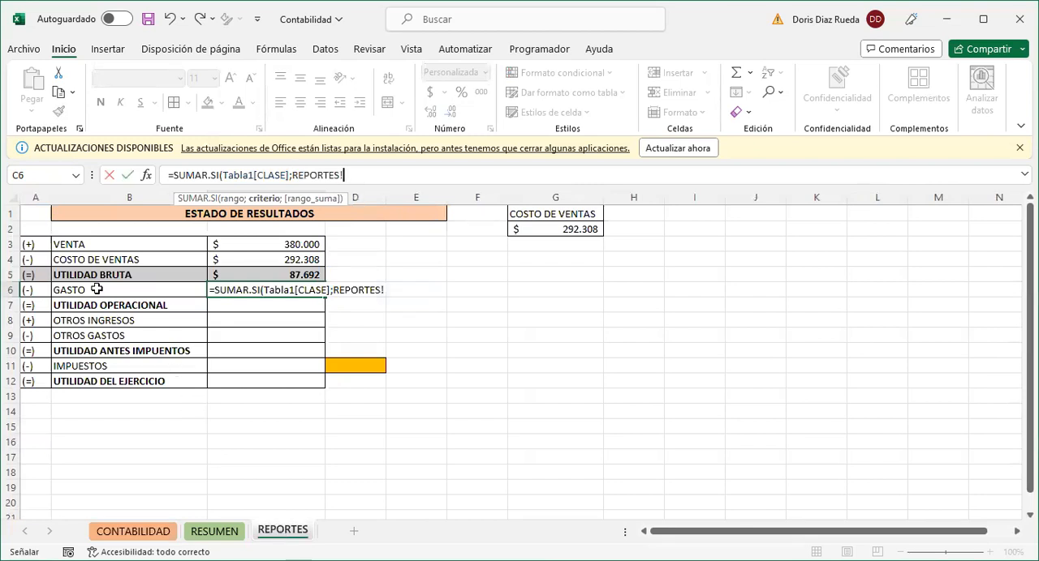
left_click(97, 289)
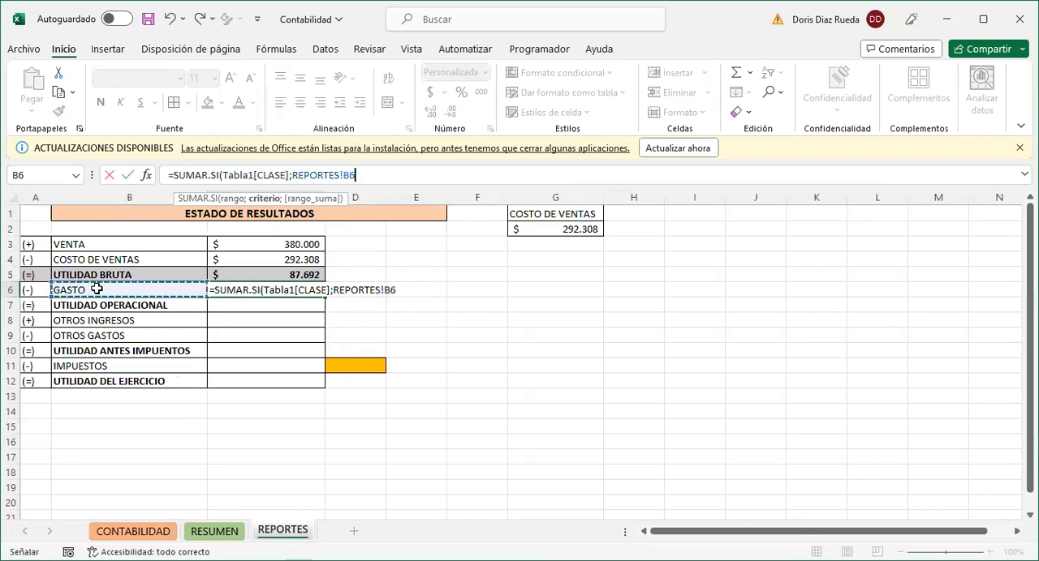
type(";")
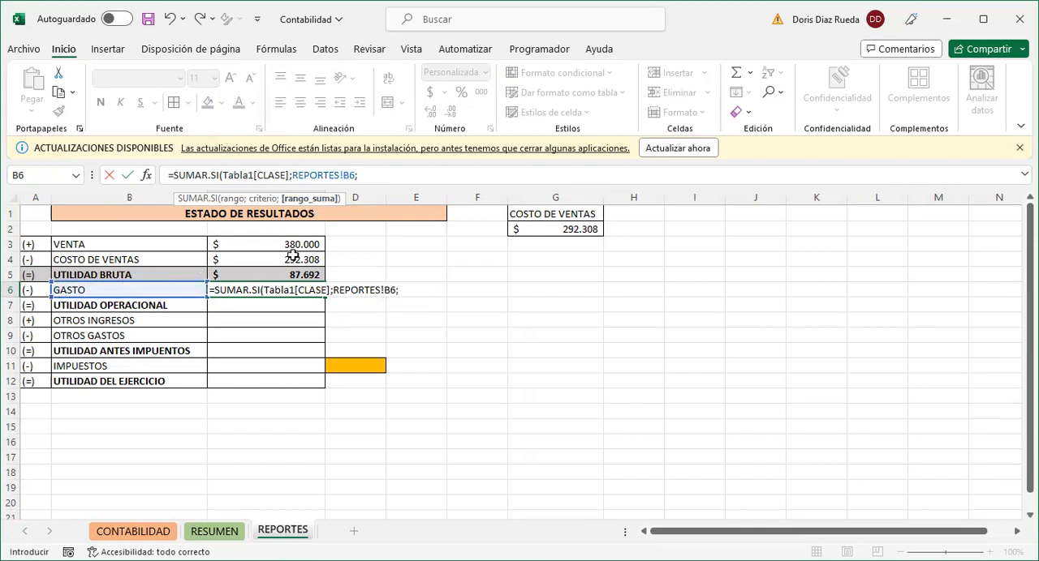
left_click(133, 531)
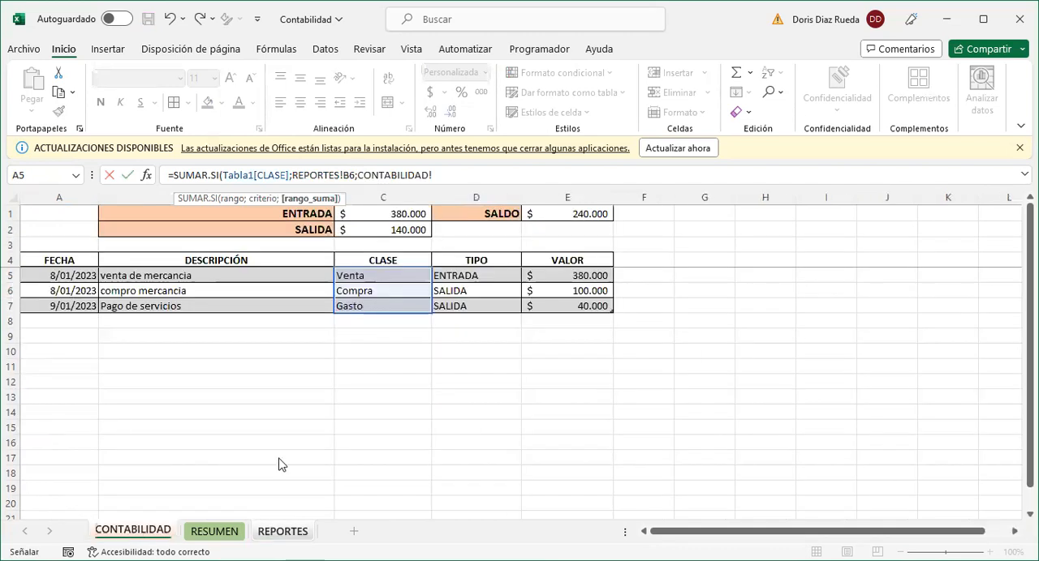
left_click(547, 254)
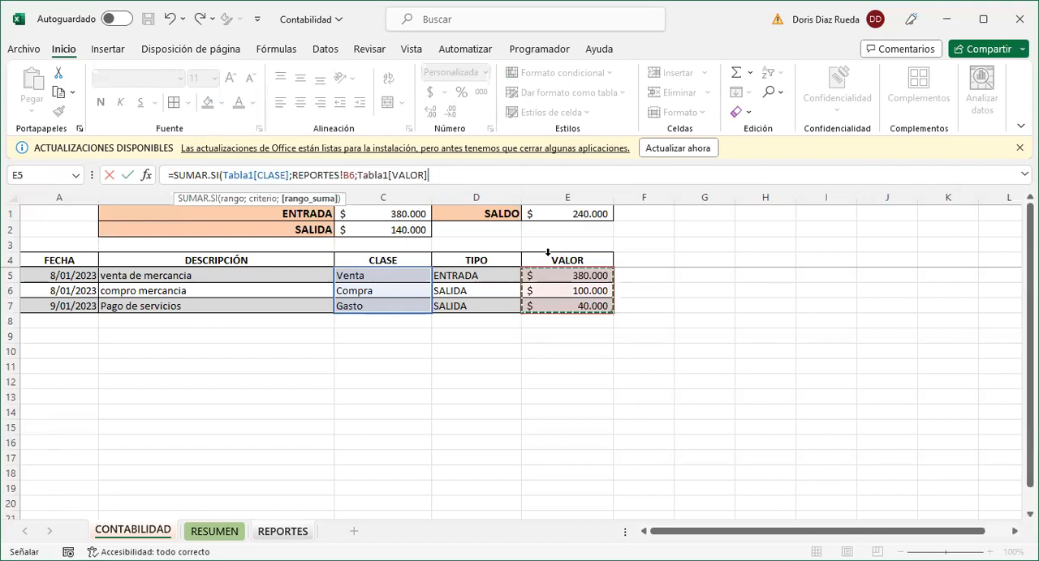
type(")")
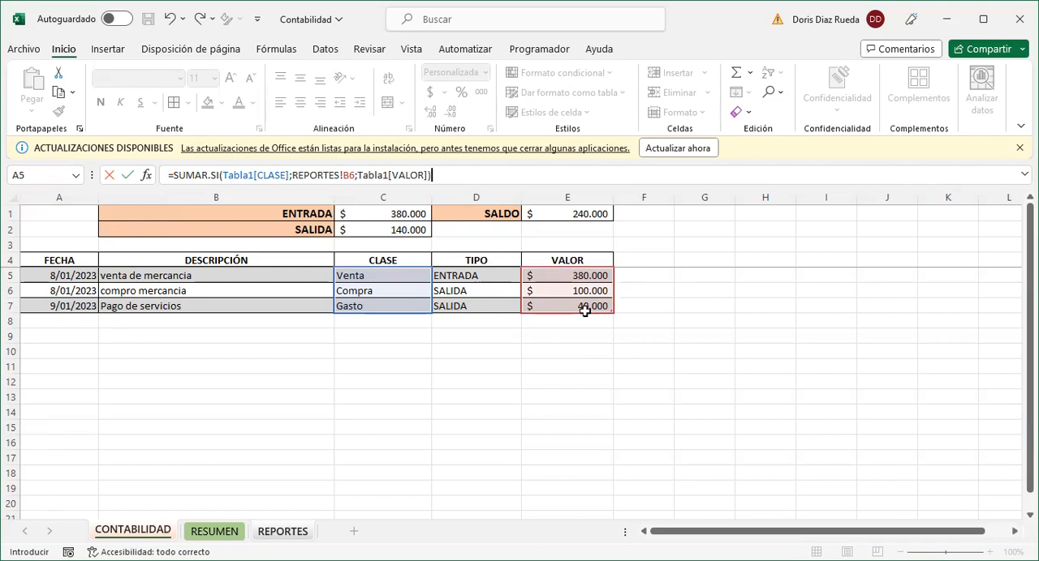
key("Return")
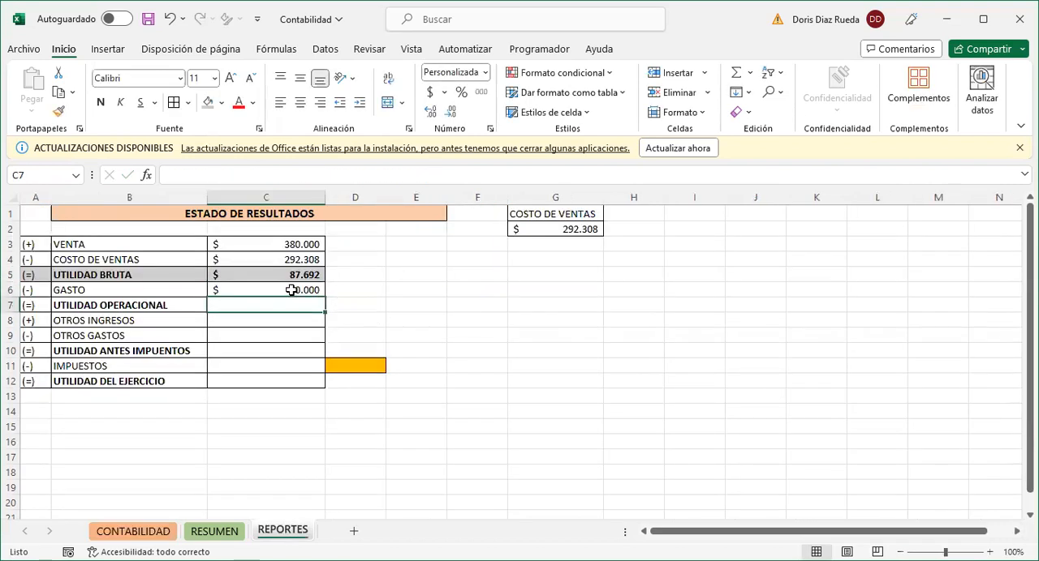
left_click(290, 290)
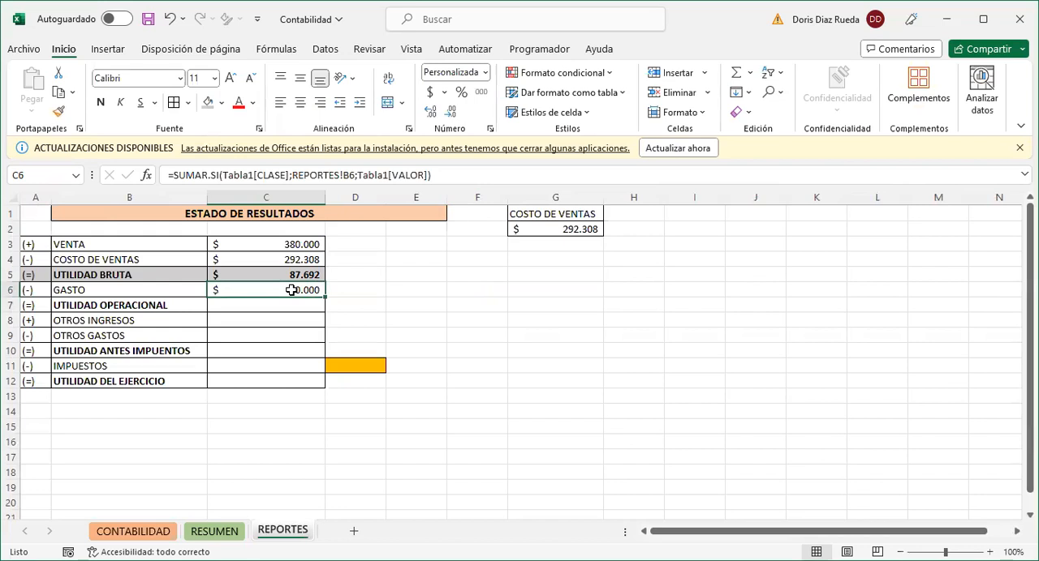
- Calculate UTILIDAD OPERACIONAL in C7 with the formula =C5-C6
left_click(251, 305)
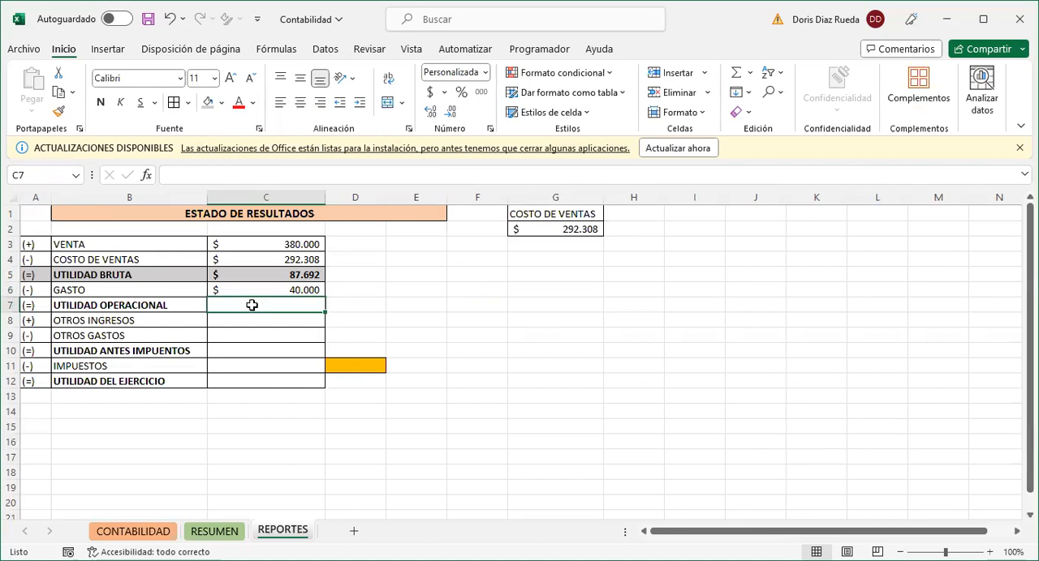
type("=")
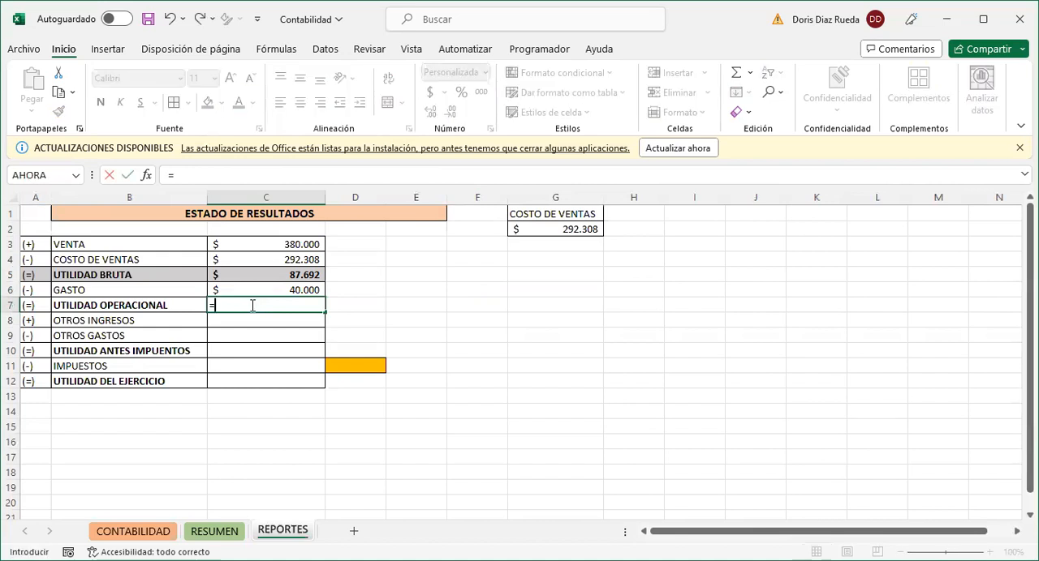
left_click(259, 275)
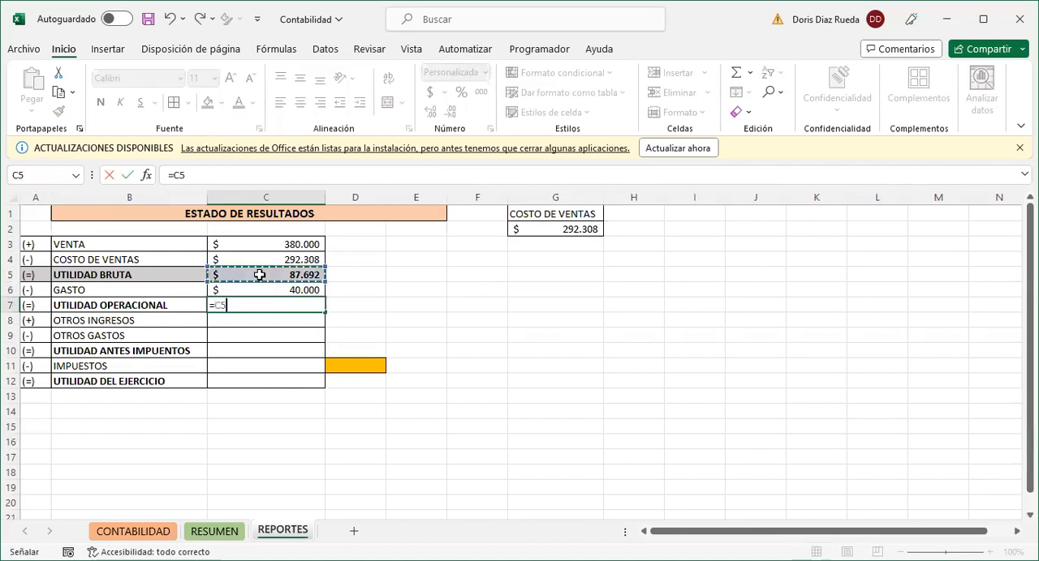
type("-")
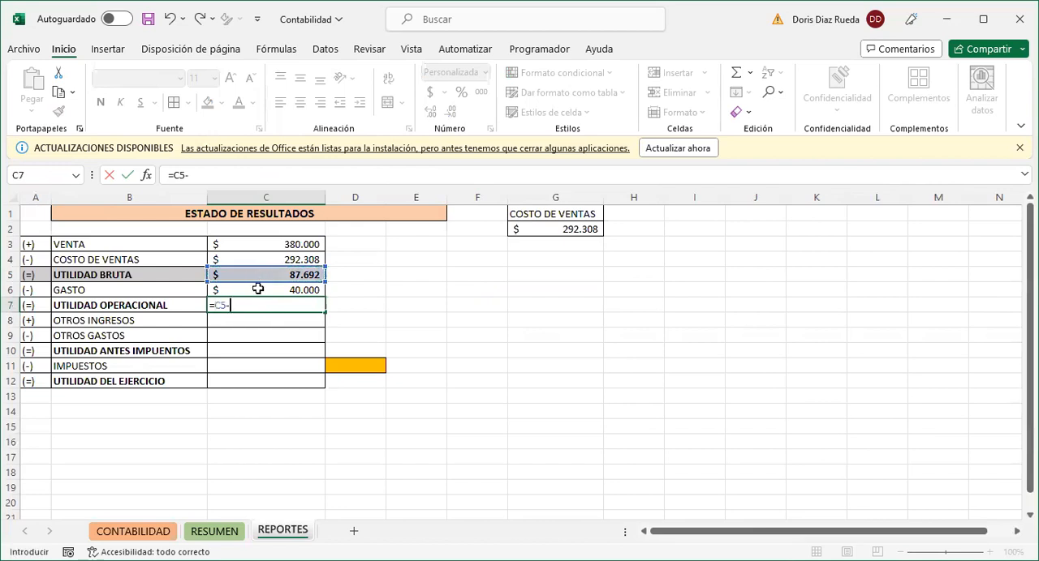
left_click(259, 289)
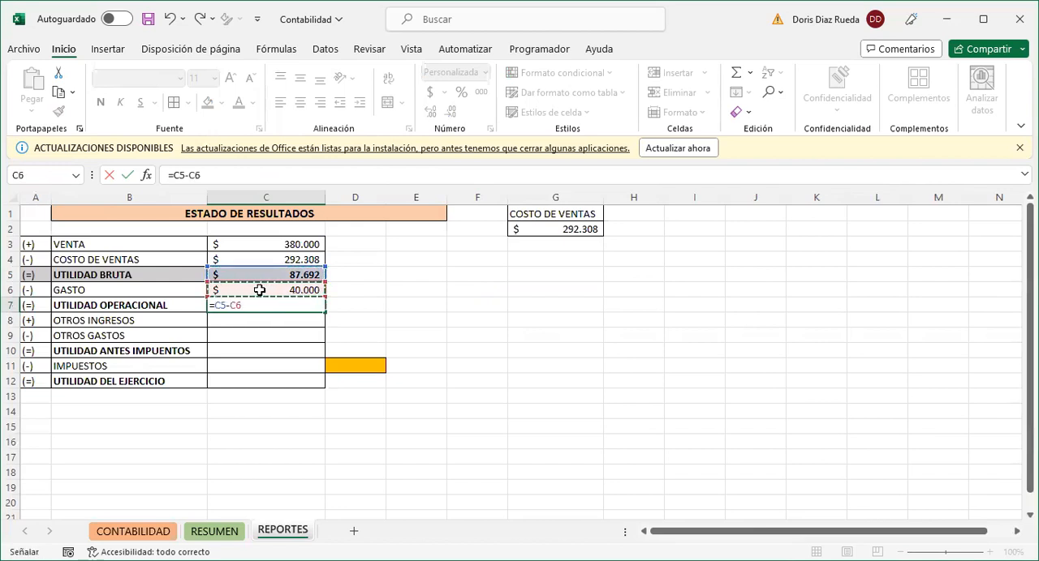
key("Return")
- Make the UTILIDAD OPERACIONAL amount bold and shade its row, A7:C7, with the gray fill
left_click(258, 307)
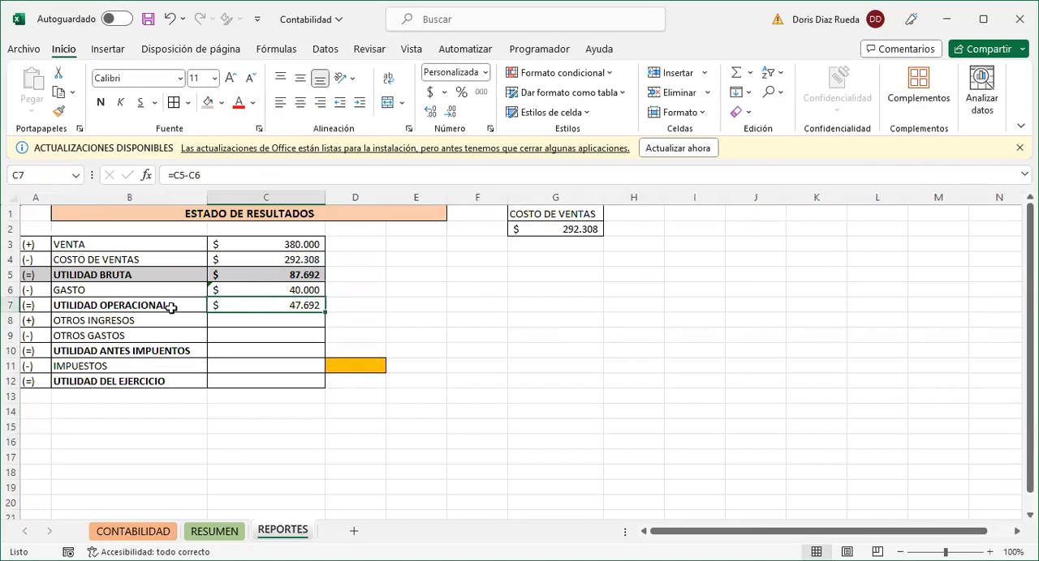
left_click_drag(46, 305, 230, 306)
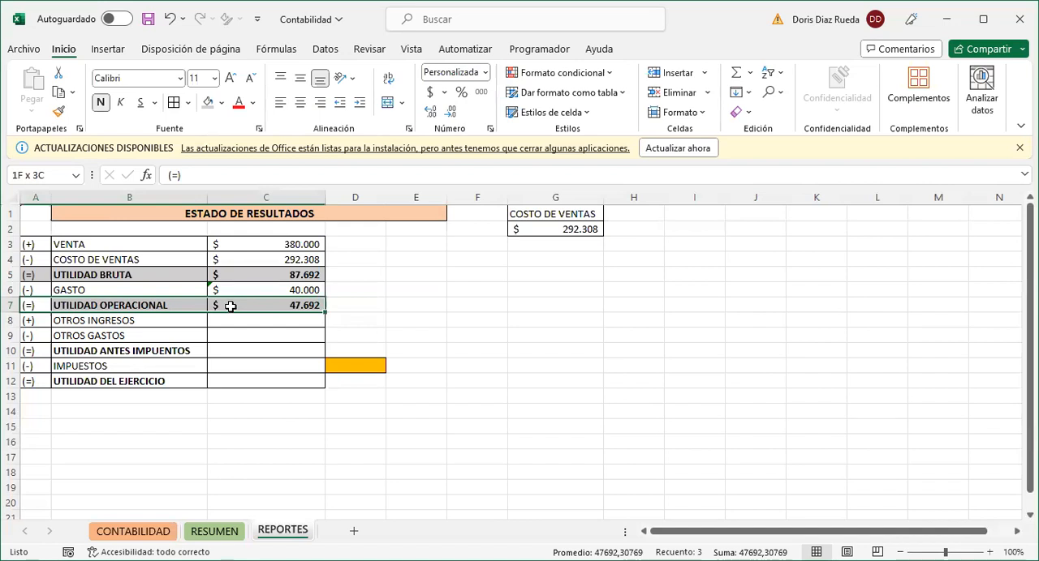
left_click(208, 102)
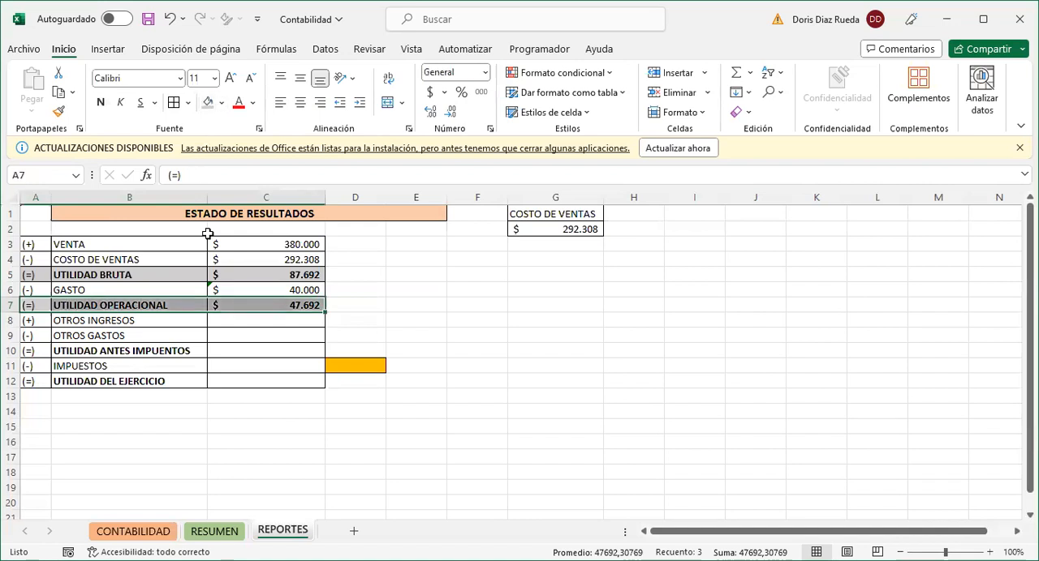
- Enter 0 as the amount for OTROS INGRESOS in C8 and for OTROS GASTOS in C9
left_click(224, 320)
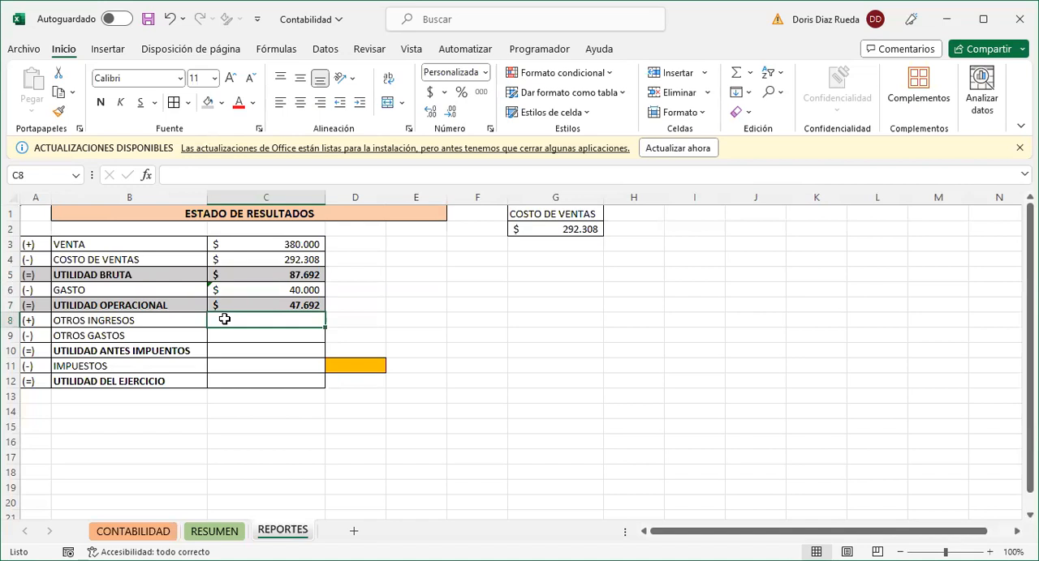
type("0")
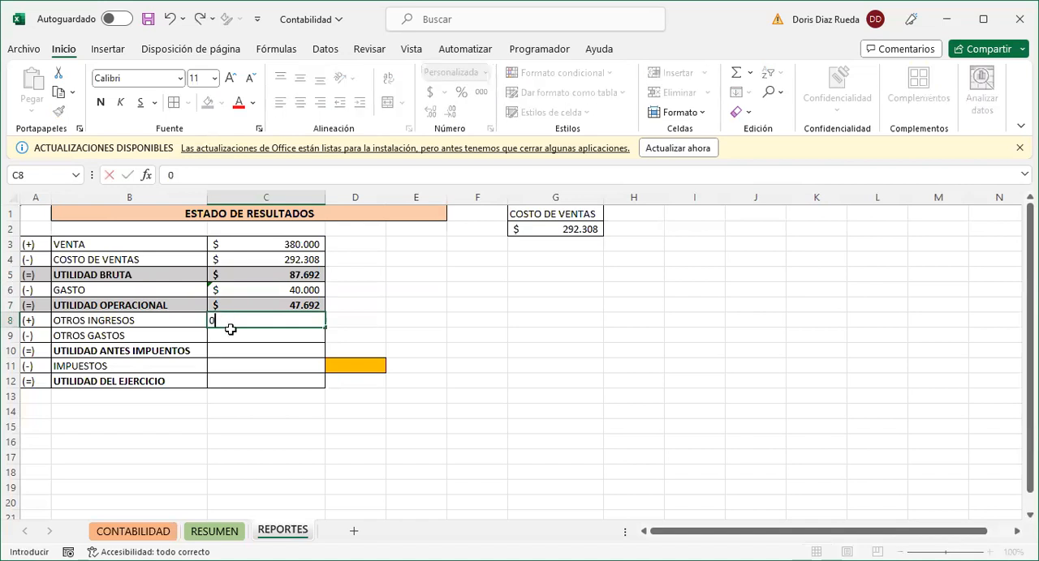
key("Return")
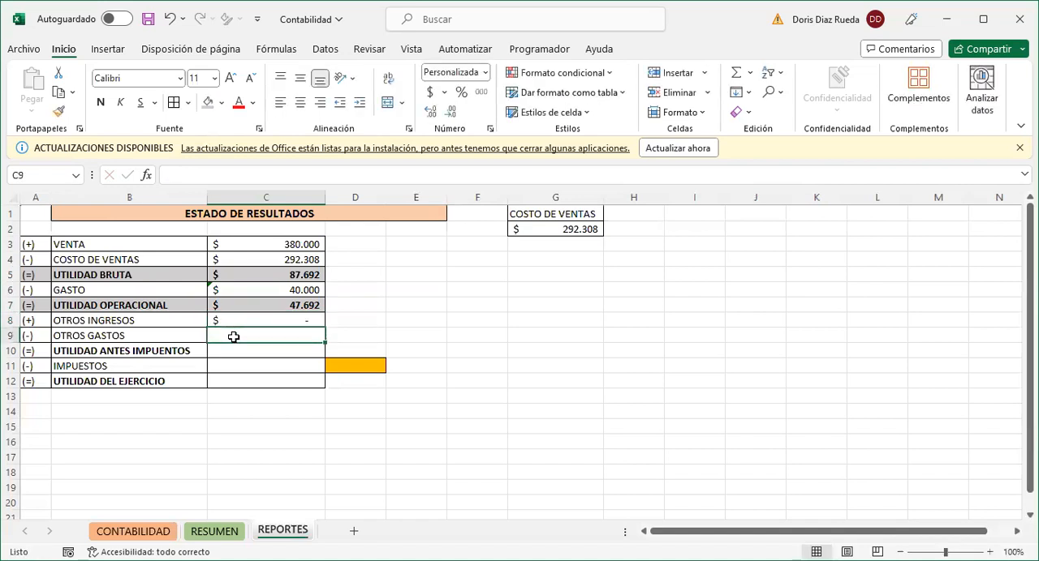
type("0")
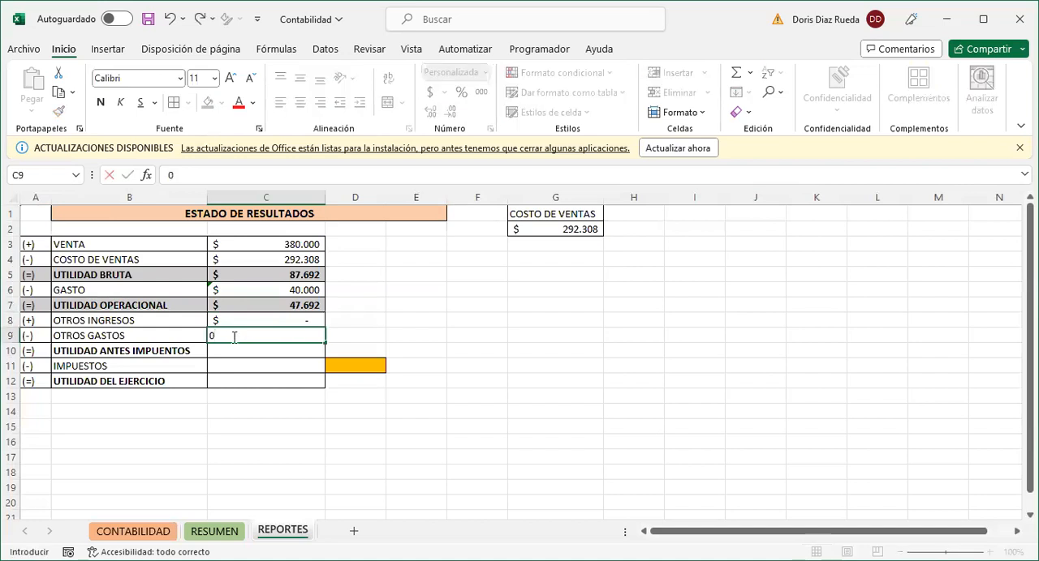
key("Return")
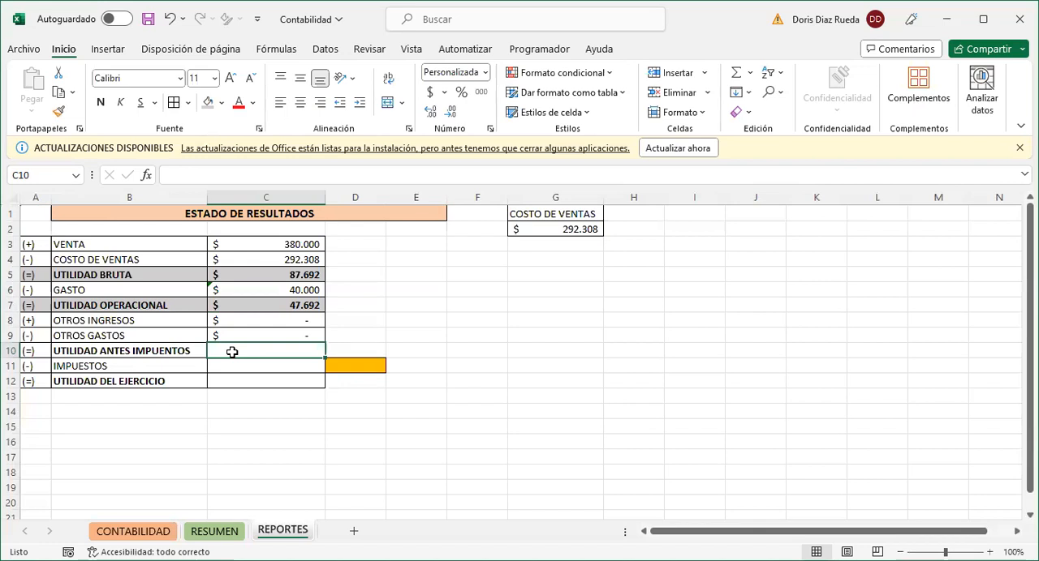
- Correct the misspelled label in B10 to read UTILIDAD ANTES IMPUESTOS
double_click(172, 350)
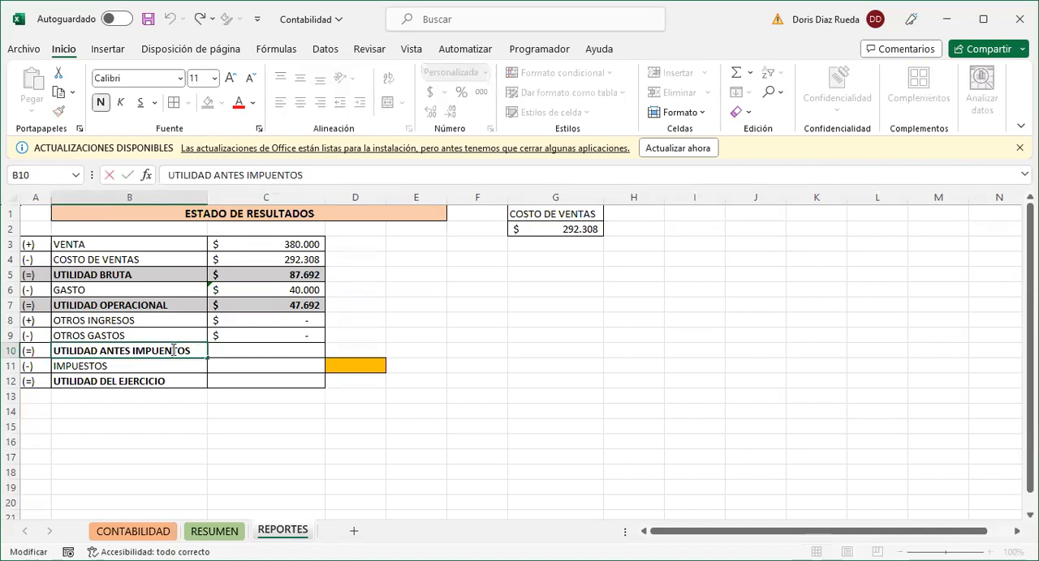
key("BackSpace")
type("S")
left_click(248, 351)
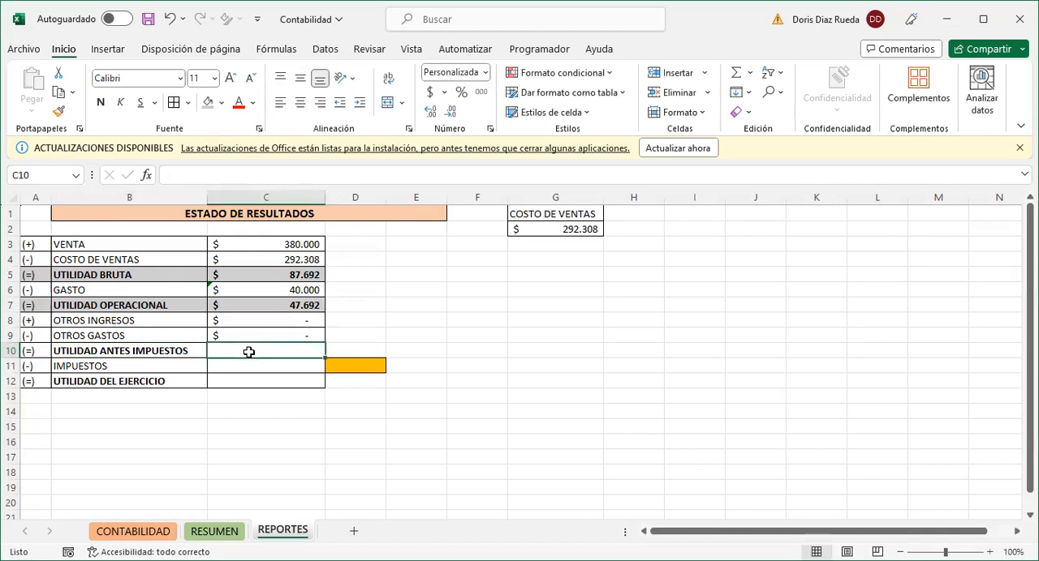
- Calculate UTILIDAD ANTES IMPUESTOS in C10 with the formula =C7+C8-C9
type("=")
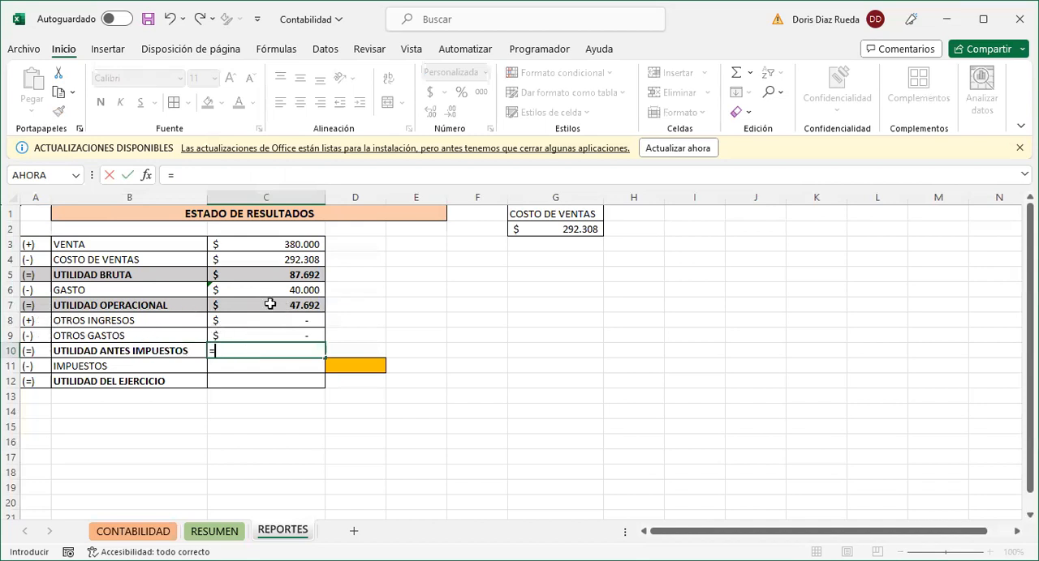
left_click(249, 305)
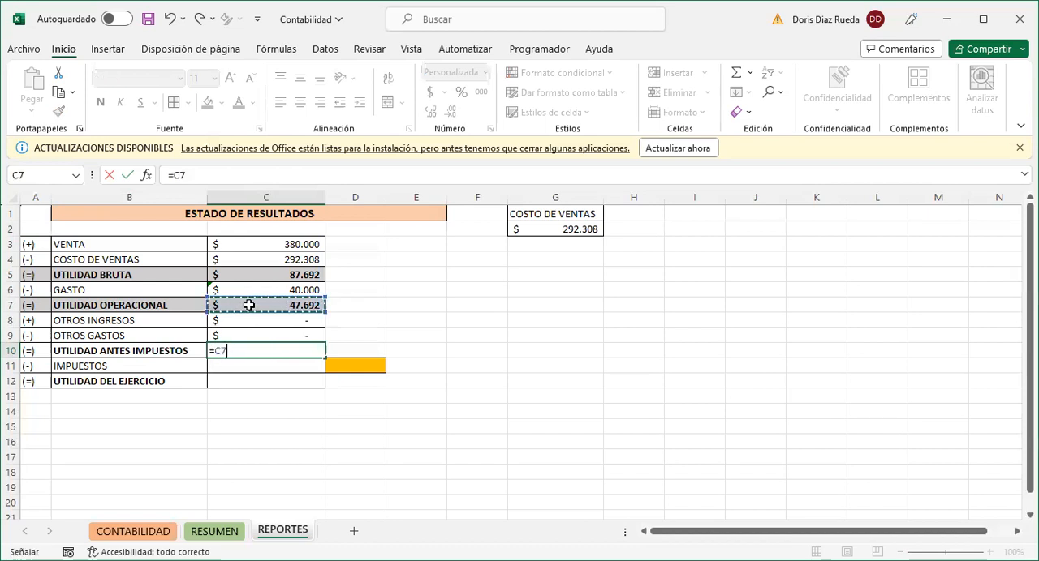
type("+")
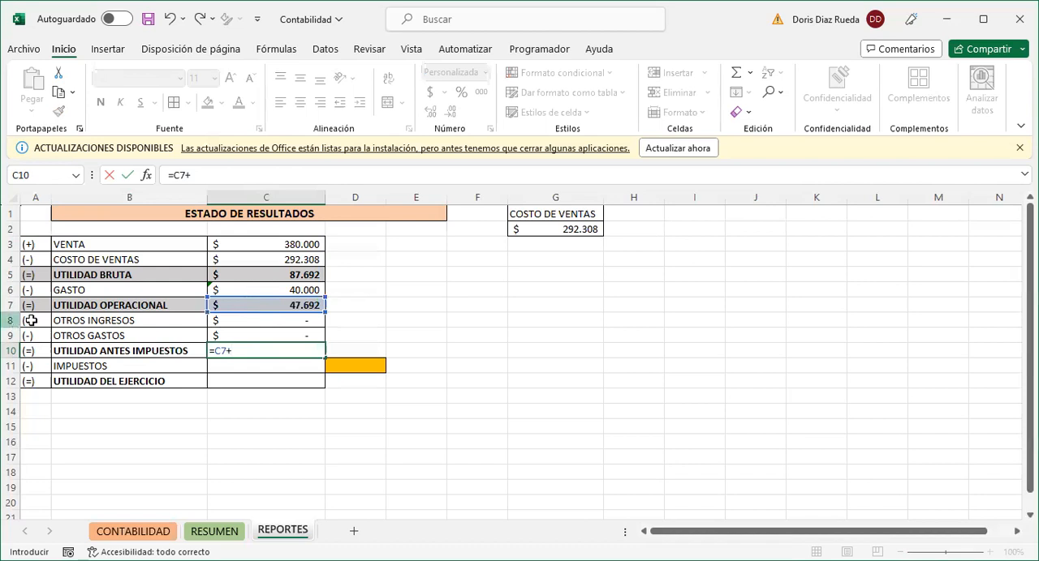
left_click(248, 320)
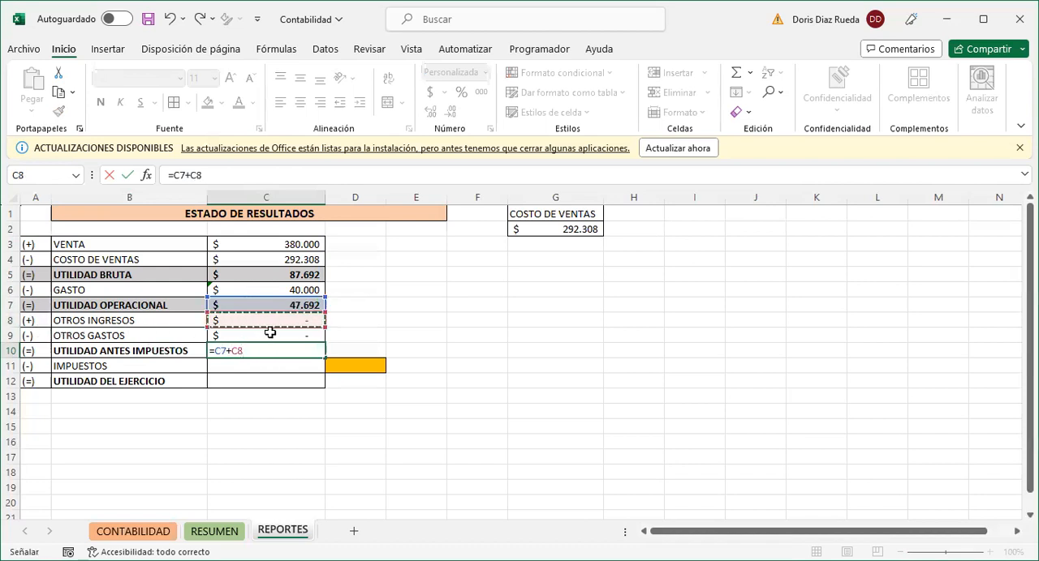
type("-")
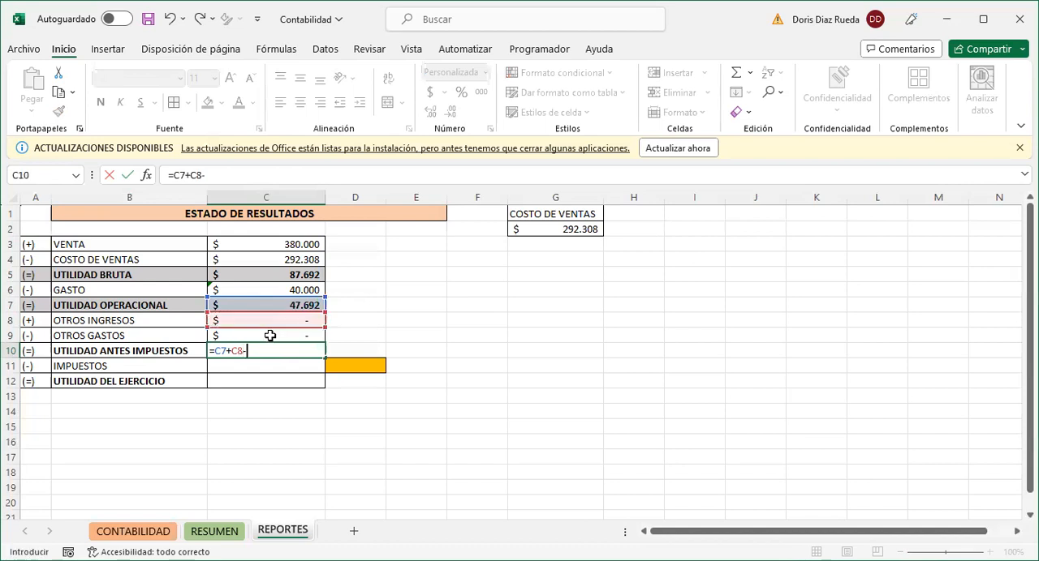
left_click(271, 335)
key("Return")
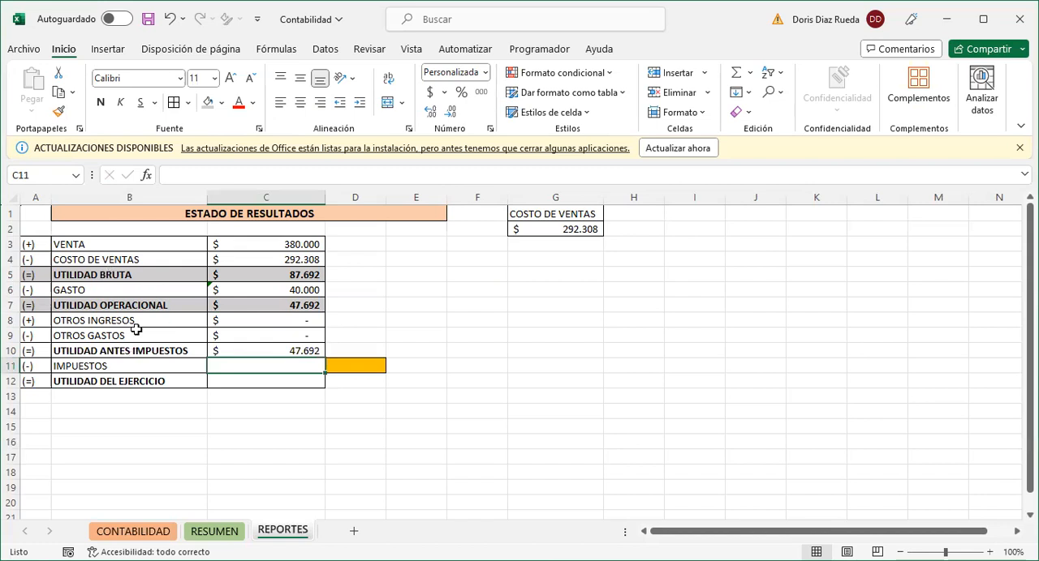
- Make the UTILIDAD ANTES IMPUESTOS amount bold and shade its row, A10:C10, with the gray fill
left_click(228, 351)
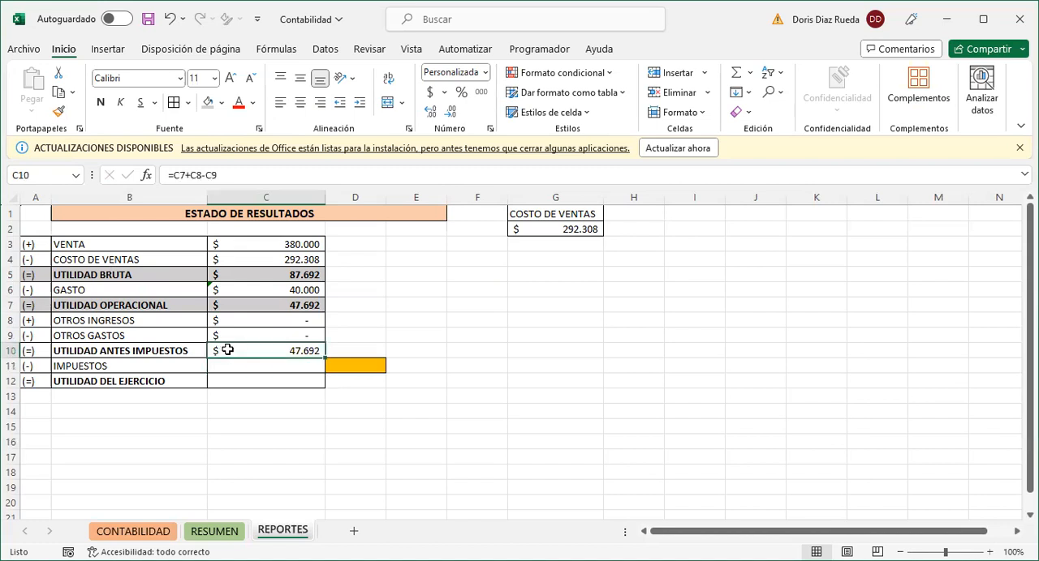
key("ctrl+n")
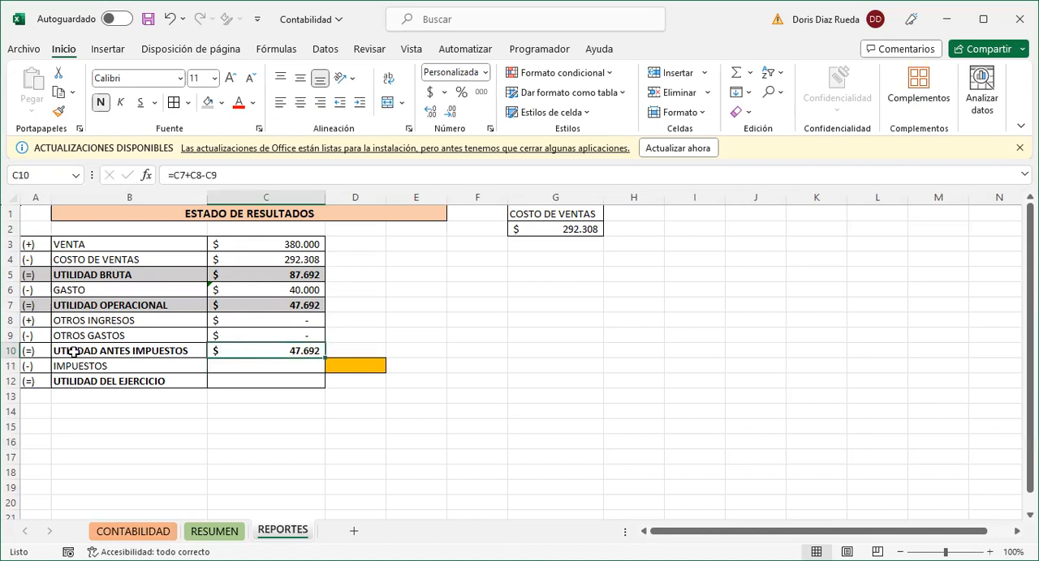
left_click_drag(34, 352, 221, 353)
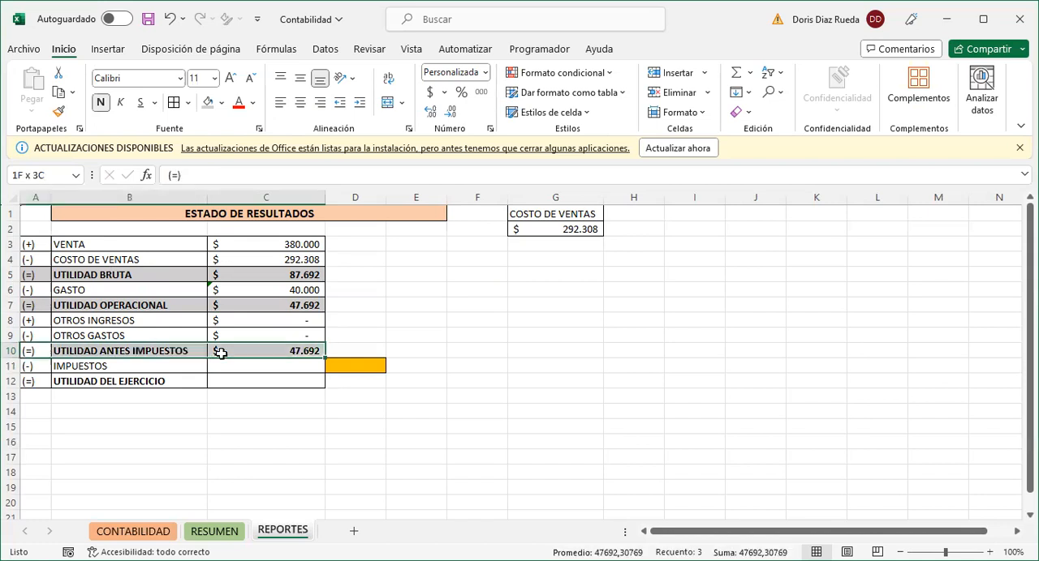
left_click(209, 108)
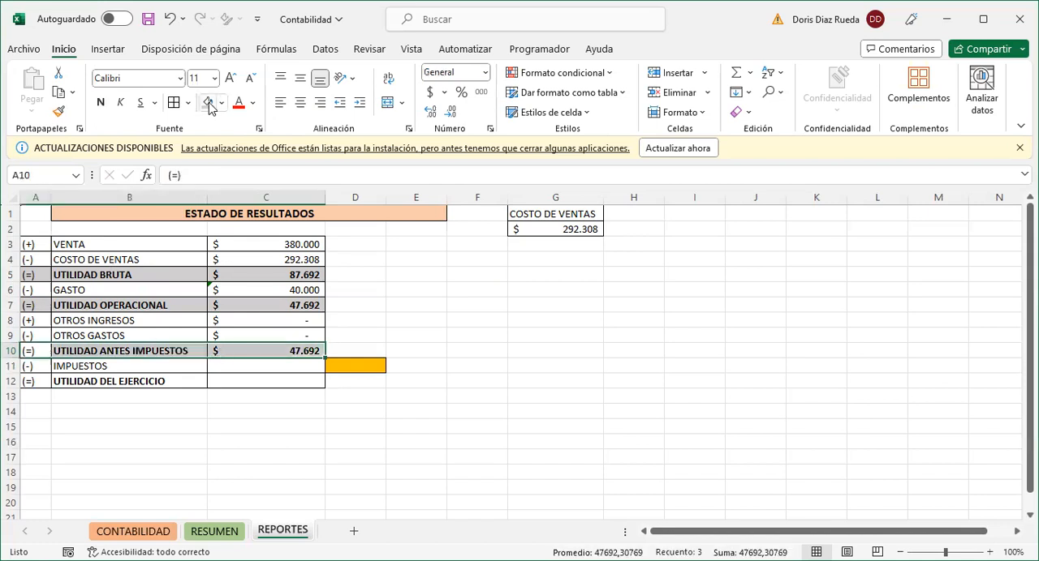
- Enter a tax rate of 20% in the orange cell D11 beside IMPUESTOS
left_click(242, 364)
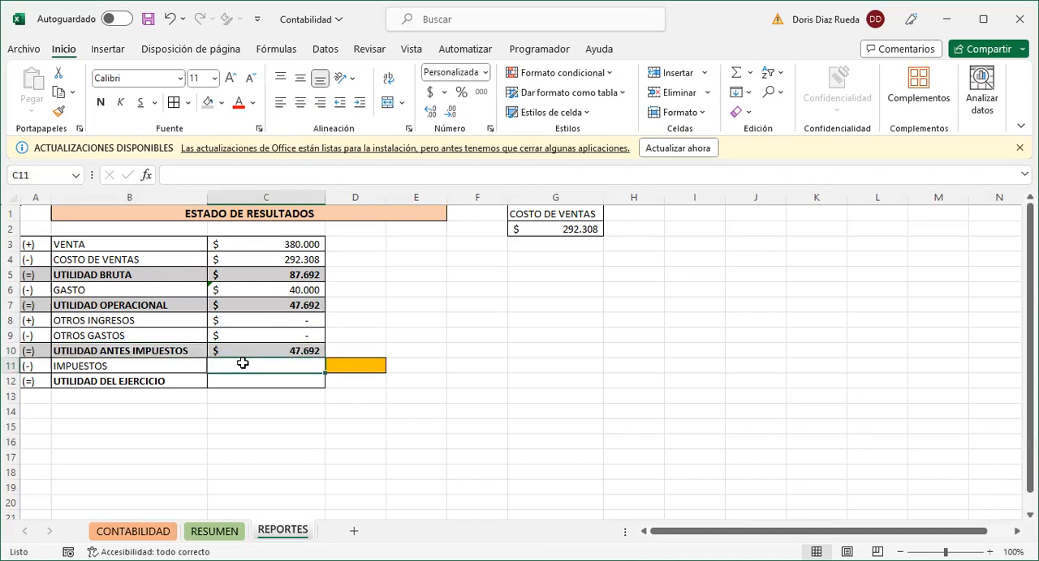
left_click(360, 366)
type("20")
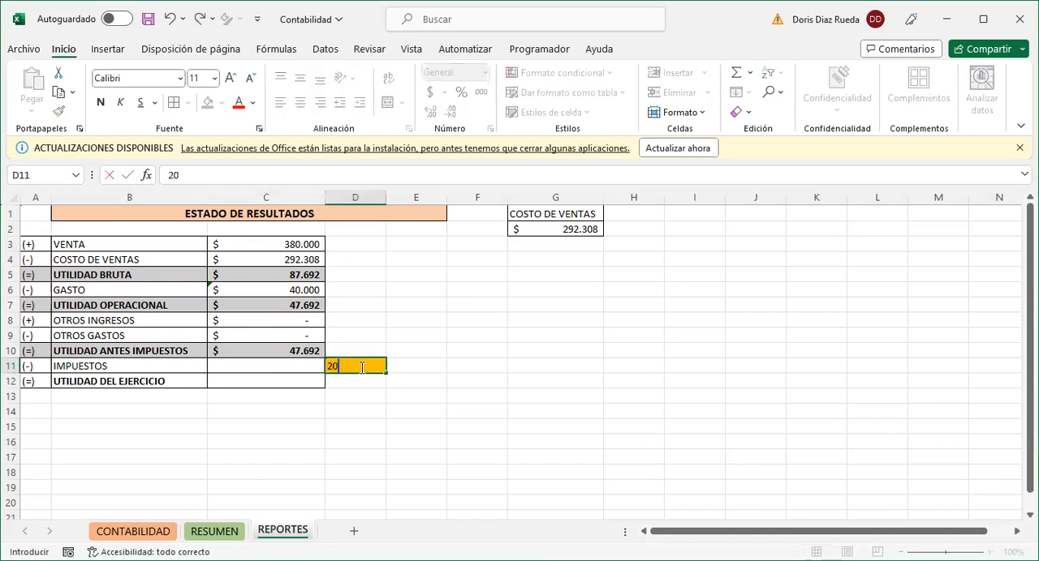
type("%")
left_click(363, 392)
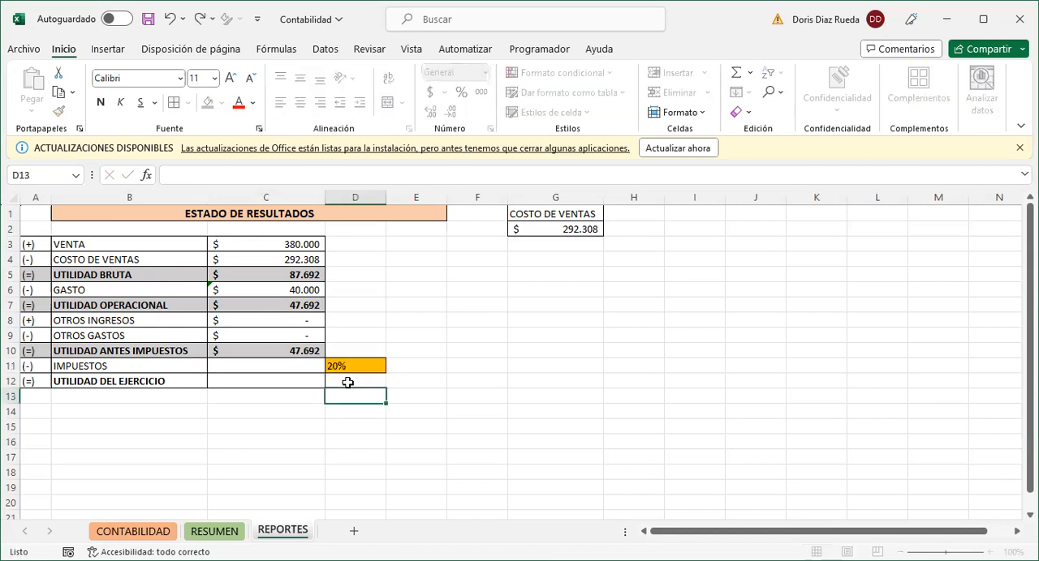
- Calculate the IMPUESTOS amount in C11 with the formula =C10*D11
left_click(308, 367)
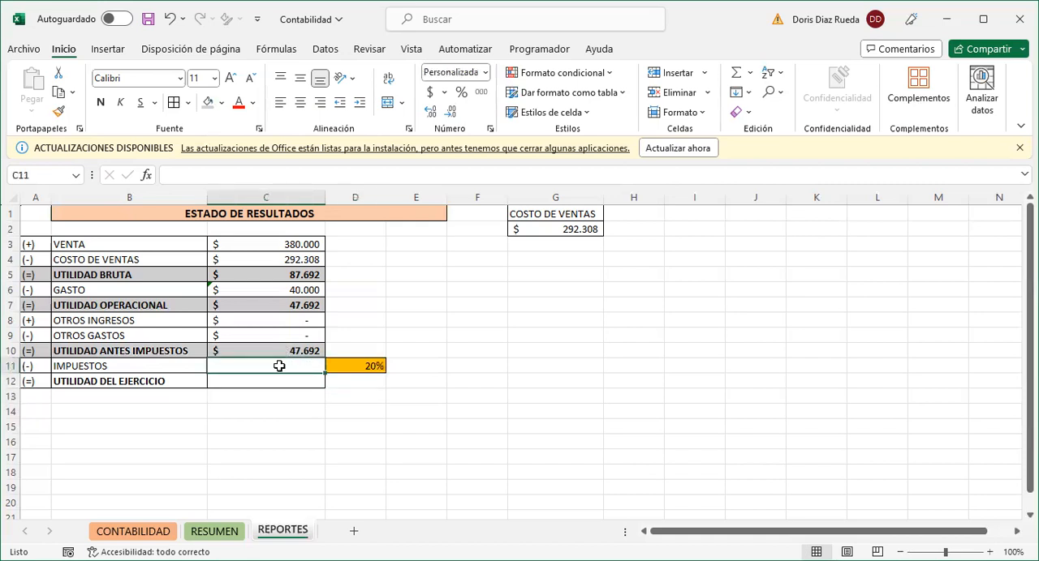
type("=")
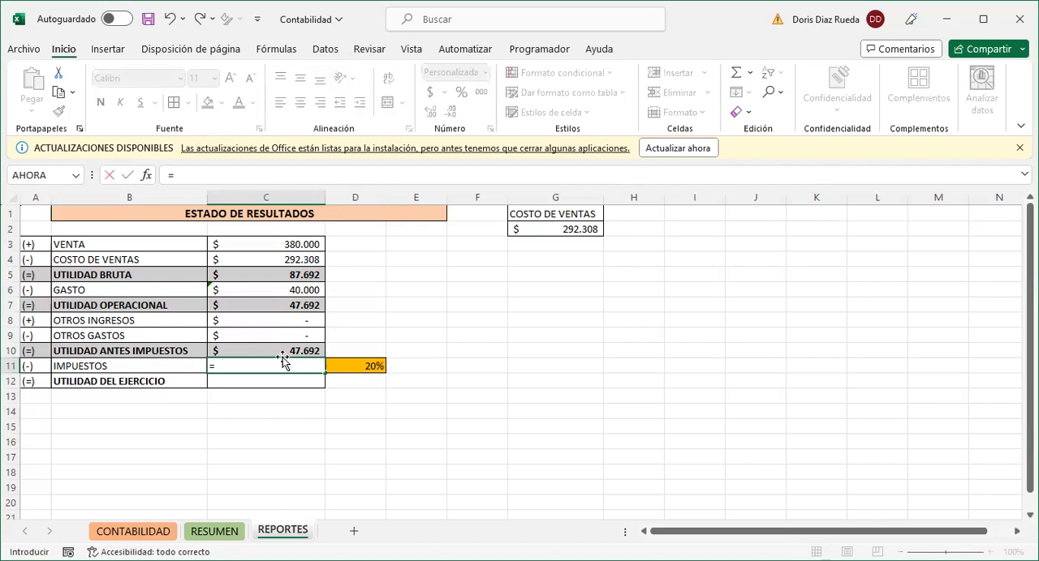
left_click(282, 351)
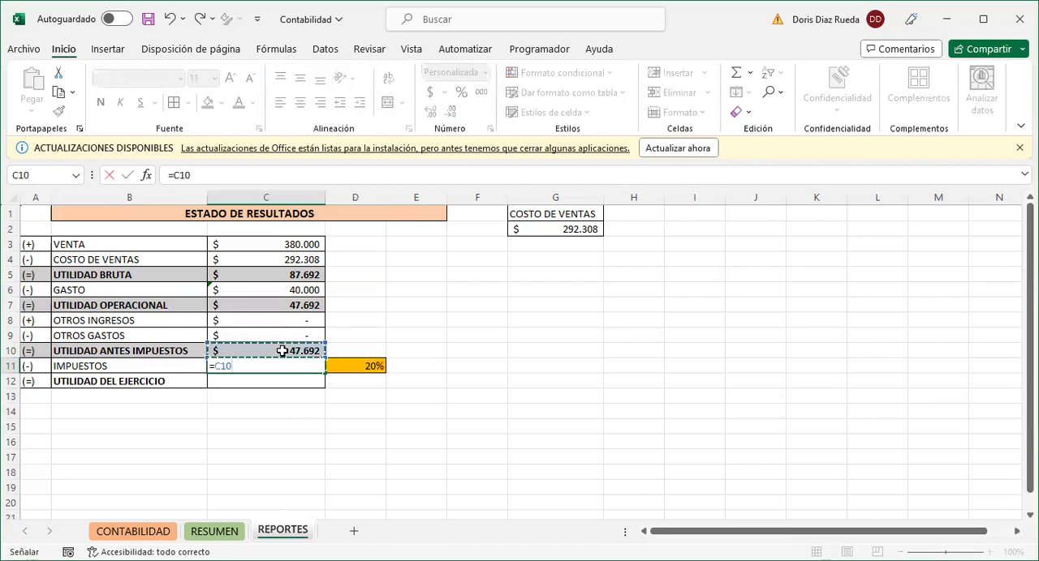
type("*")
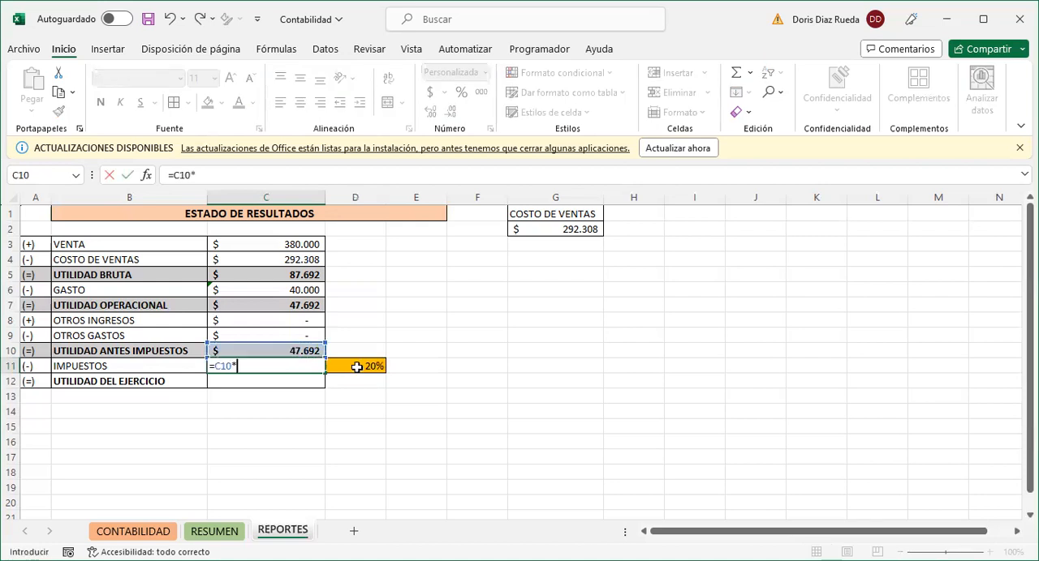
left_click(358, 366)
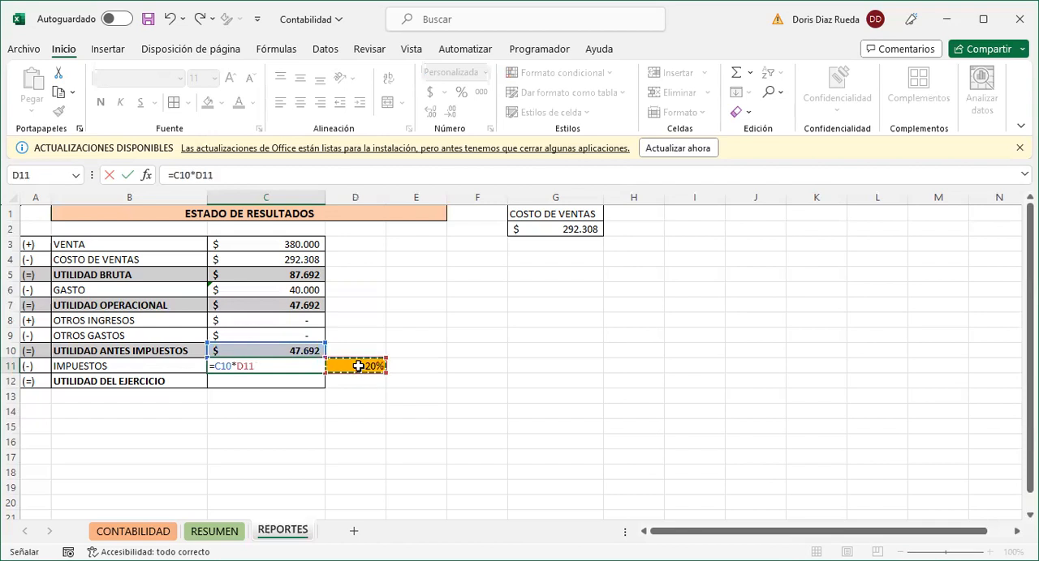
key("Return")
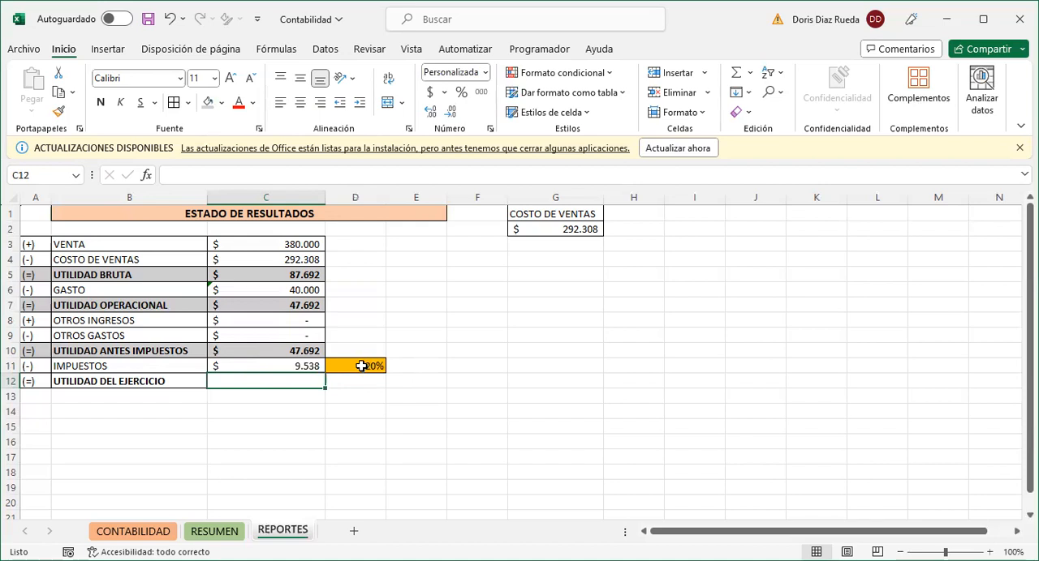
- Change the tax rate in D11 to 25% and check the IMPUESTOS formula in C11
left_click(361, 366)
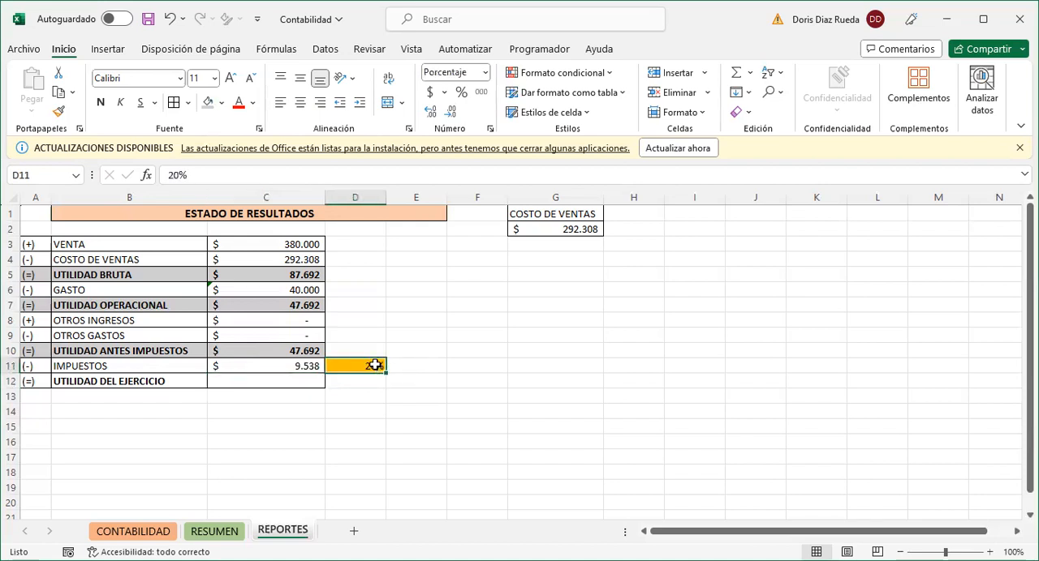
double_click(375, 366)
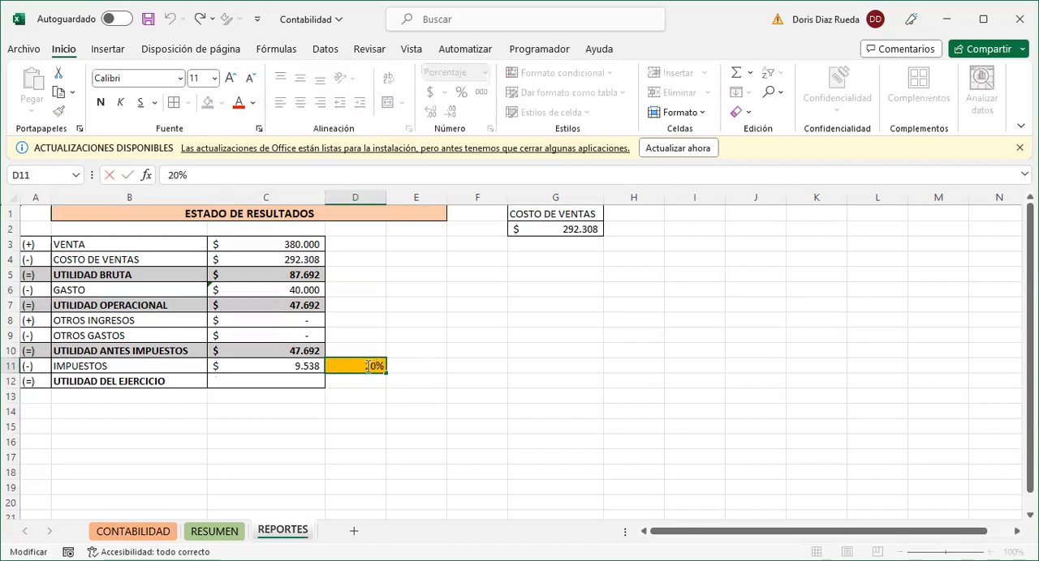
key("BackSpace")
type("5")
key("Return")
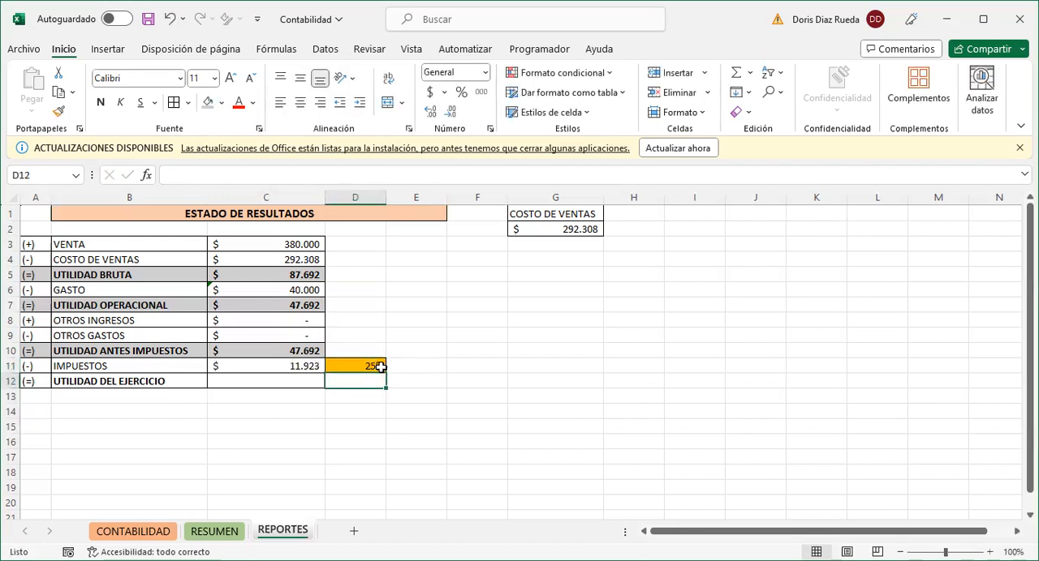
left_click(301, 368)
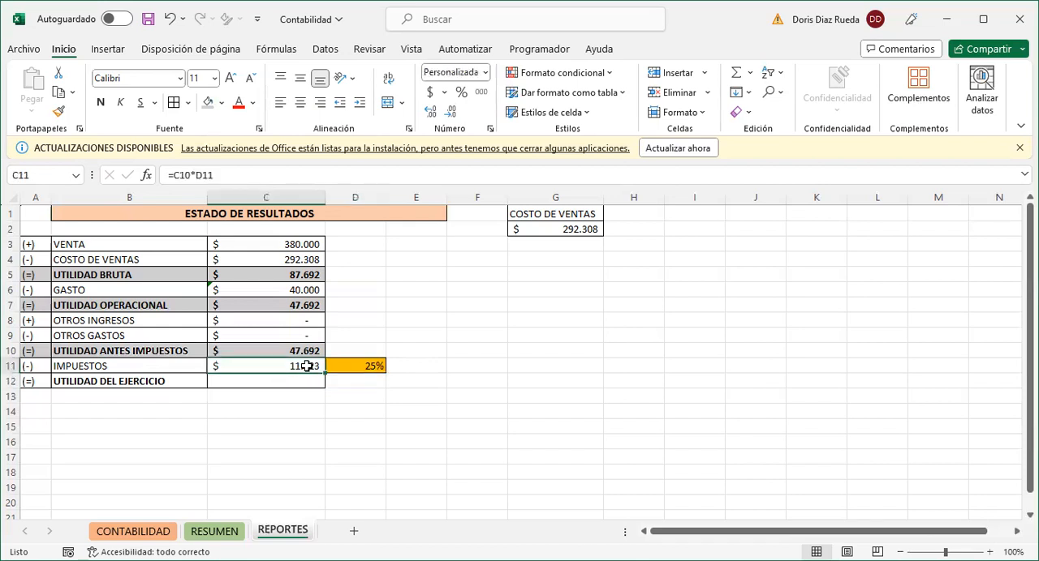
- Calculate the UTILIDAD DEL EJERCICIO amount in C12 with the formula =C10-C11
left_click(260, 381)
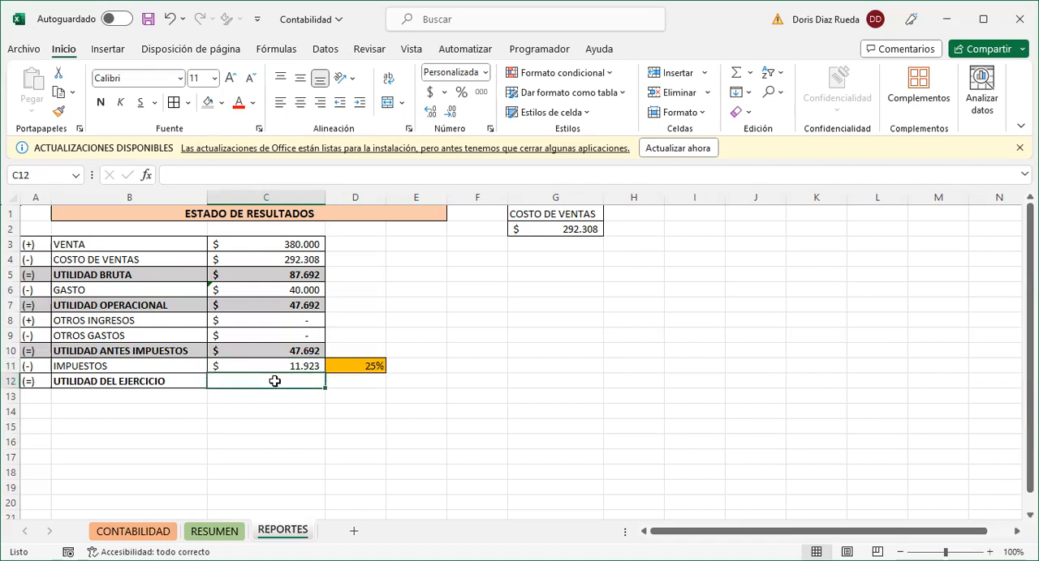
type("=")
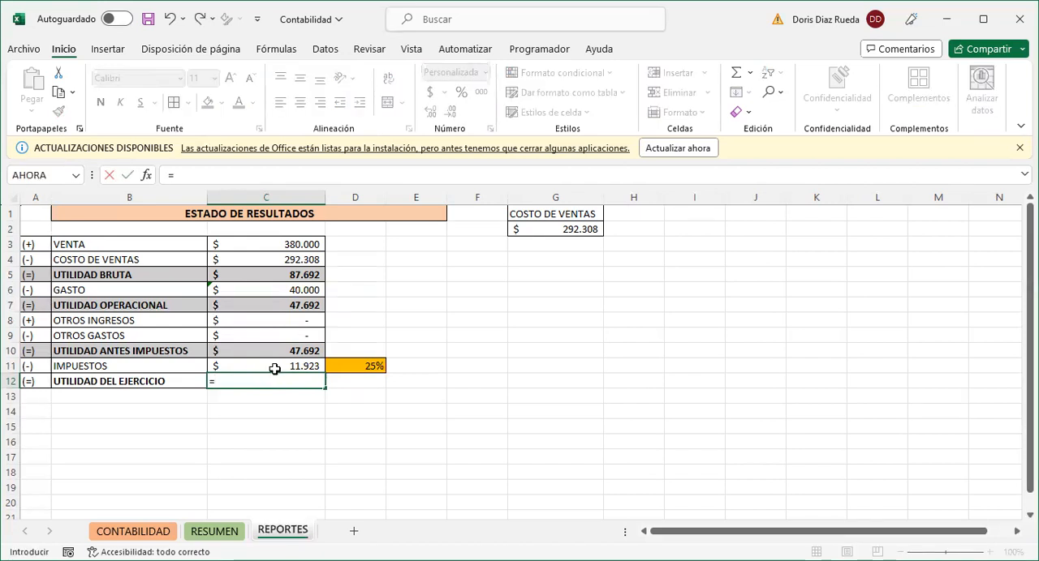
left_click(265, 351)
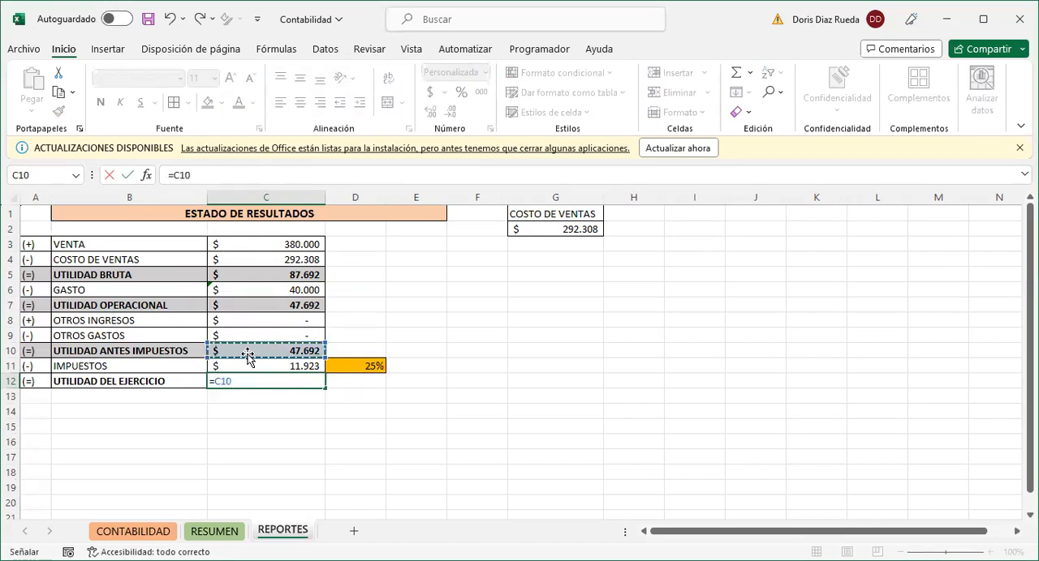
type("-")
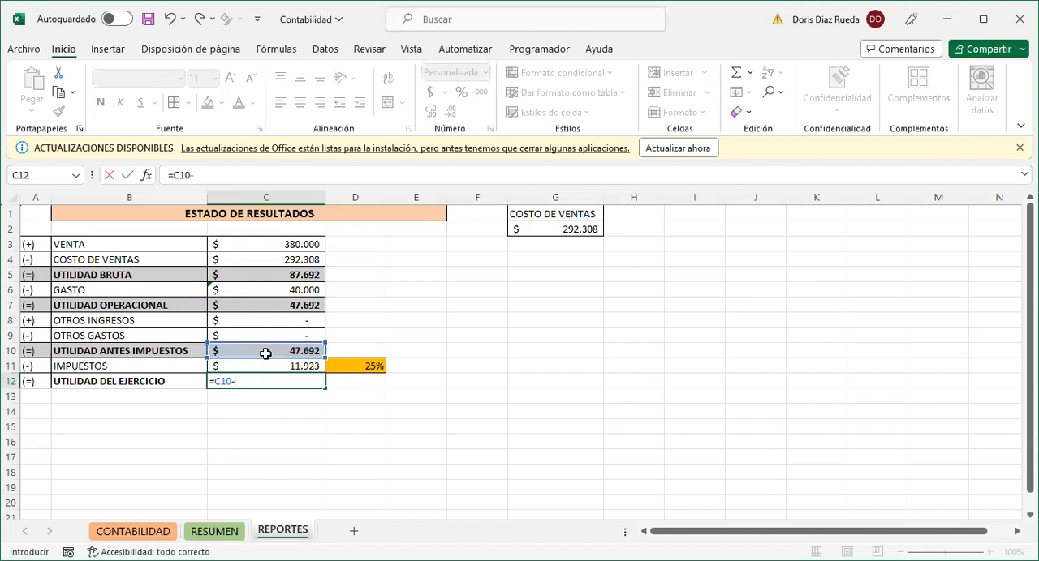
left_click(265, 366)
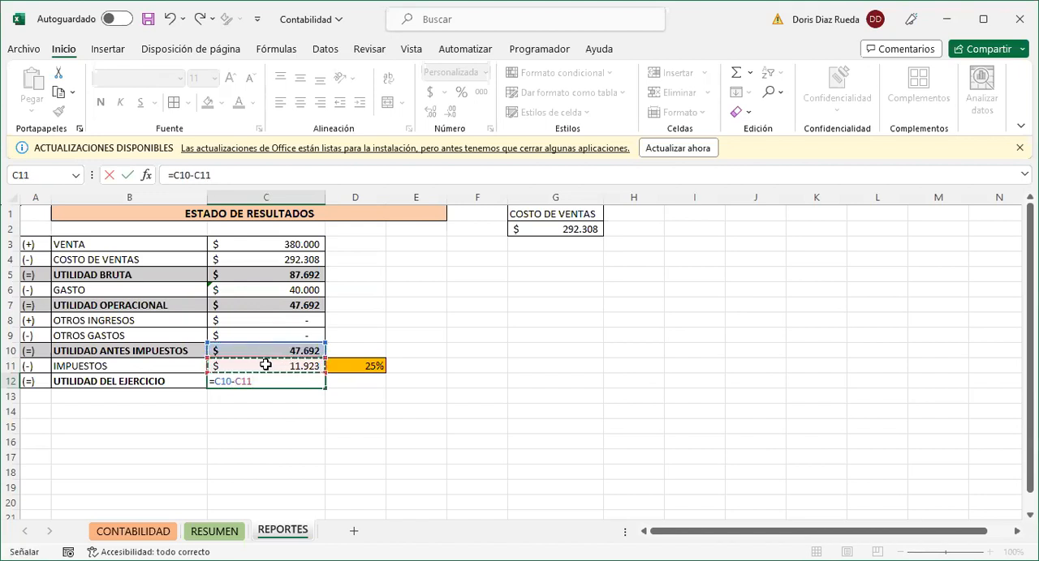
key("Return")
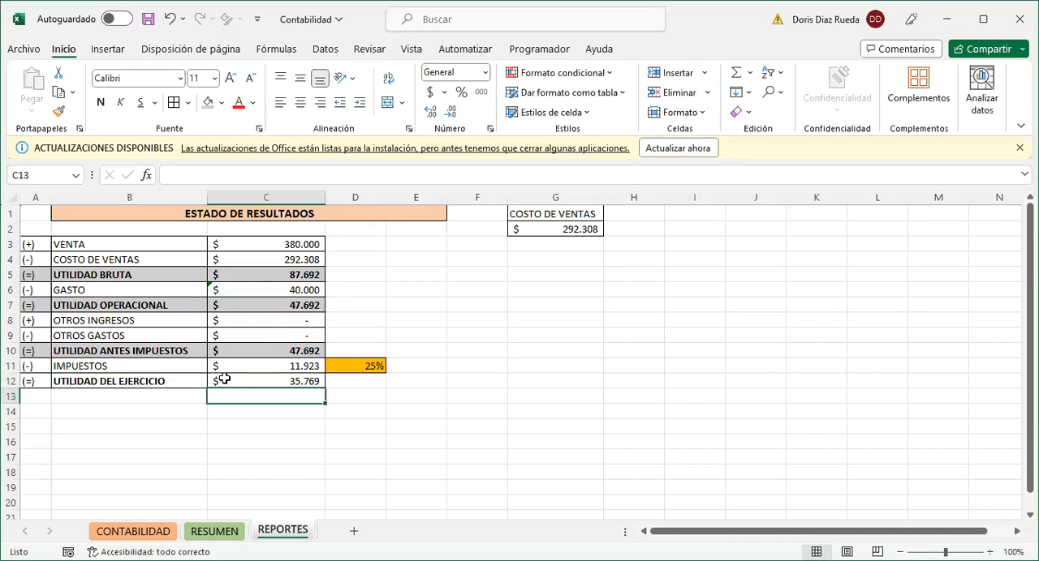
- Make the UTILIDAD DEL EJERCICIO amount bold and shade A12:C12 with the fill Gris claro, Fondo 2, Oscuro 25%
left_click(233, 382)
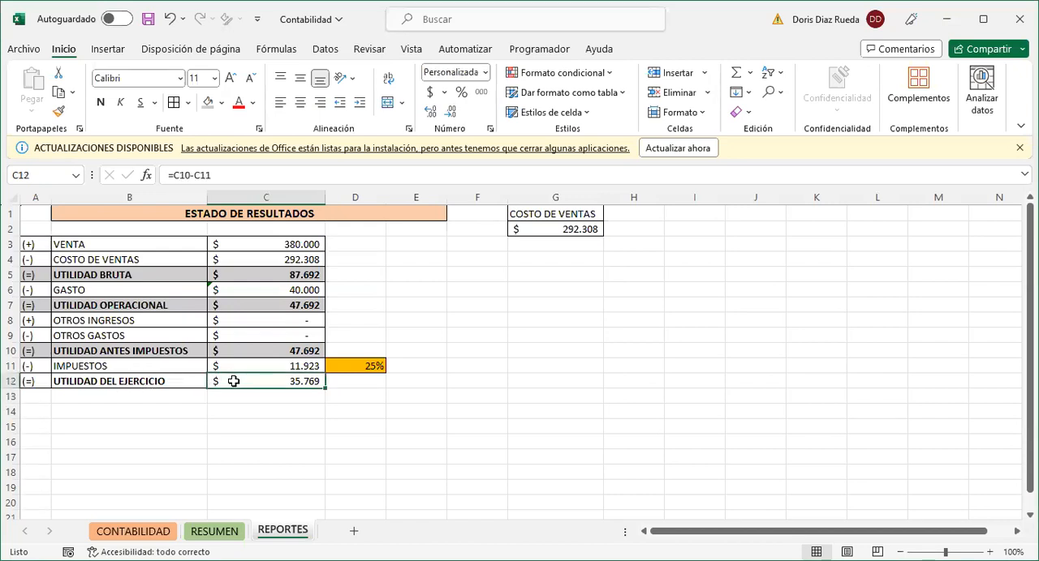
key("ctrl+n")
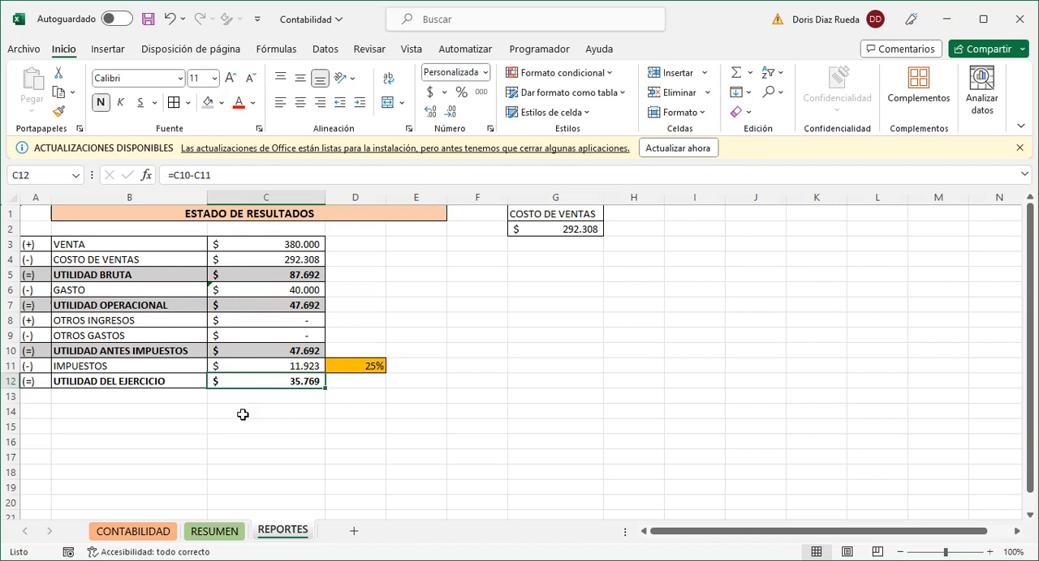
left_click_drag(41, 381, 227, 382)
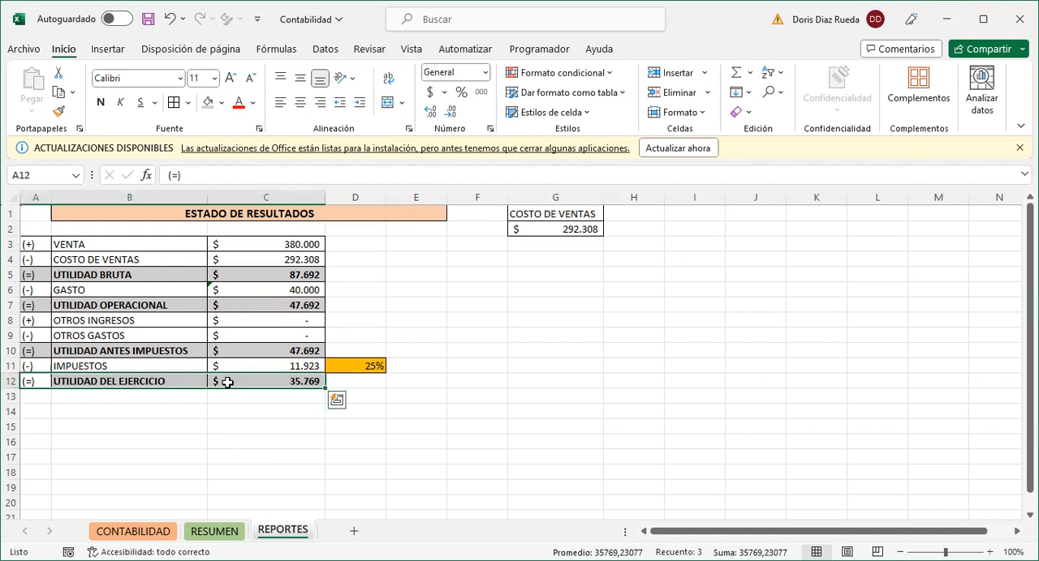
left_click(221, 102)
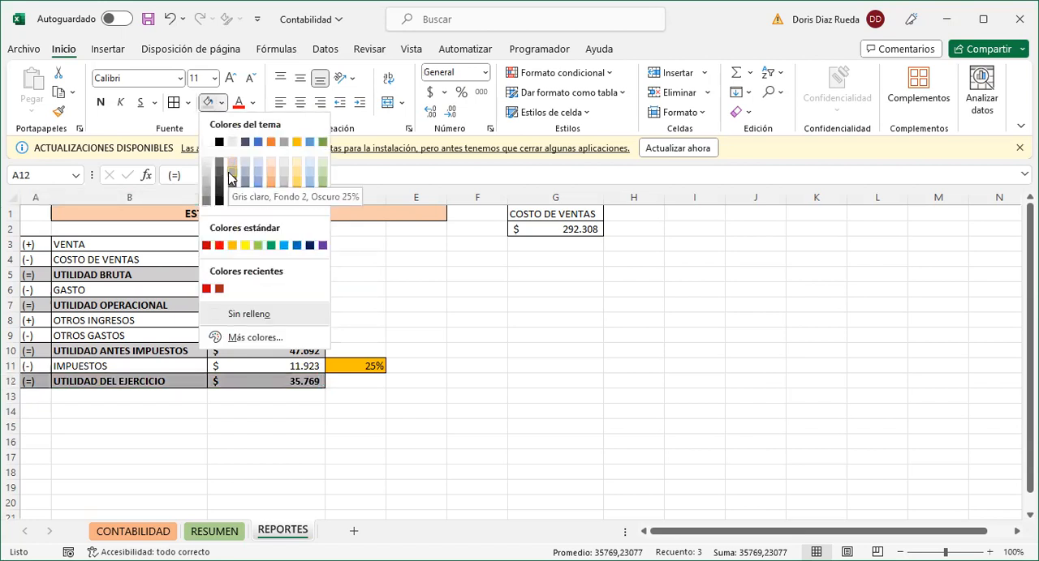
left_click(229, 172)
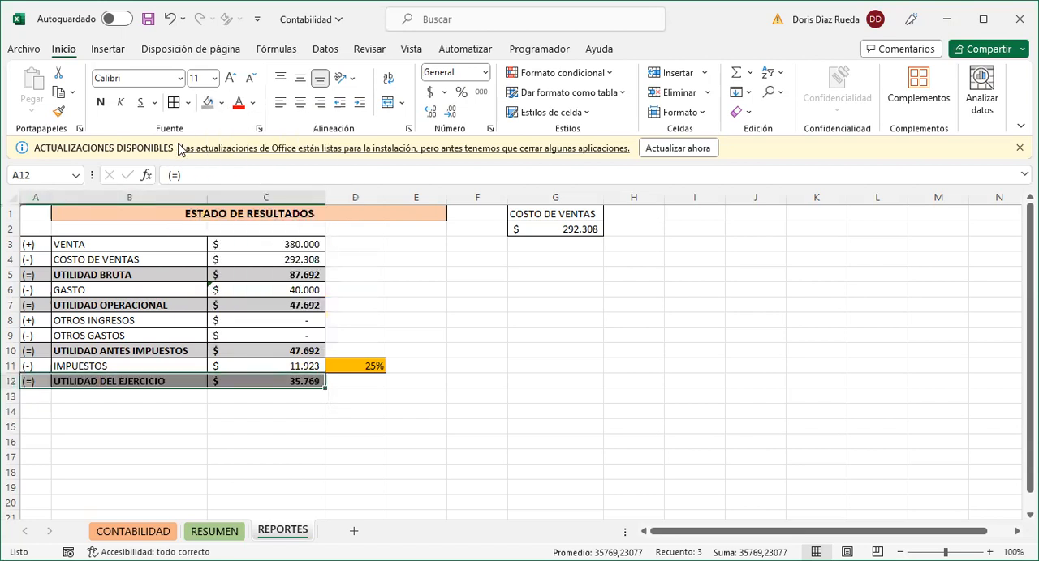
- Increase the font size of A12:C12 to 12 and check the UTILIDAD DEL EJERCICIO formula
left_click(229, 79)
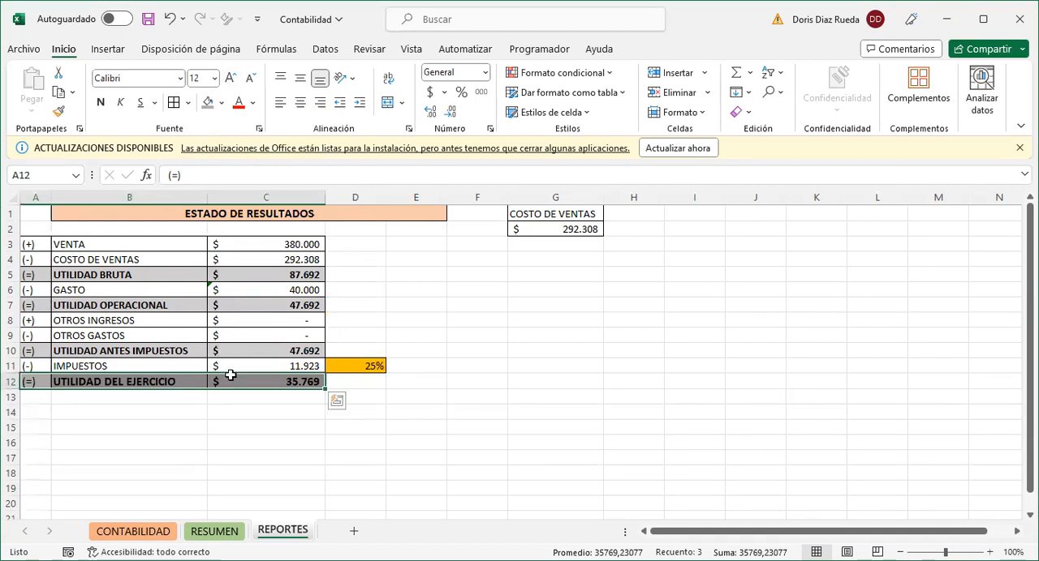
left_click(255, 437)
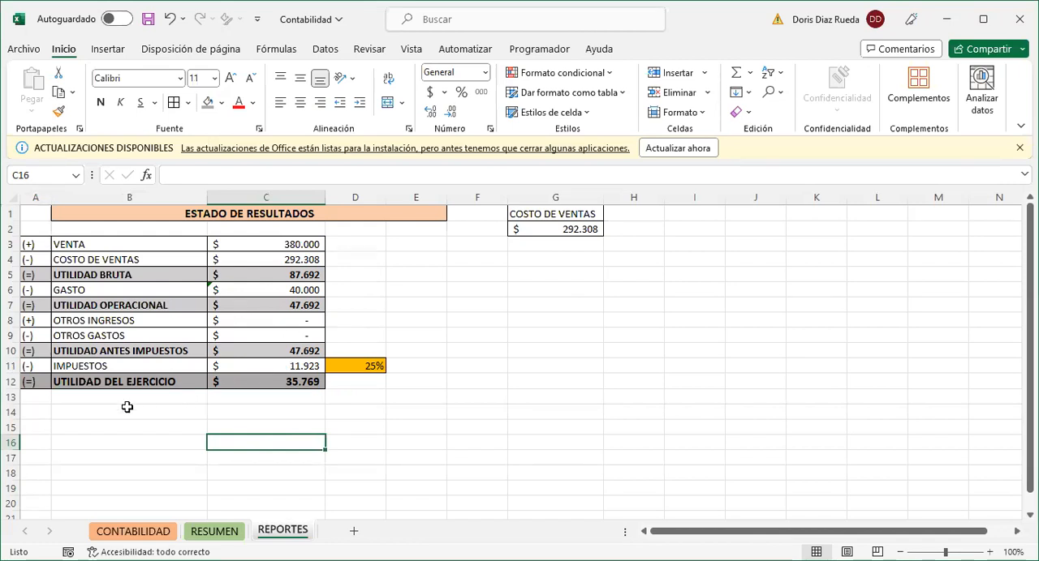
left_click(251, 380)
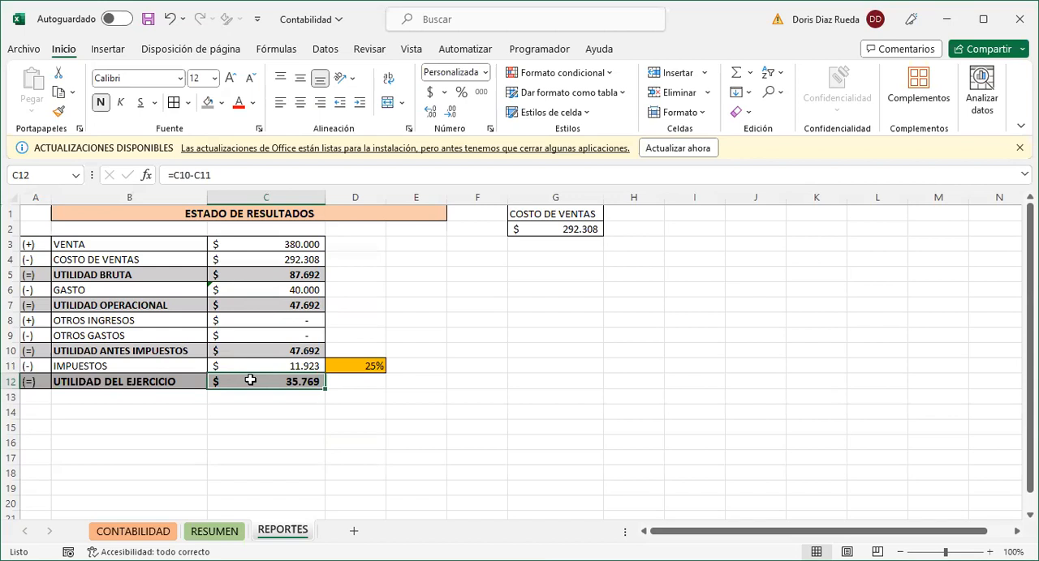
left_click(183, 381)
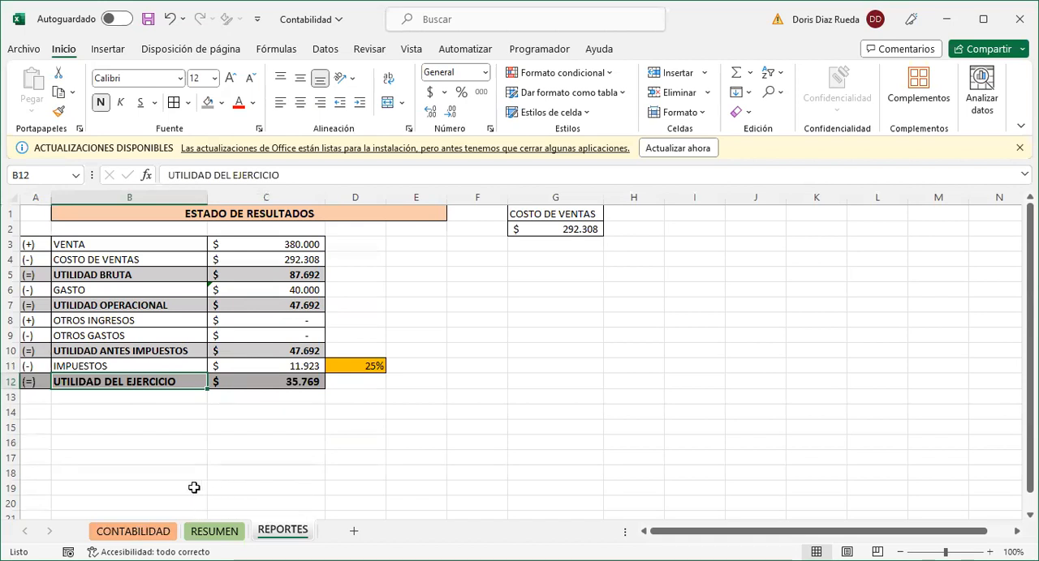
- Widen columns G, H and I on the CONTABILIDAD sheet, keeping G1 selected
left_click(134, 531)
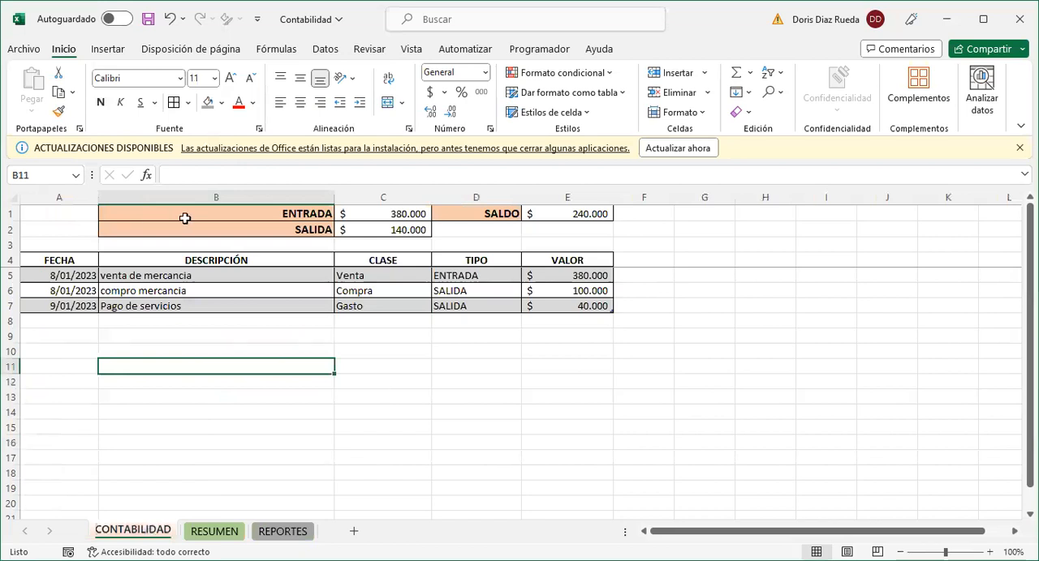
left_click(714, 214)
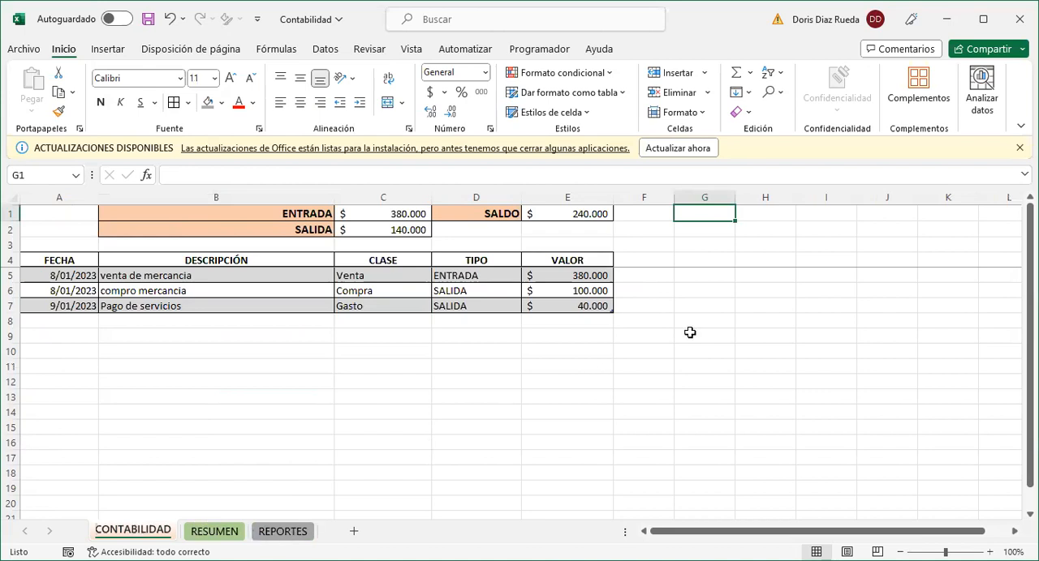
left_click_drag(734, 197, 827, 195)
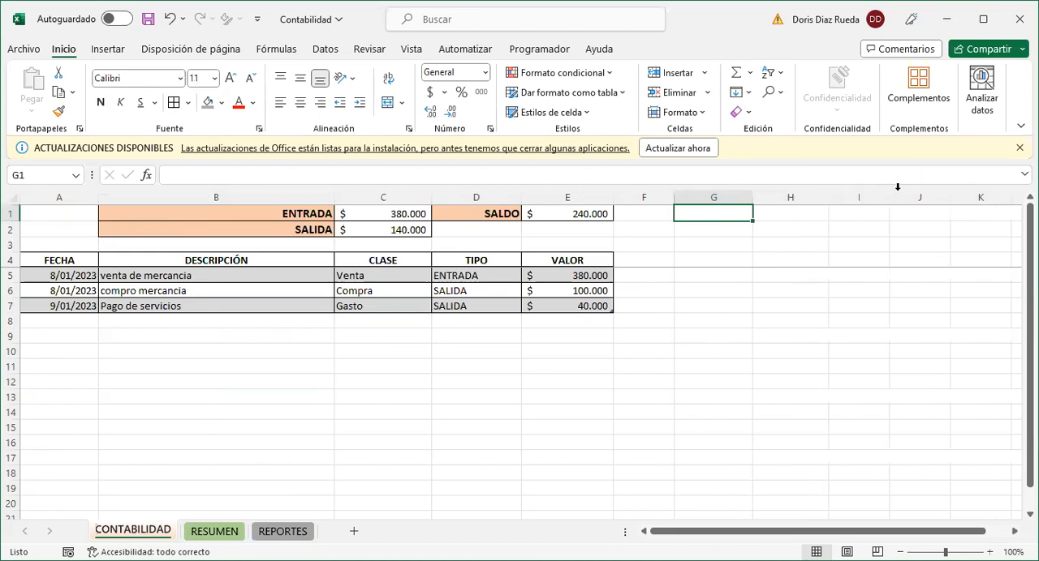
left_click_drag(897, 195, 912, 195)
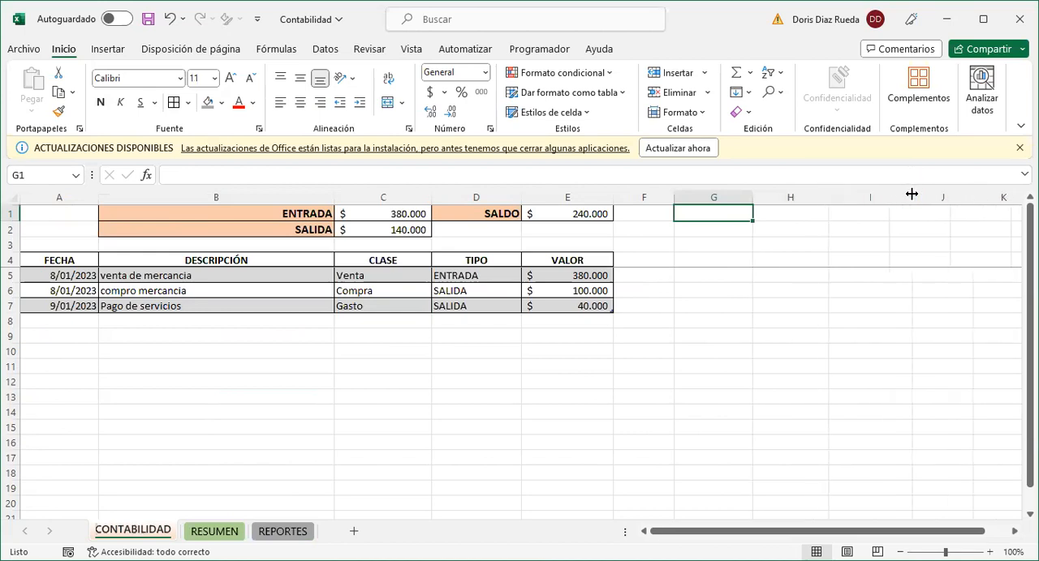
left_click_drag(829, 196, 837, 196)
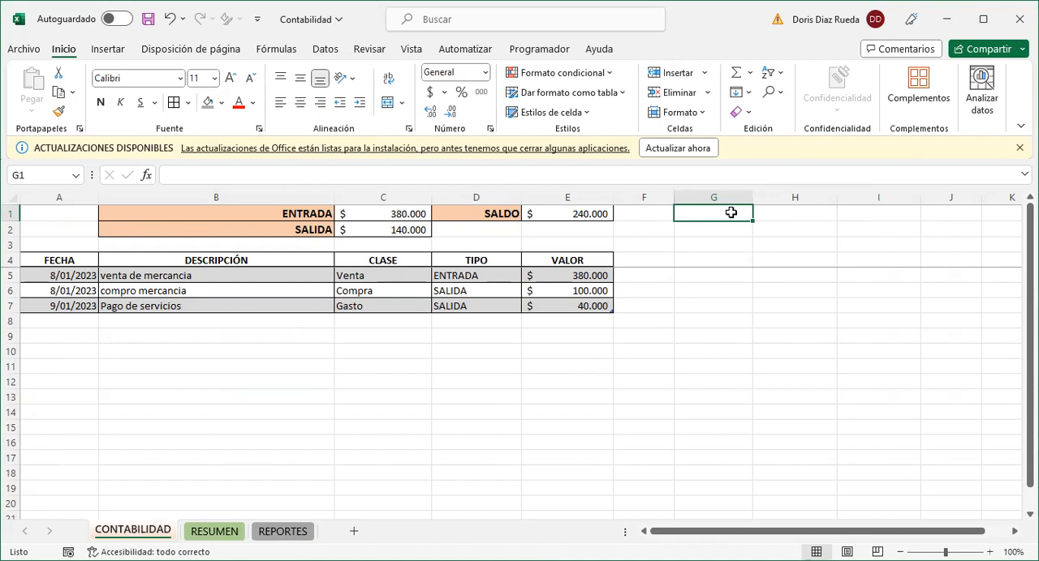
- Enter the sheet names CONTABILIDAD, RESUMEN and REPORTES in cells G1, H1 and I1
type("CONTABILIDAD")
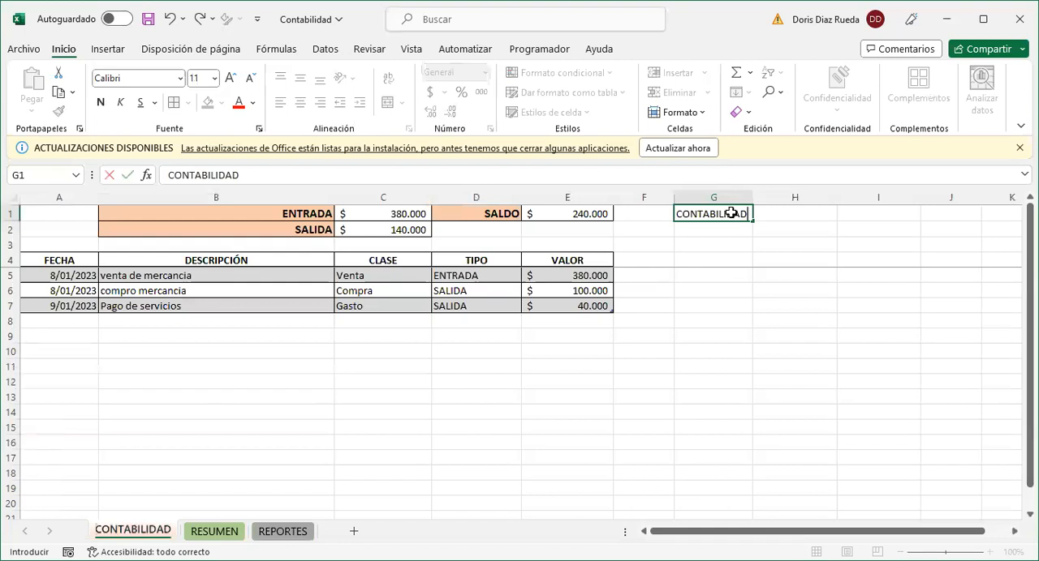
key("Tab")
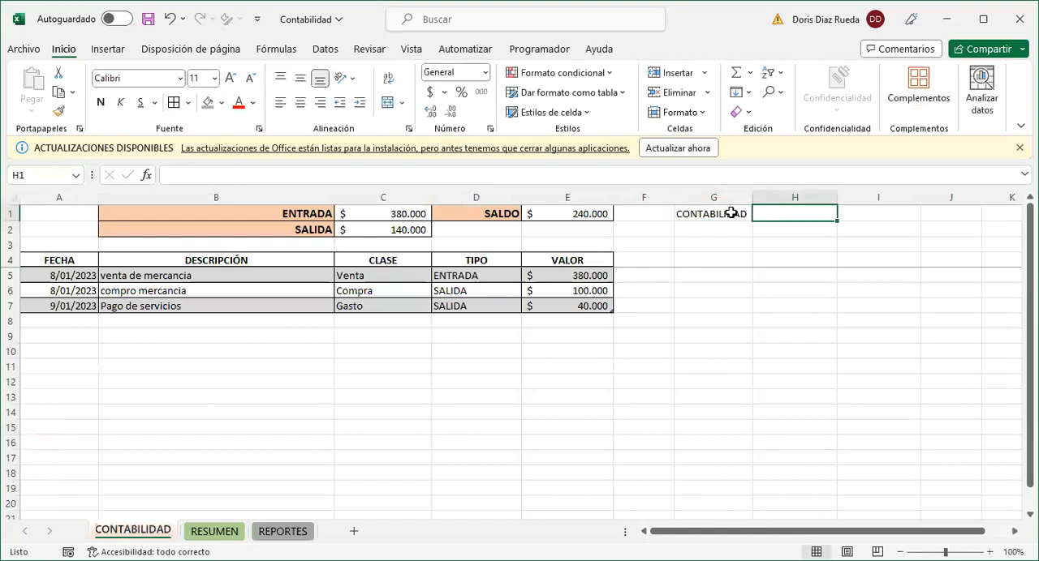
type("RESUMEN")
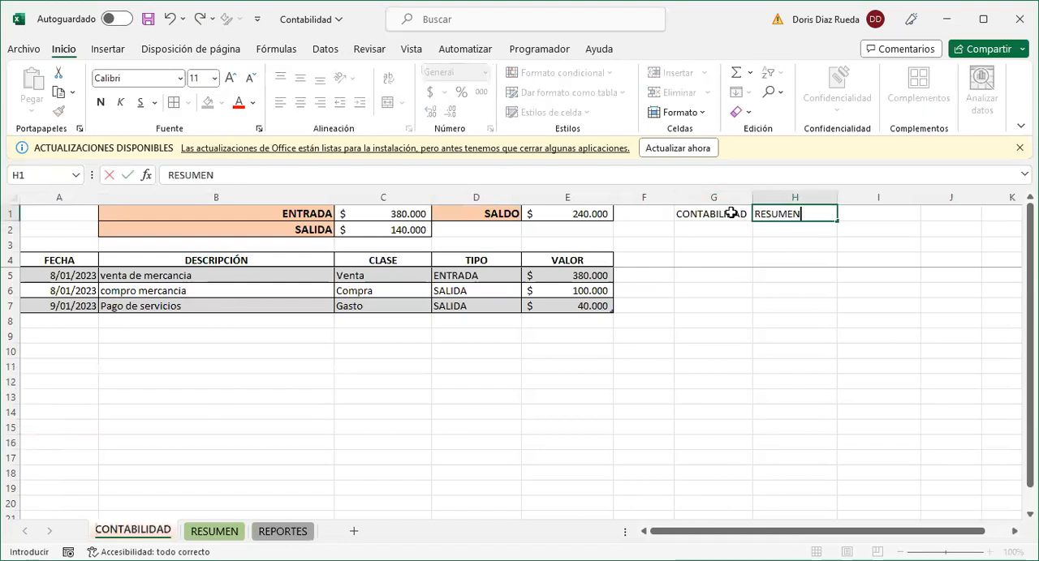
key("Tab")
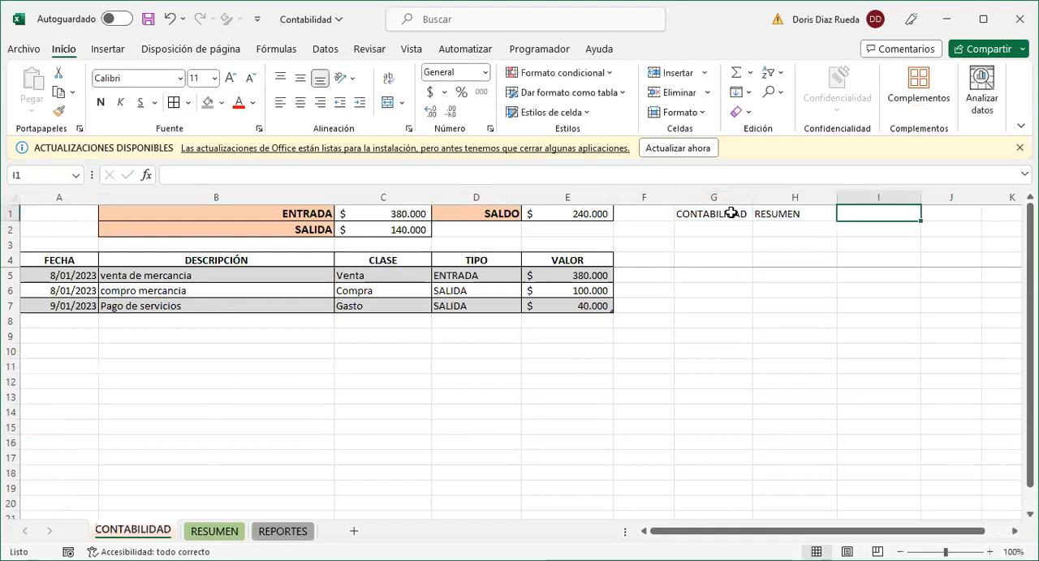
type("REPORTES")
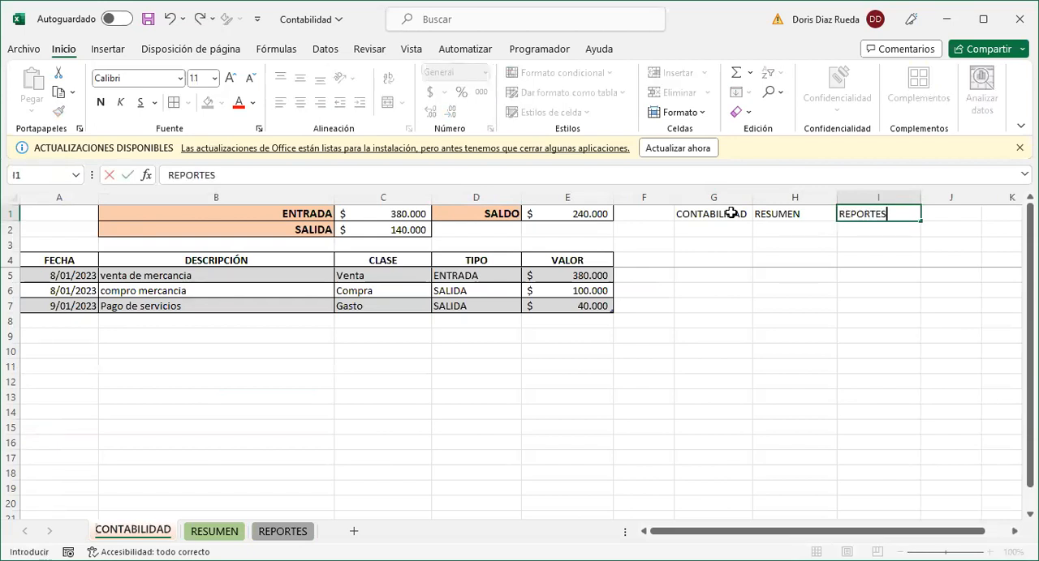
- Add borders to the sheet-name cells G1:I1
left_click(731, 213)
left_click_drag(731, 214, 831, 209)
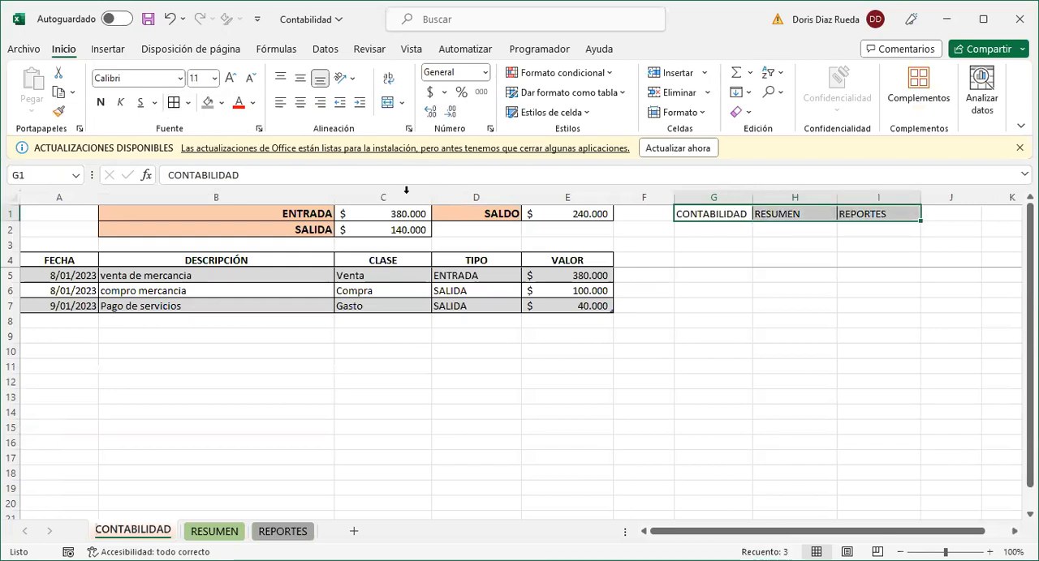
left_click(724, 243)
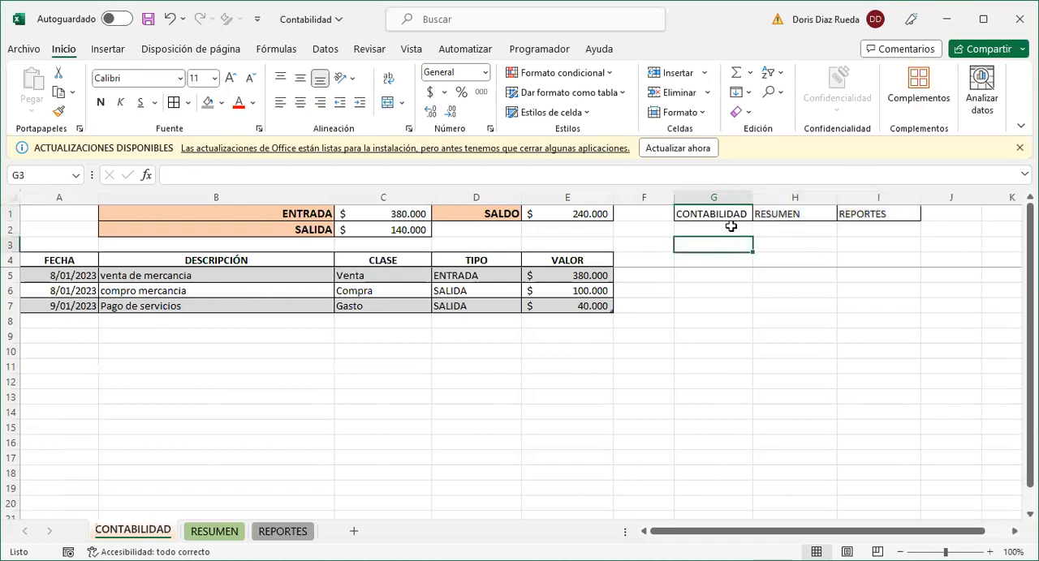
- Insert a rounded rectangle below the CONTABILIDAD cell and size it to about 0,82 cm high by 3,25 cm wide
left_click(108, 50)
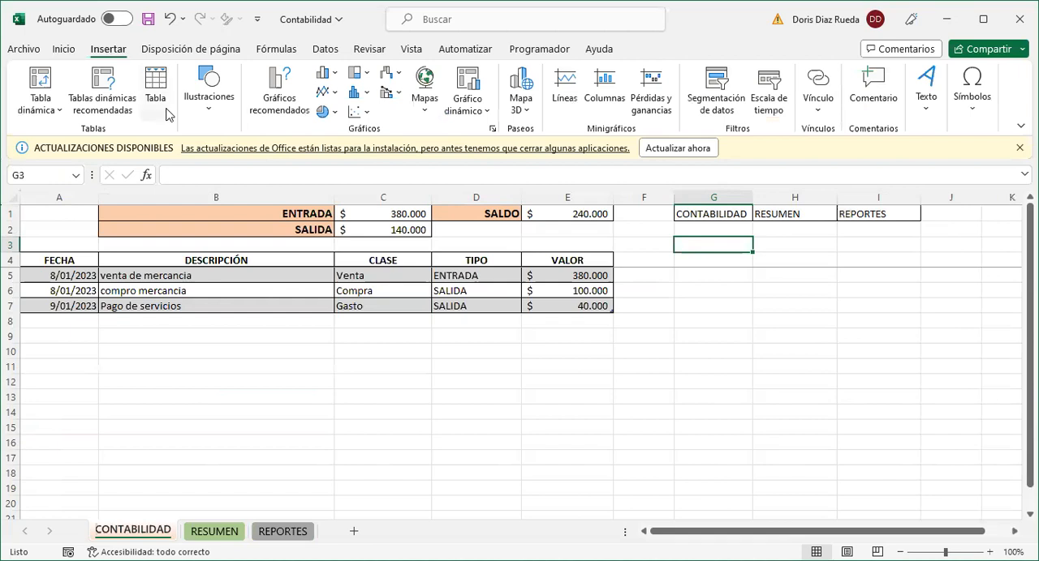
left_click(207, 114)
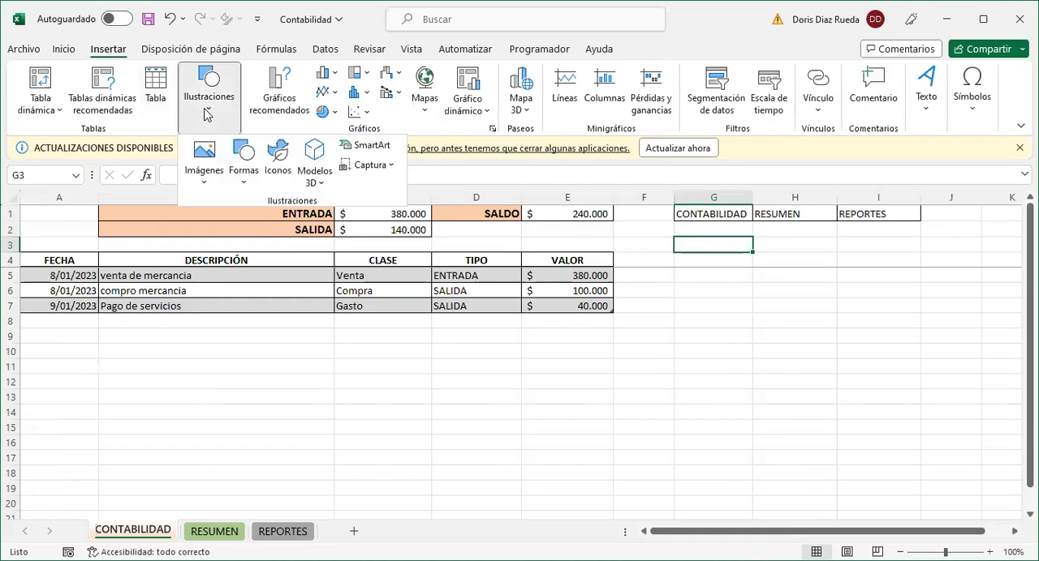
left_click(241, 186)
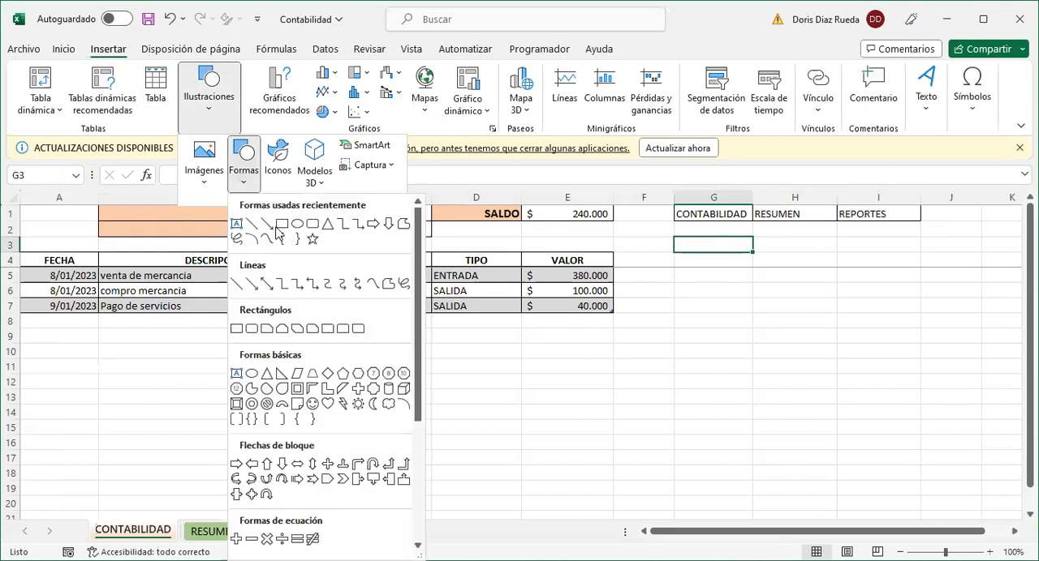
left_click(252, 331)
left_click_drag(678, 230, 759, 248)
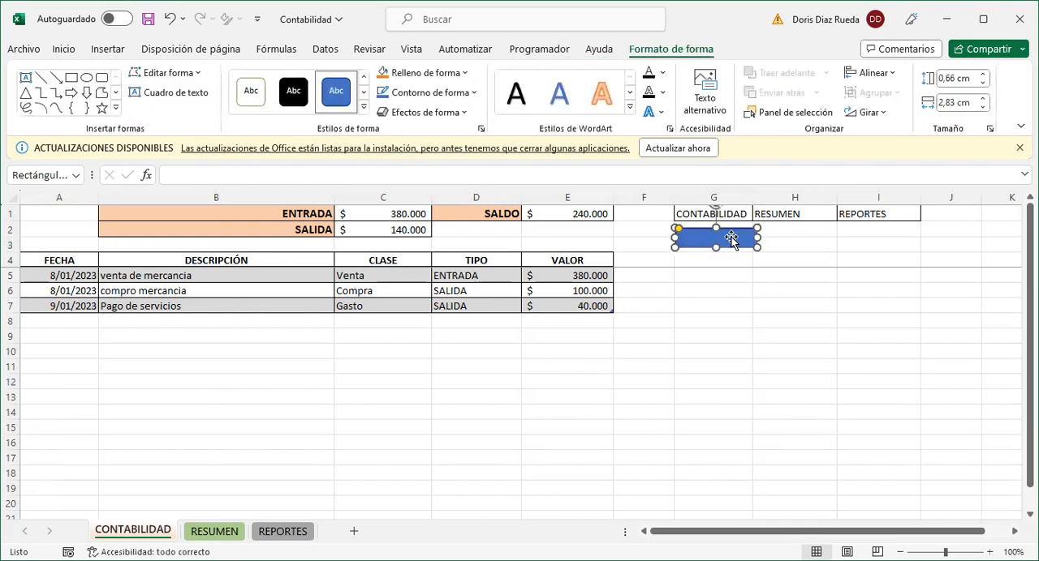
left_click_drag(757, 237, 722, 252)
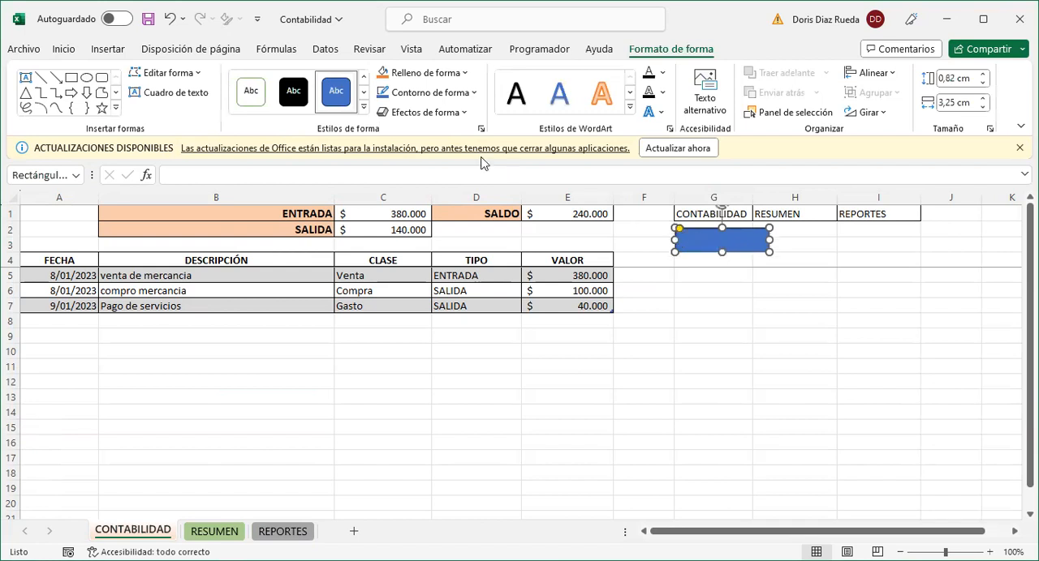
- Apply the first preset shape effect to the blue rounded rectangle below the CONTABILIDAD cell
left_click(461, 116)
mouse_move(455, 146)
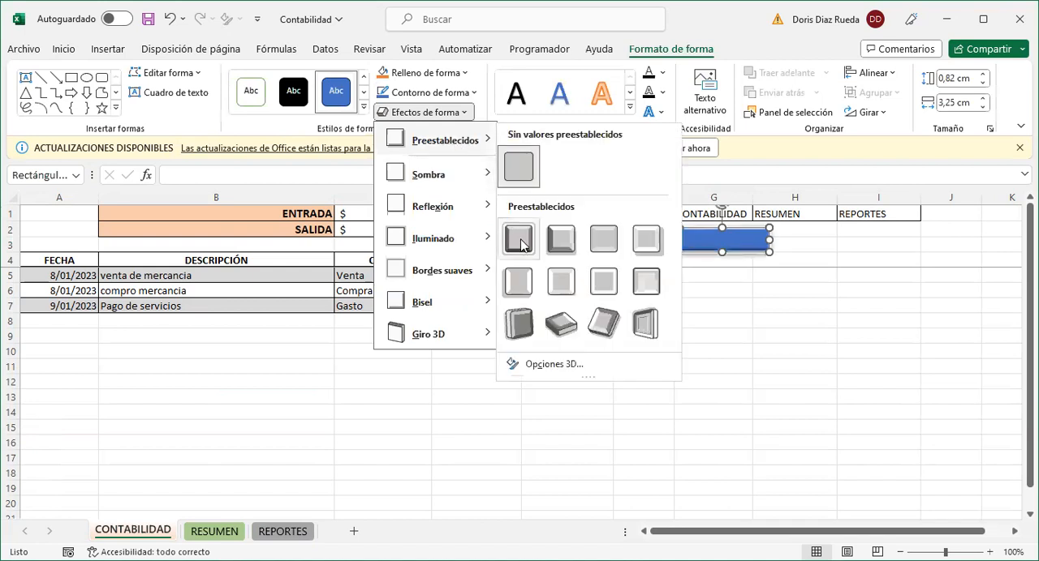
left_click(706, 242)
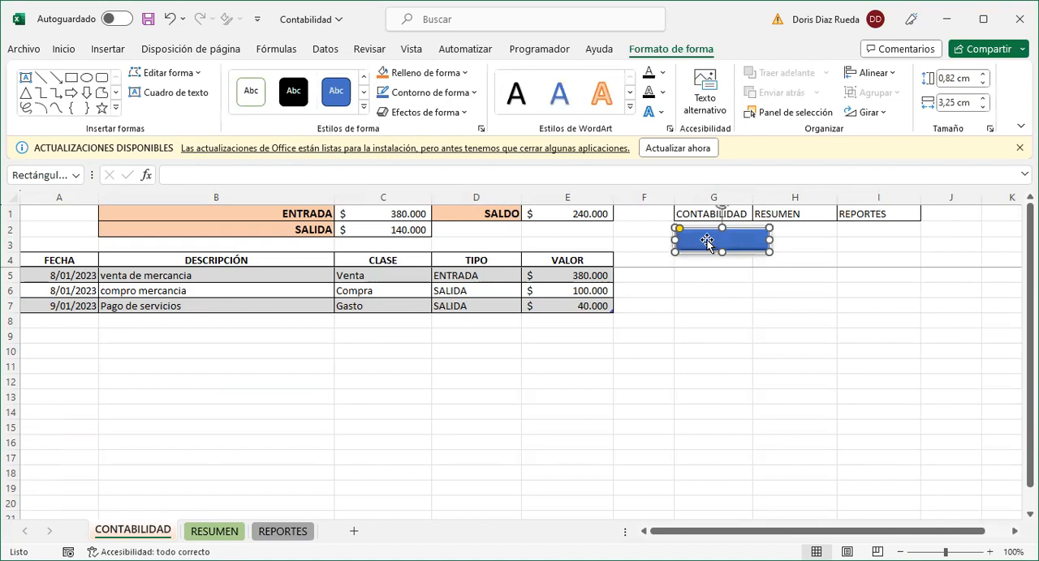
- Label the rounded rectangle CONTABILIDAD and narrow it to about 3,2 cm wide
type("co")
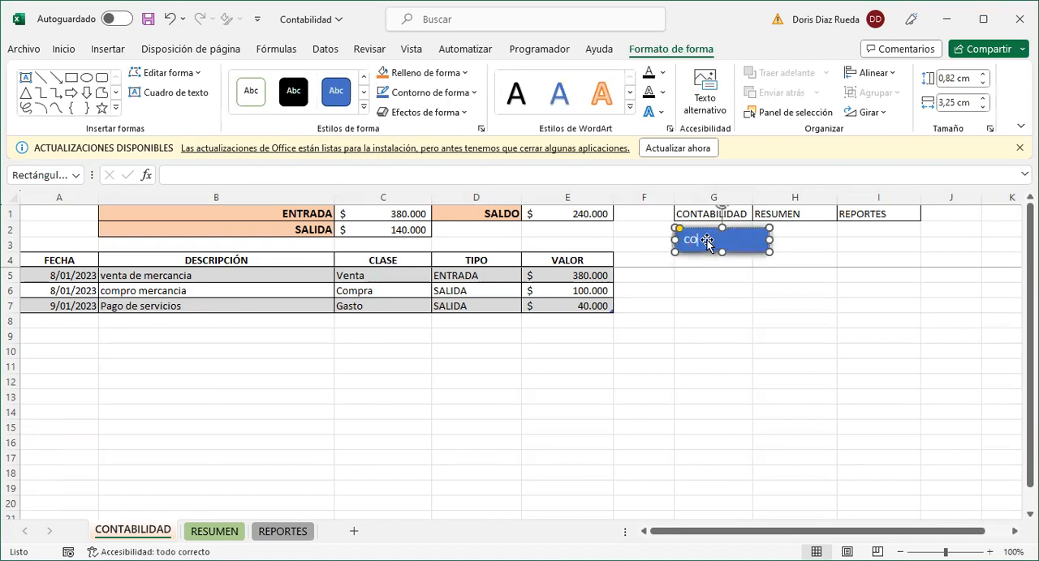
type("NTABILIDAD")
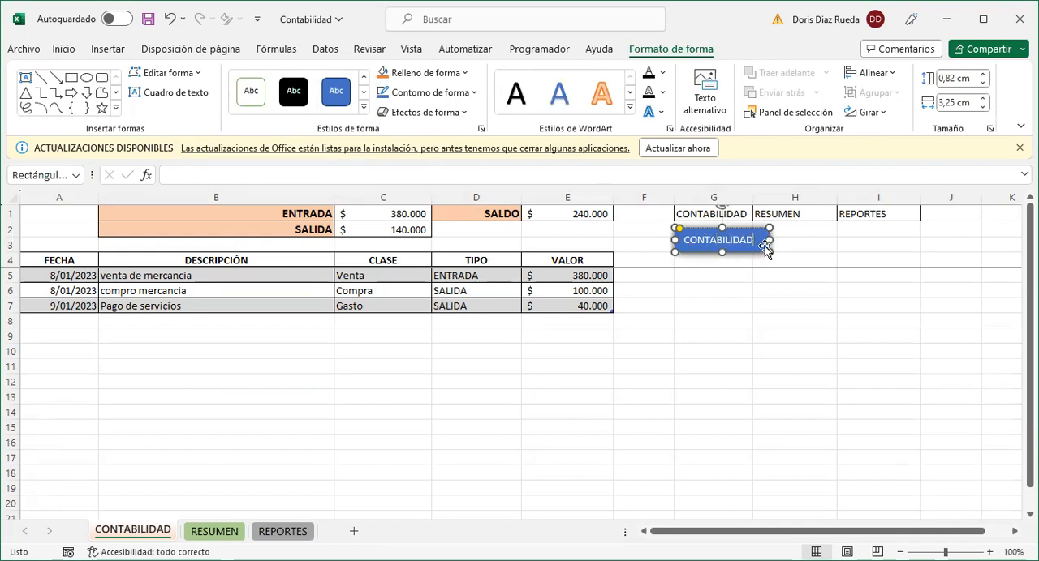
left_click_drag(767, 239, 765, 240)
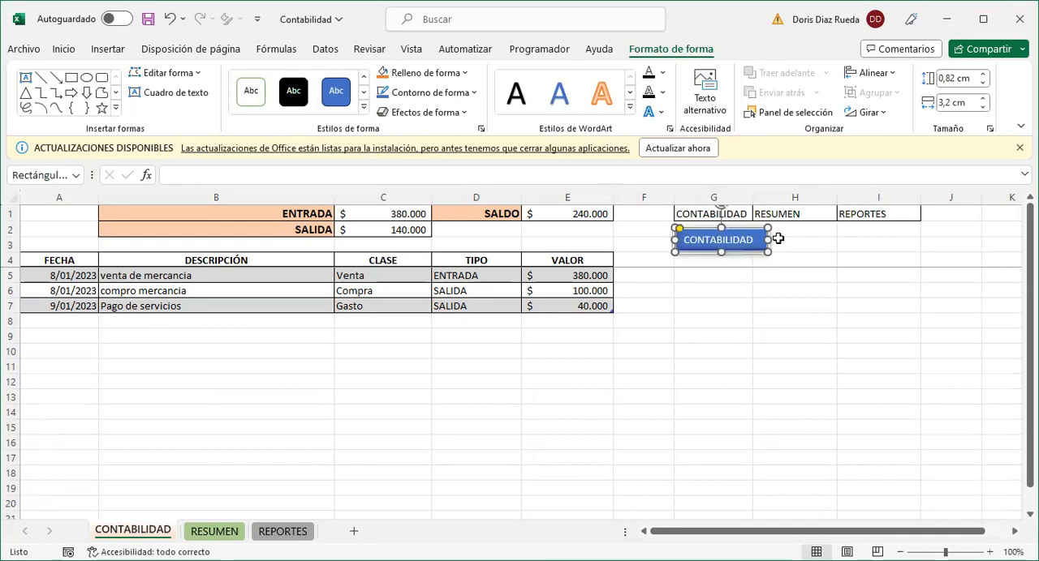
left_click(791, 241)
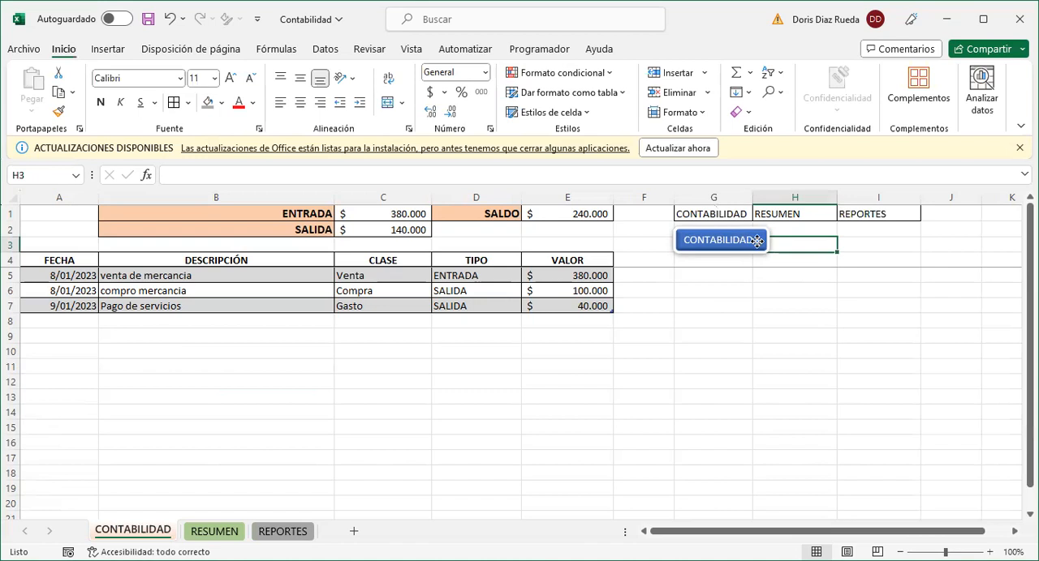
- Hyperlink the CONTABILIDAD button to cell A1 of this workbook's CONTABILIDAD sheet and test the link
left_click(756, 241)
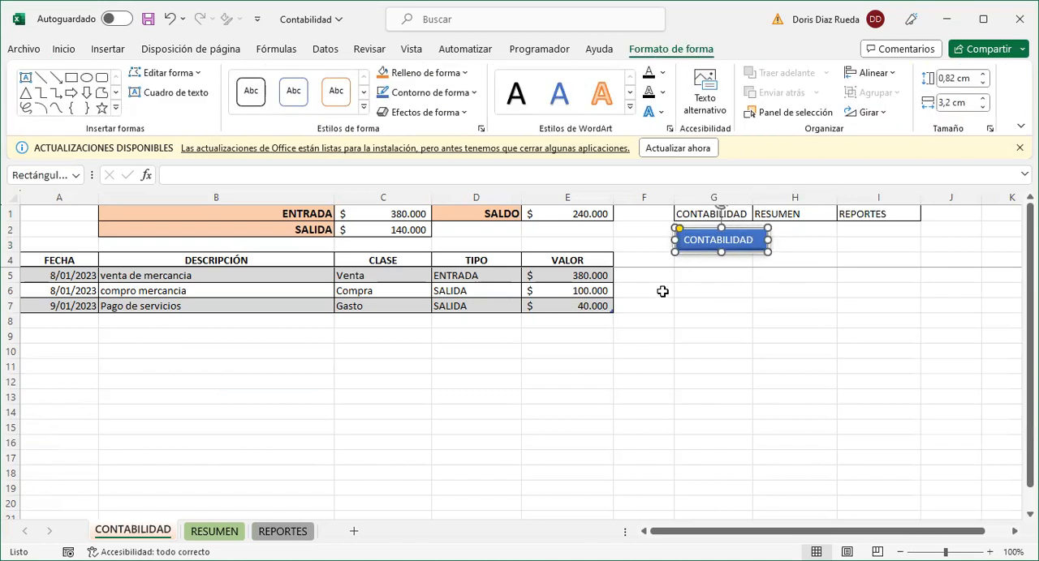
right_click(747, 231)
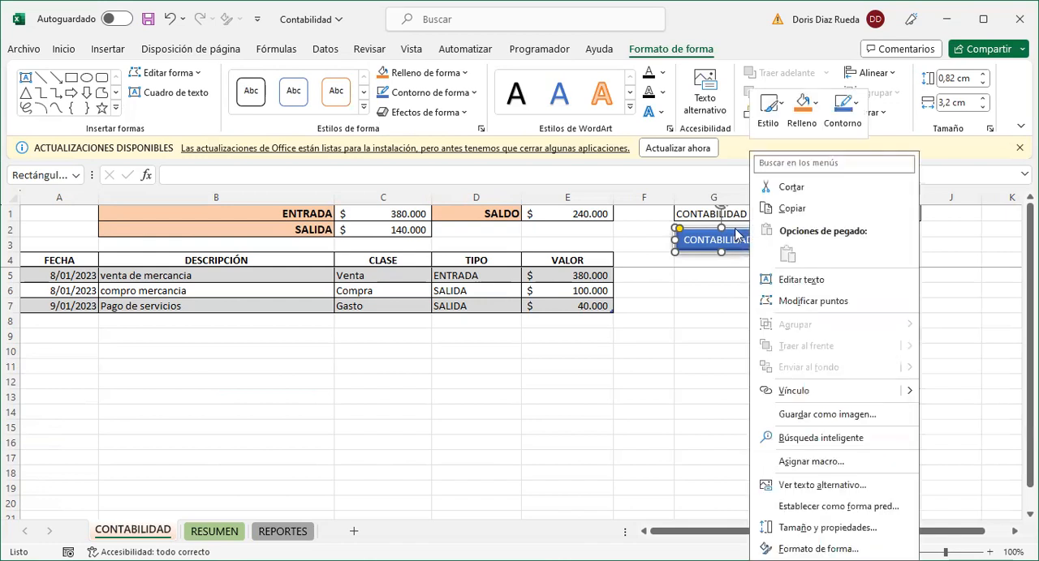
left_click(798, 393)
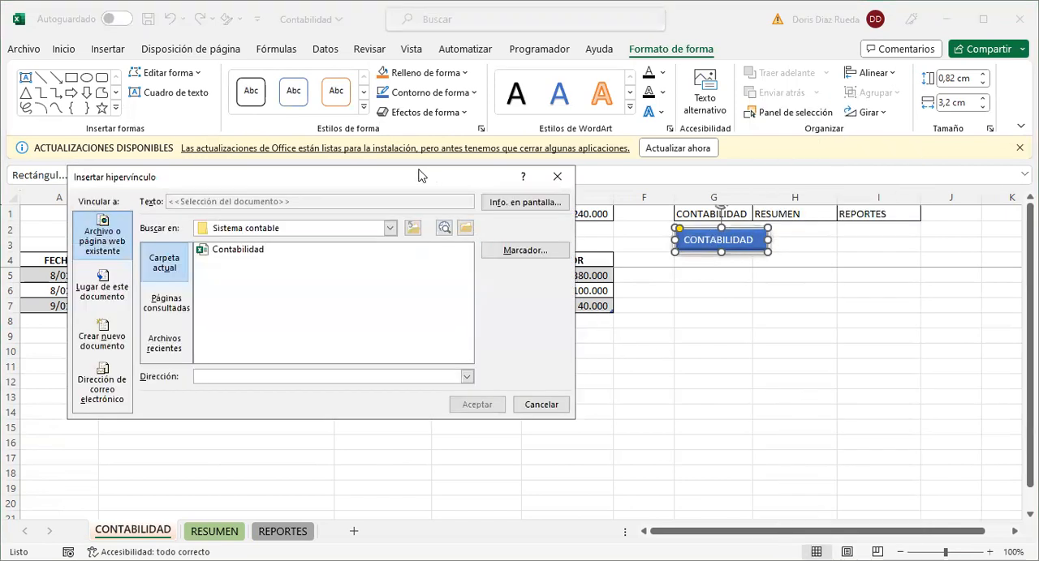
left_click_drag(532, 180, 692, 210)
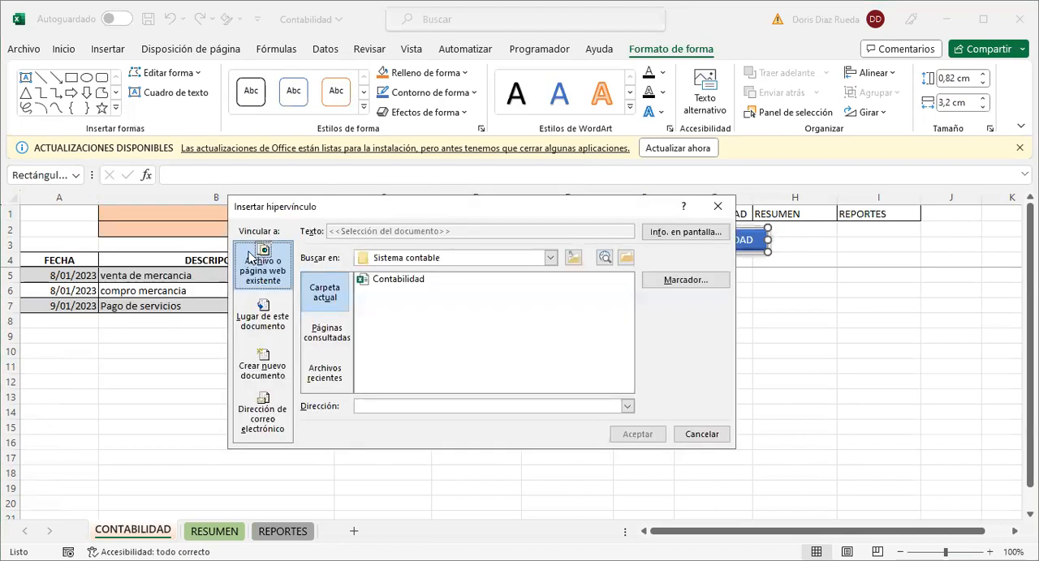
left_click(259, 322)
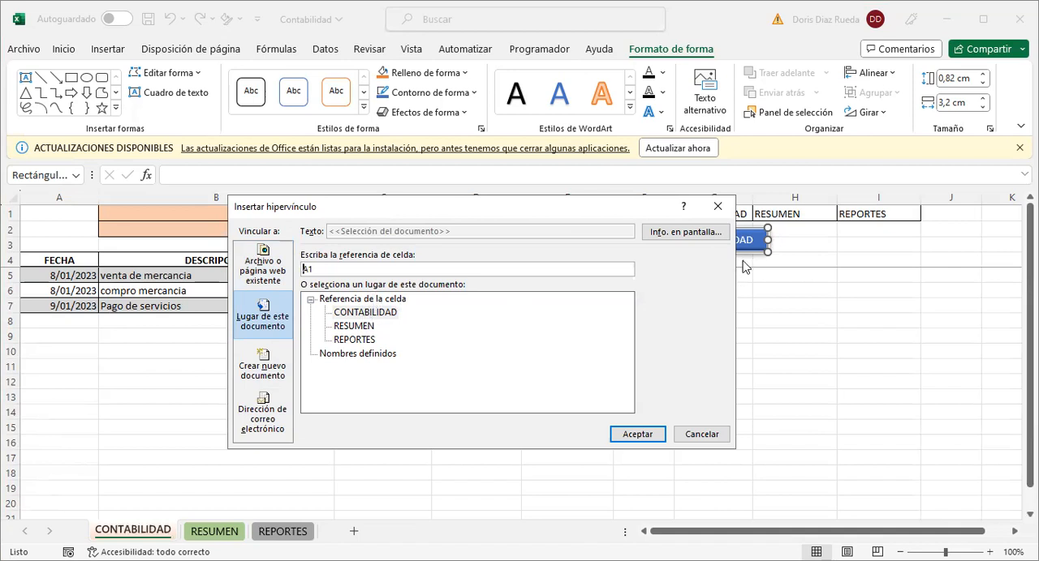
left_click(380, 313)
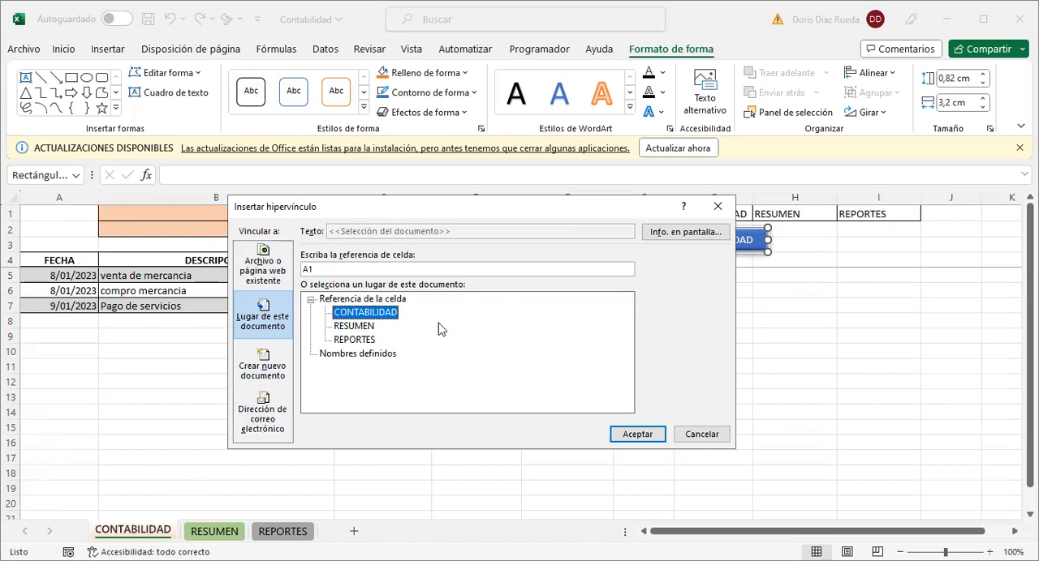
left_click(629, 435)
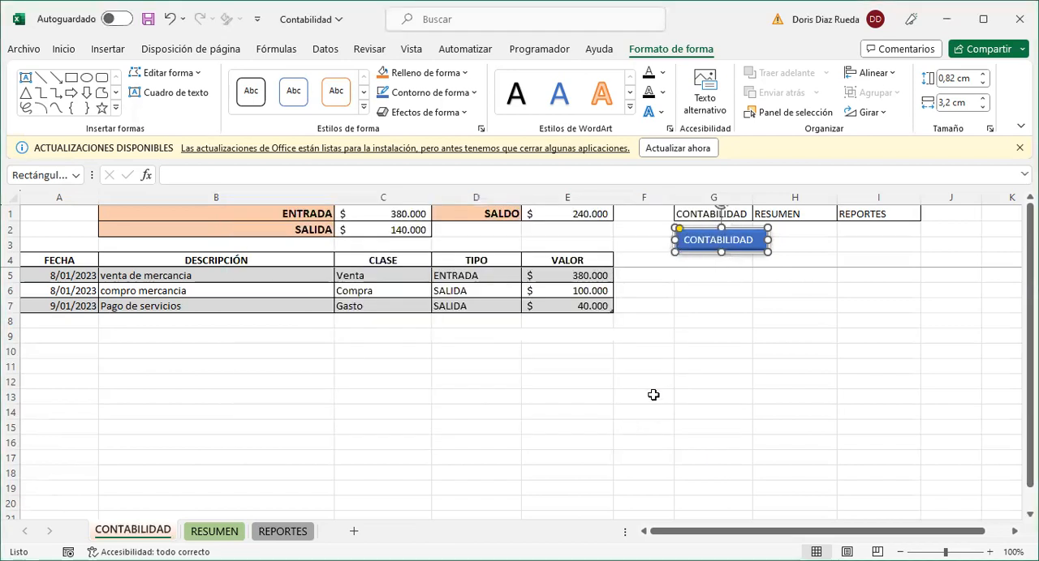
left_click(748, 302)
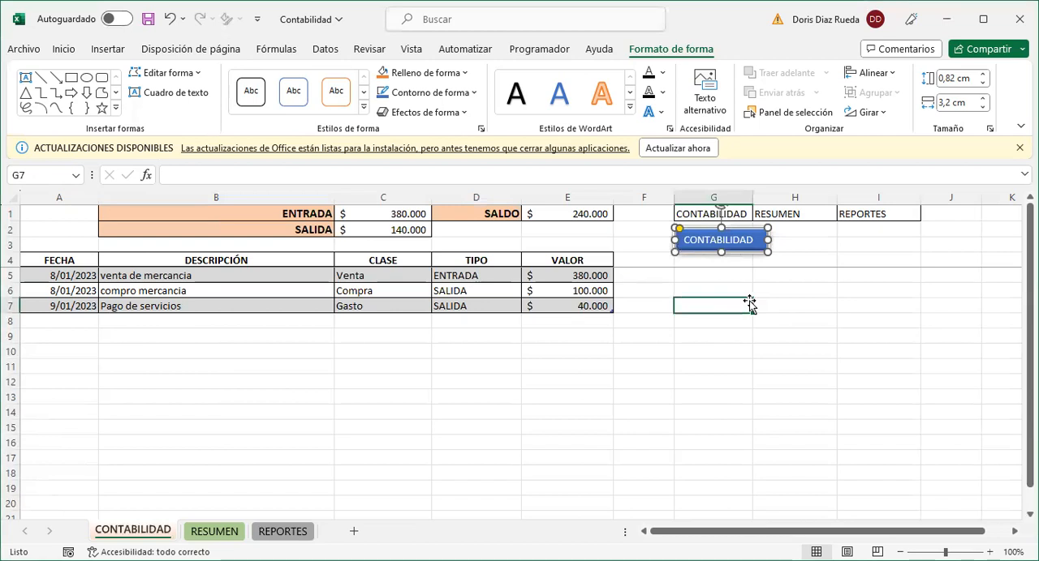
left_click(724, 246)
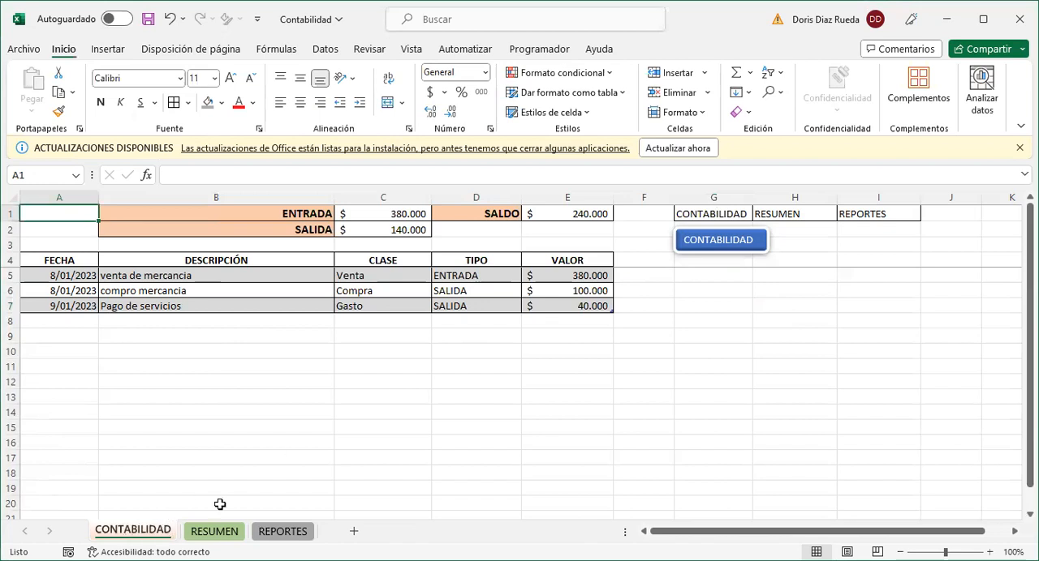
- Copy the linked CONTABILIDAD button and paste it at cell E1 of the RESUMEN sheet
right_click(759, 247)
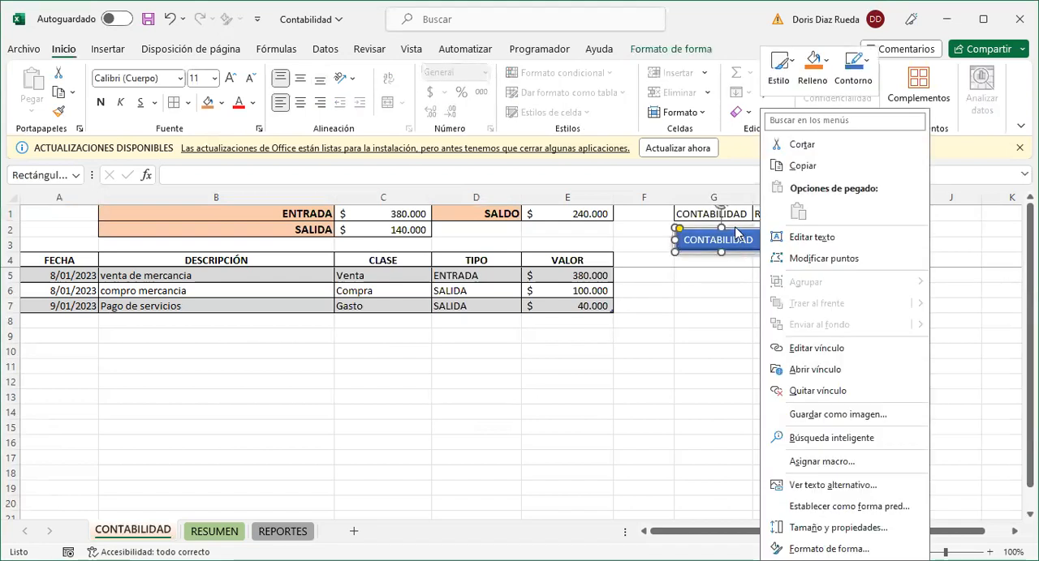
left_click(733, 229)
key("ctrl+c")
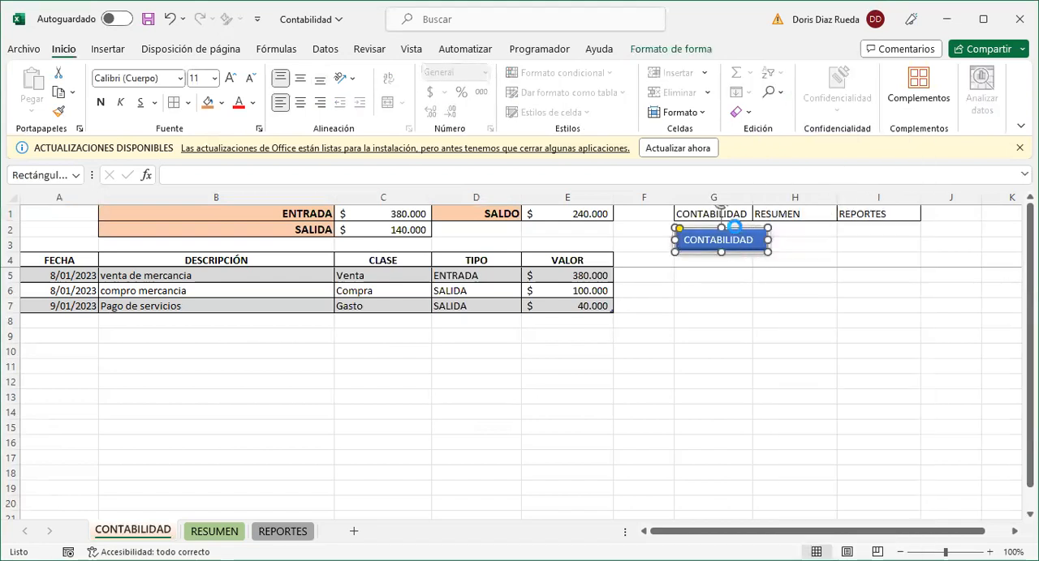
left_click(215, 533)
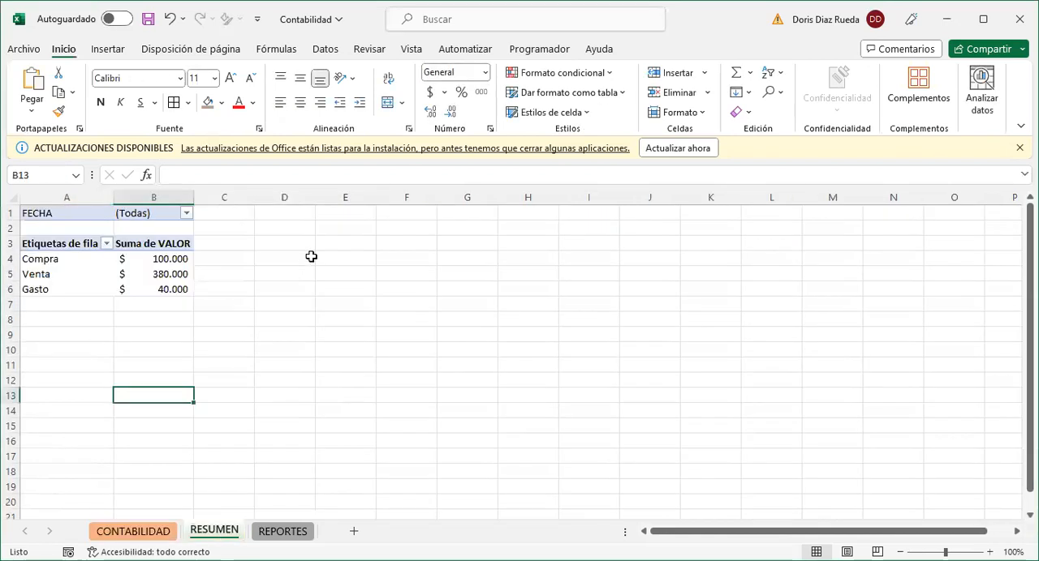
left_click(336, 217)
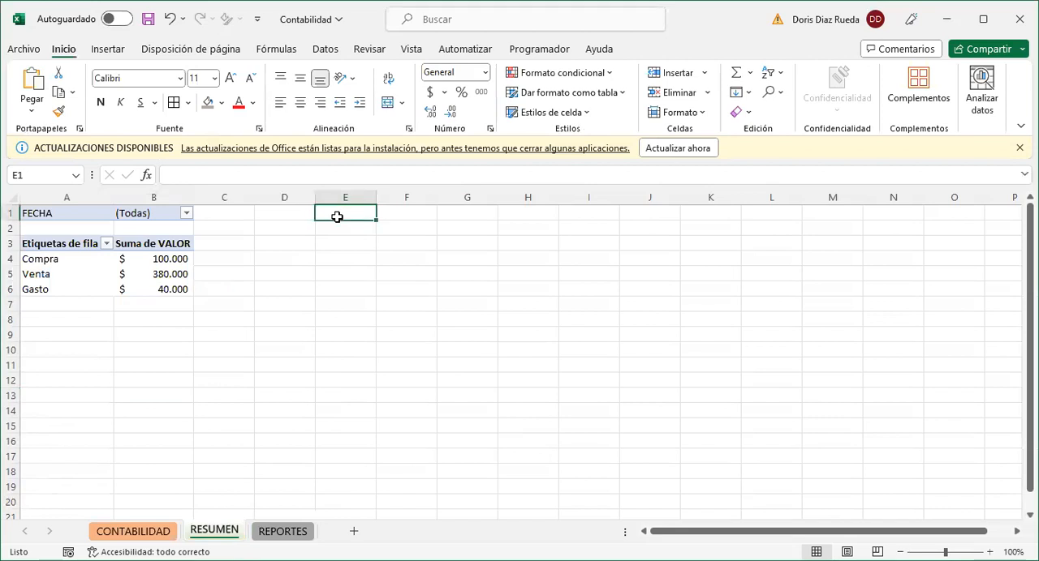
key("ctrl+v")
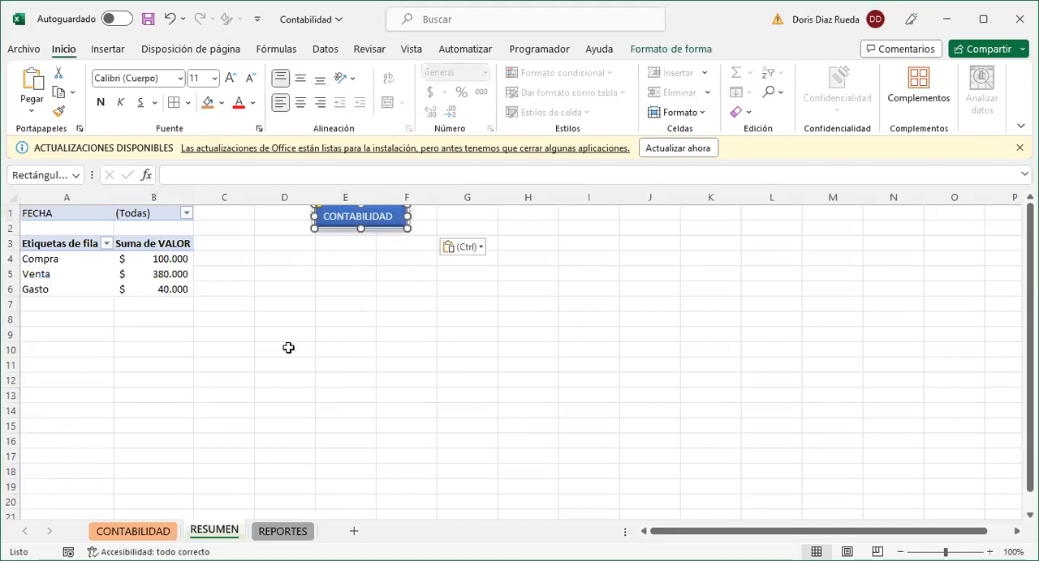
- Paste the CONTABILIDAD button on the REPORTES sheet over I1:J2, then follow its link back to the CONTABILIDAD sheet
left_click(292, 535)
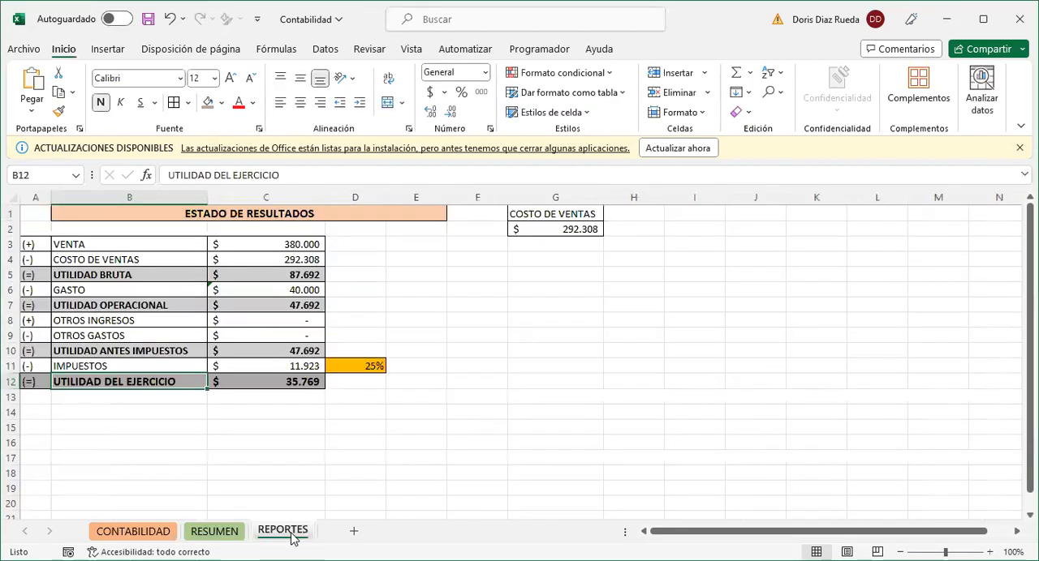
left_click(704, 212)
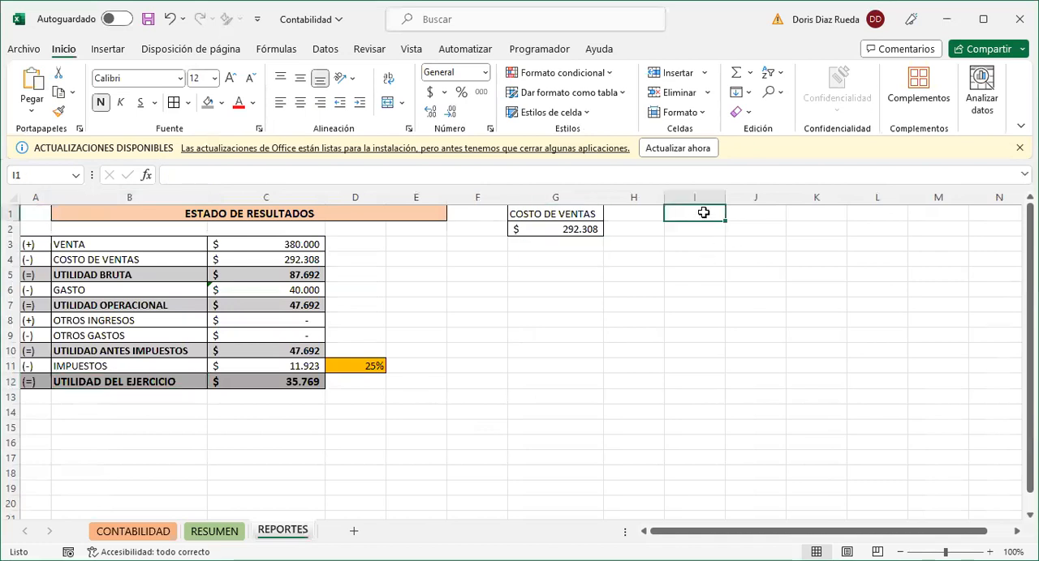
key("ctrl+v")
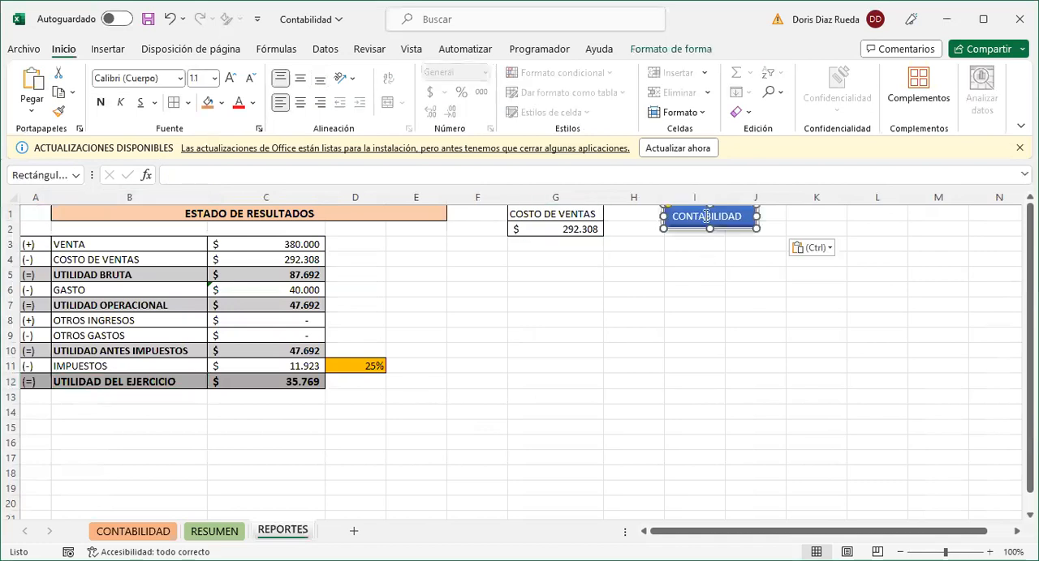
left_click_drag(731, 233, 775, 223)
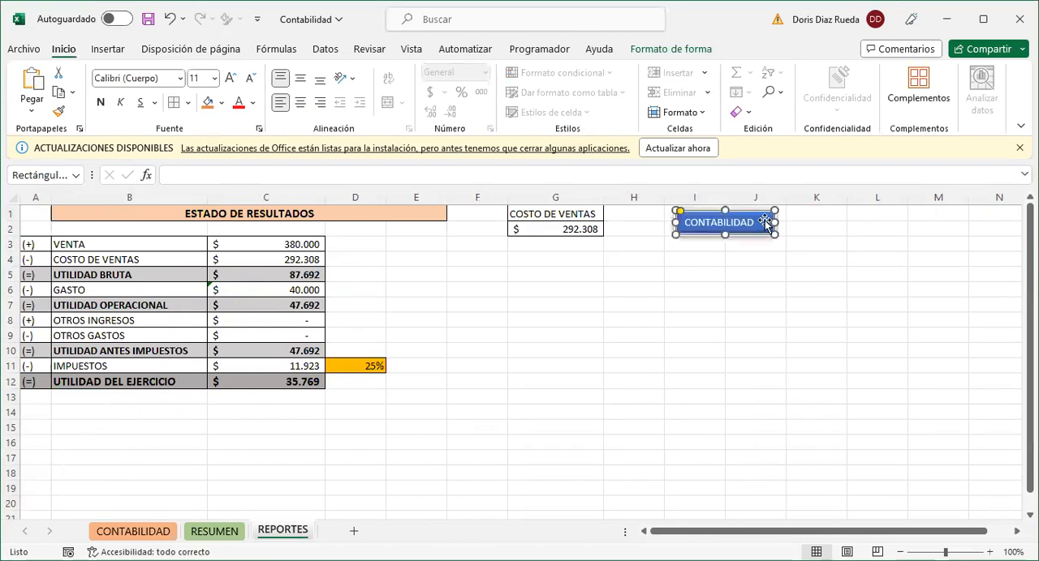
left_click(709, 255)
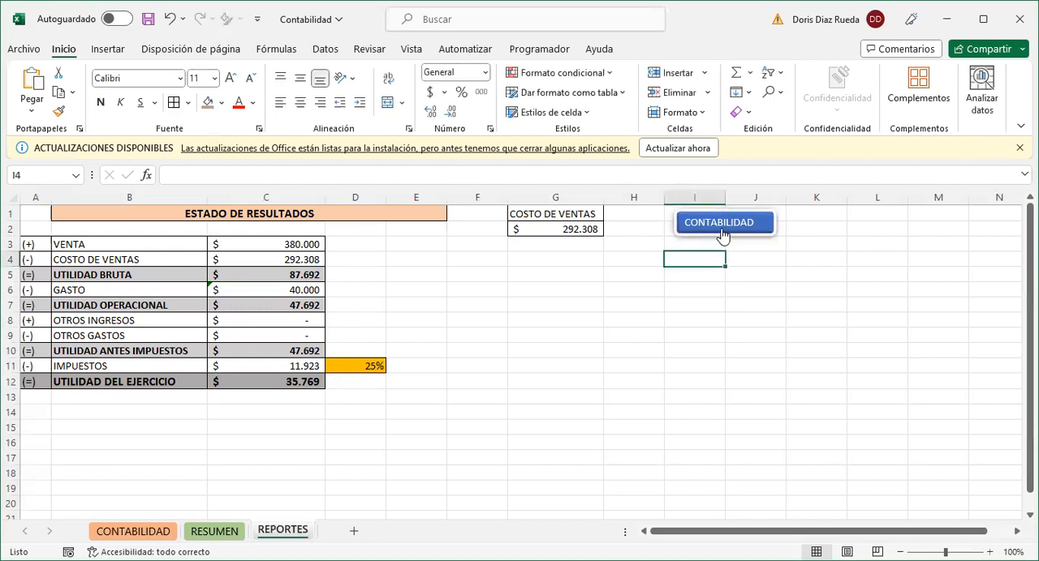
left_click(720, 227)
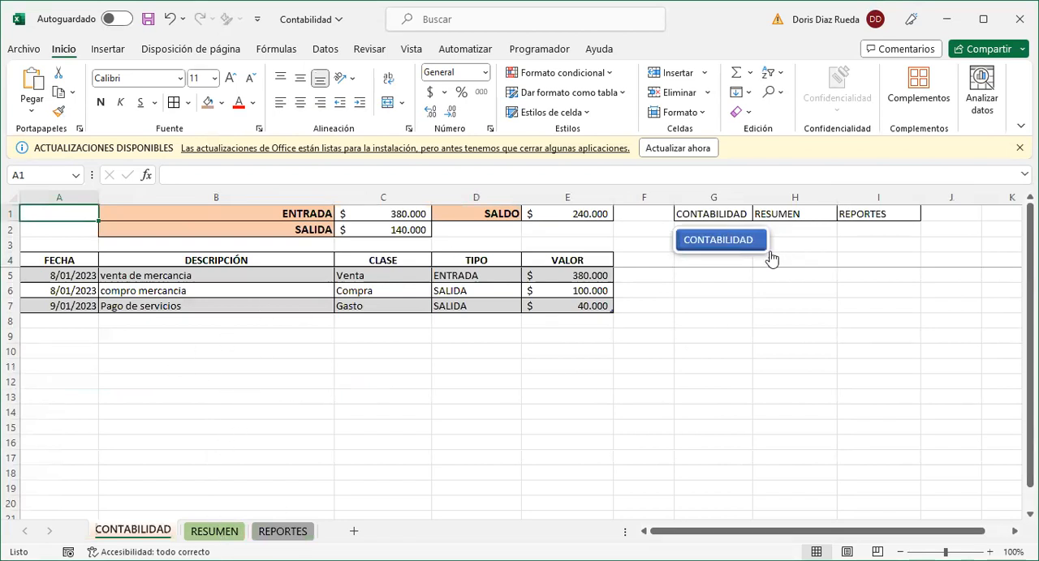
- Insert a second rounded rectangle about 0,74 cm high by 3,2 cm wide beside the CONTABILIDAD button, below the RESUMEN cell
left_click(812, 244)
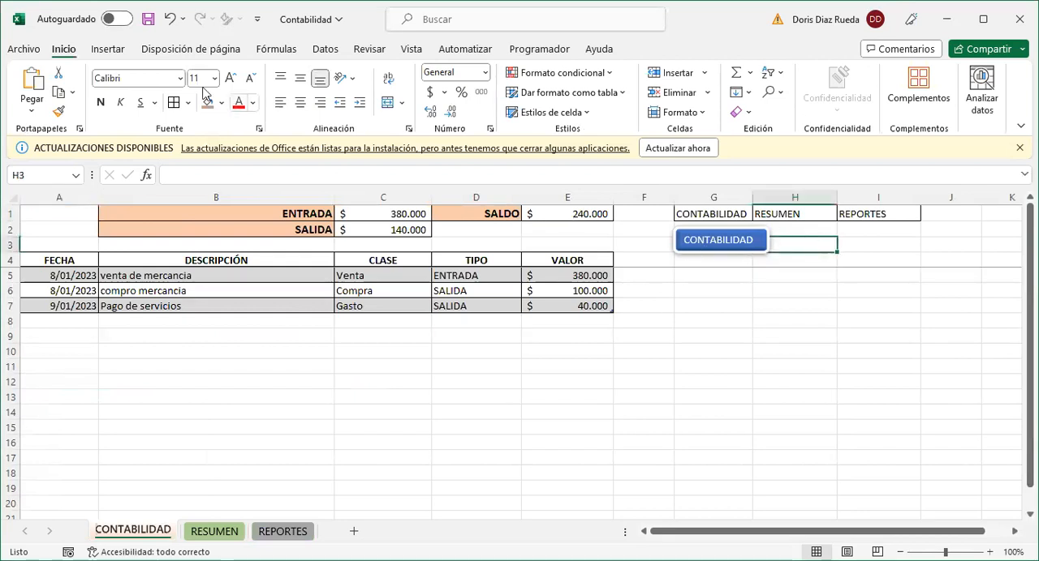
left_click(108, 50)
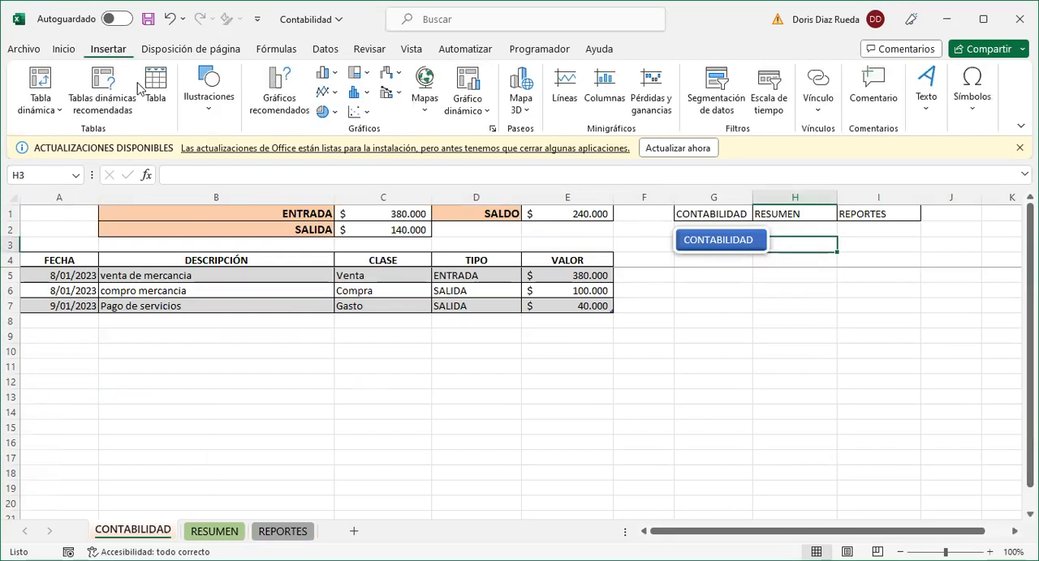
left_click(209, 116)
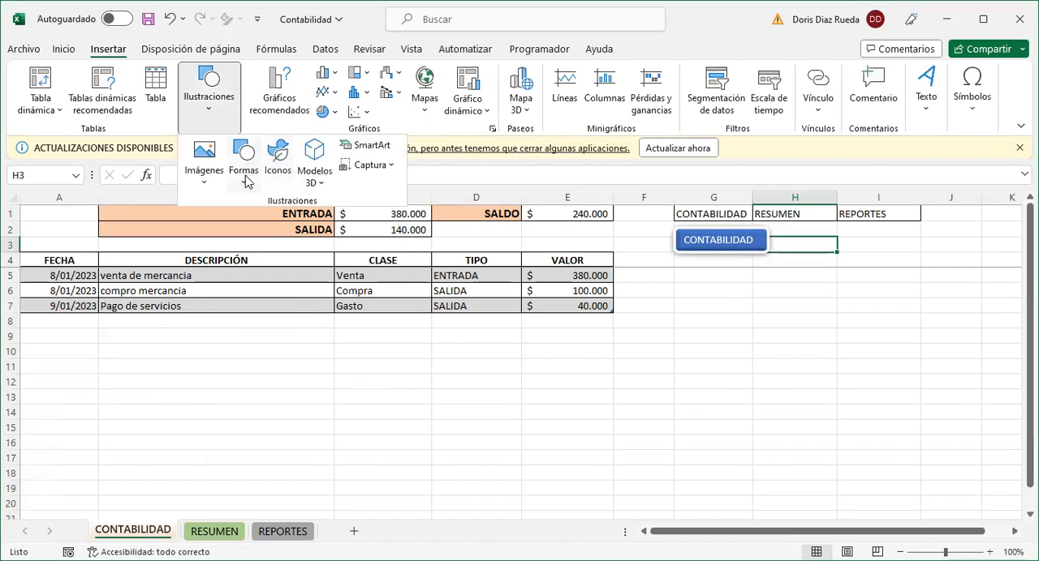
left_click(246, 180)
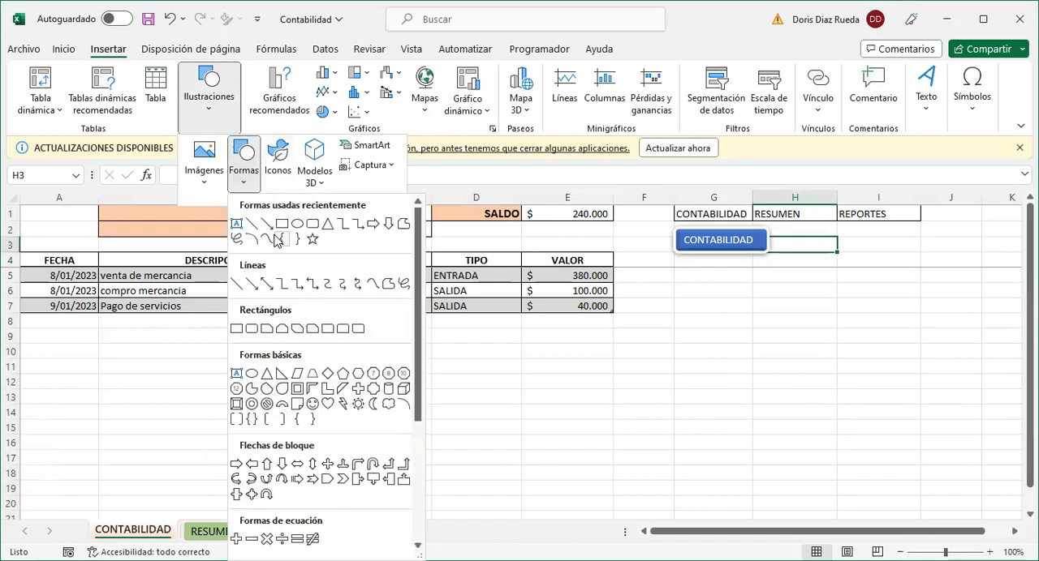
left_click(252, 329)
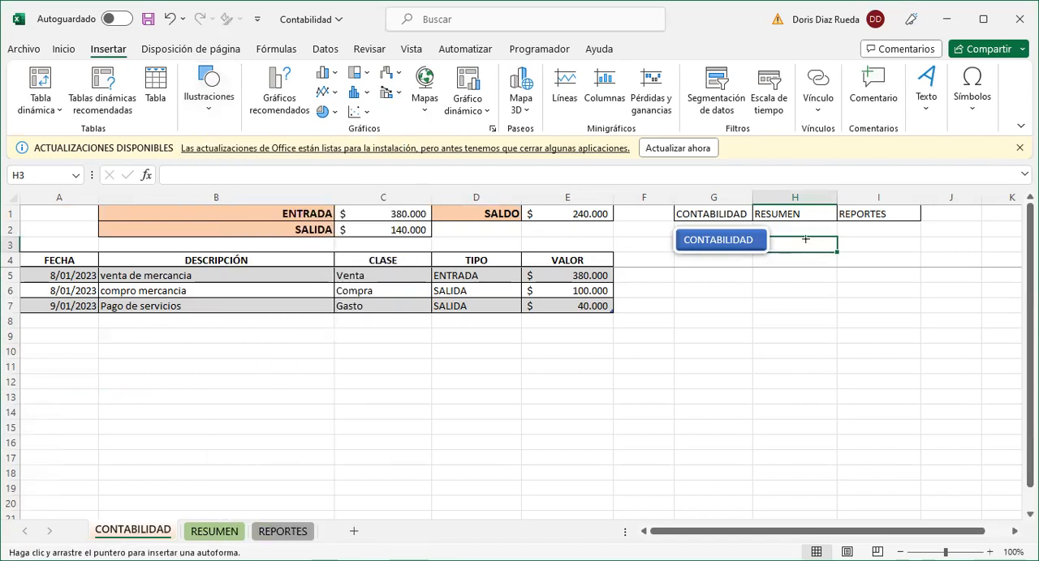
left_click_drag(803, 236, 881, 251)
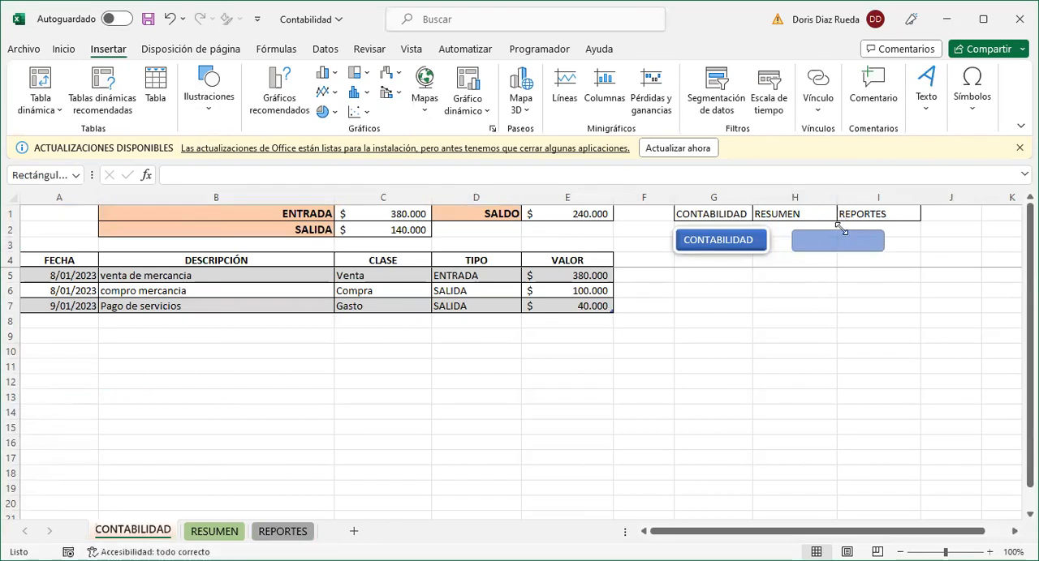
left_click_drag(821, 232, 810, 231)
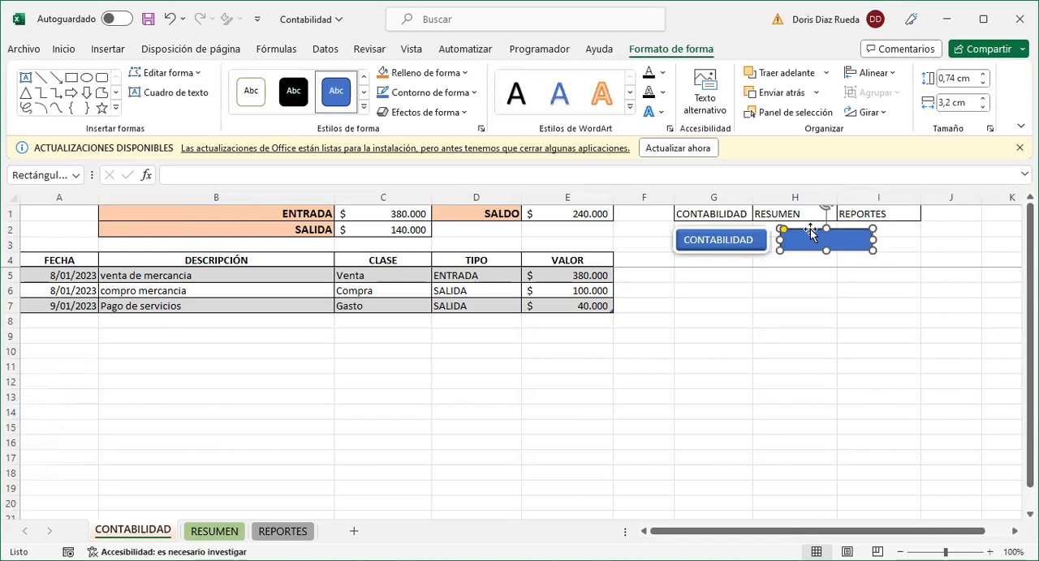
- Apply the first preset shape effect to the new rounded rectangle and label it RESUMEN
left_click(462, 114)
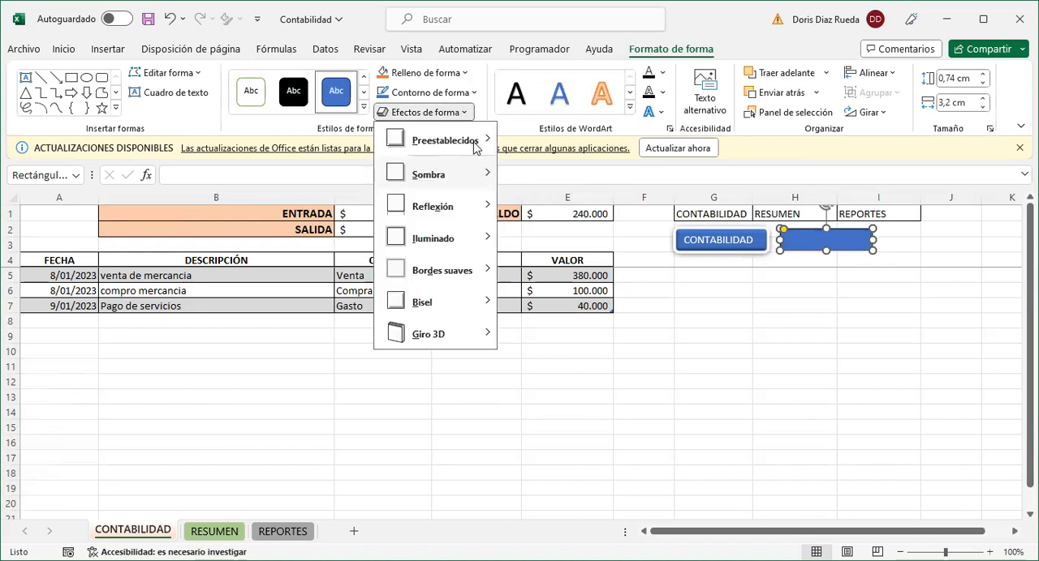
mouse_move(477, 171)
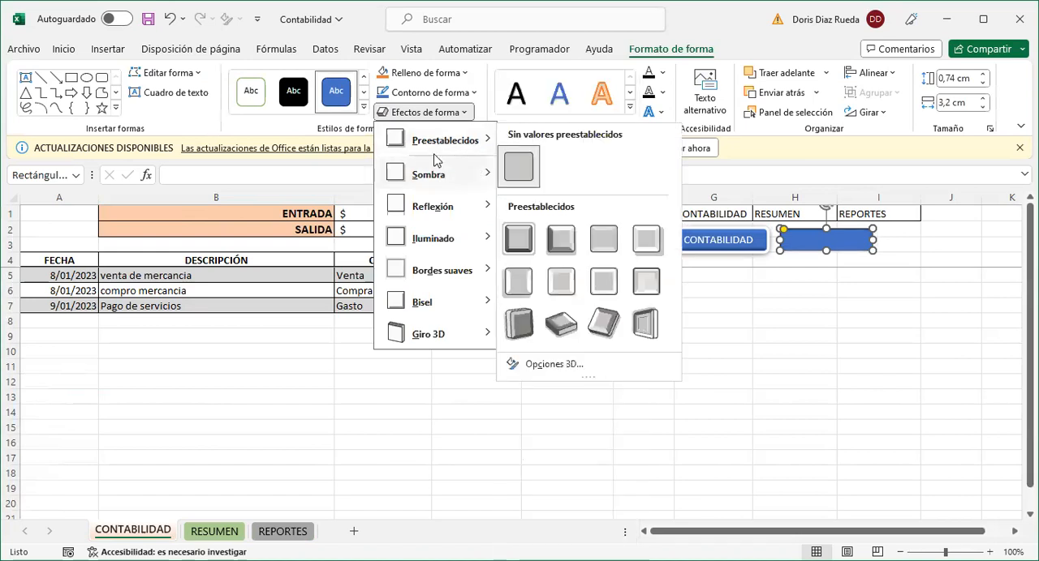
left_click(517, 245)
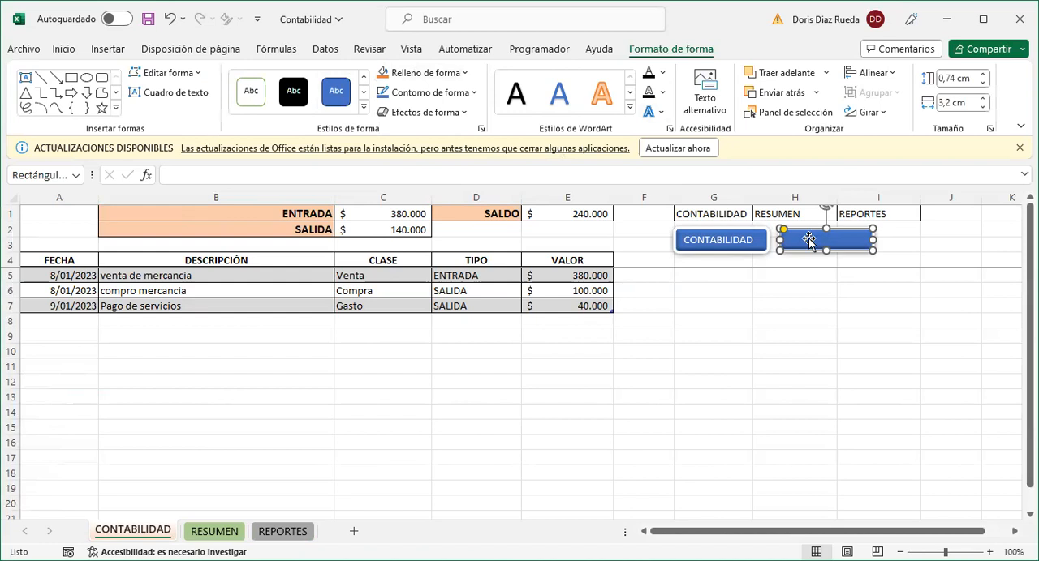
type("RESUMEN")
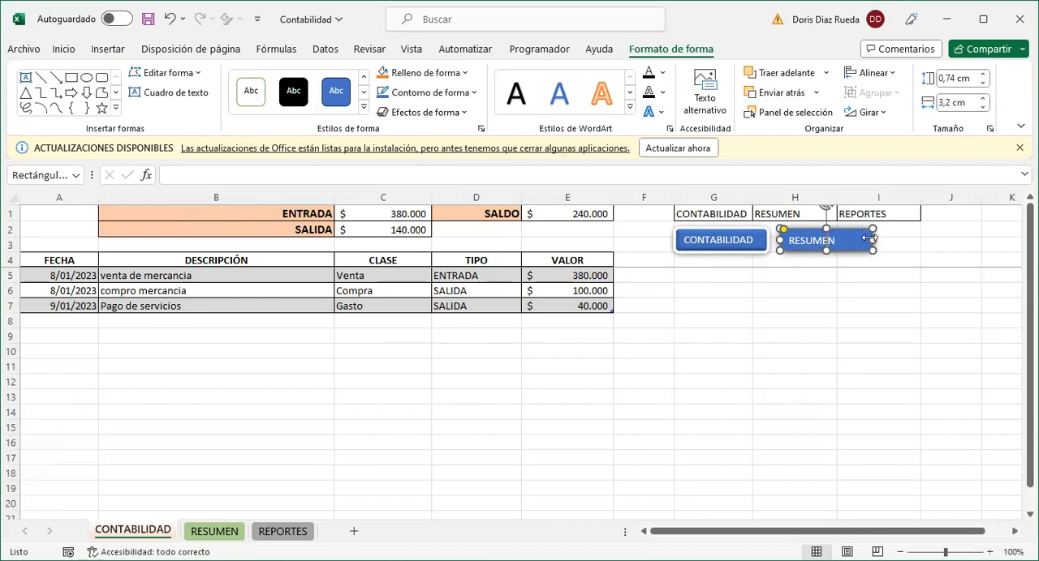
- Resize the RESUMEN button to about 0,87 cm high by 2,49 cm wide and duplicate it alongside with the label REPORTES
left_click_drag(873, 240, 816, 255)
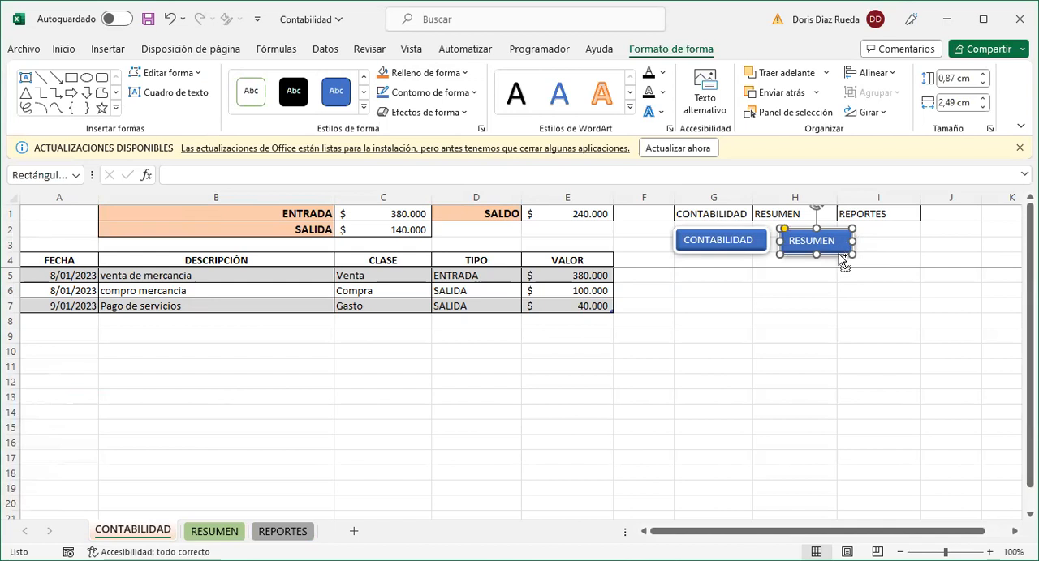
left_click_drag(841, 256, 879, 242)
left_click(919, 239)
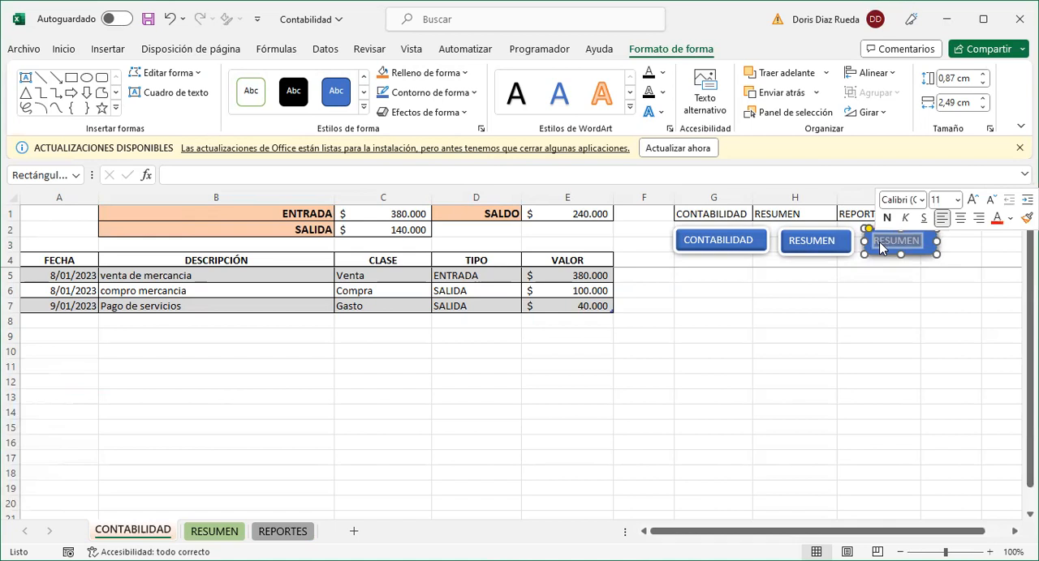
type("REPORTES")
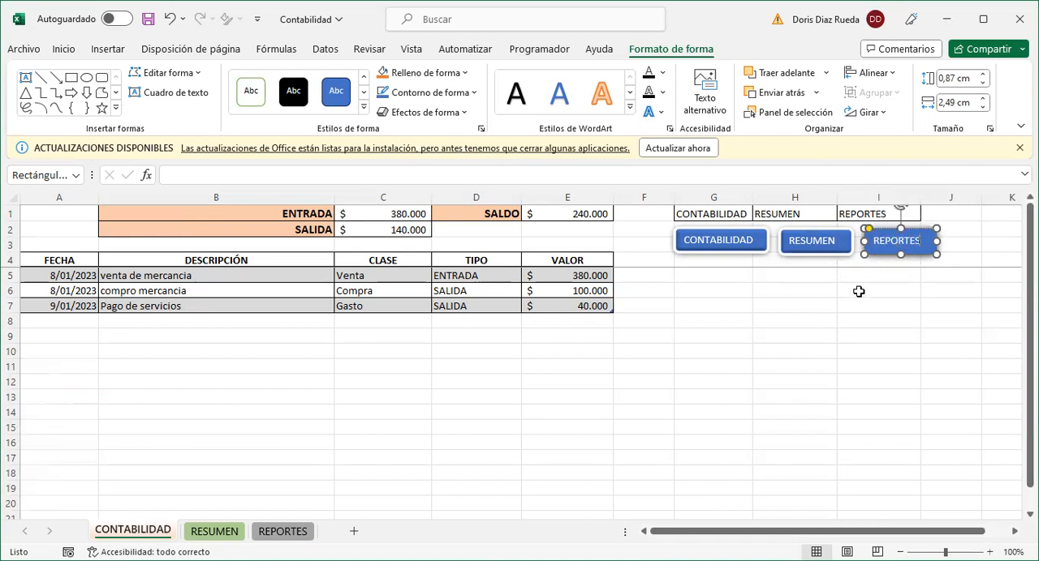
left_click(858, 292)
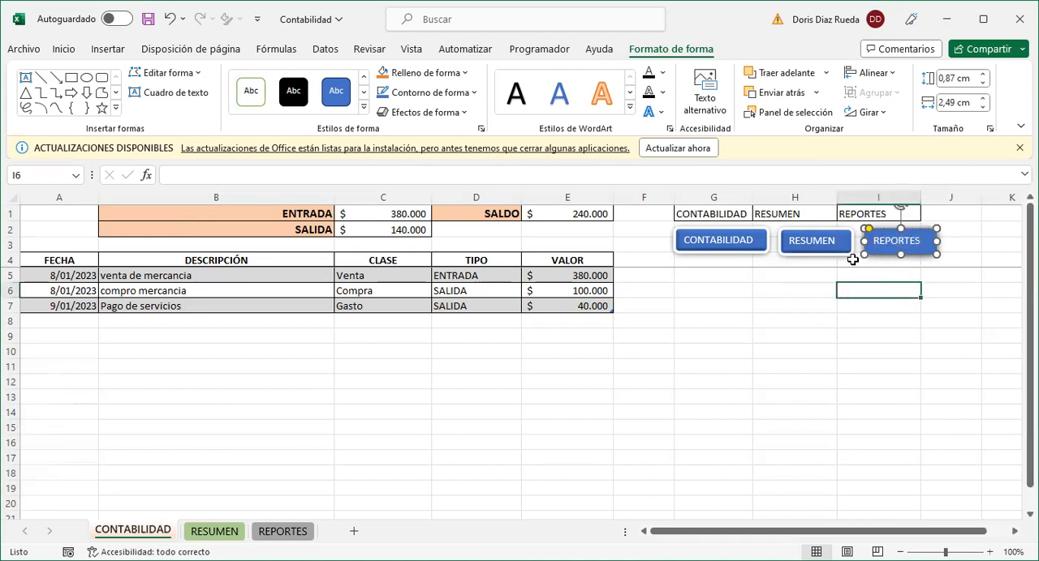
- Hyperlink the RESUMEN button to cell A1 of this workbook's RESUMEN sheet
left_click(840, 252)
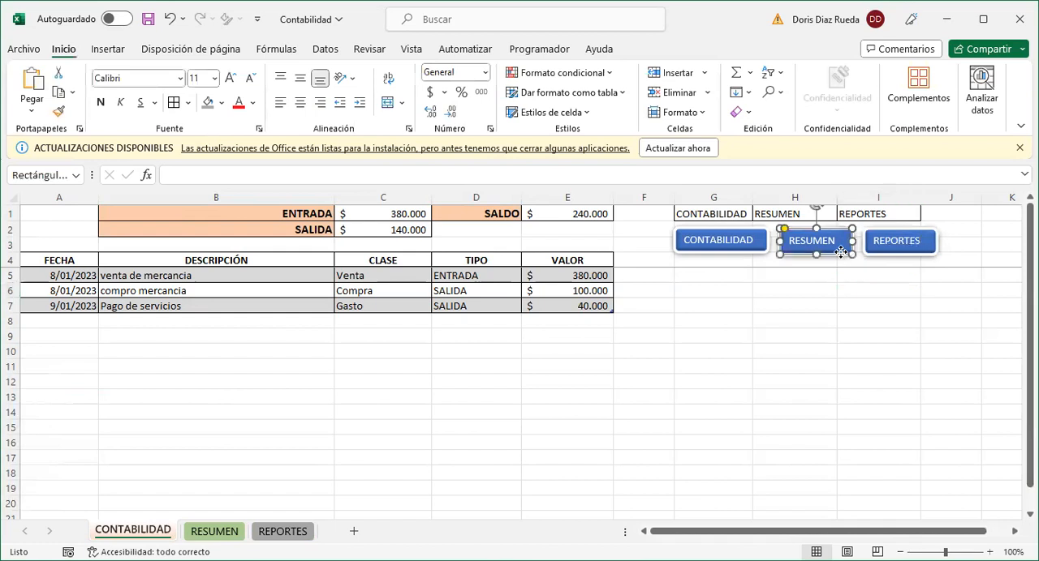
right_click(841, 253)
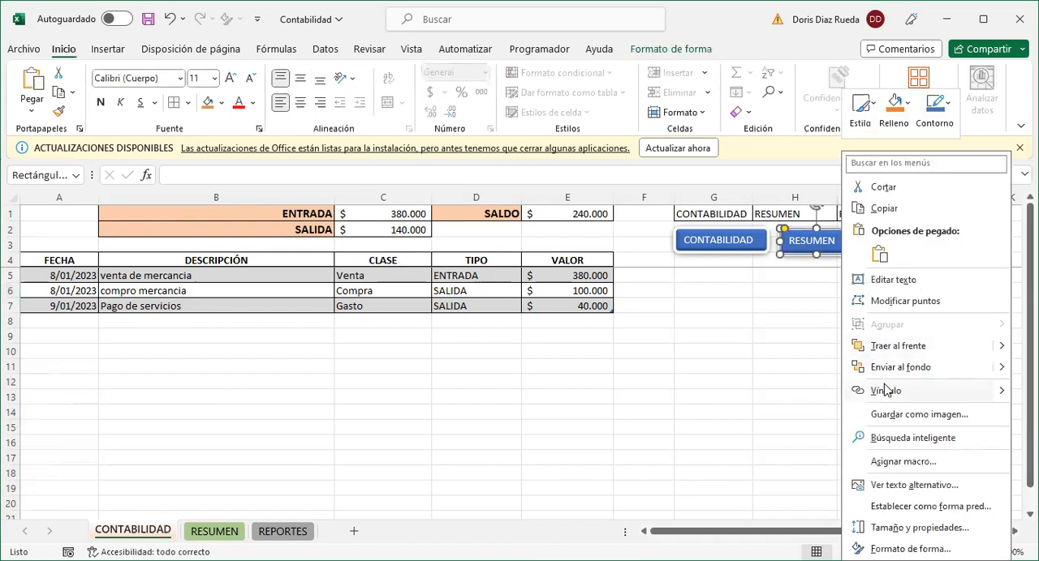
left_click(886, 390)
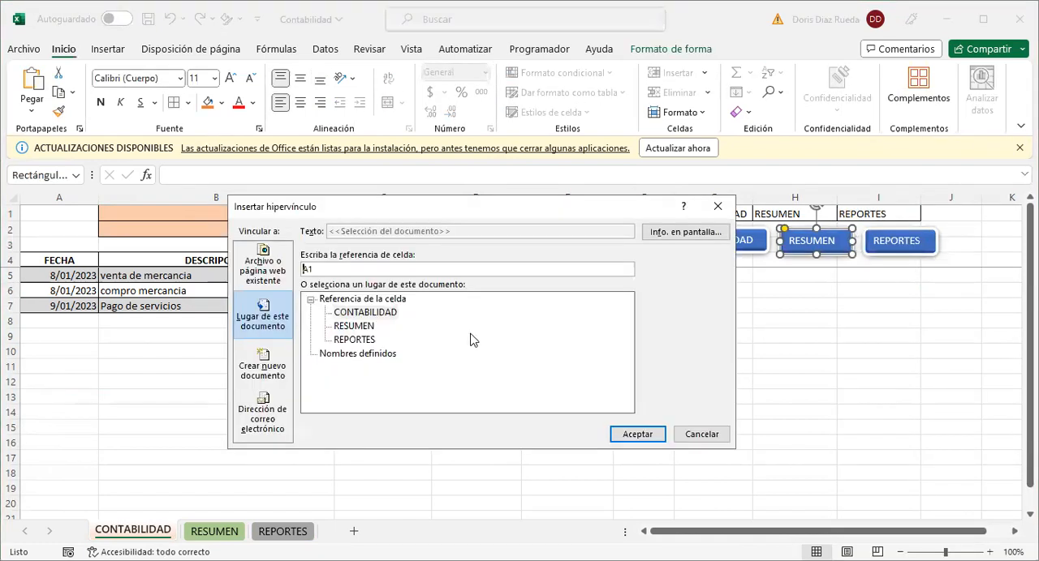
left_click(369, 328)
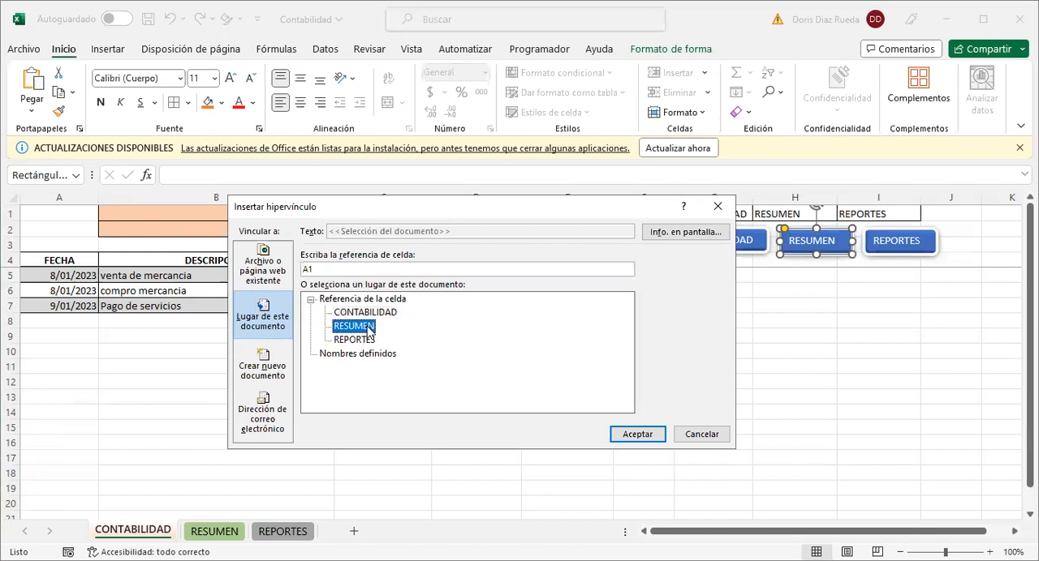
left_click(637, 436)
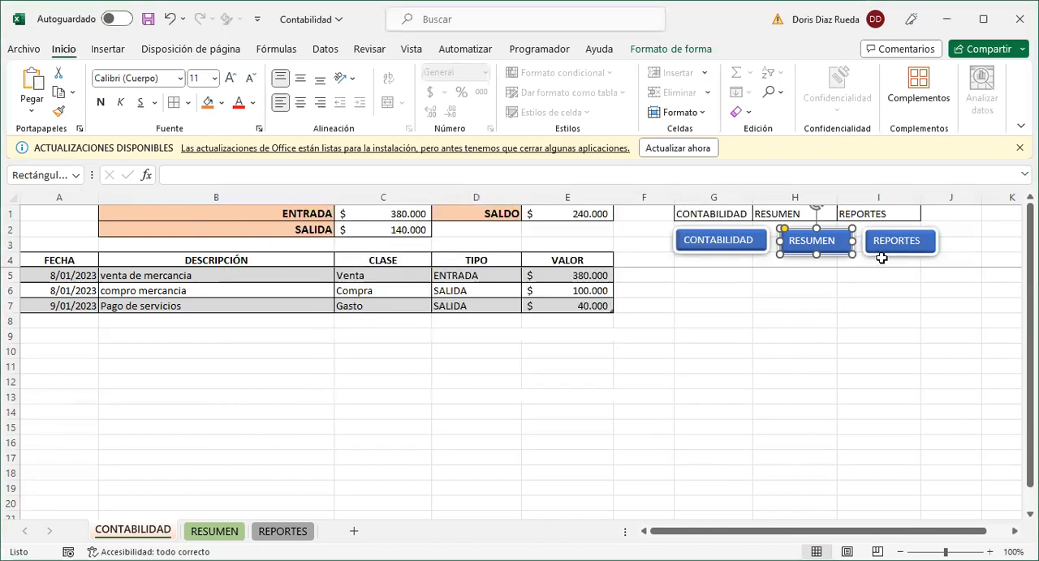
- Hyperlink the REPORTES button to cell A1 of this workbook's REPORTES sheet
left_click(891, 244)
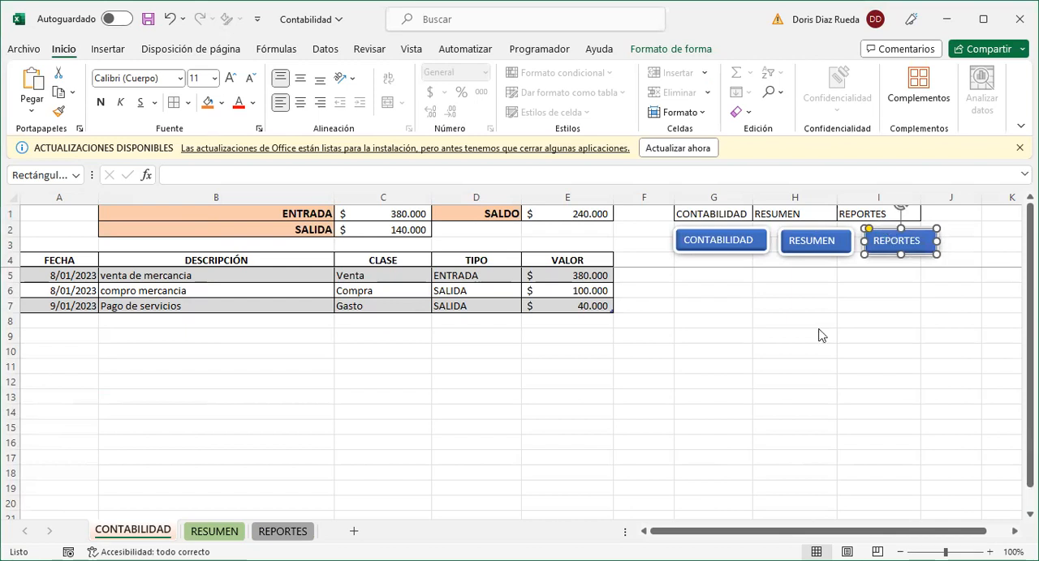
right_click(889, 241)
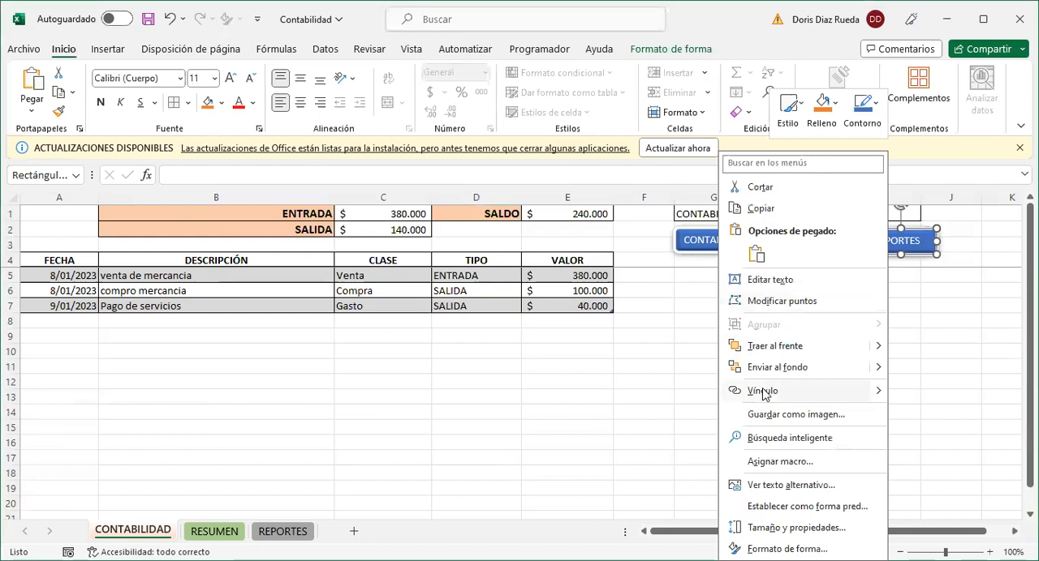
left_click(362, 342)
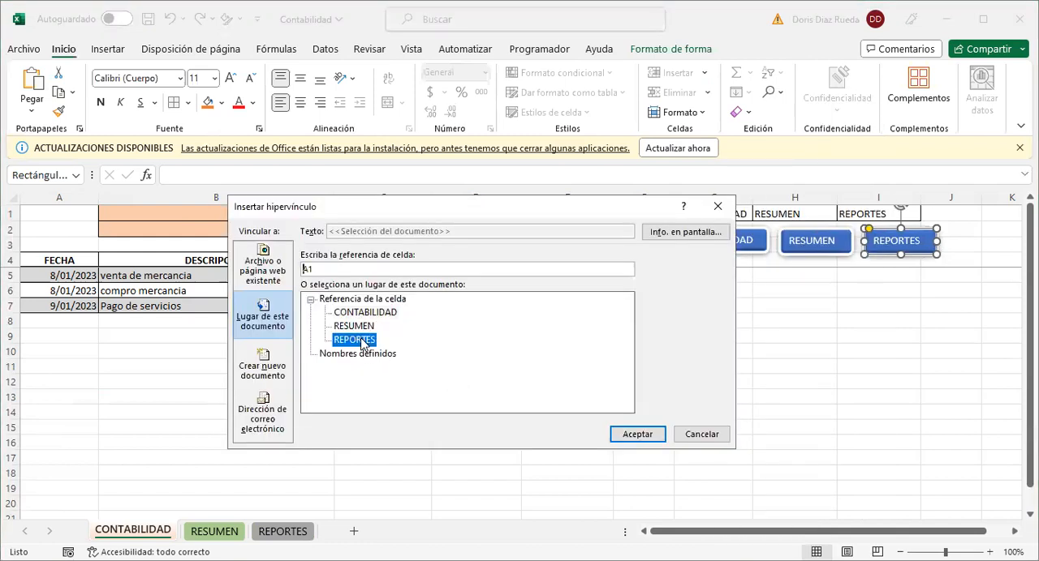
left_click(629, 435)
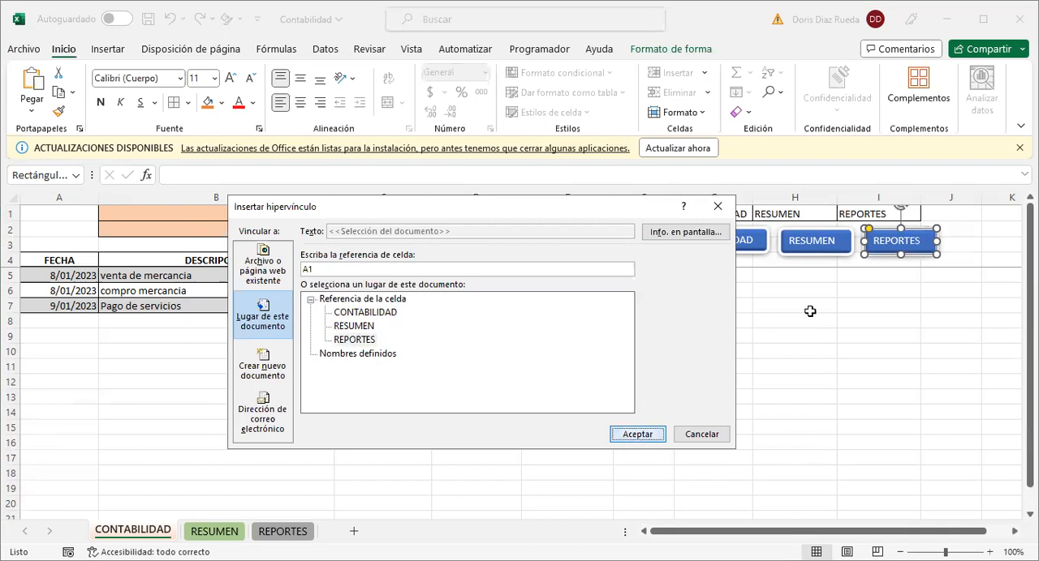
- Test the RESUMEN button's link and return to the CONTABILIDAD sheet through the CONTABILIDAD button
left_click(860, 297)
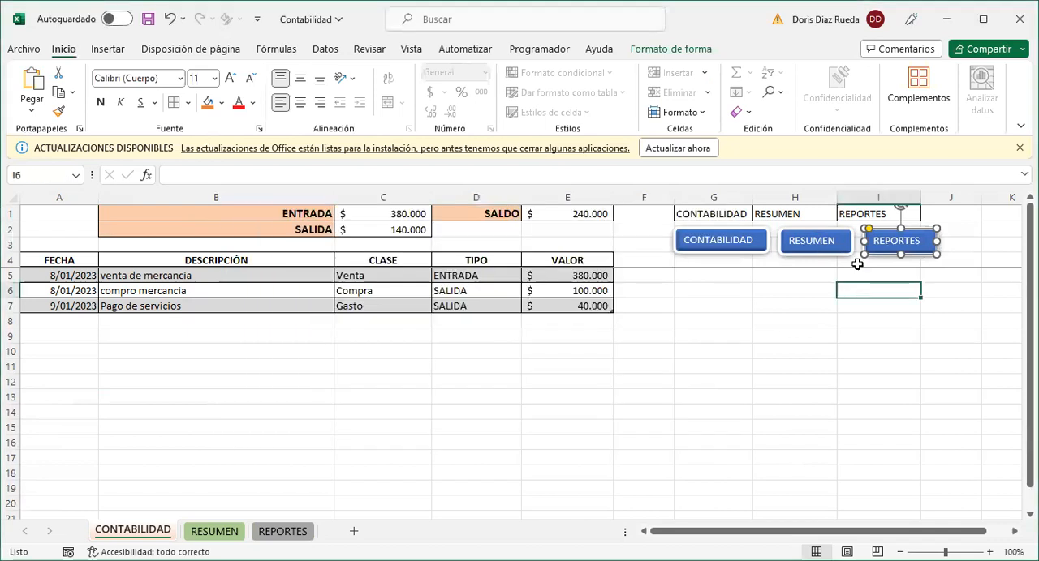
left_click(813, 244)
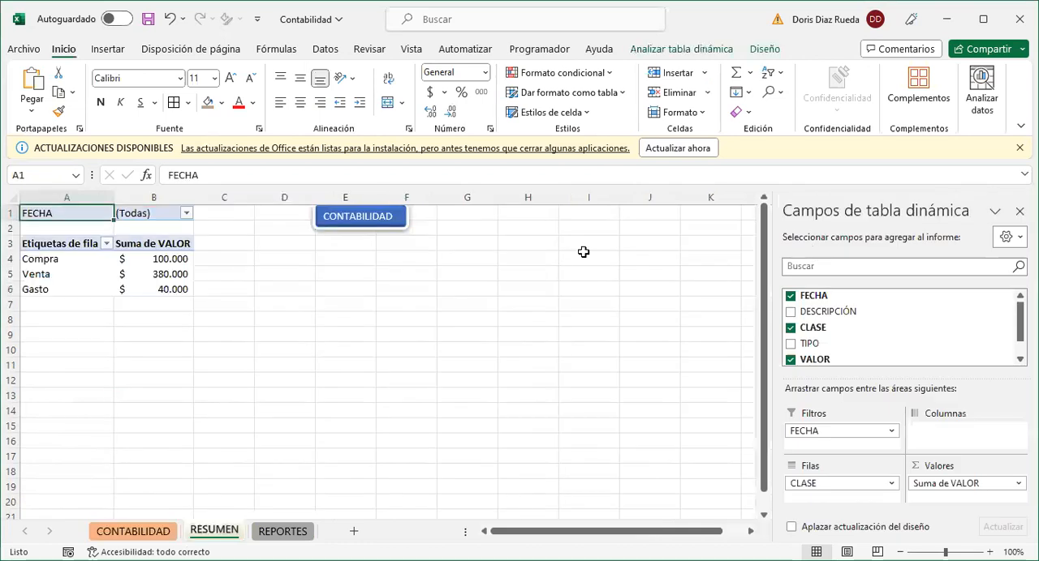
left_click(392, 218)
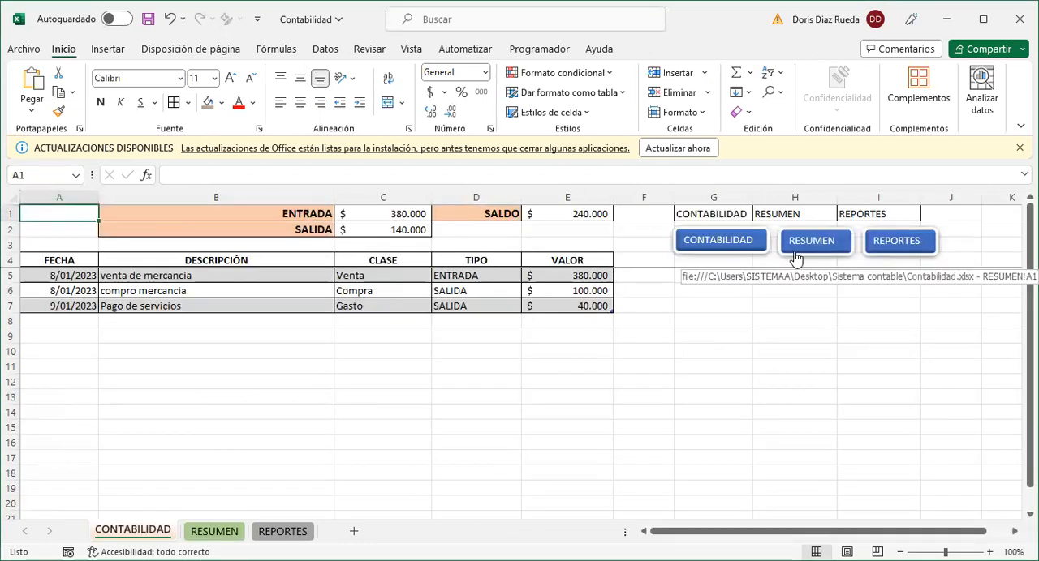
- Copy the linked RESUMEN button and paste it on the RESUMEN sheet, placing it just beside the CONTABILIDAD button over F1:G2
left_click(794, 251, "ctrl")
right_click(794, 250)
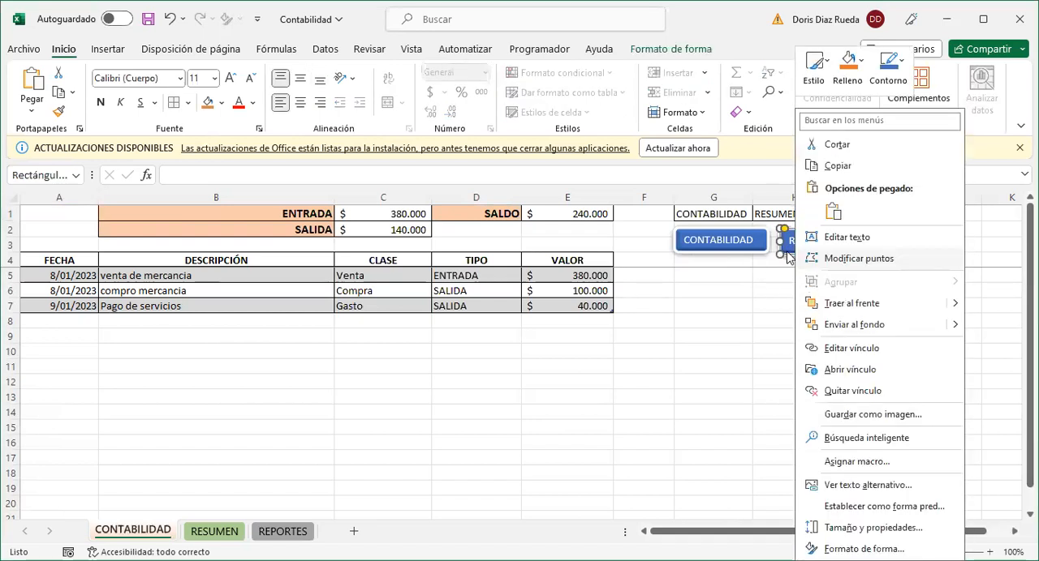
key("Escape")
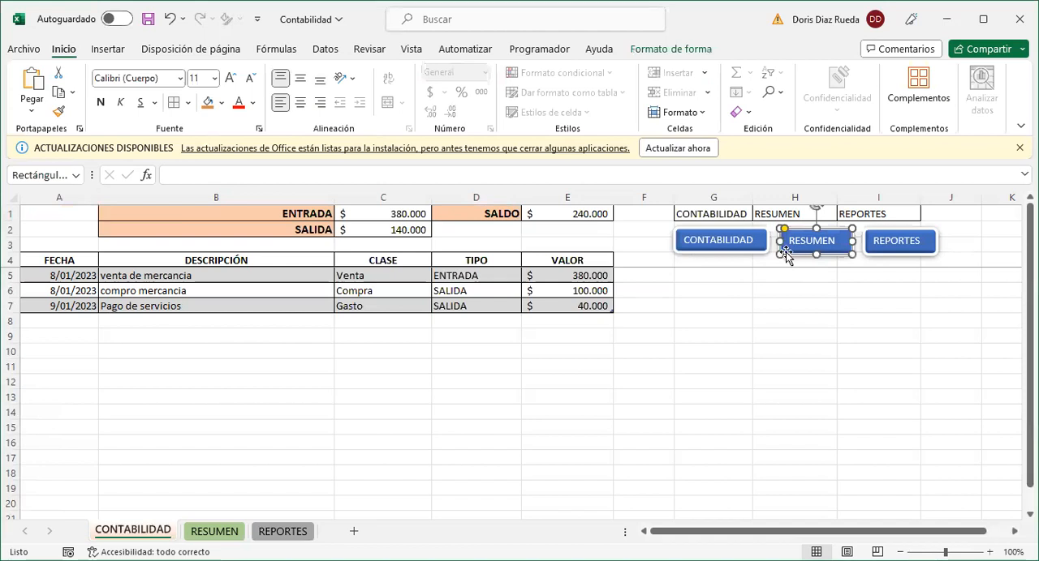
left_click(225, 537)
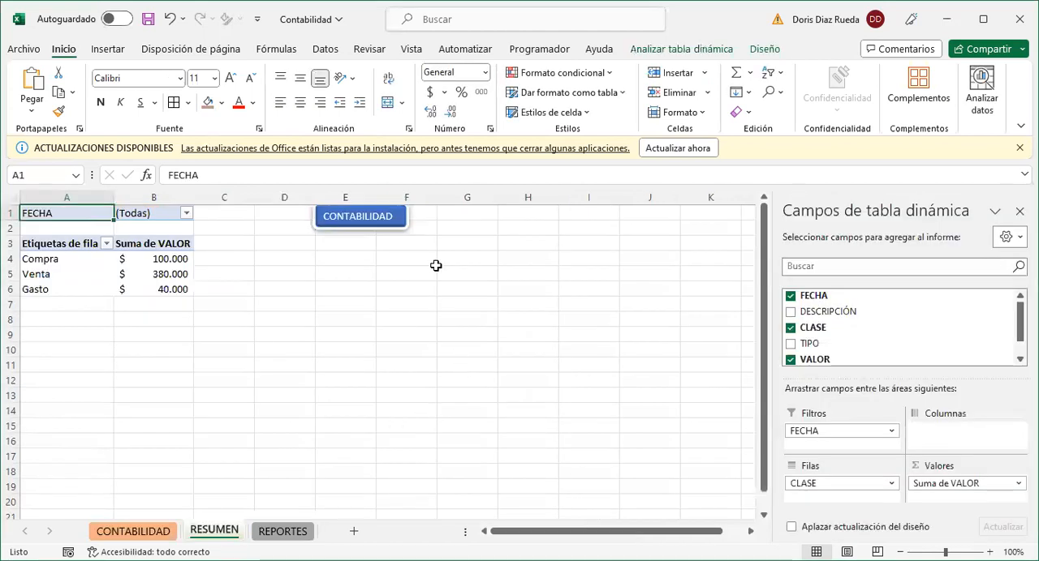
left_click(458, 217)
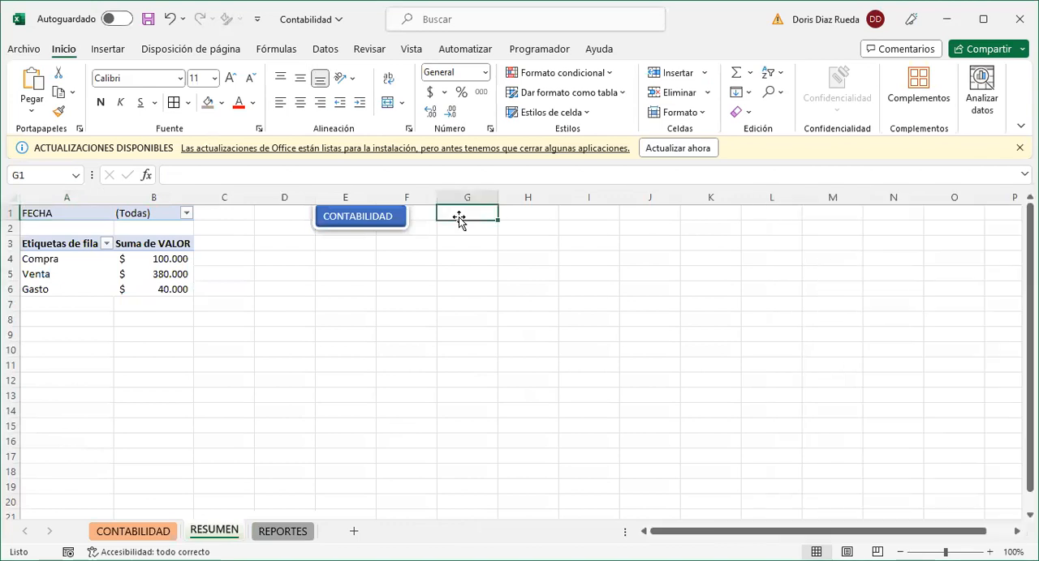
key("ctrl+v")
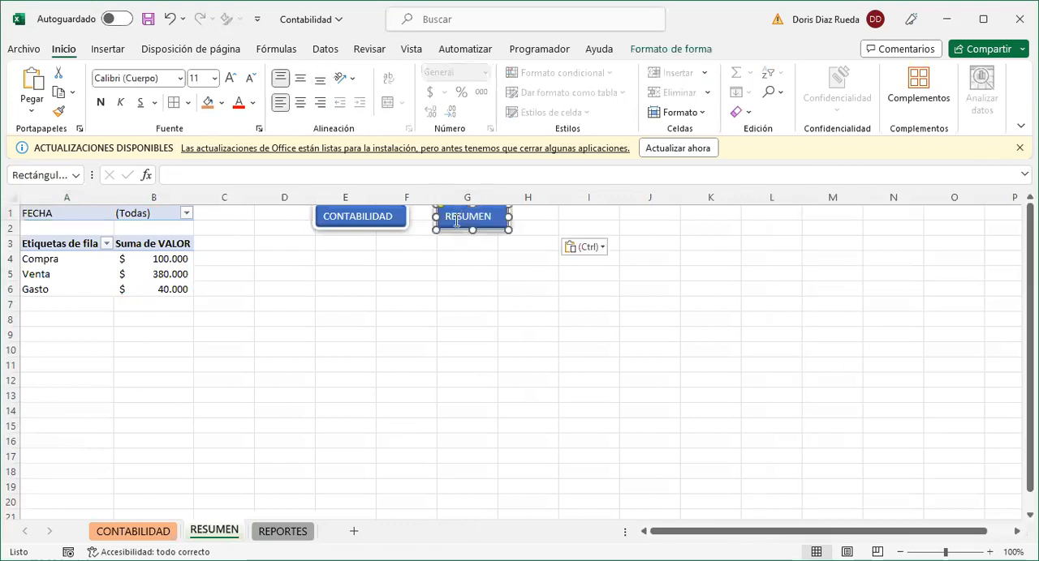
left_click_drag(457, 220, 433, 230)
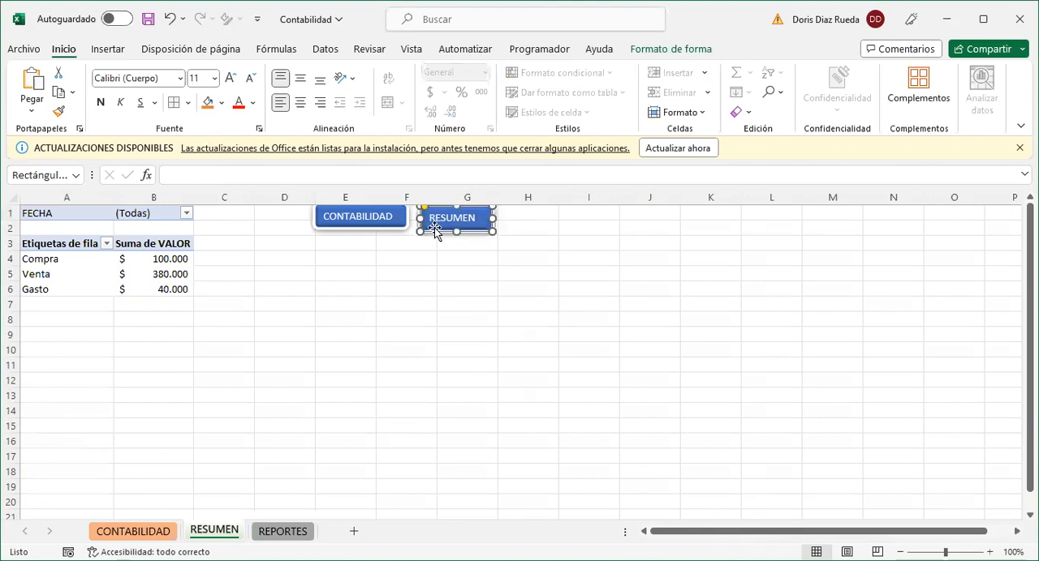
- Paste the RESUMEN button on the REPORTES sheet at cell K1 and align it with the CONTABILIDAD button
left_click(284, 532)
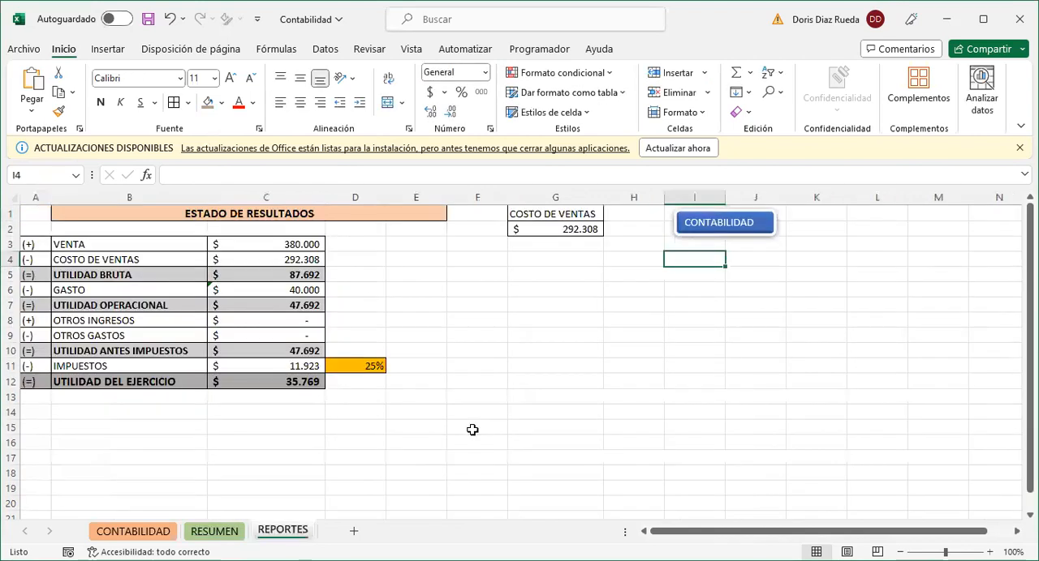
left_click(814, 218)
key("ctrl+v")
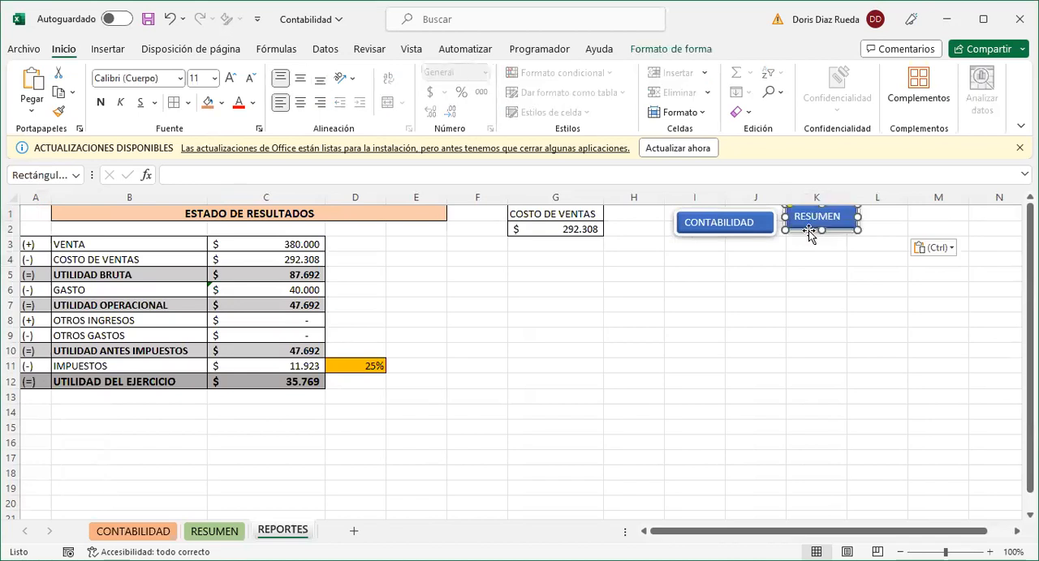
left_click_drag(808, 232, 808, 235)
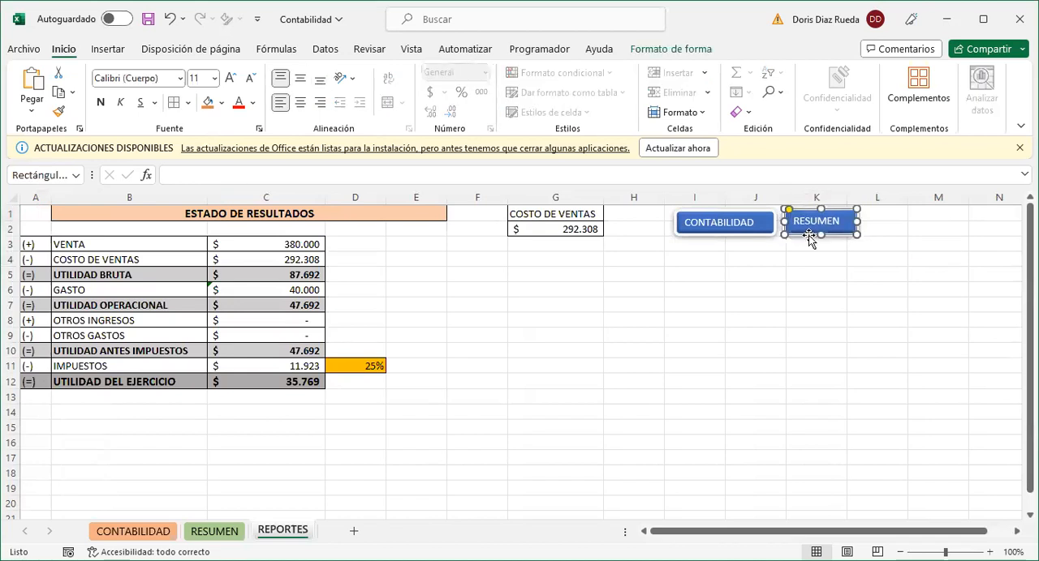
- Copy the linked REPORTES button from the CONTABILIDAD sheet and paste it on the RESUMEN sheet, aligned beside the RESUMEN button over H1:I2
left_click(755, 232)
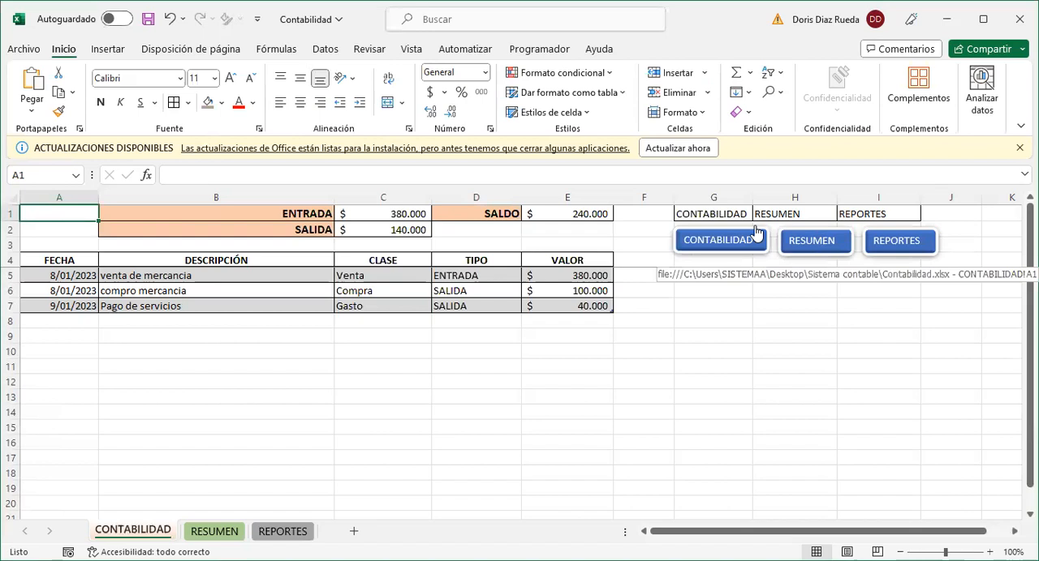
left_click(930, 246, "ctrl")
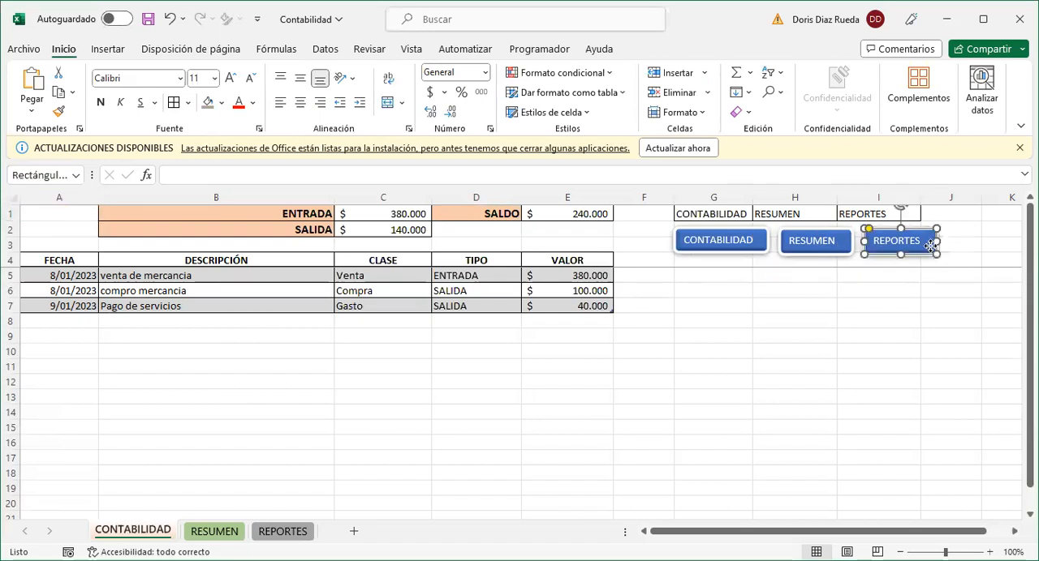
right_click(930, 246)
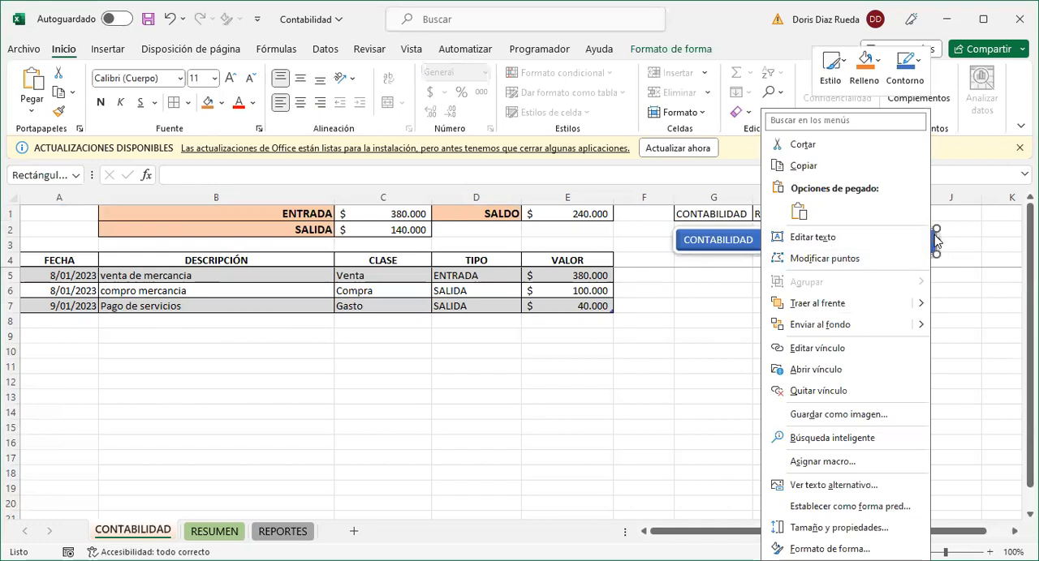
left_click(934, 240)
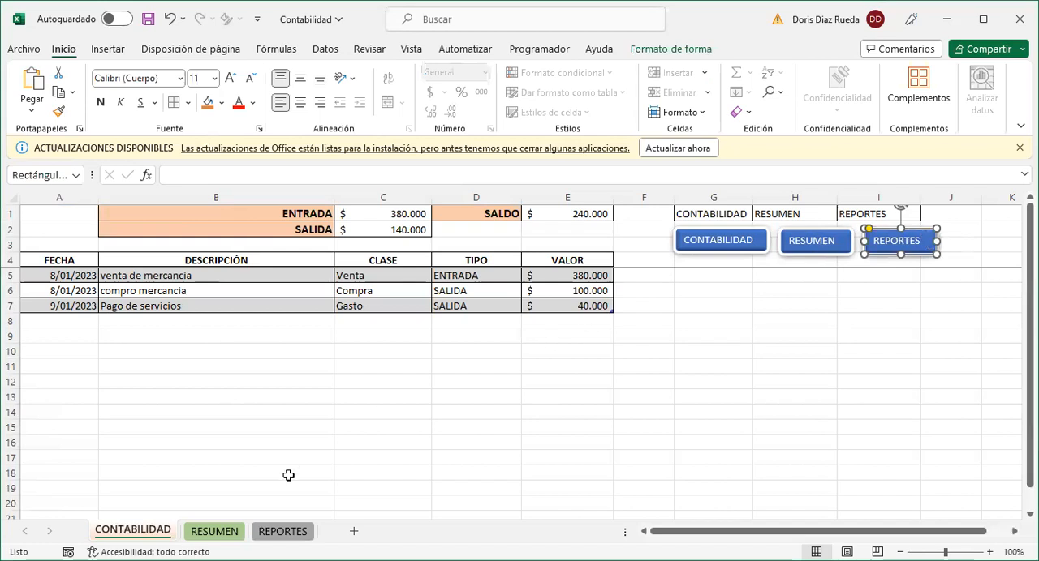
left_click(225, 531)
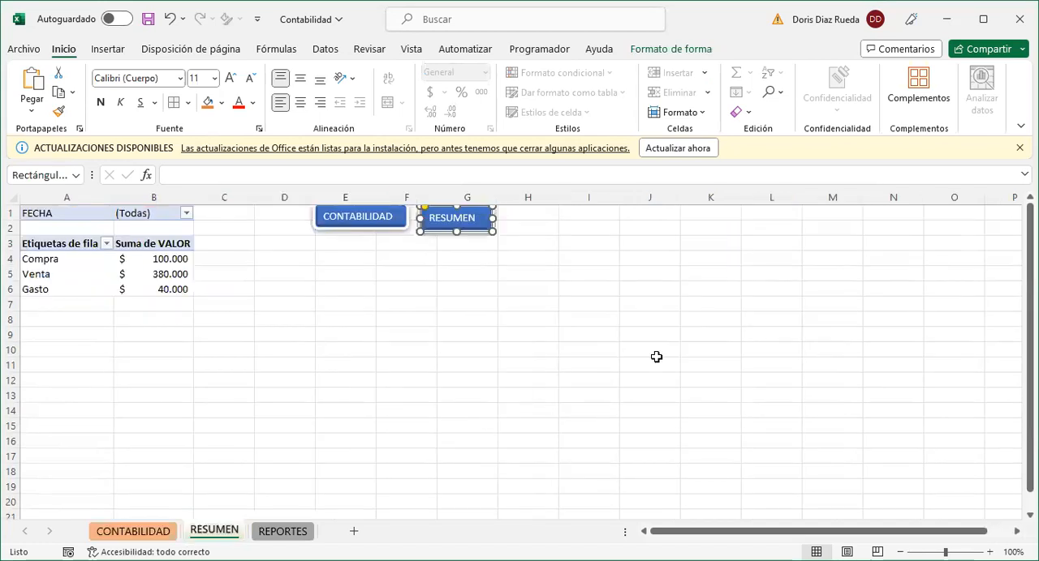
left_click(542, 223)
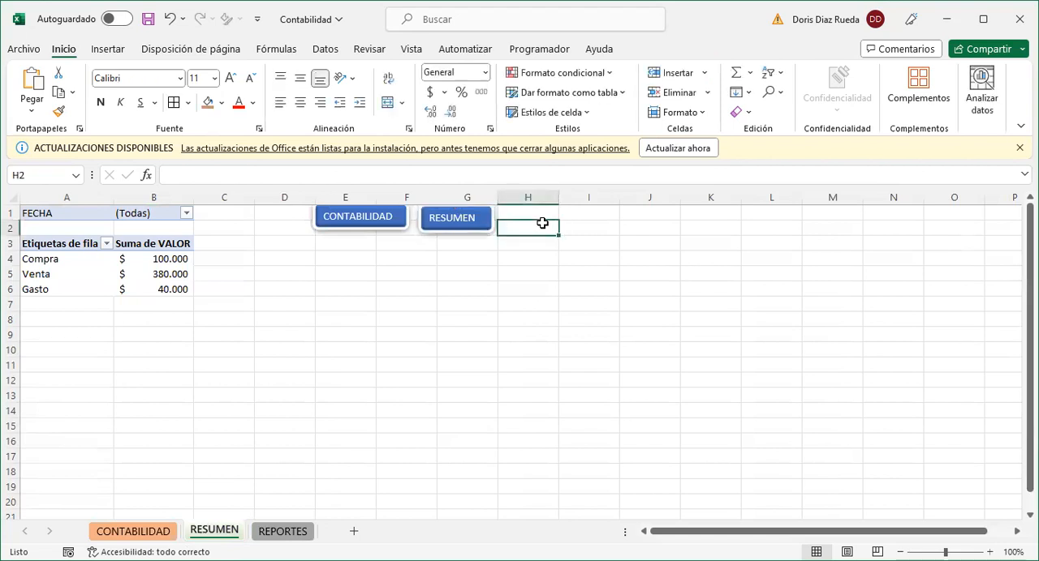
key("ctrl+v")
left_click_drag(542, 219, 548, 208)
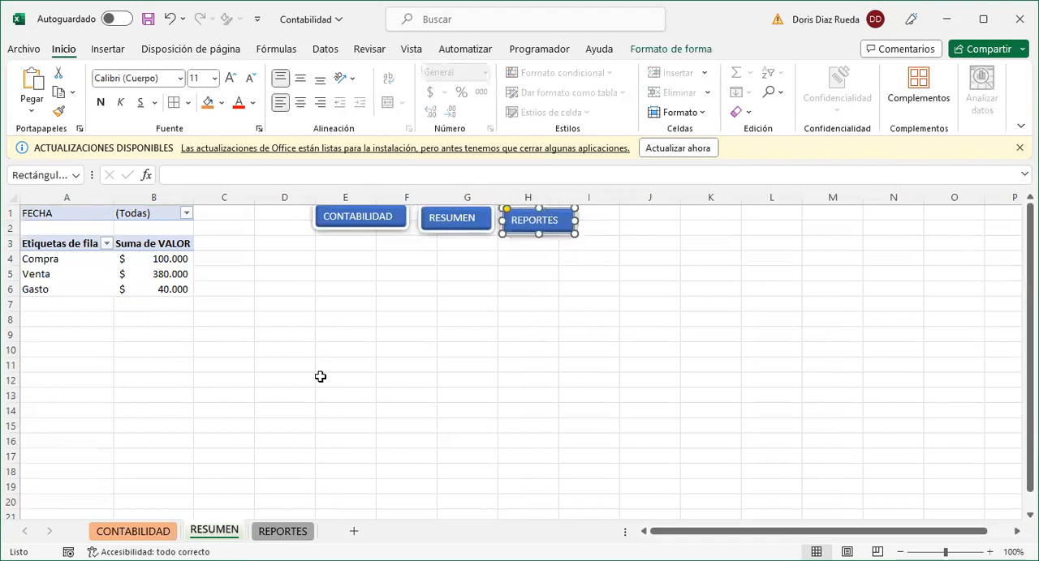
- Paste the REPORTES button on the REPORTES sheet and align it beside the RESUMEN button over L1:M2
left_click(285, 532)
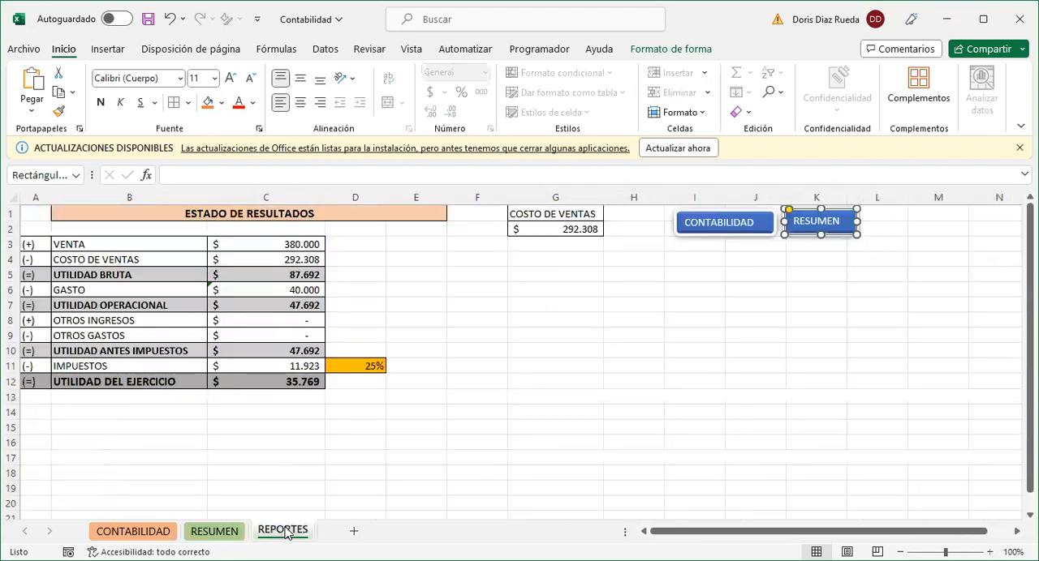
left_click(890, 224)
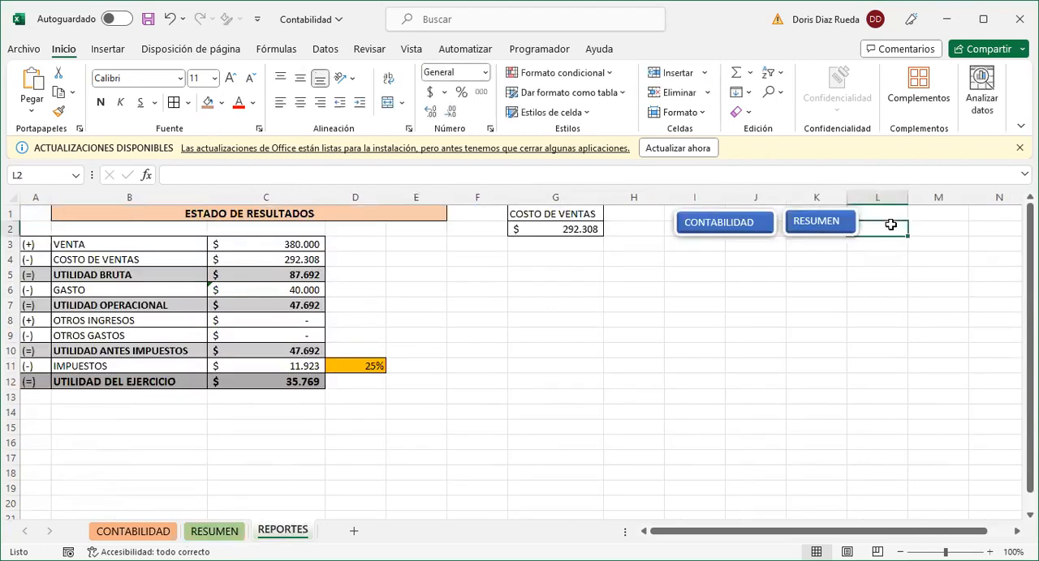
key("ctrl+v")
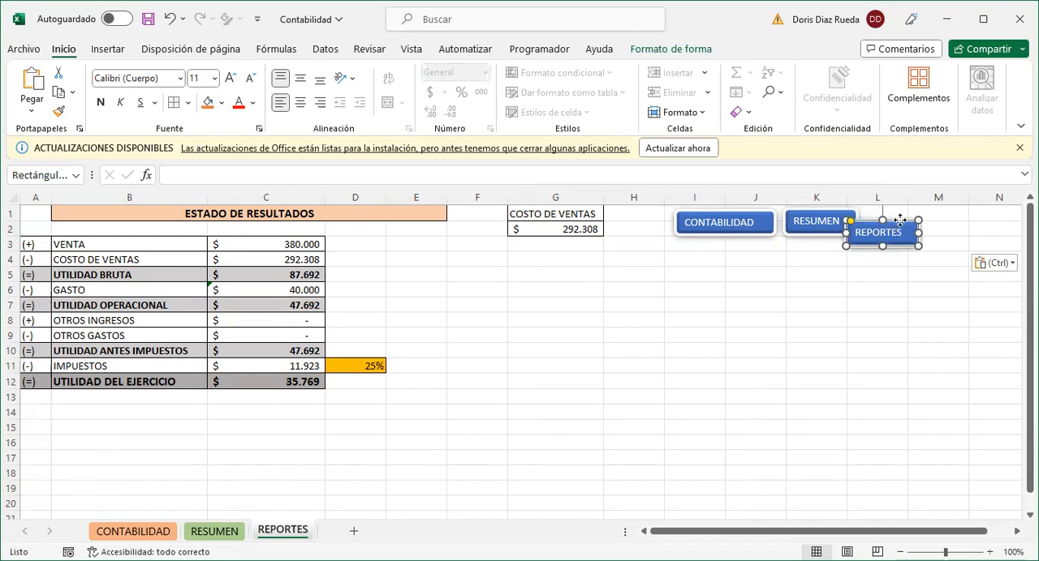
left_click_drag(891, 230, 909, 213)
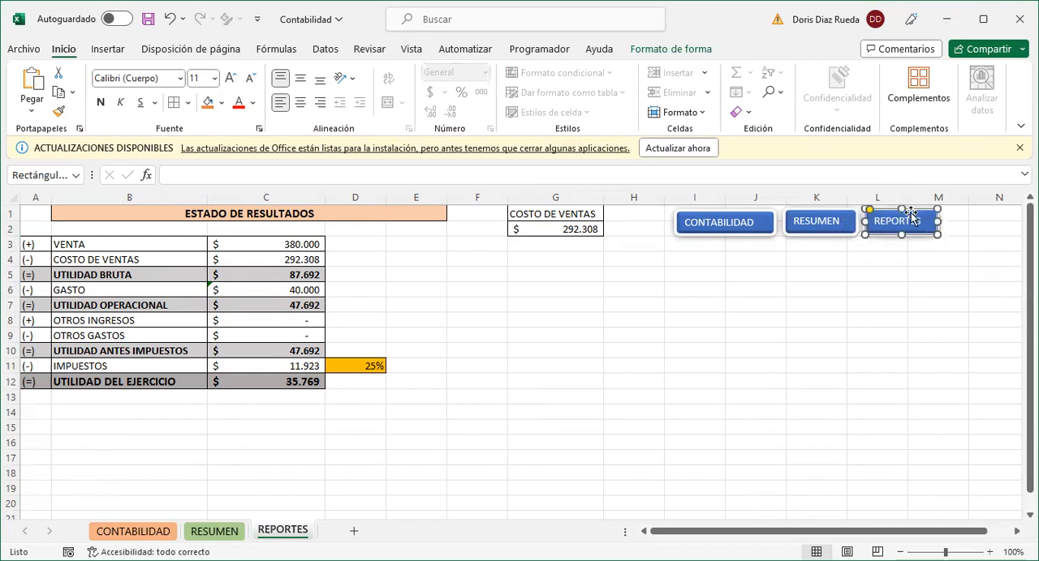
left_click(793, 301)
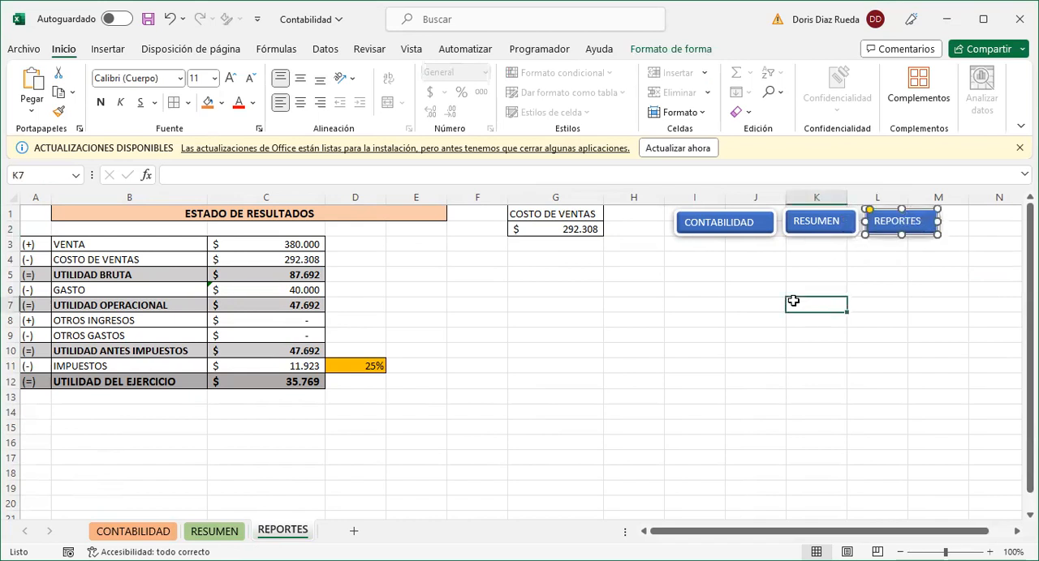
- Test the navigation buttons by going to CONTABILIDAD, RESUMEN, REPORTES and back to the CONTABILIDAD sheet
left_click(750, 232)
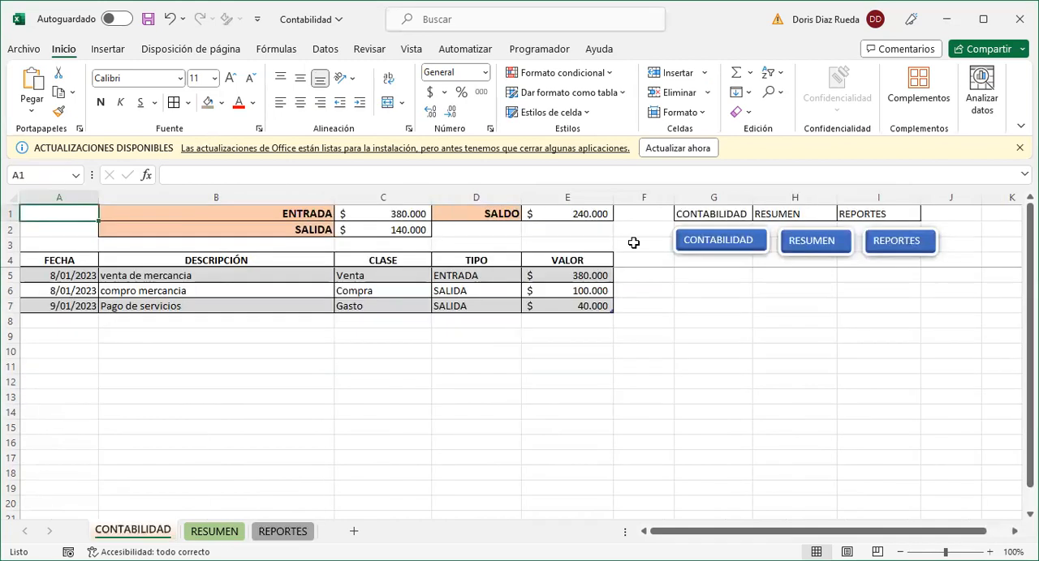
left_click(815, 241)
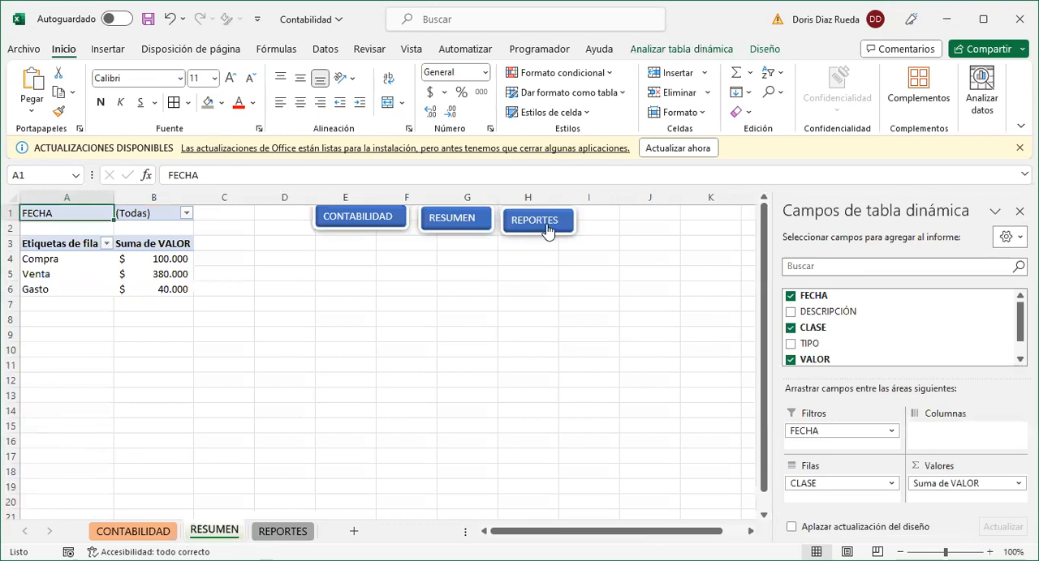
left_click(544, 224)
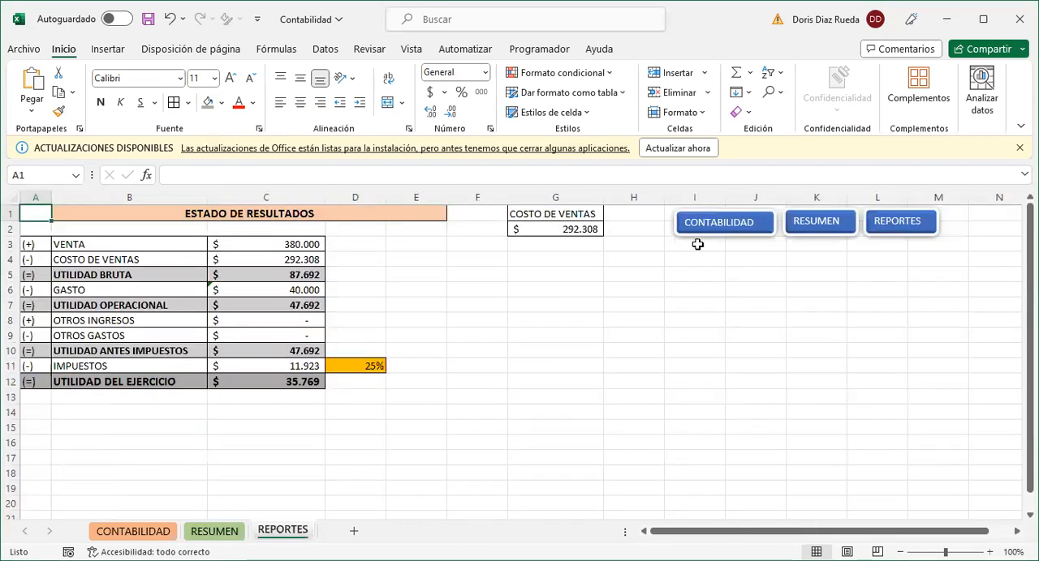
left_click(741, 232)
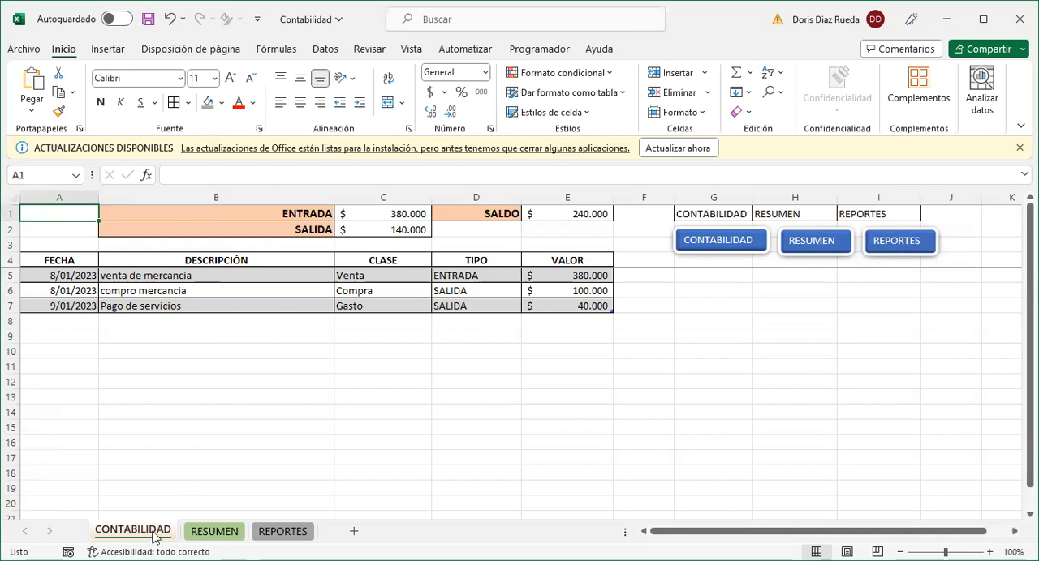
- Clear the sheet-name text from cells G1:I1 on the CONTABILIDAD sheet and remove their borders
left_click_drag(707, 214, 856, 212)
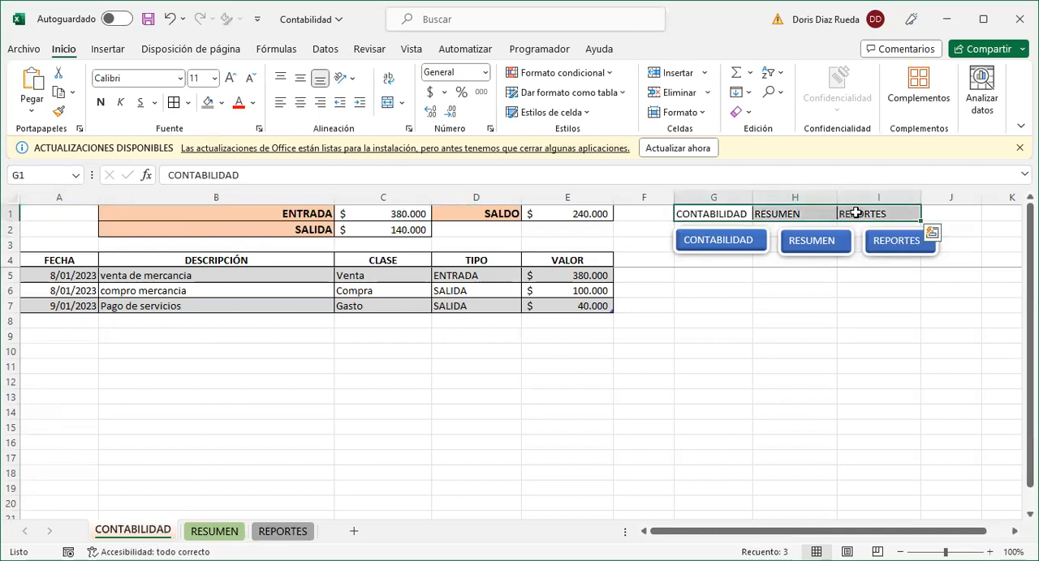
key("Delete")
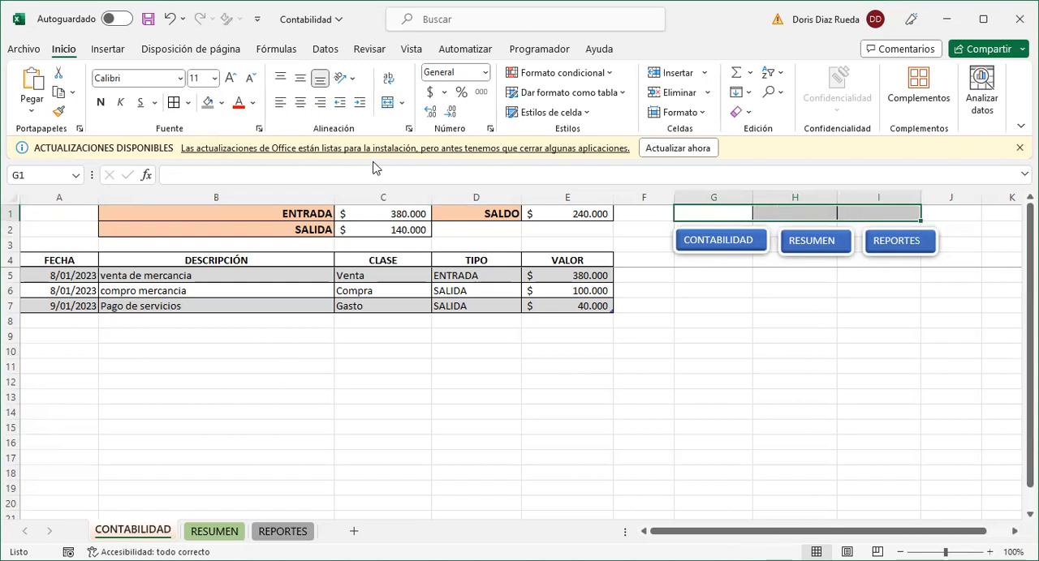
left_click(187, 103)
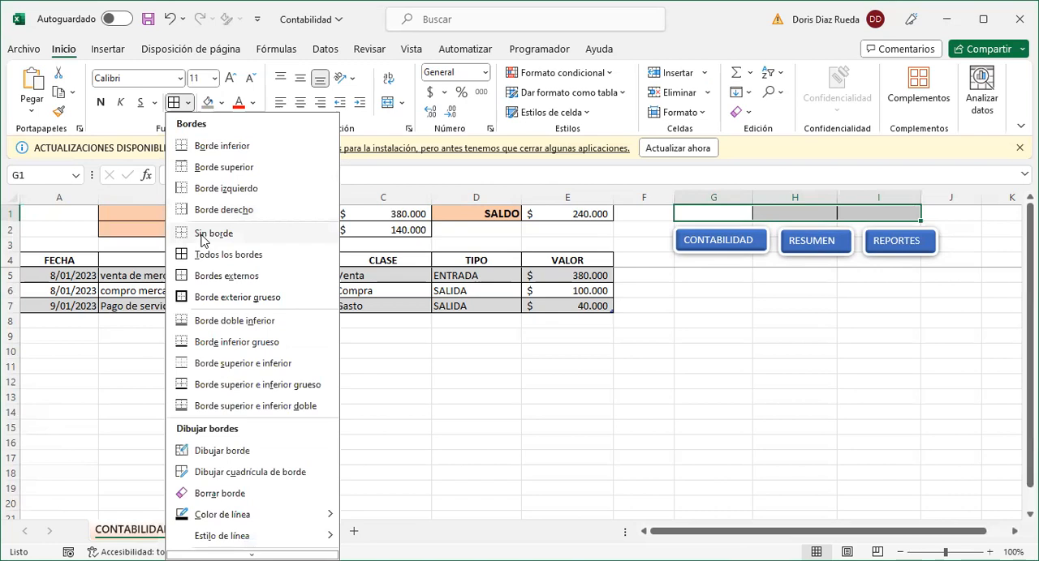
left_click(816, 318)
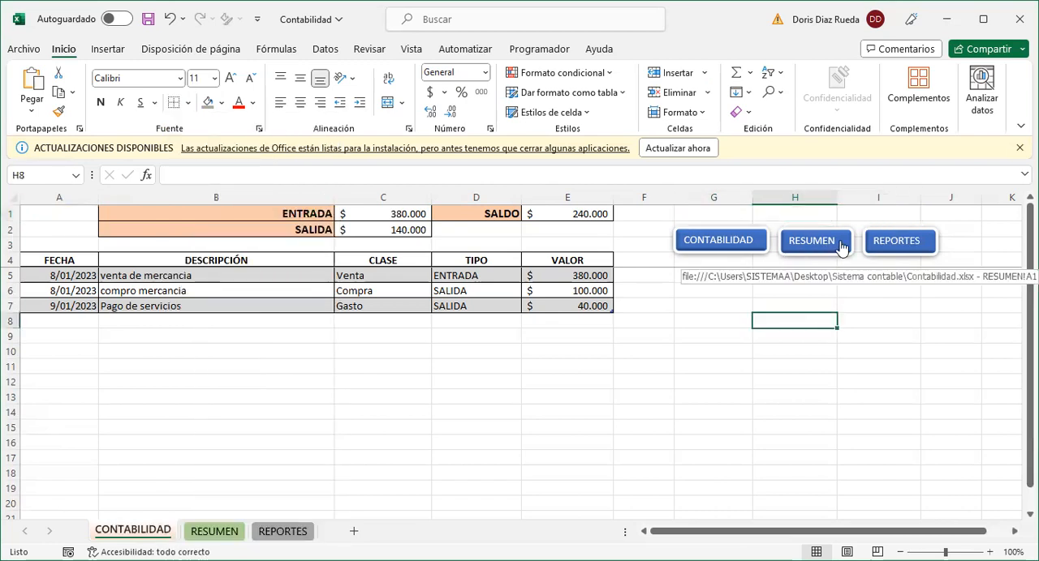